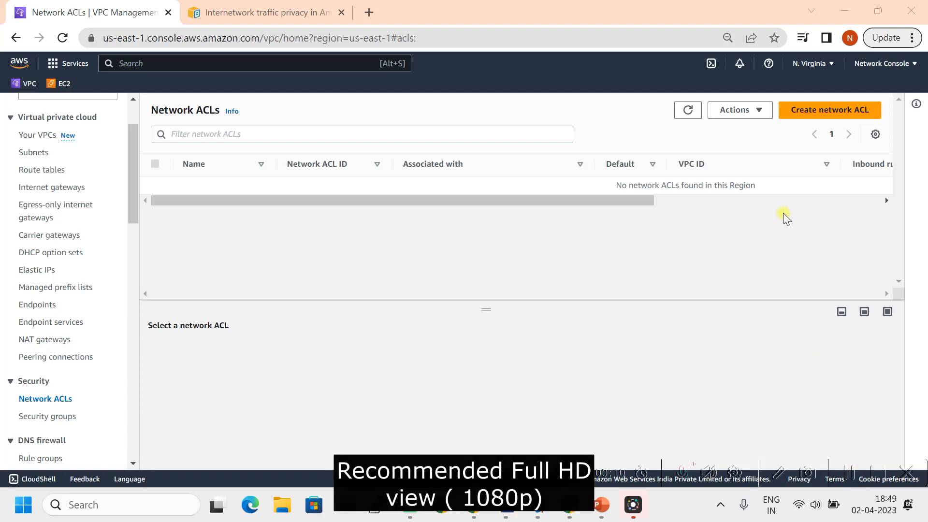
click(822, 64)
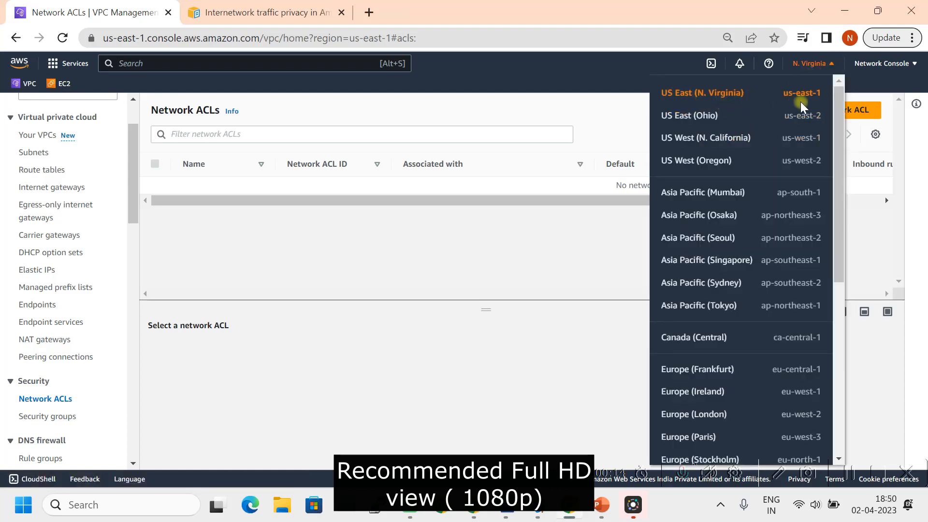
click(475, 264)
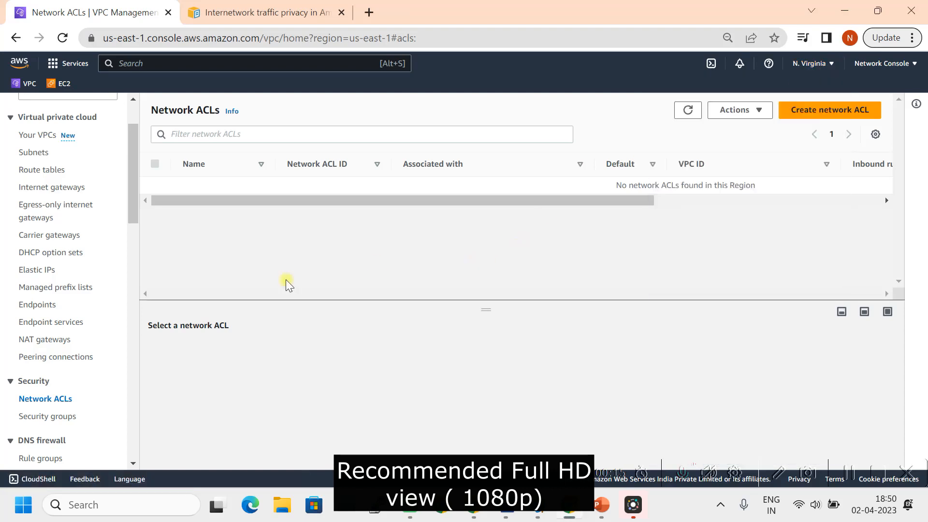
Create a VPC only, named NetworkConsole, with the IPv4 CIDR 10.10.0.0/16, and return to the VPC list
click(34, 136)
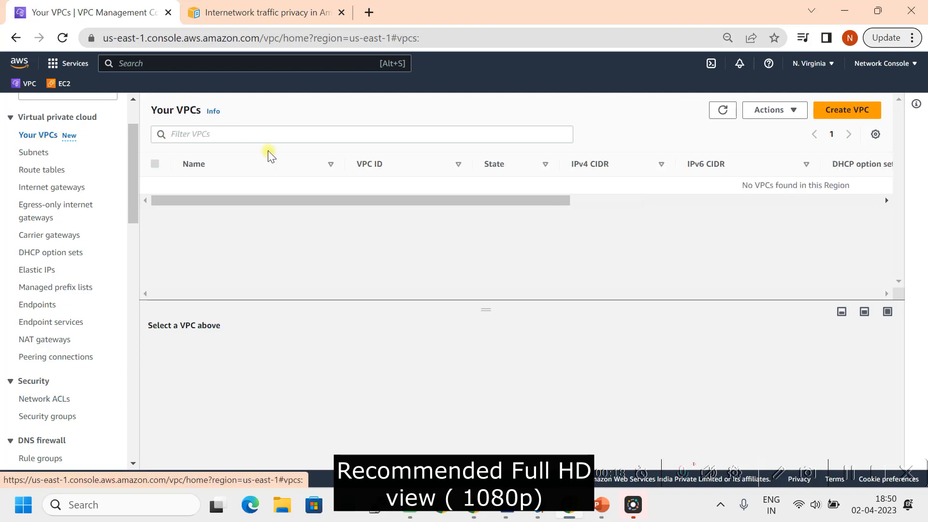
click(817, 110)
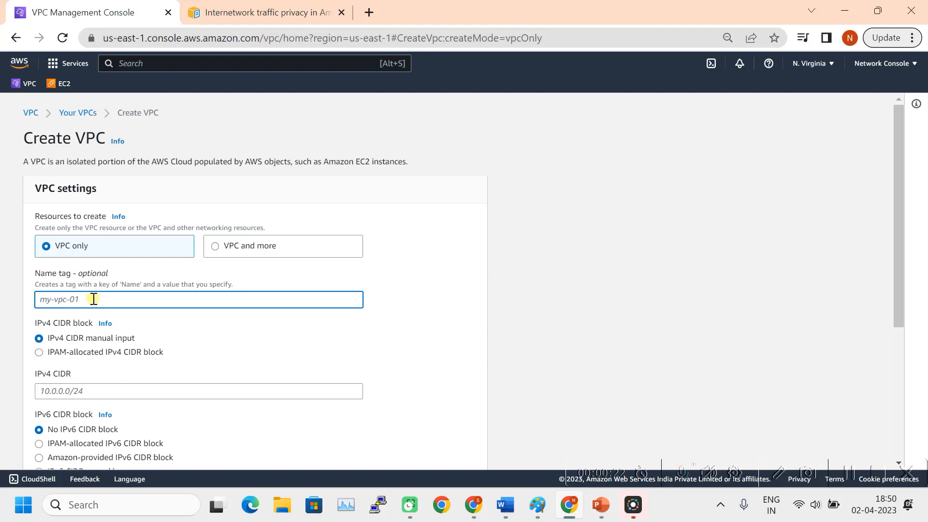
text(NetworkConsole)
click(67, 392)
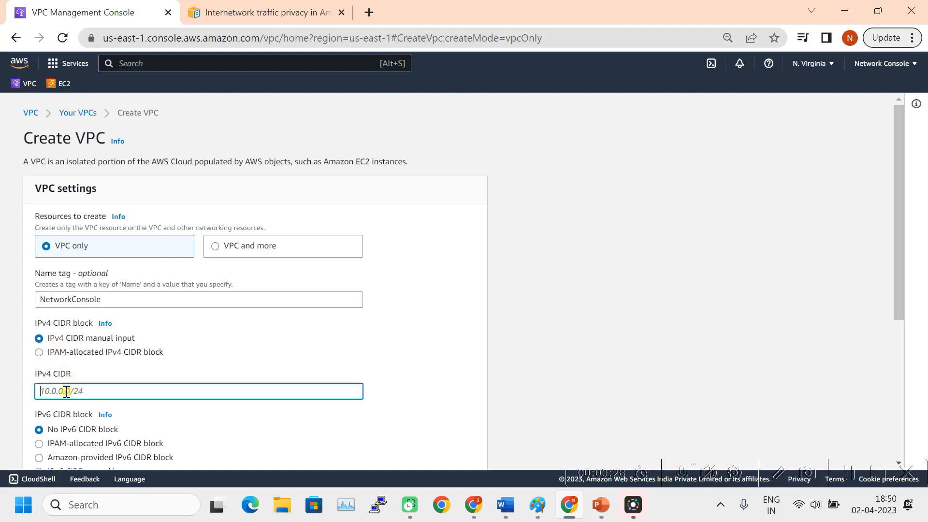
text(10.10.0.0/16)
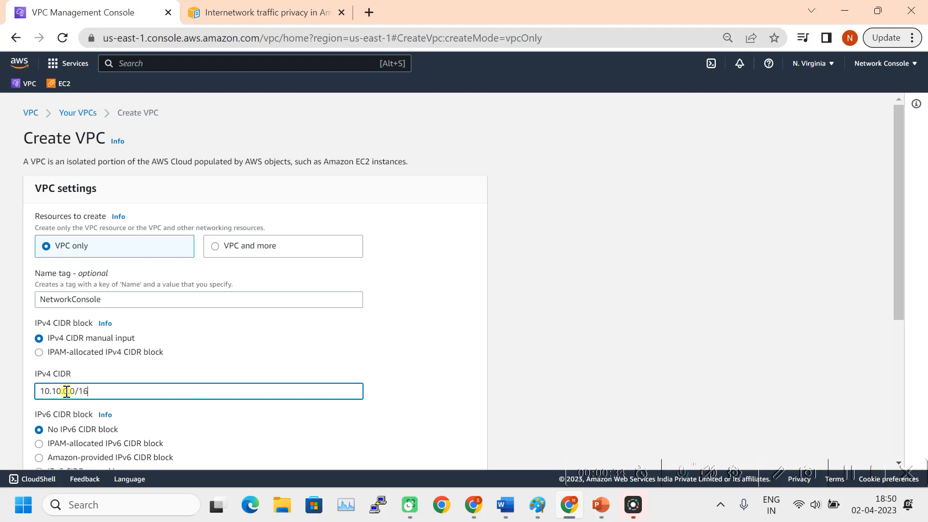
scroll(129, 362, down, 4)
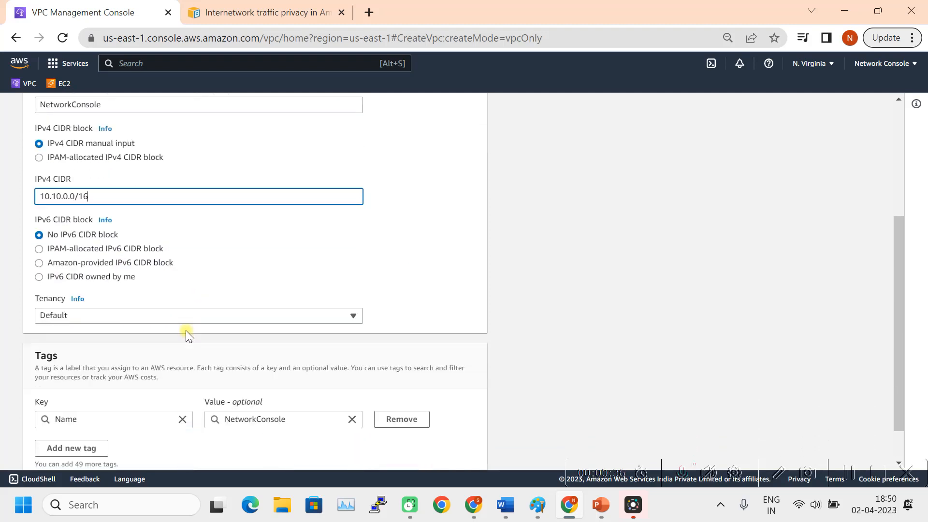
scroll(185, 332, down, 1)
click(457, 448)
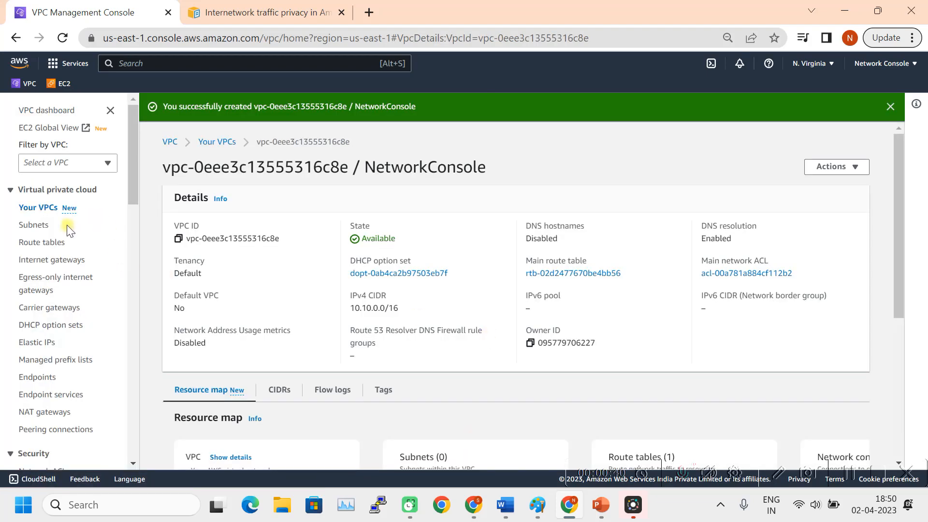
click(38, 211)
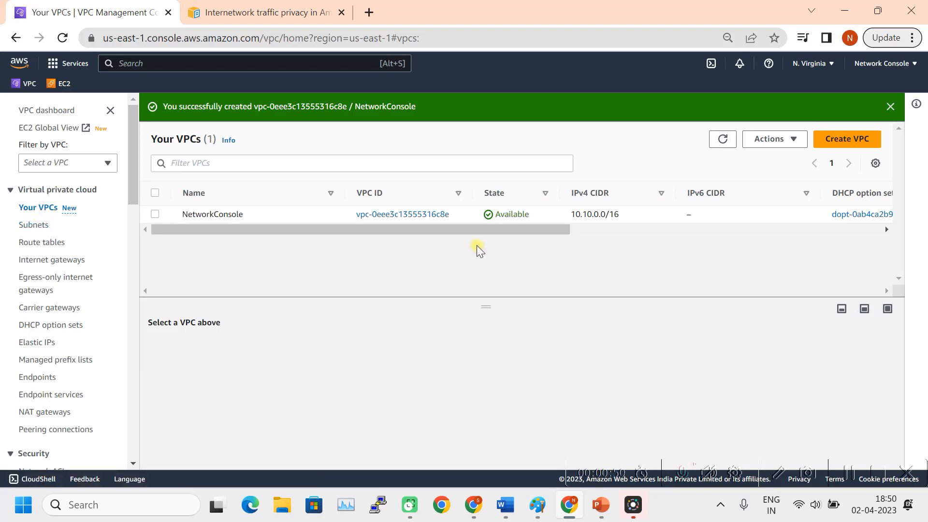
Start a new subnet in the NetworkConsole VPC and name it Dev_Subnet
click(31, 225)
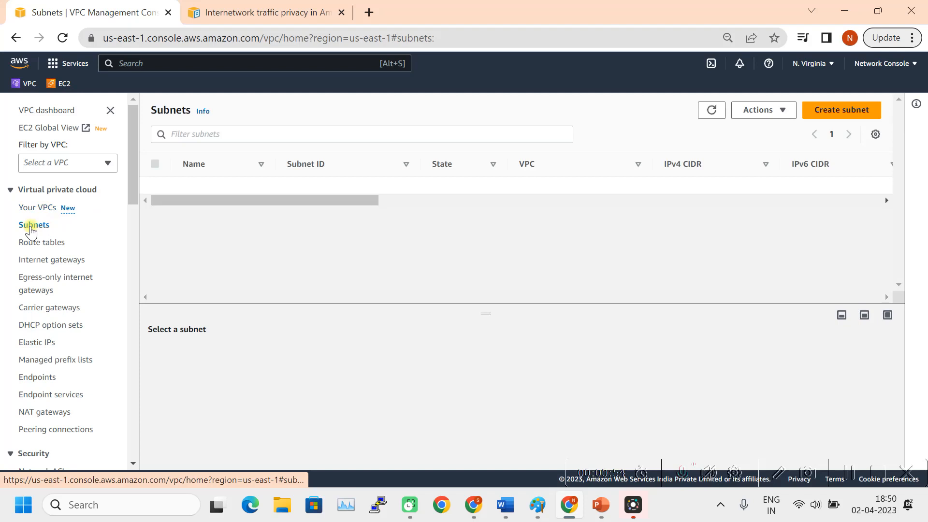
click(855, 113)
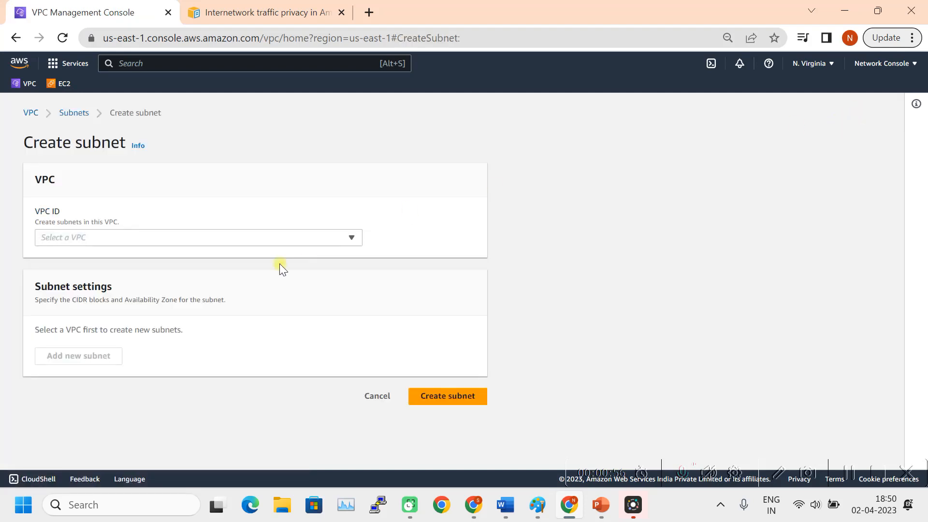
click(129, 239)
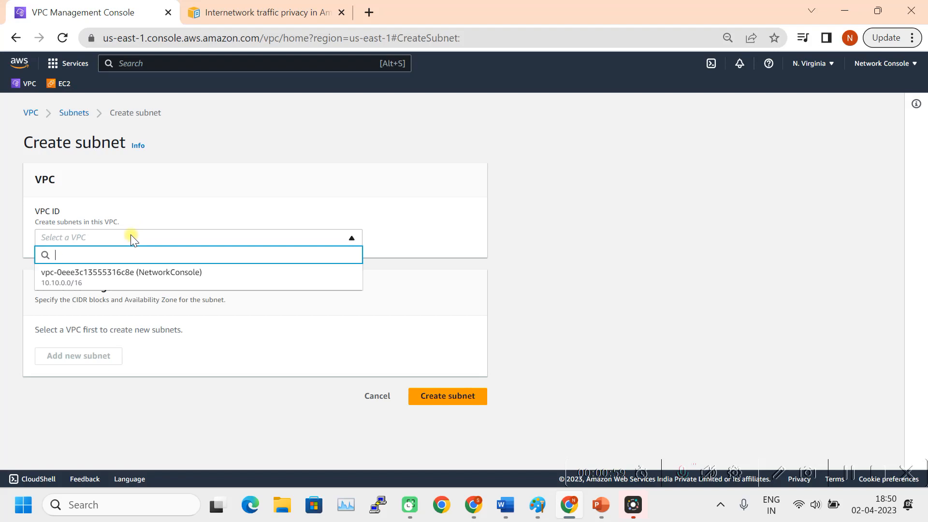
click(118, 275)
scroll(94, 406, down, 3)
click(81, 281)
text(Dev_Subnet)
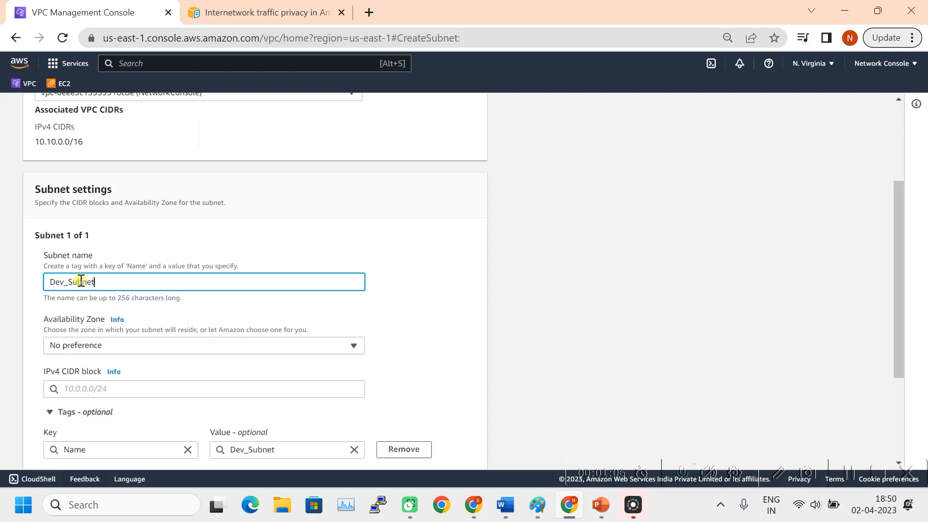
Place Dev_Subnet in availability zone us-east-1a with IPv4 CIDR block 10.10.1.0/24 and create it
click(114, 348)
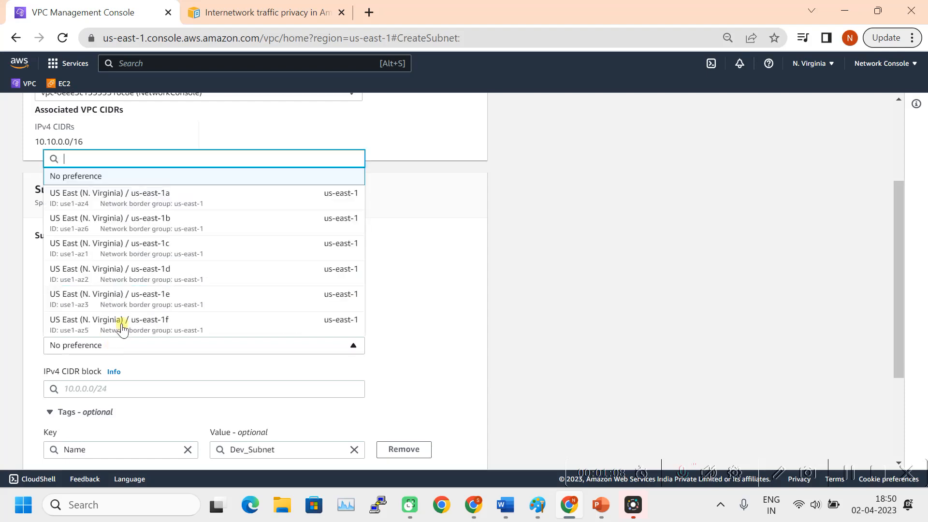
click(142, 209)
scroll(339, 305, down, 2)
click(135, 321)
text(10.10)
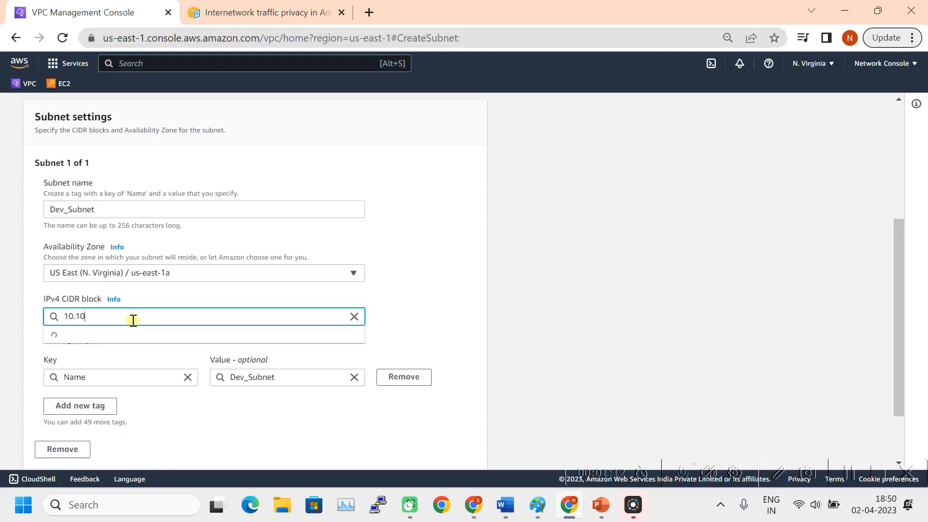
text(.1.0/24)
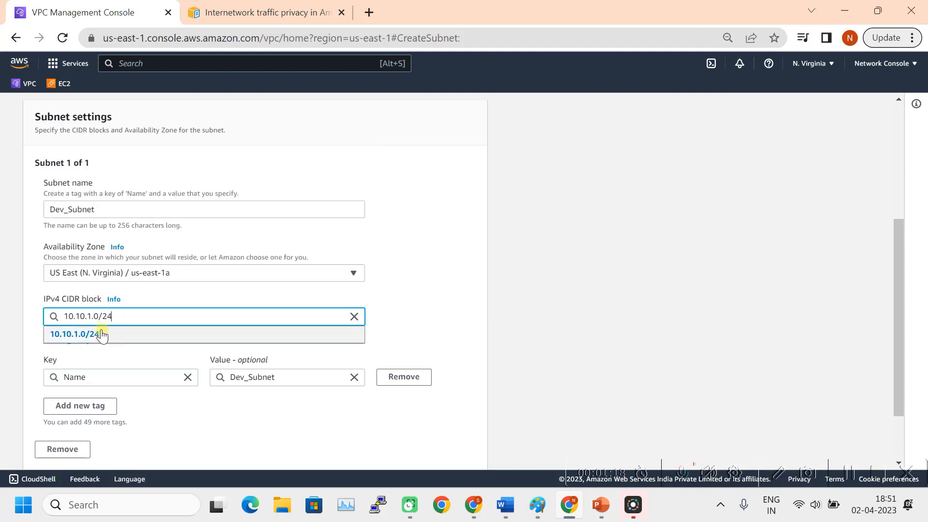
click(102, 335)
scroll(314, 338, down, 2)
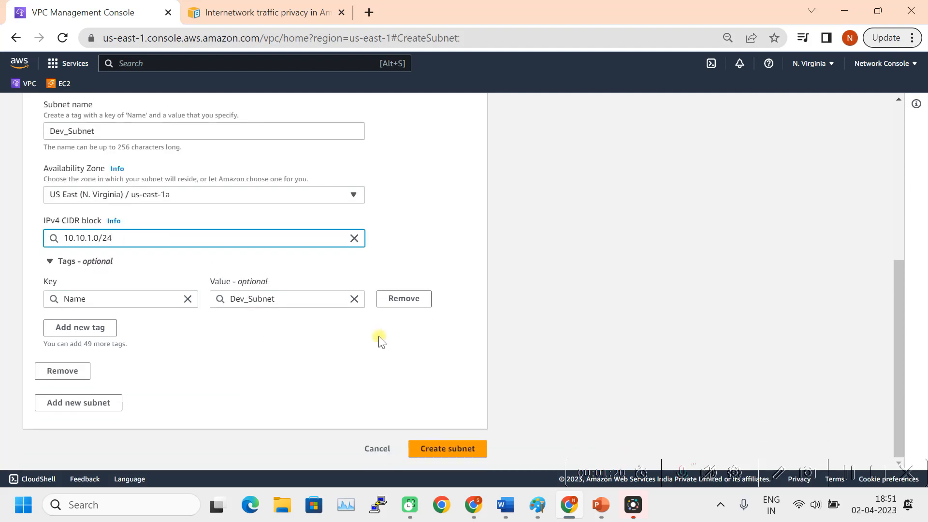
click(448, 449)
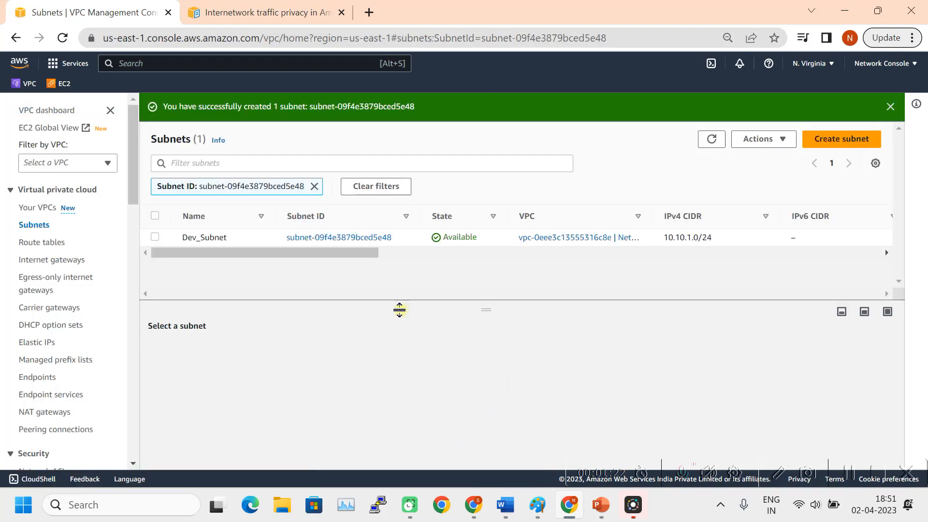
Start a second subnet in the NetworkConsole VPC and name it Prod_Subnet
click(842, 143)
click(94, 238)
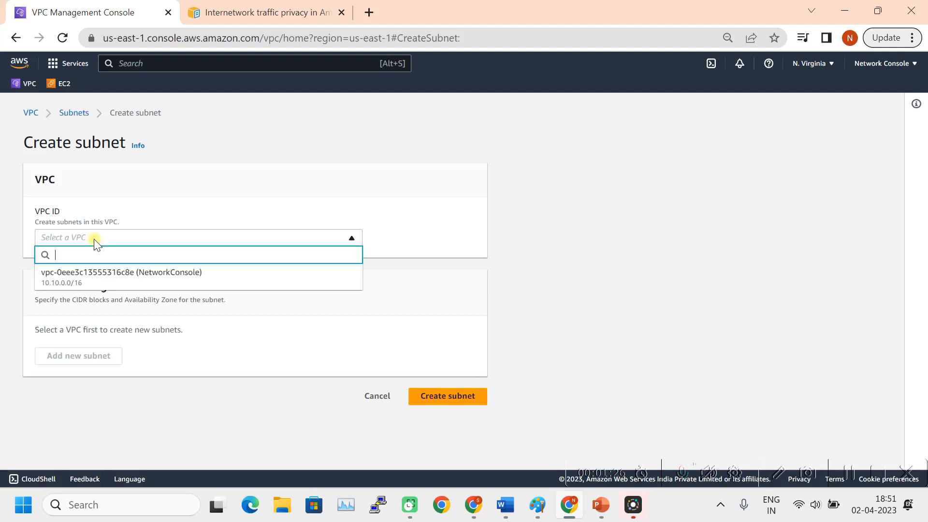
click(104, 269)
scroll(168, 346, down, 1)
click(80, 355)
text(Prod_Subnet)
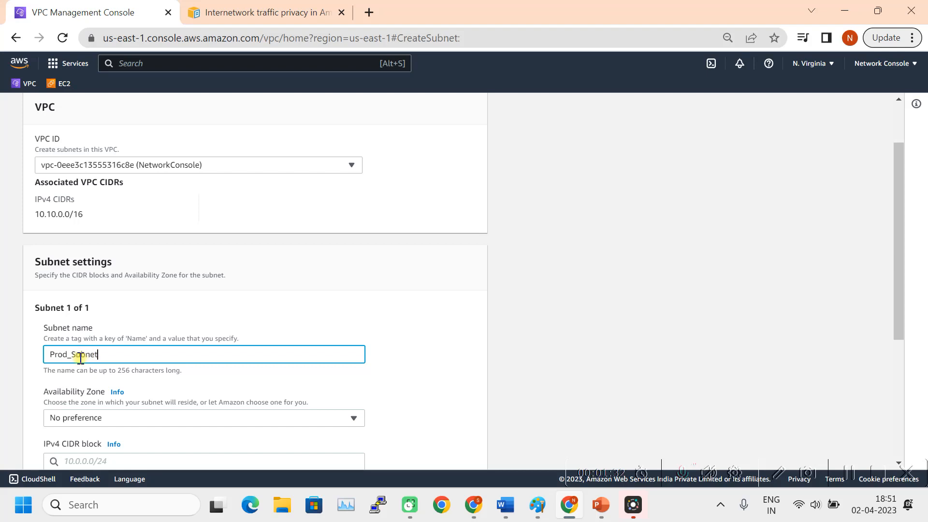
Create Prod_Subnet in availability zone us-east-1a with IPv4 CIDR block 10.10.2.0/24, and clear the subnet list filter
scroll(218, 324, down, 1)
click(162, 346)
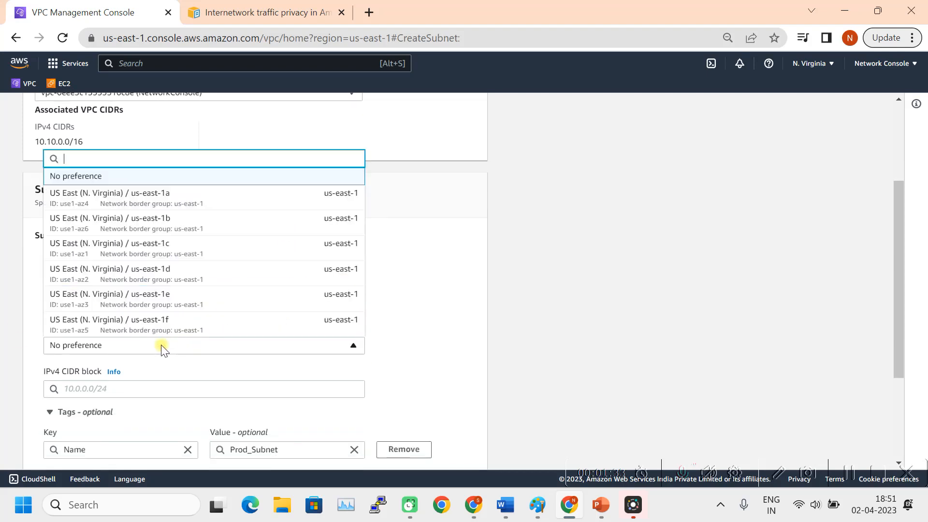
click(154, 209)
scroll(241, 321, down, 3)
click(87, 242)
text(10.10.2.0/24)
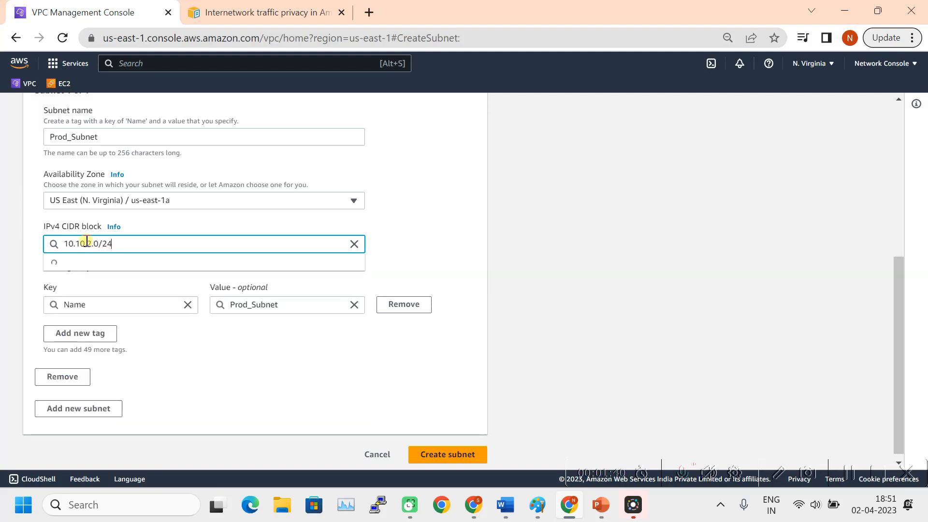
click(92, 262)
click(437, 455)
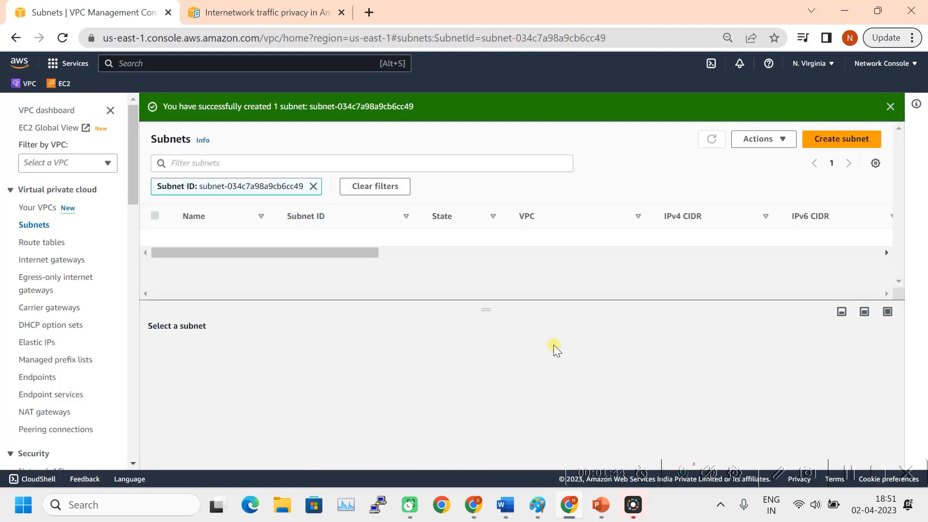
click(375, 186)
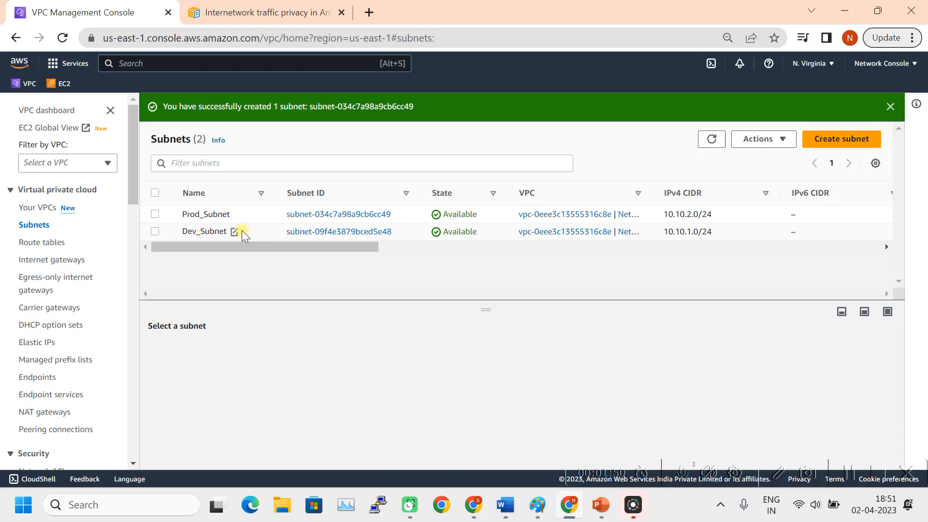
Create an internet gateway named IGW
click(44, 211)
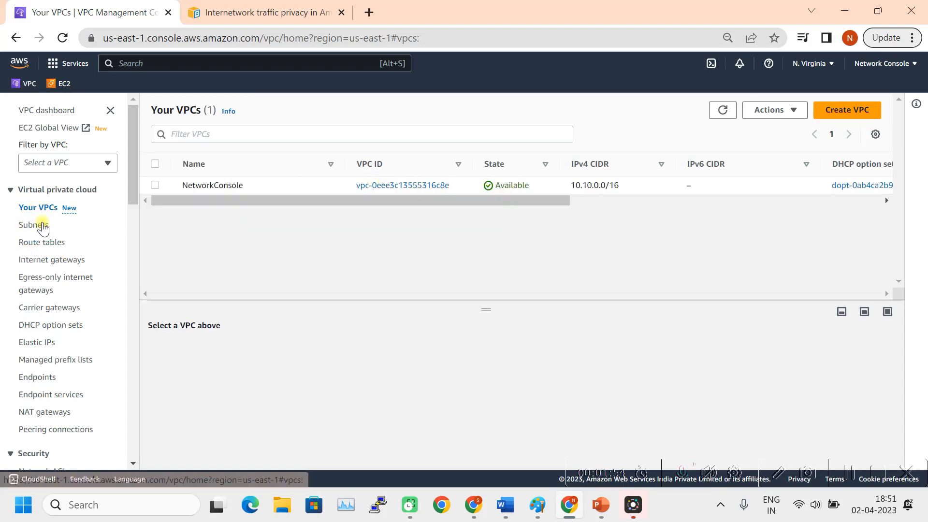
click(61, 262)
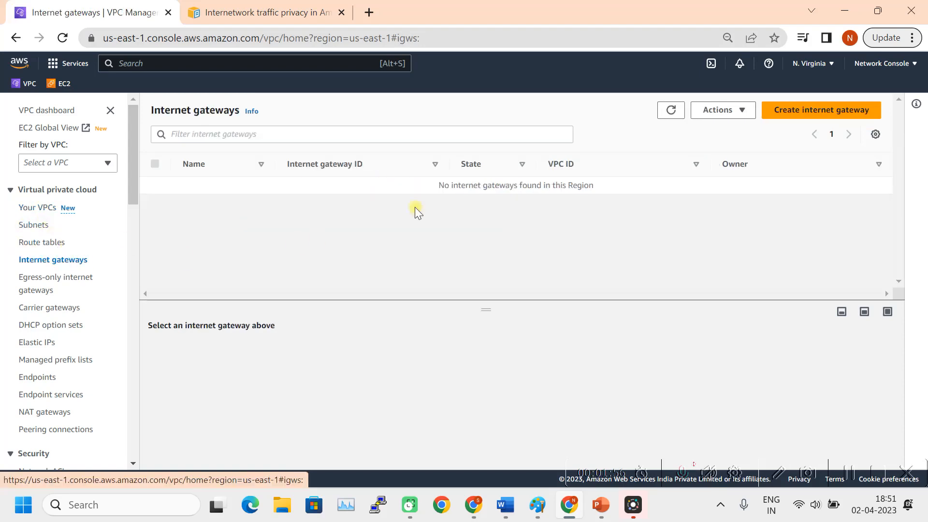
click(810, 110)
click(85, 267)
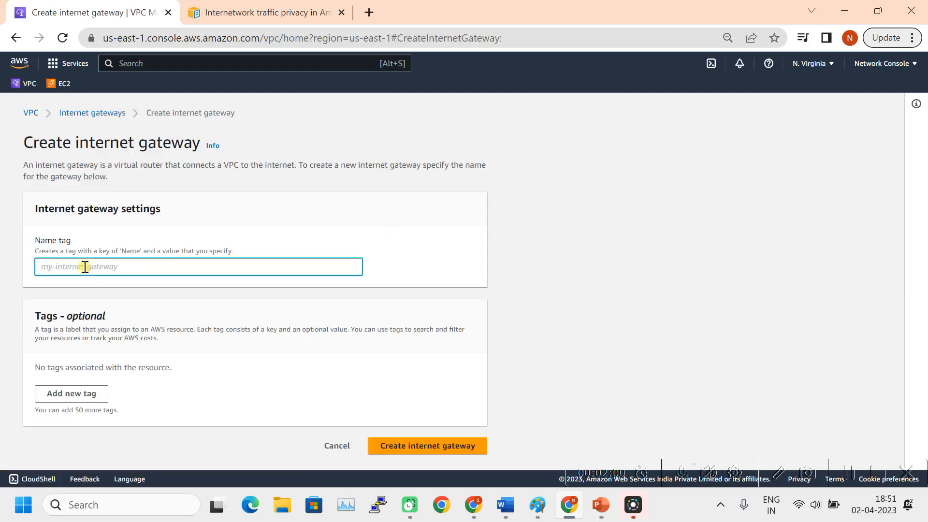
text(IGW)
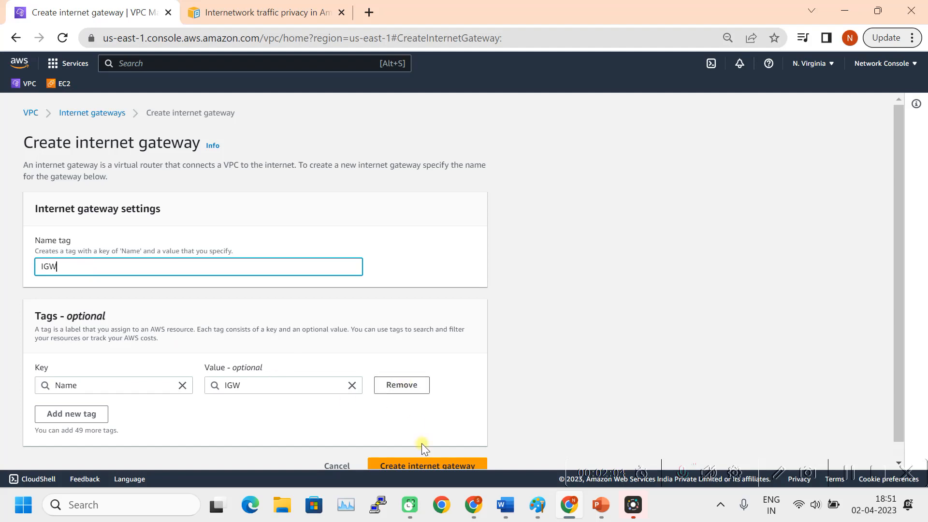
scroll(422, 444, down, 1)
click(431, 450)
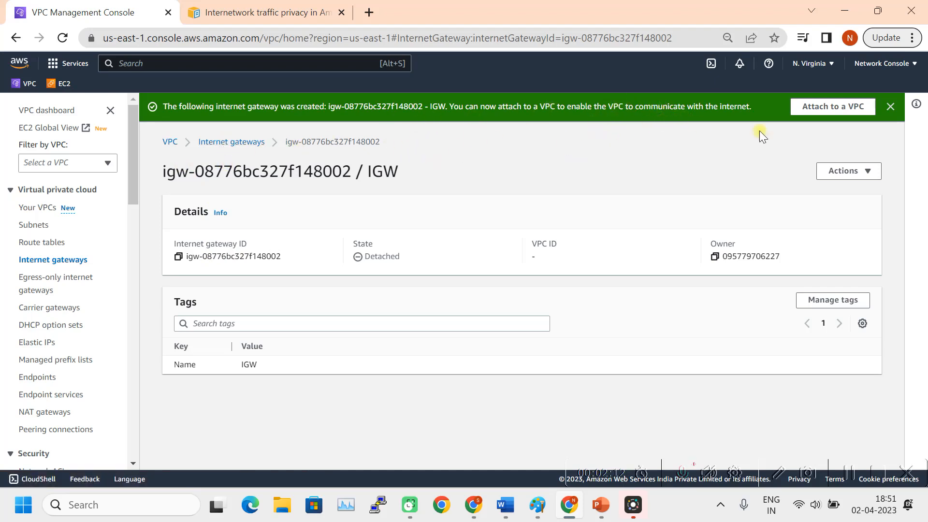
Attach the IGW internet gateway to the NetworkConsole VPC
click(833, 106)
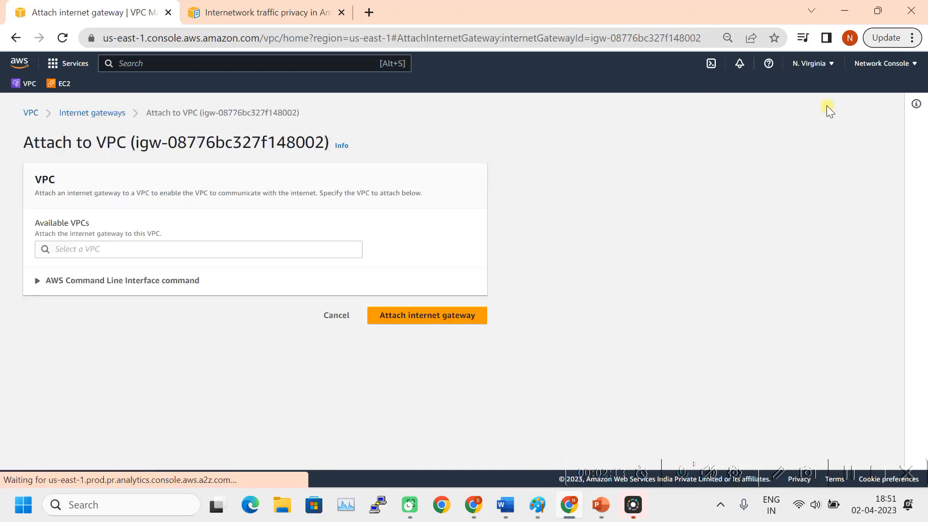
click(69, 249)
click(102, 265)
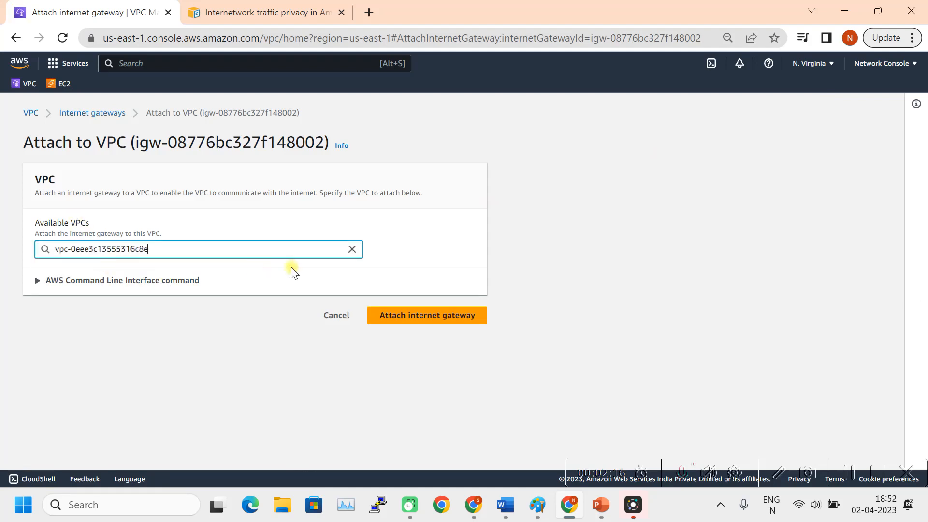
click(437, 323)
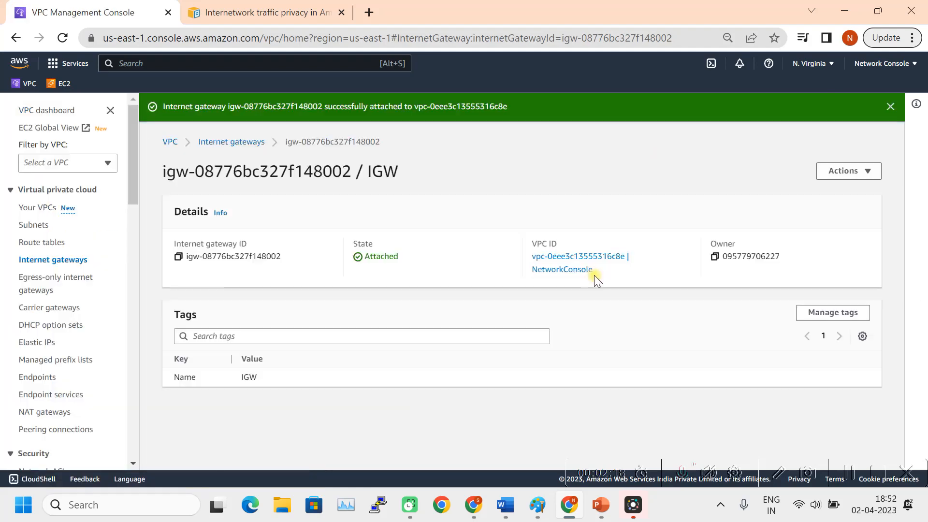
Review the VPC, subnet and internet gateway lists, and bring the Security section's Network ACLs entry into view
click(48, 210)
click(40, 229)
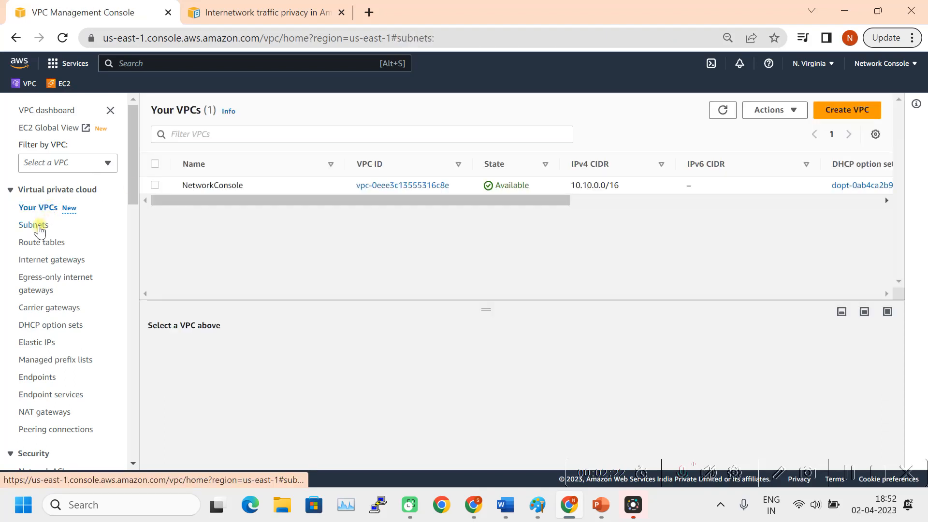
click(54, 264)
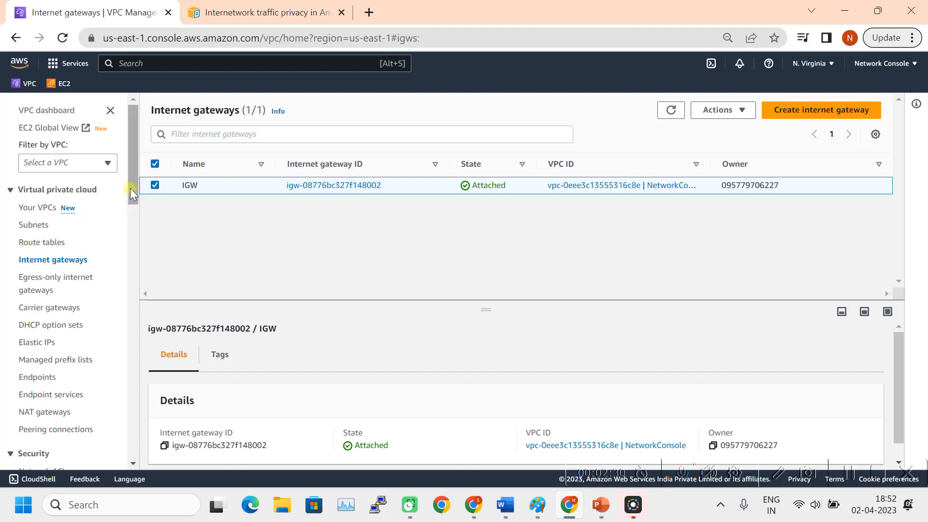
drag(134, 178, 129, 248)
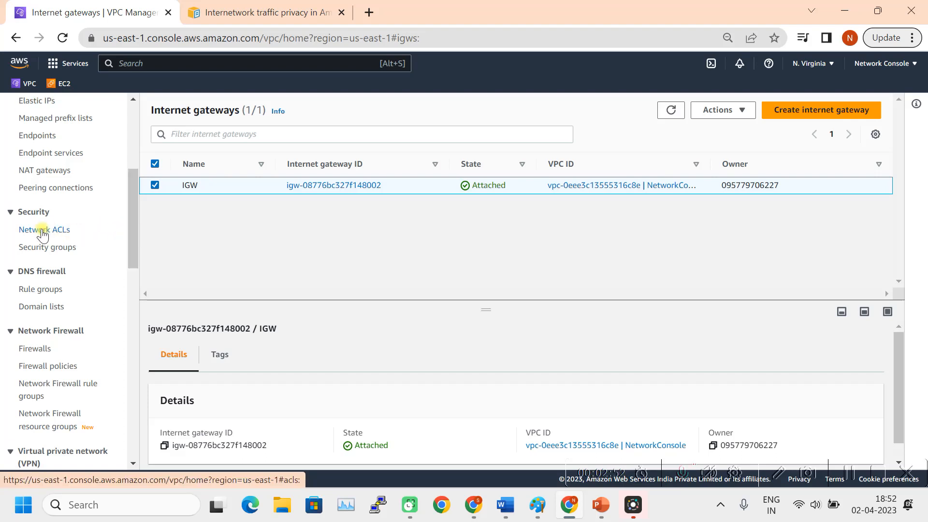
Open the network ACL list and select the NetworkConsole VPC's default ACL to view its details
click(48, 234)
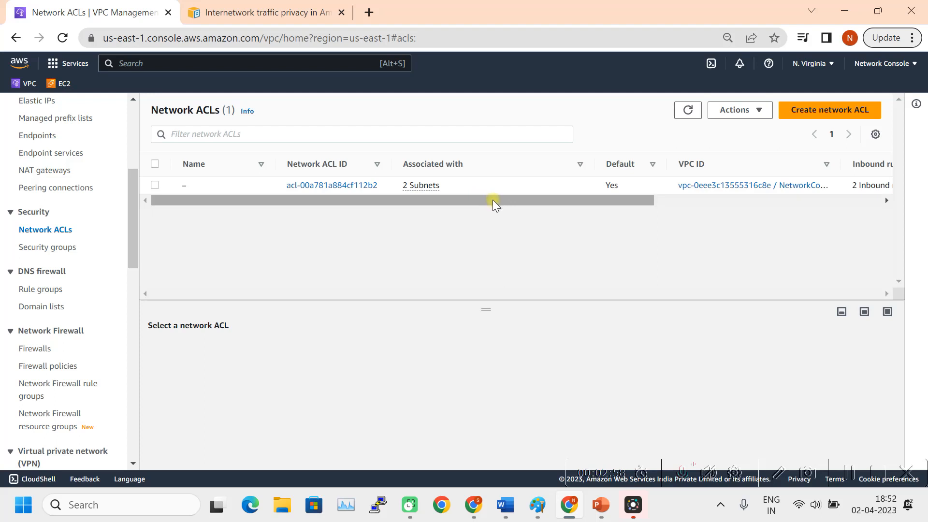
drag(483, 200, 158, 211)
click(155, 184)
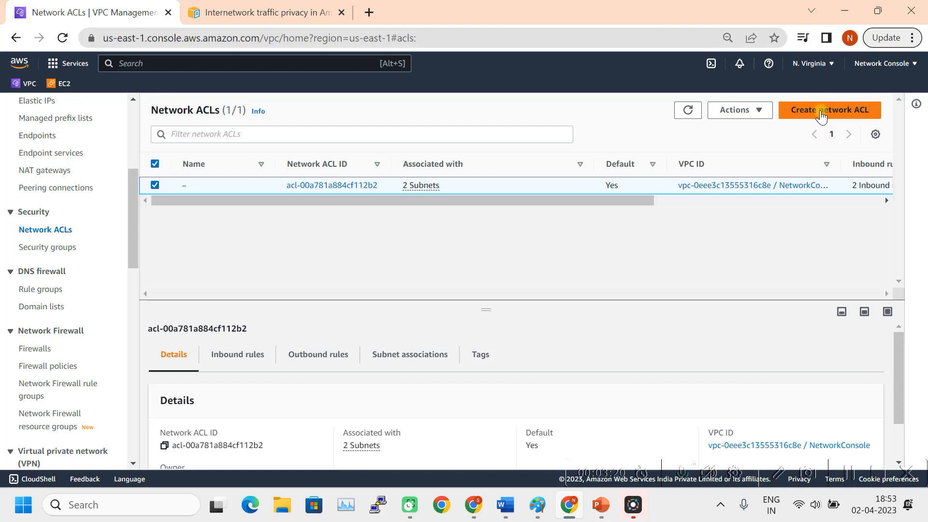
click(847, 474)
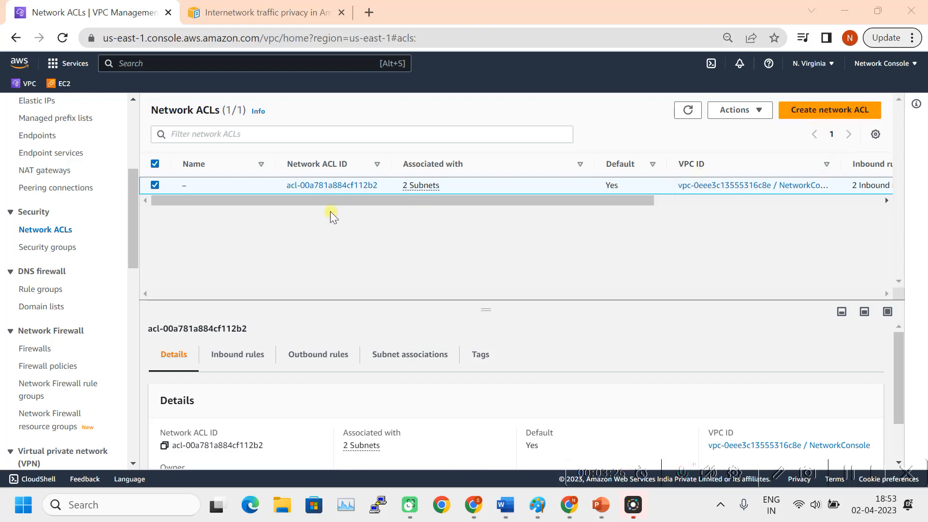
Create a network ACL named Dev_NACL in the NetworkConsole VPC
click(845, 110)
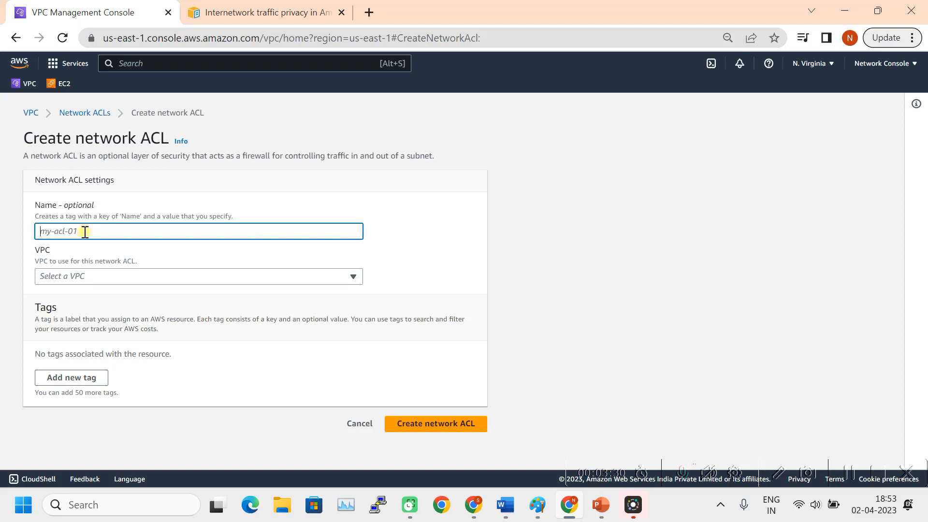
text(Dev_NACL)
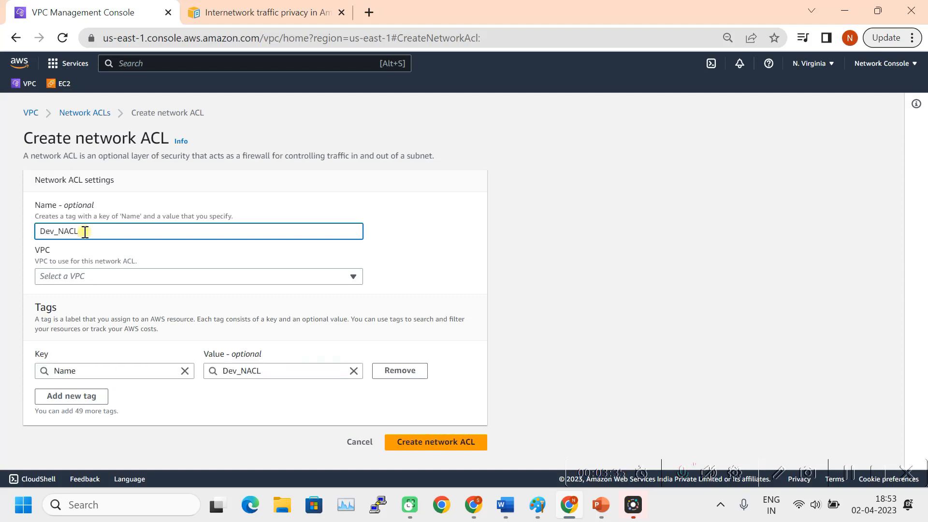
click(91, 280)
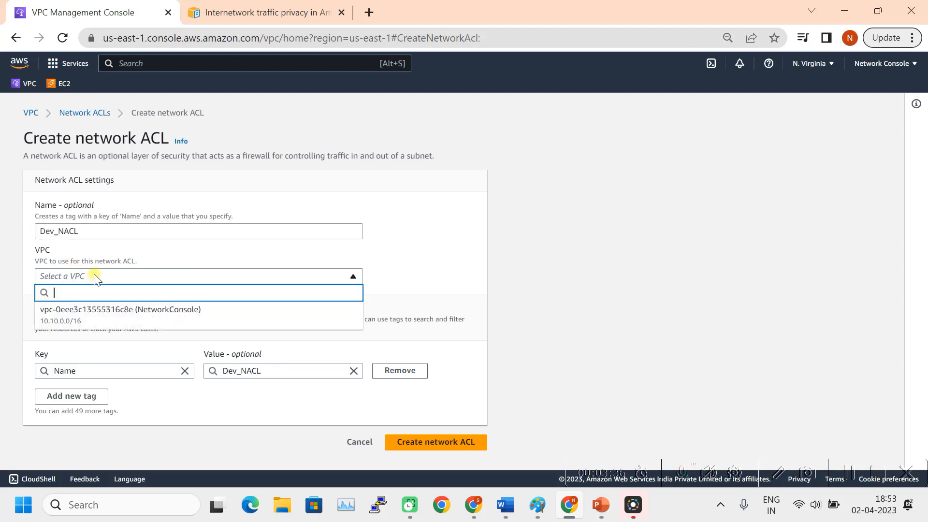
click(89, 314)
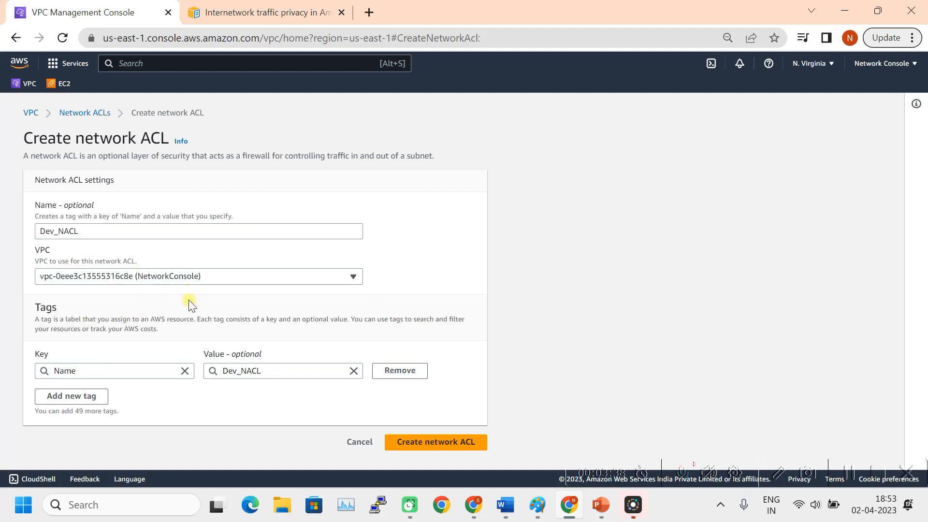
click(425, 441)
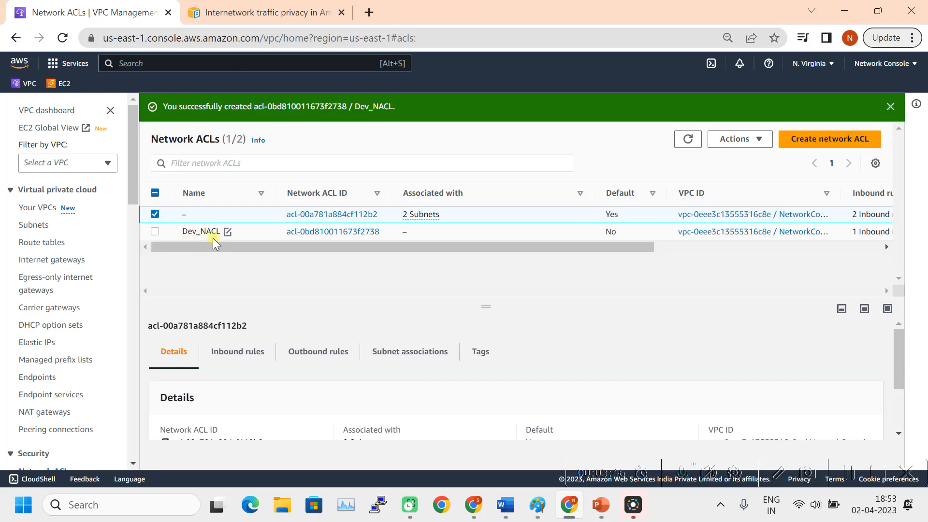
Deselect the default ACL and create a network ACL named Prod_NACL in the NetworkConsole VPC
click(155, 213)
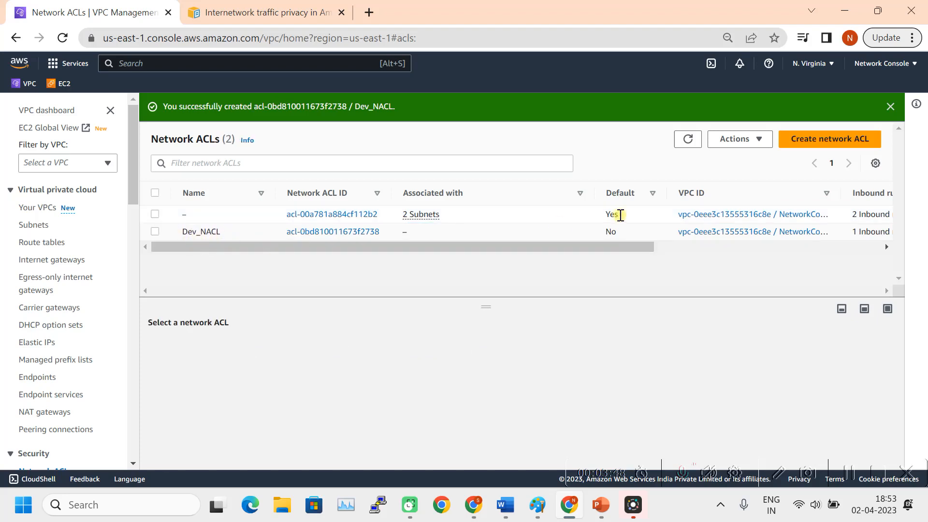
click(817, 145)
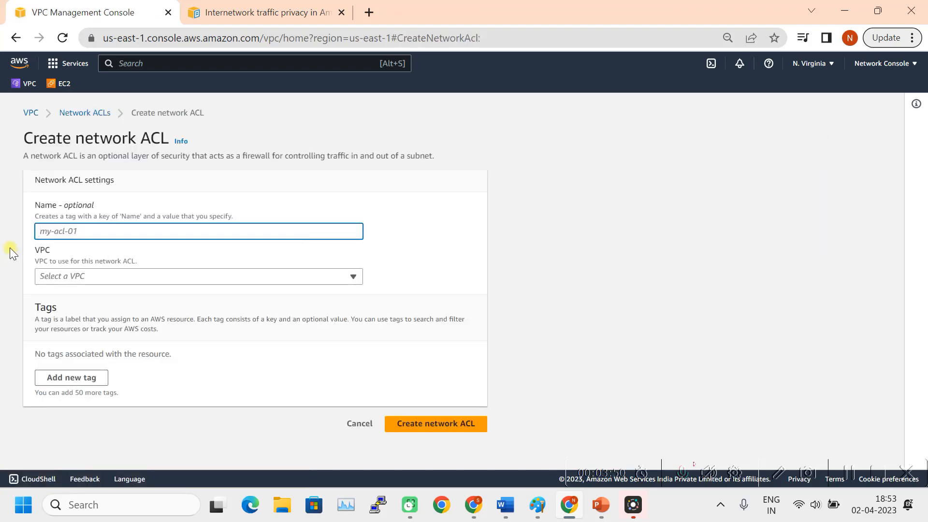
text(Prod)
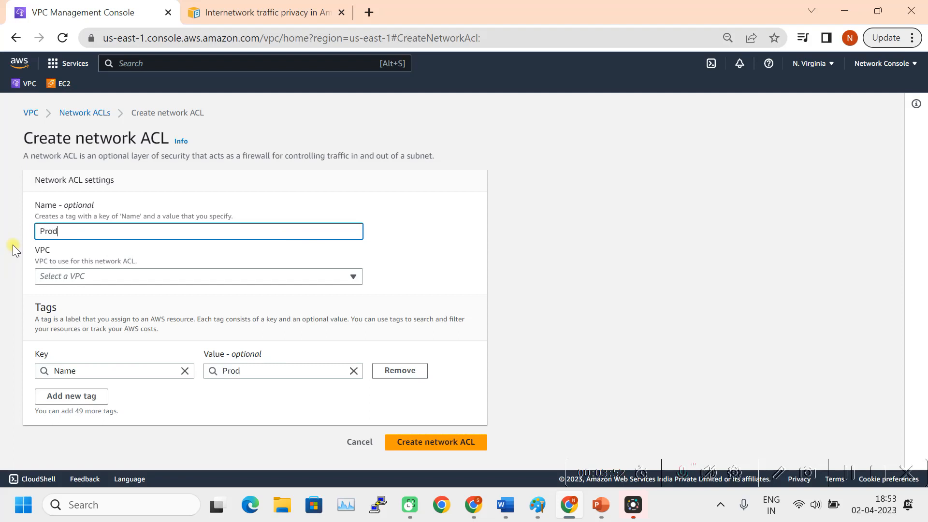
text(_NACL)
click(94, 276)
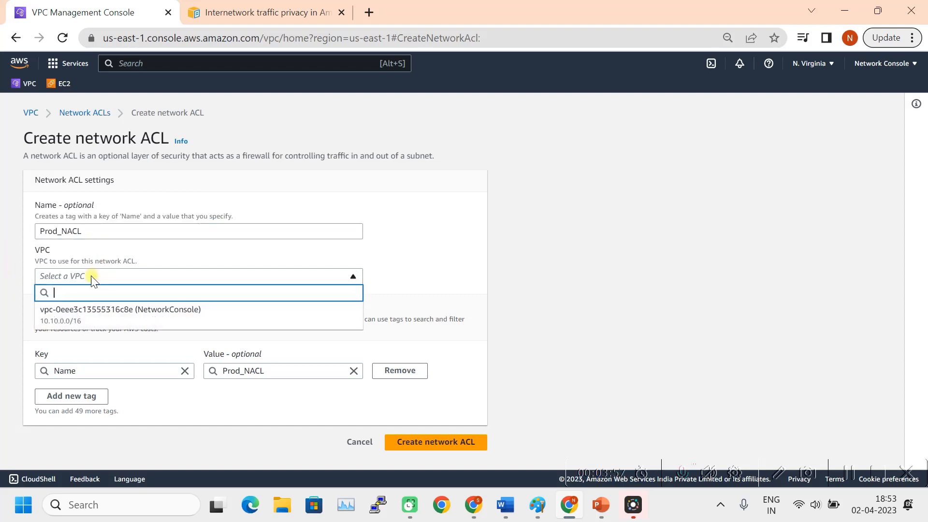
click(99, 317)
click(429, 440)
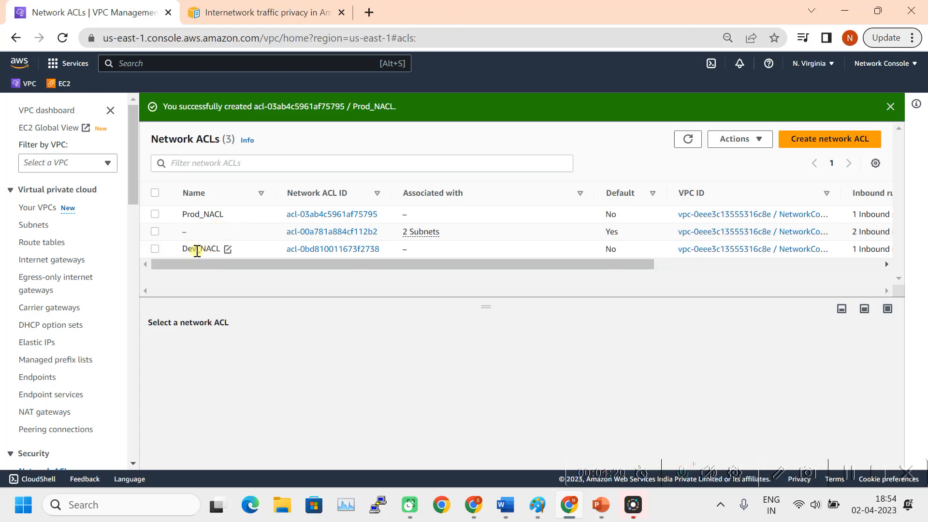
Associate Dev_Subnet with the Dev_NACL network ACL and save the subnet associations
click(155, 248)
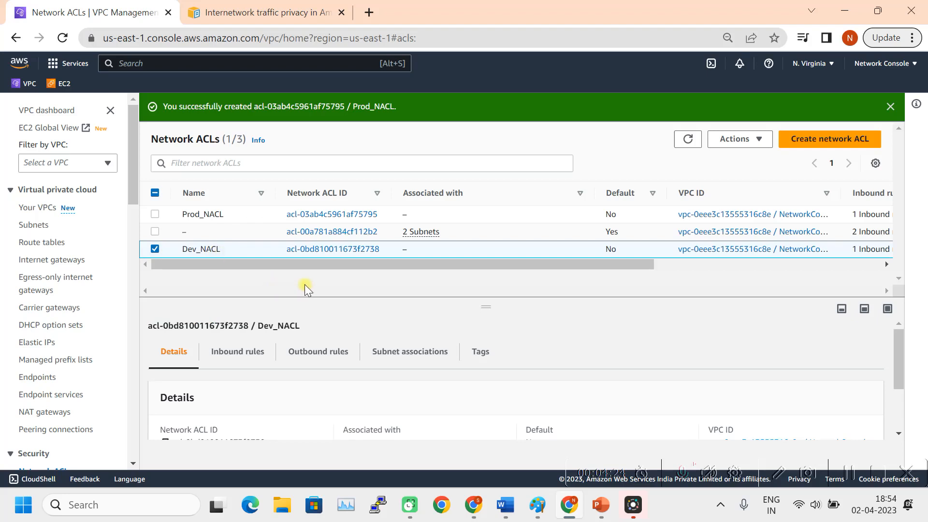
drag(482, 307, 488, 280)
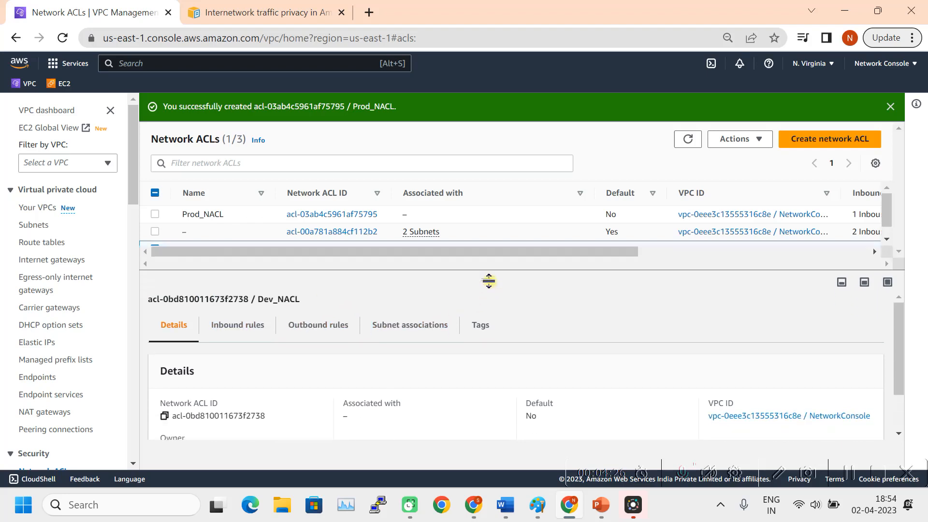
click(404, 332)
scroll(478, 336, down, 1)
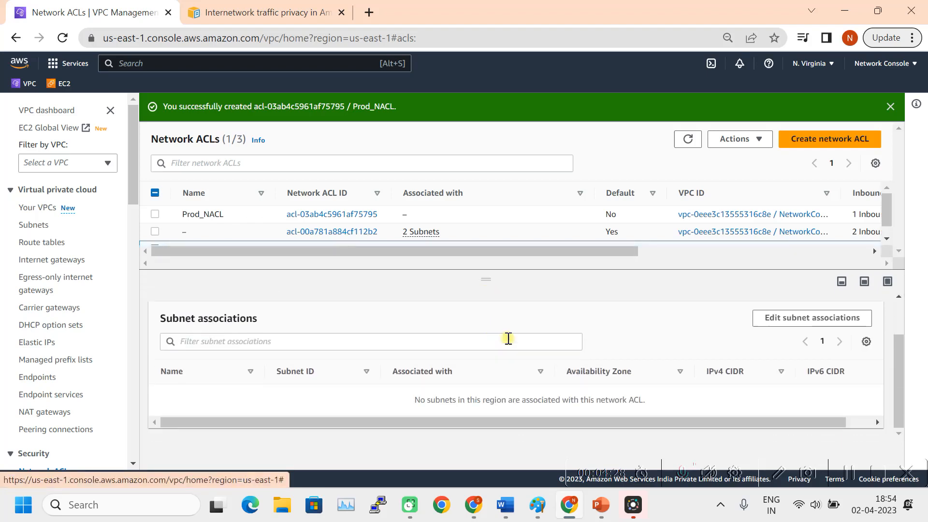
click(814, 321)
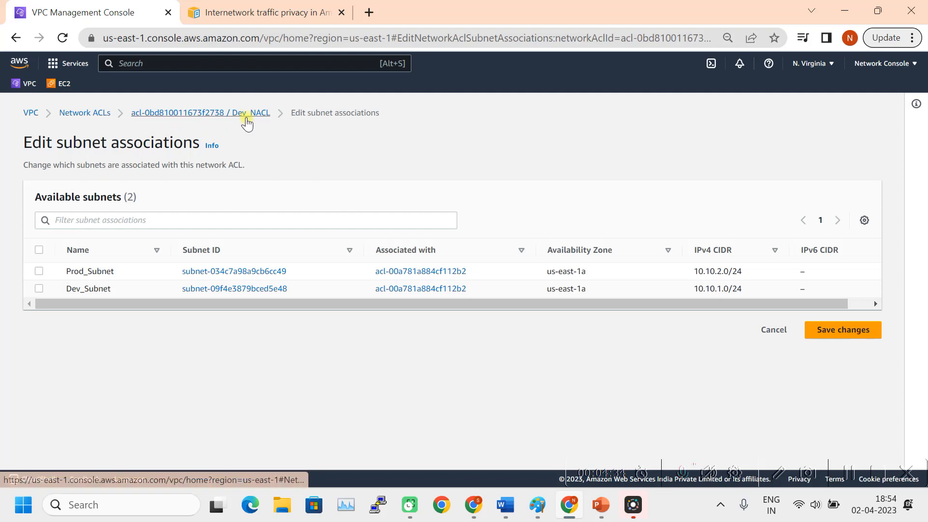
click(39, 288)
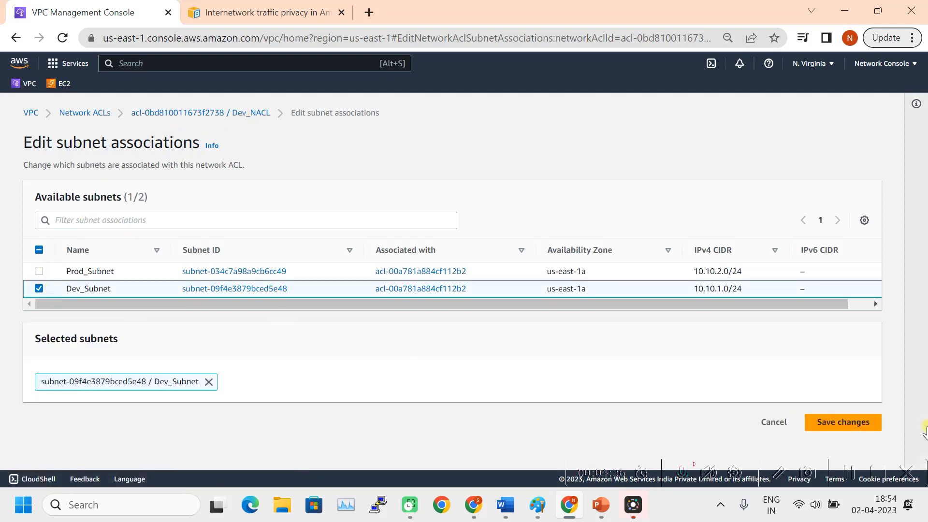
click(844, 430)
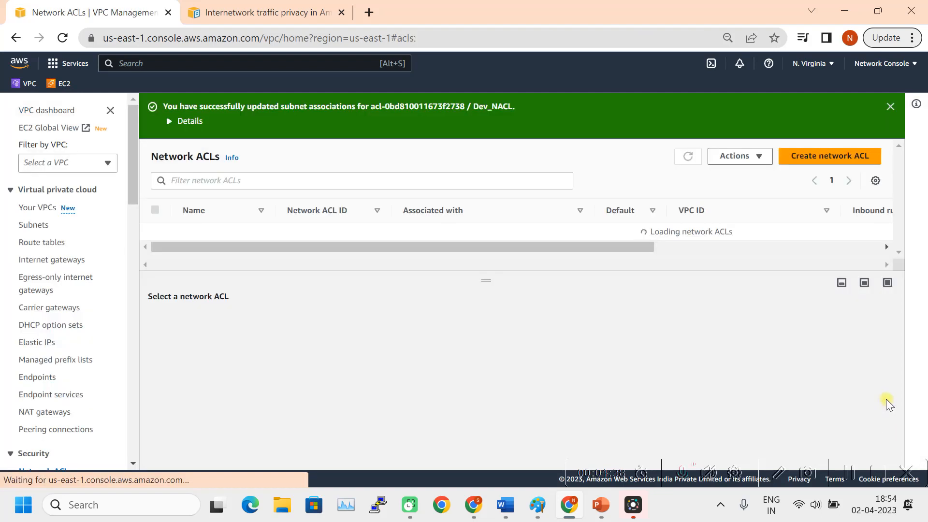
Associate Prod_Subnet with the Prod_NACL network ACL and save the subnet associations
drag(488, 279, 488, 328)
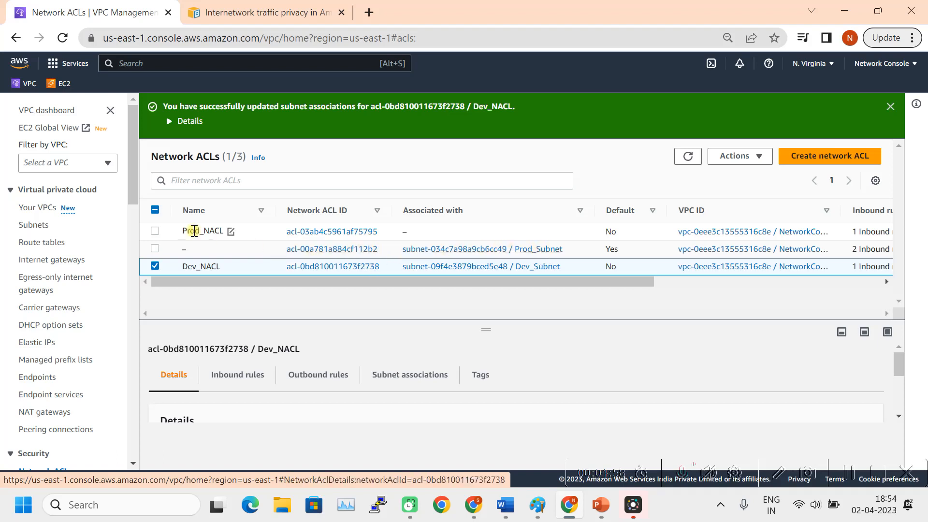
click(155, 231)
click(155, 265)
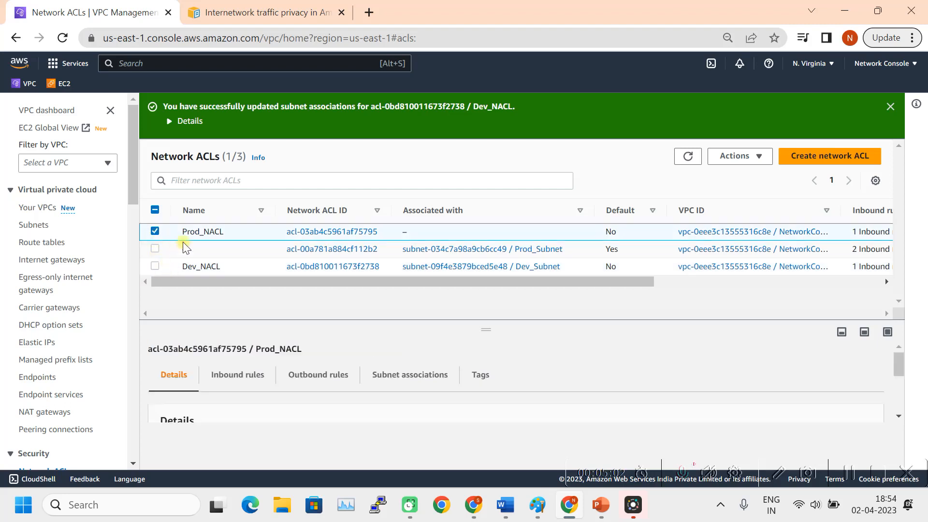
click(431, 382)
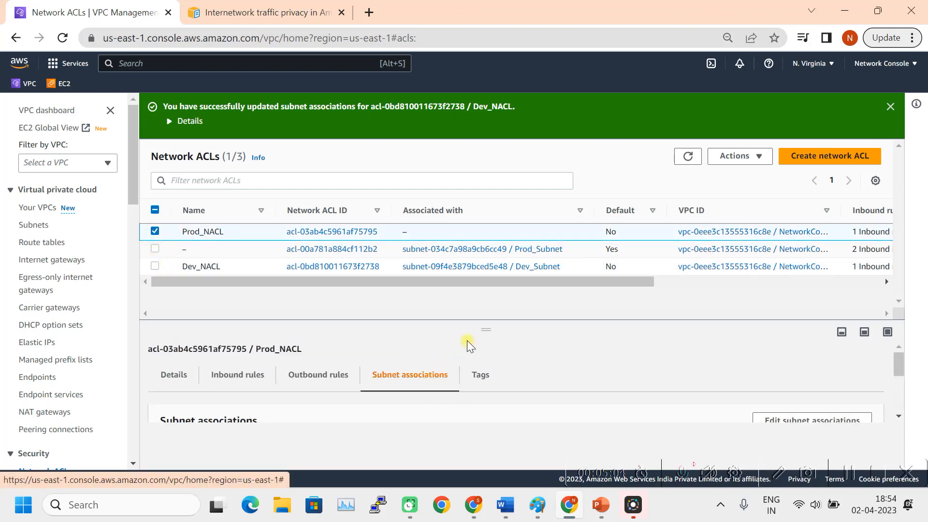
drag(483, 318, 684, 296)
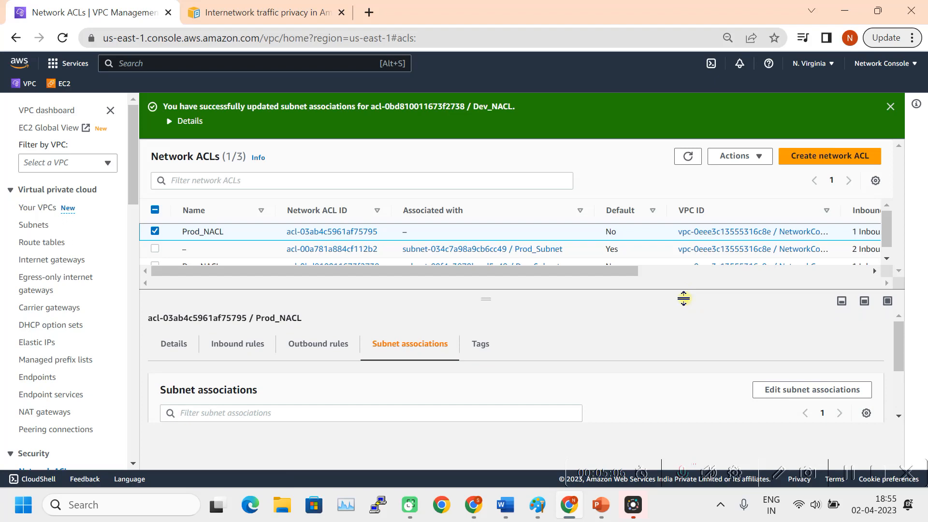
click(809, 389)
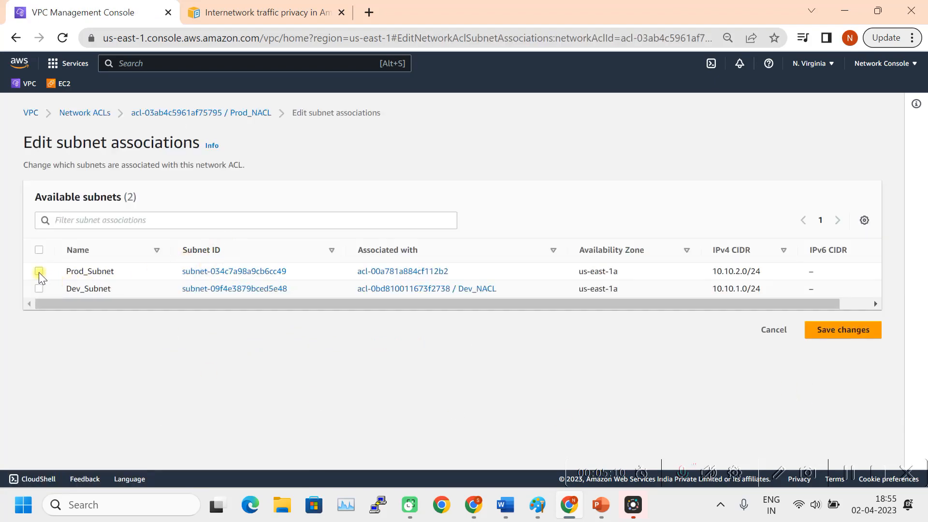
click(38, 272)
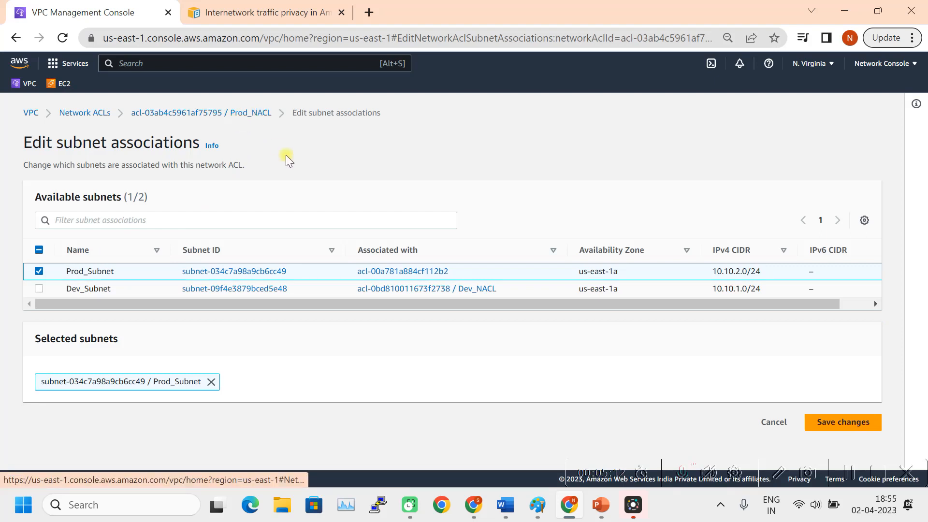
click(844, 425)
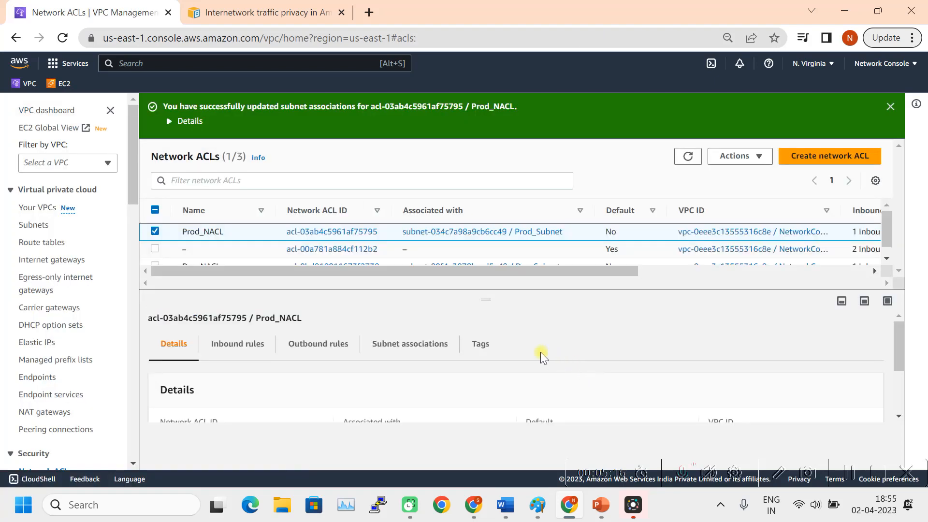
Try to delete the unnamed default network ACL of the NetworkConsole VPC
drag(478, 295, 481, 334)
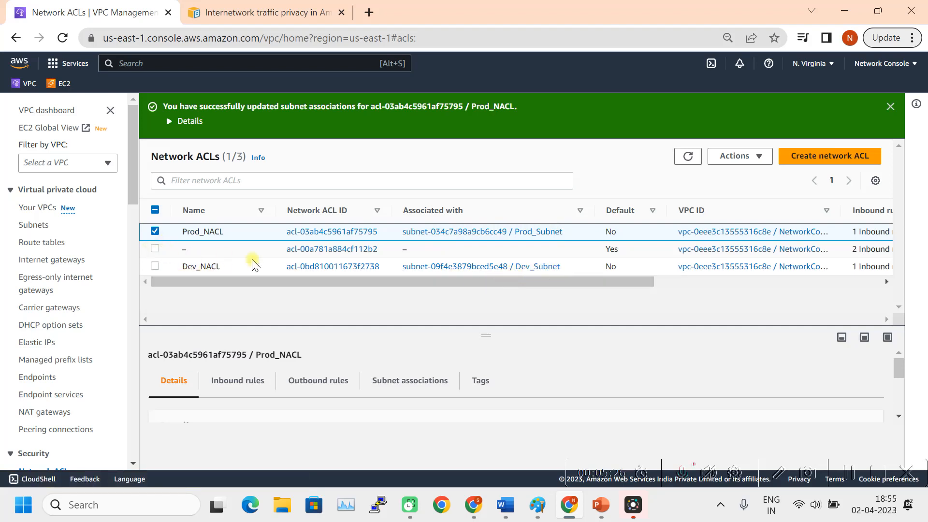
click(155, 232)
click(154, 249)
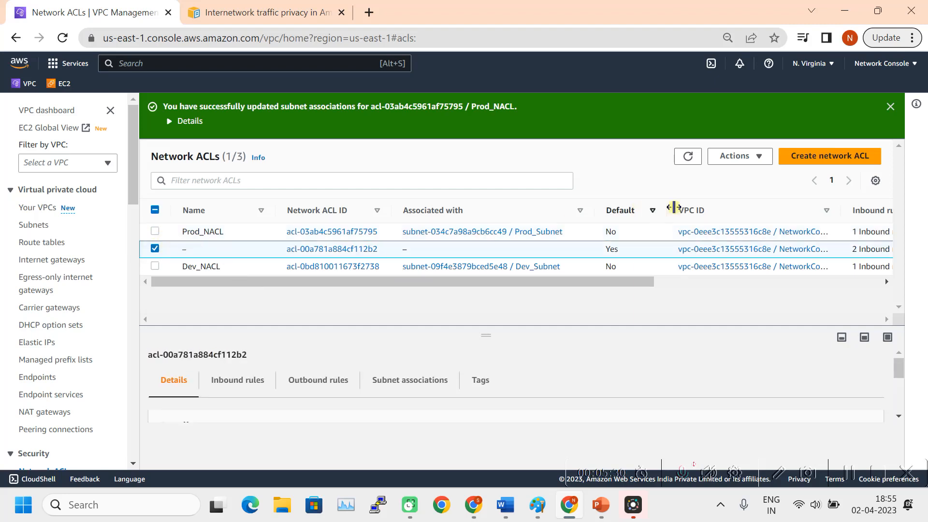
click(759, 157)
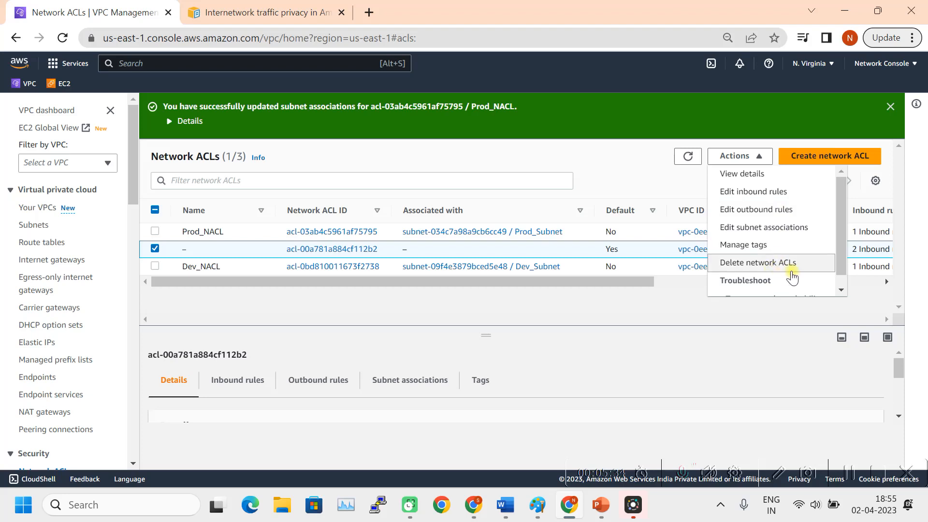
click(758, 262)
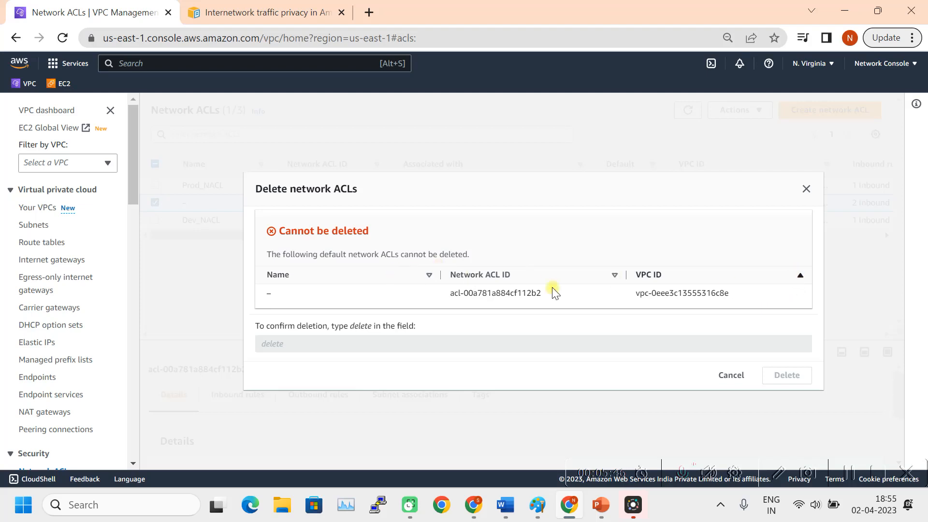
click(731, 376)
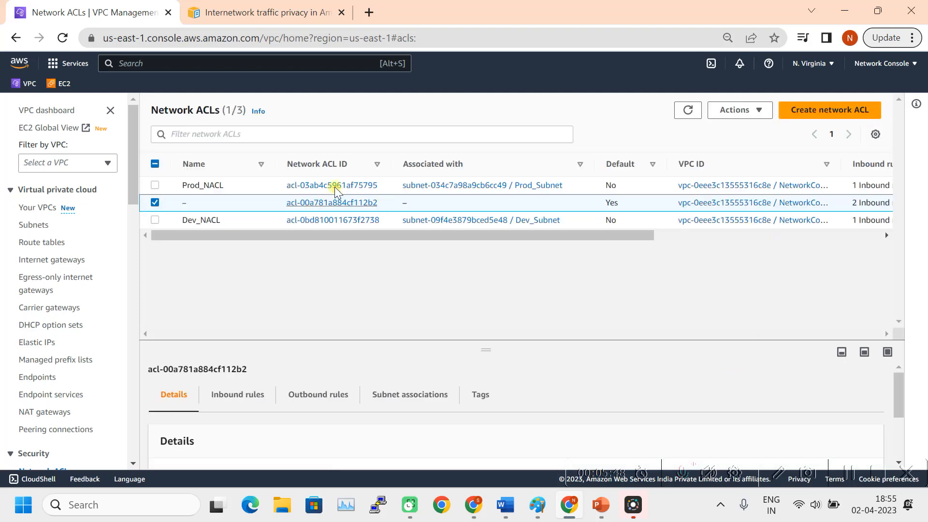
Sort the network ACLs by network ACL ID, and open the VPC's security groups list
click(368, 170)
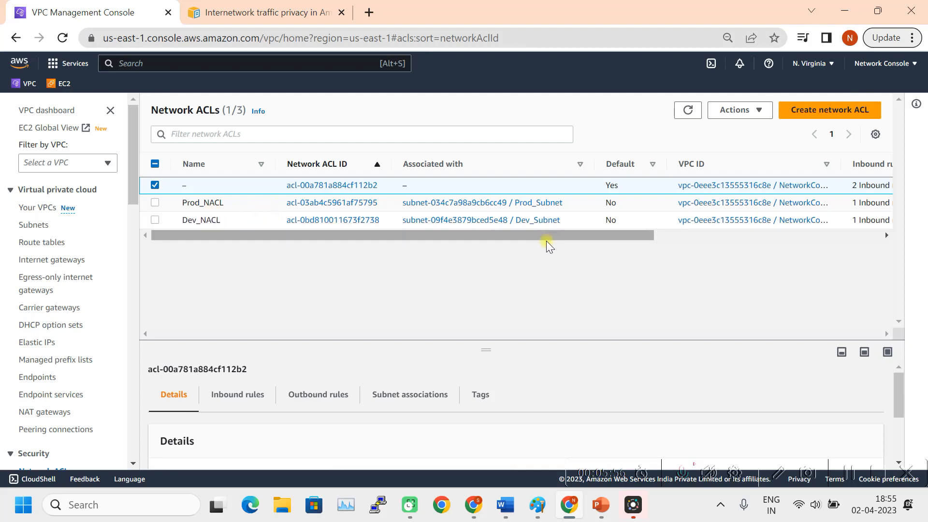
click(851, 472)
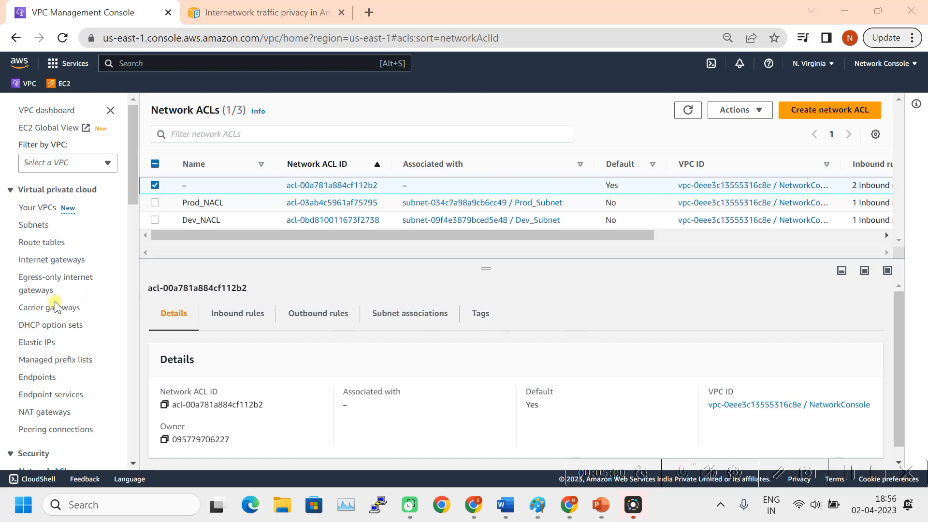
scroll(70, 323, down, 1)
scroll(68, 321, down, 5)
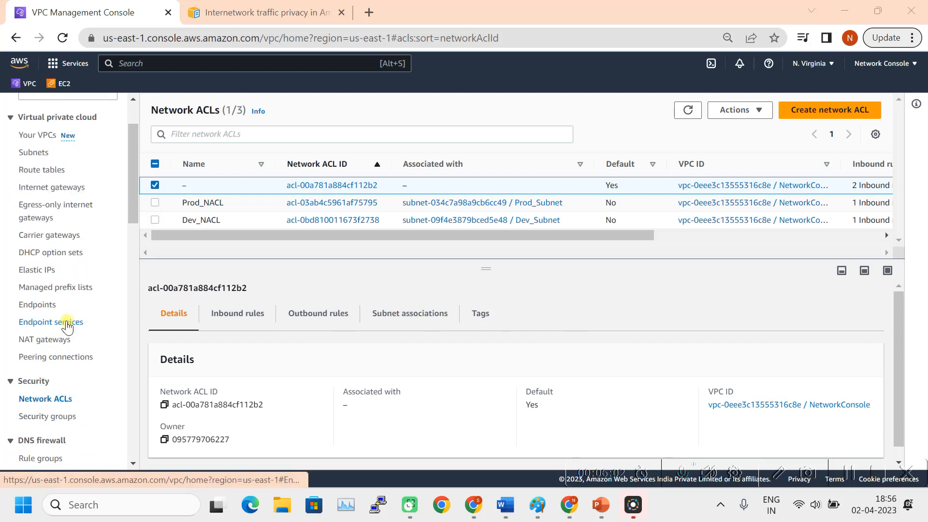
click(52, 274)
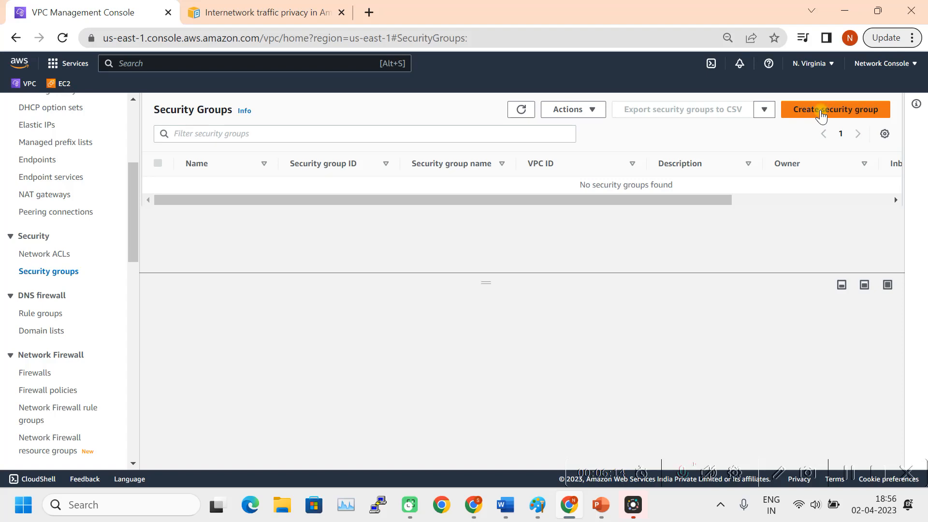
Start a new security group named Dev_A_NSG in the preselected VPC and try to create it without a description
click(821, 111)
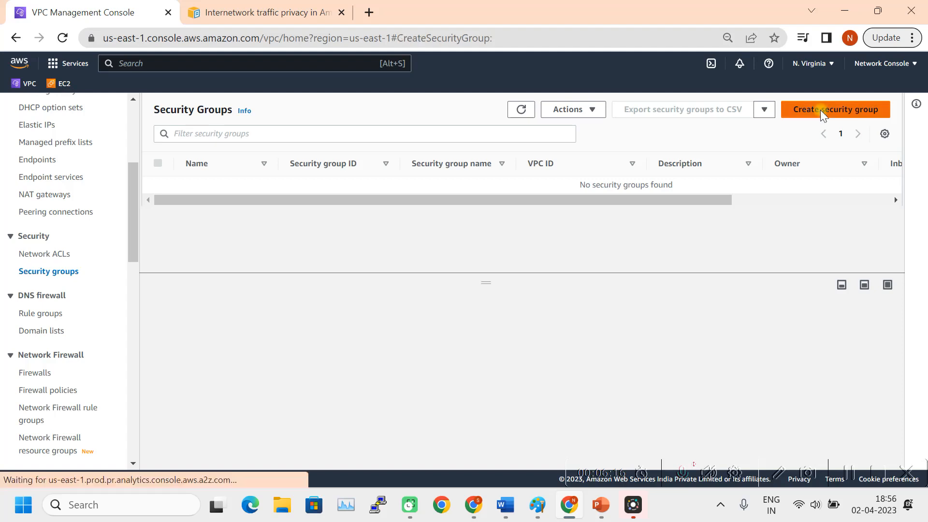
click(54, 244)
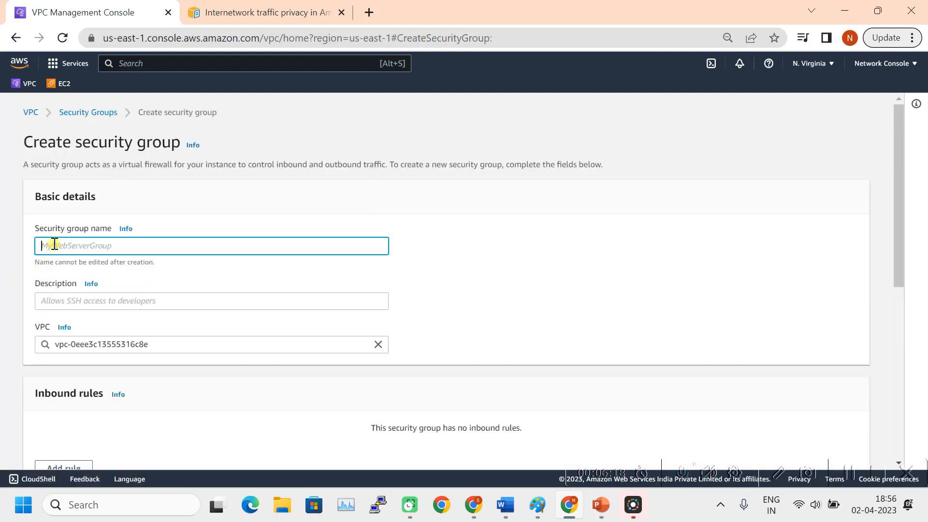
text(Dev_A_NSG)
scroll(122, 336, down, 2)
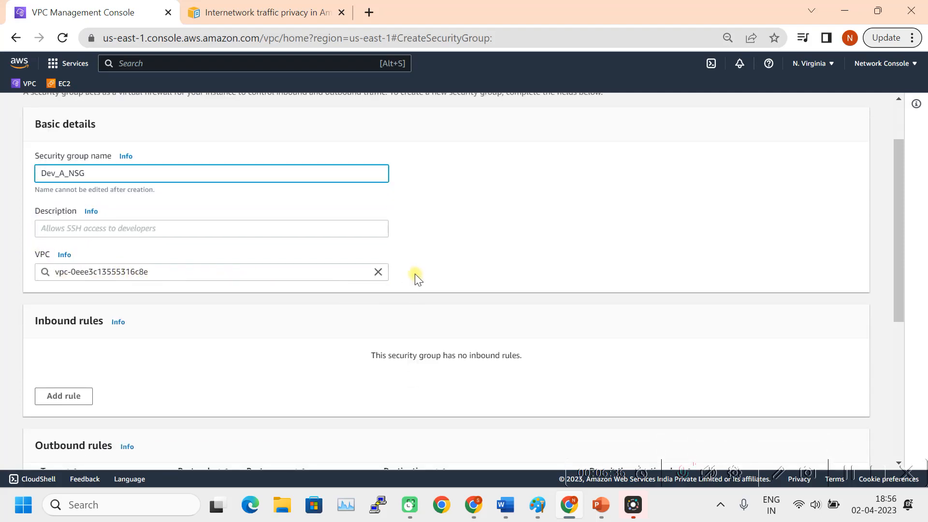
click(378, 272)
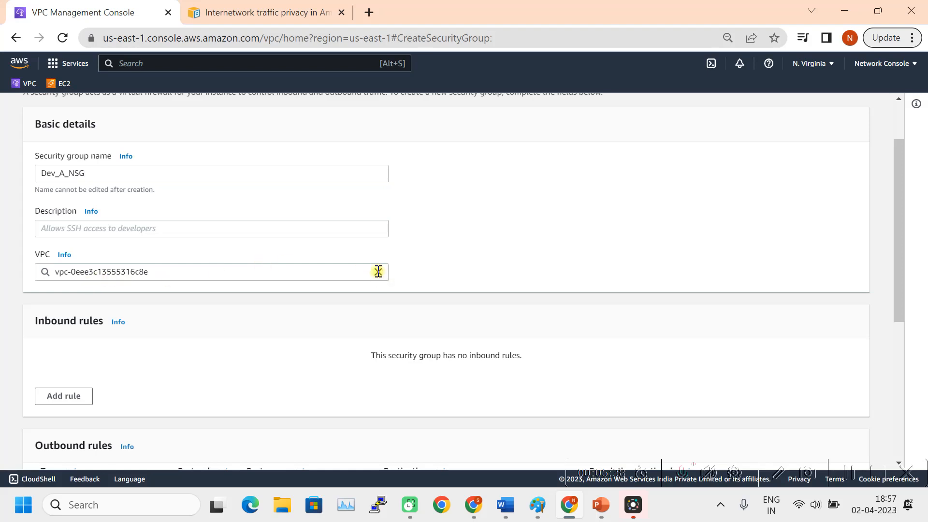
click(152, 295)
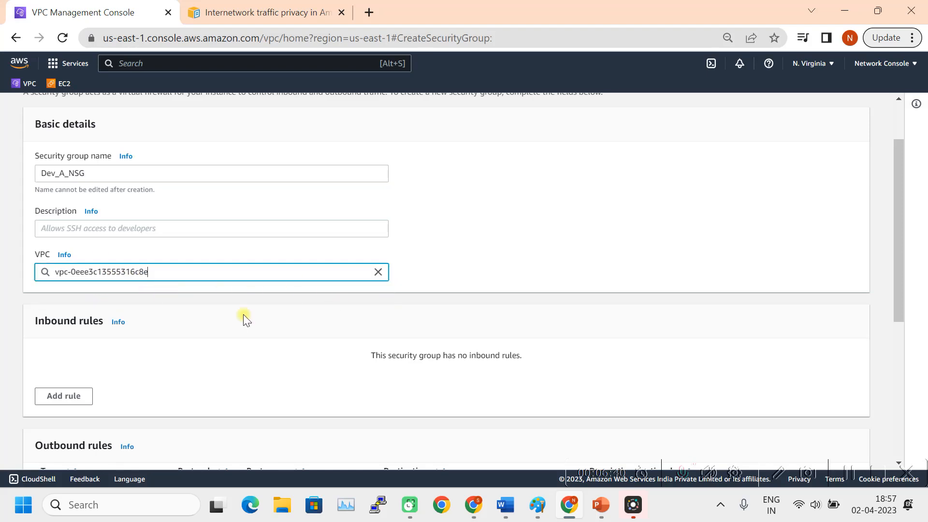
scroll(145, 320, down, 3)
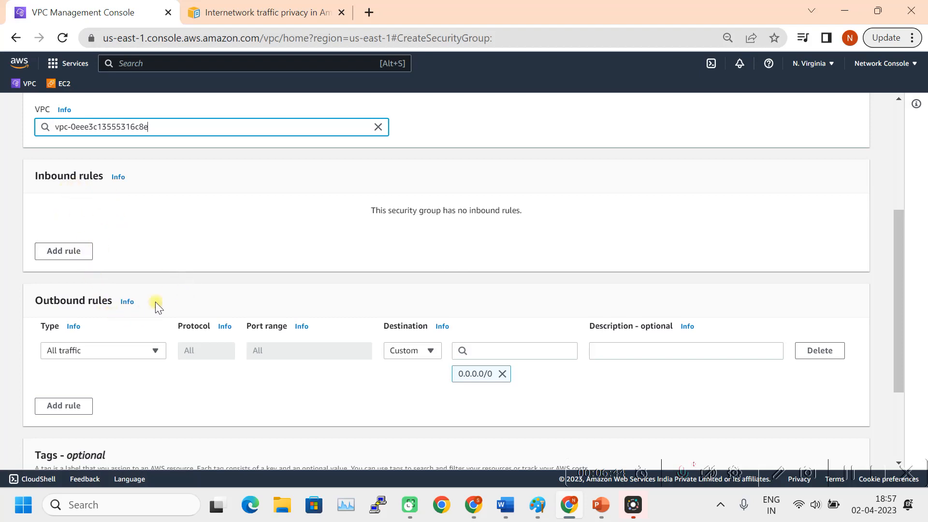
scroll(239, 271, down, 3)
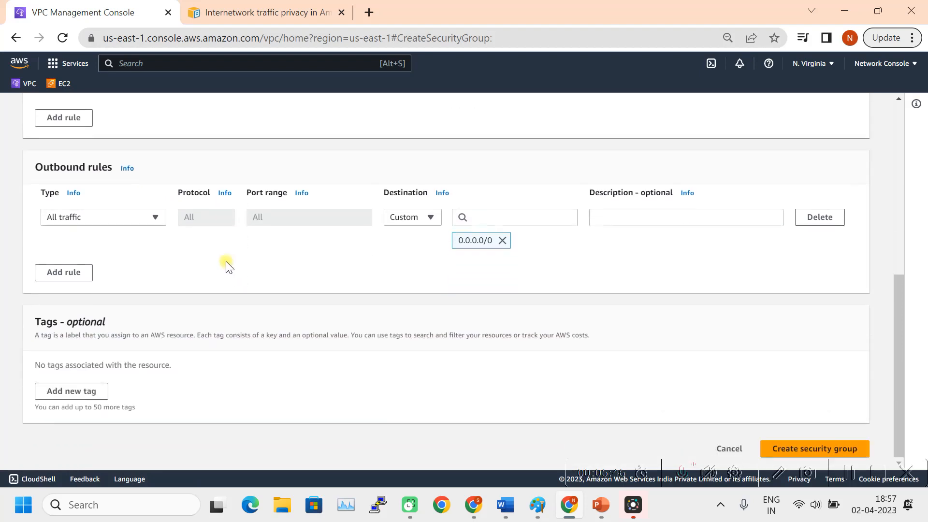
click(830, 448)
Enter the description "allow access - Dev_A" and create the Dev_A_NSG security group
scroll(866, 426, up, 1)
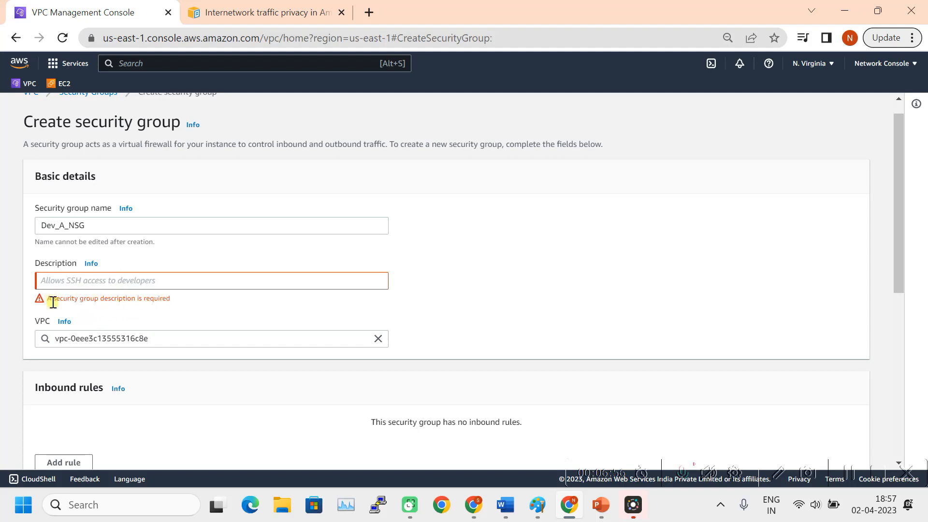
click(68, 279)
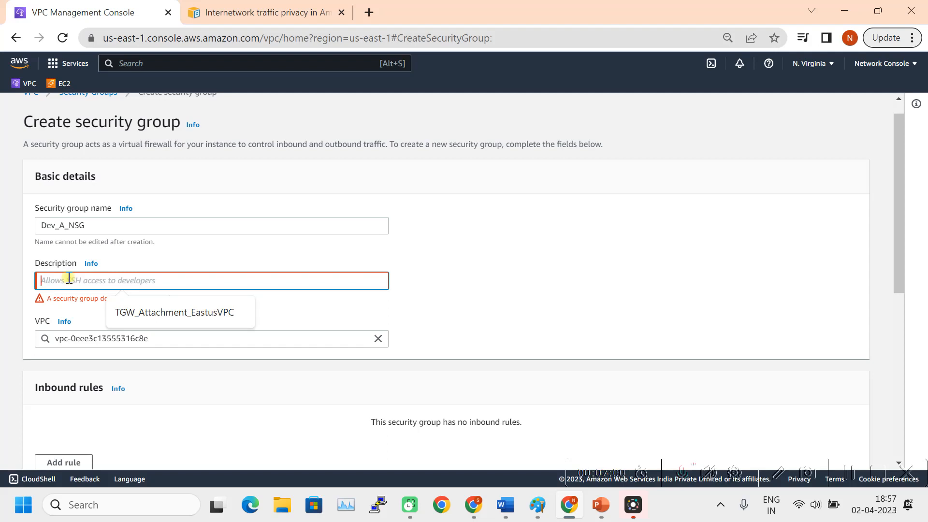
text(allow access - Dev_A)
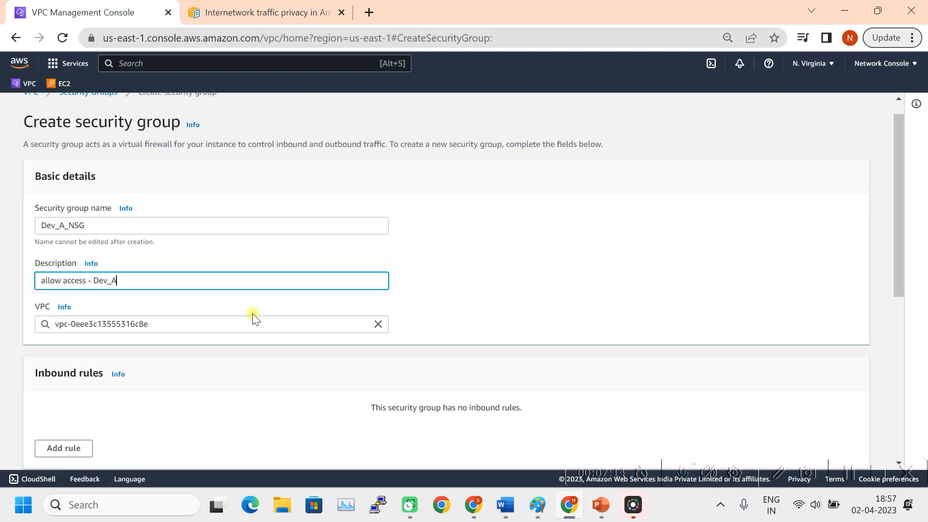
scroll(326, 332, down, 5)
scroll(773, 411, down, 2)
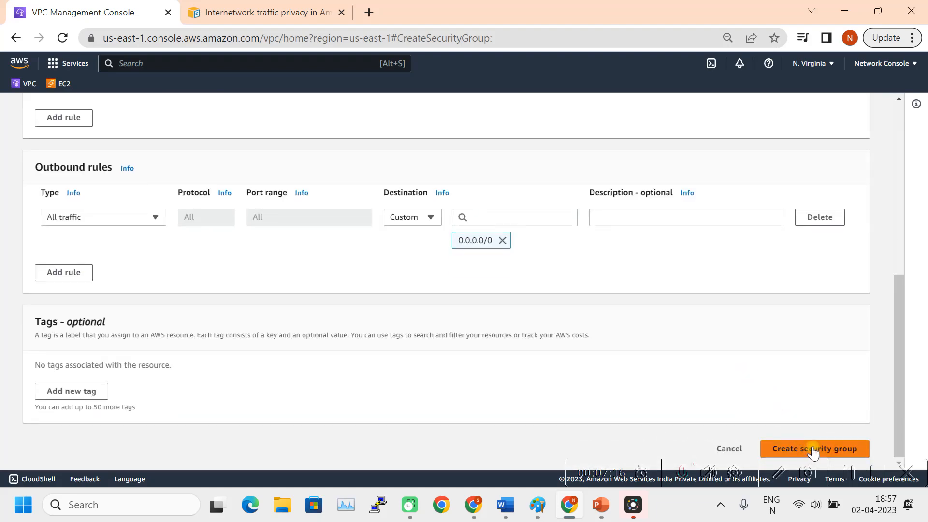
click(810, 446)
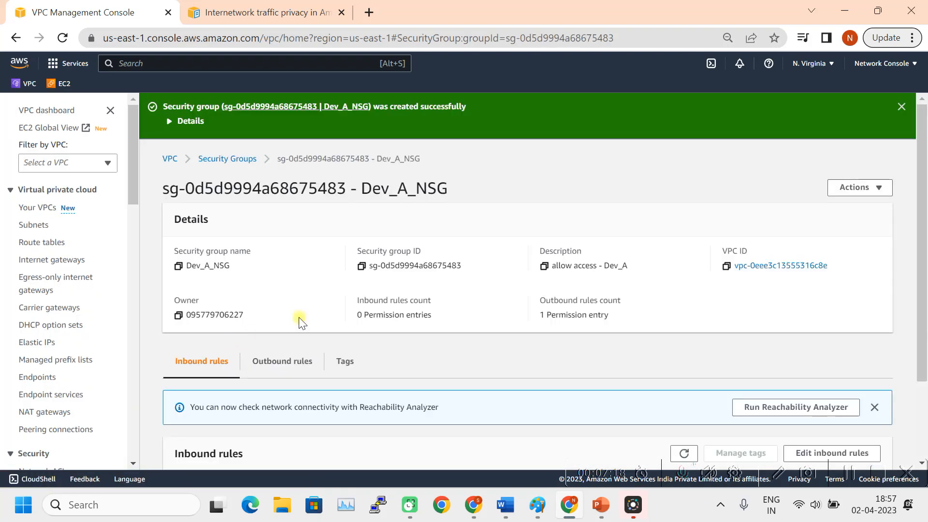
Return to the security groups list and set the Name of the Dev_A_NSG group to Dev_A_NSG
click(234, 160)
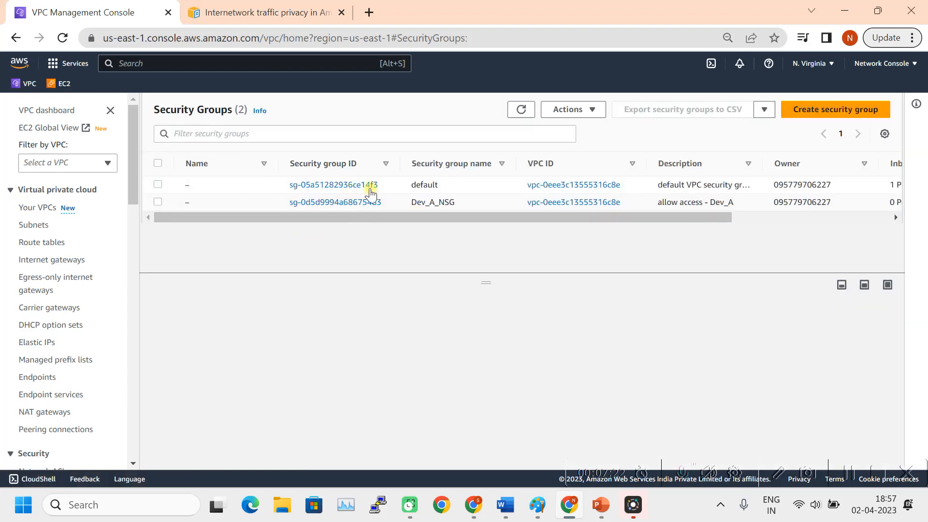
click(158, 185)
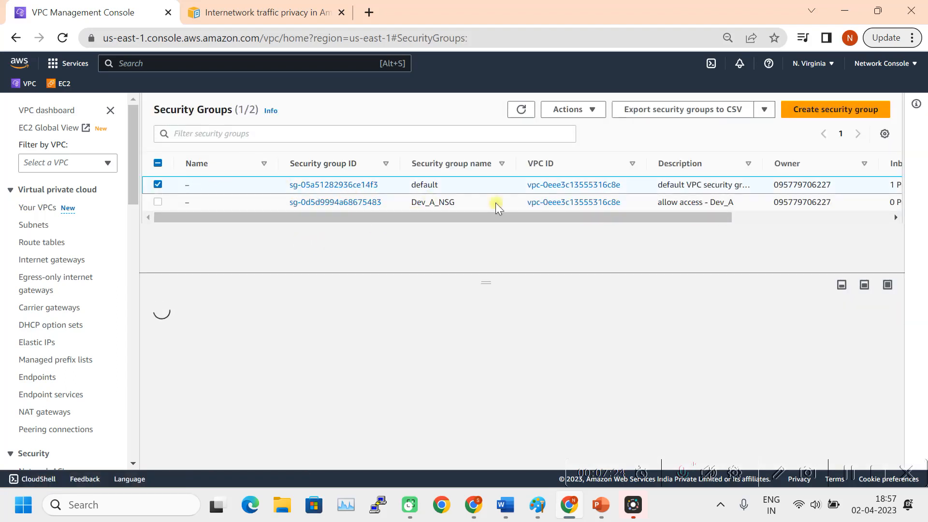
click(158, 185)
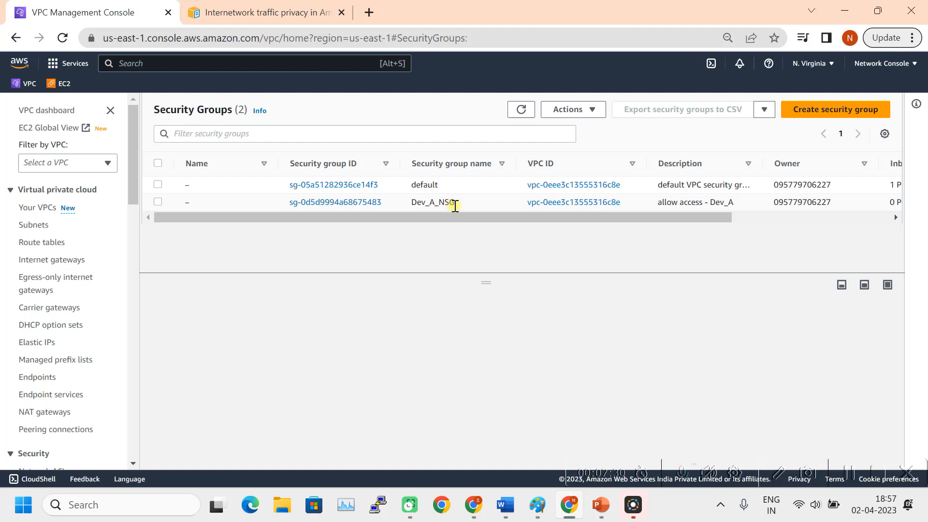
drag(454, 202, 411, 202)
key(ctrl+c)
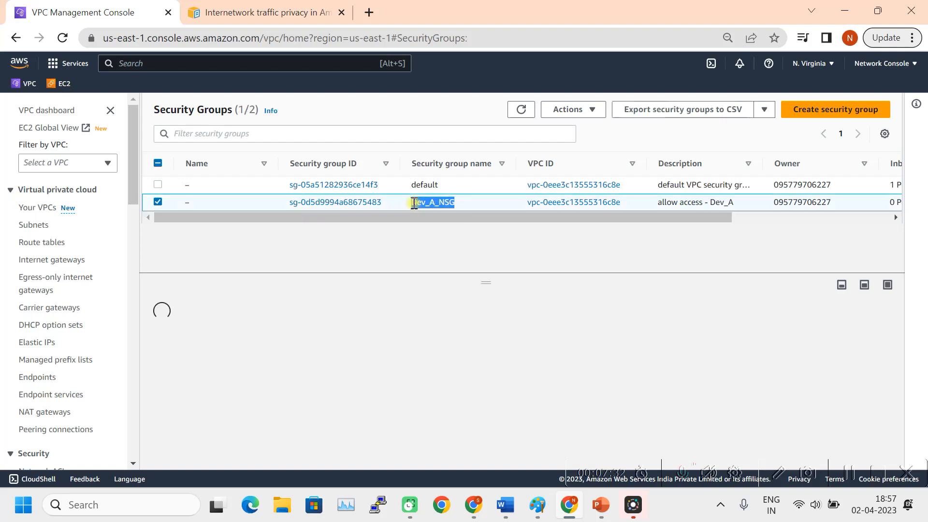
click(251, 202)
click(195, 202)
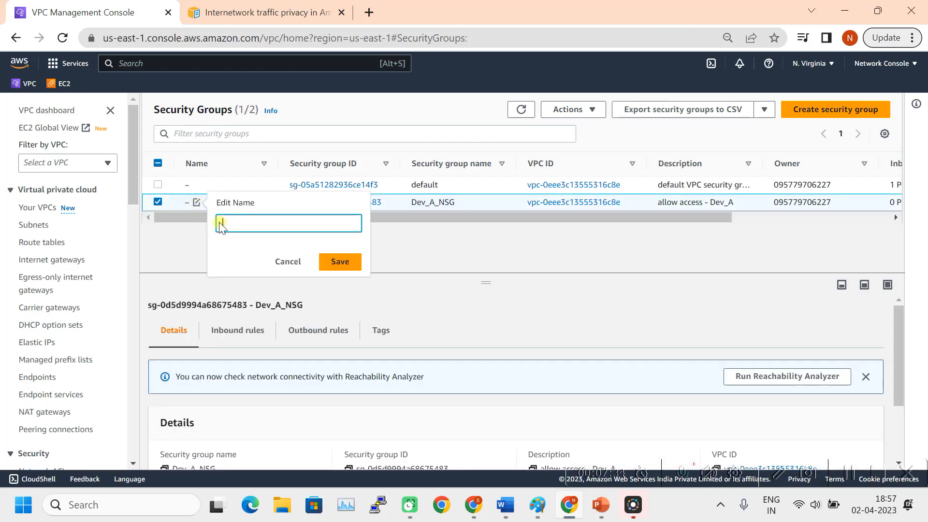
key(ctrl+v)
click(341, 264)
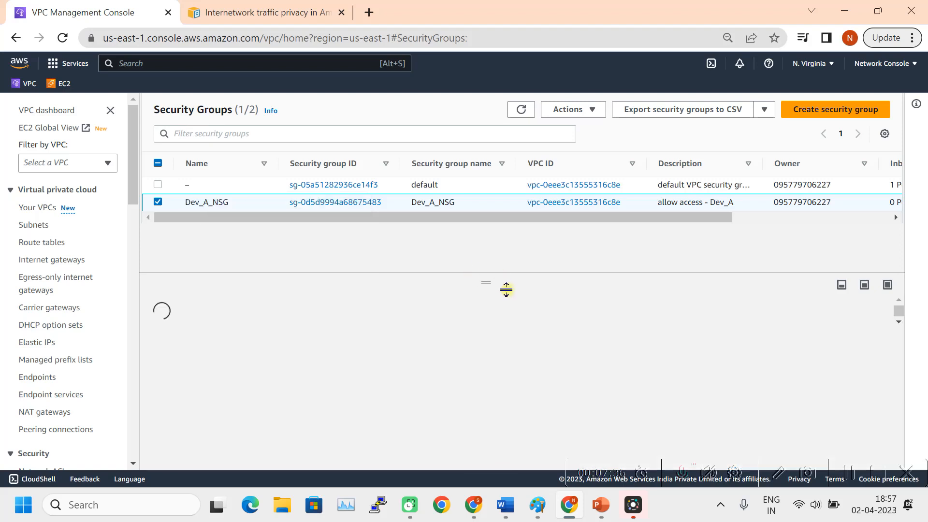
Create a security group named Dev_B_NSG with the description "Allow access Dev_B" in the preselected VPC
click(830, 111)
click(57, 247)
text(Dev_B_NSG)
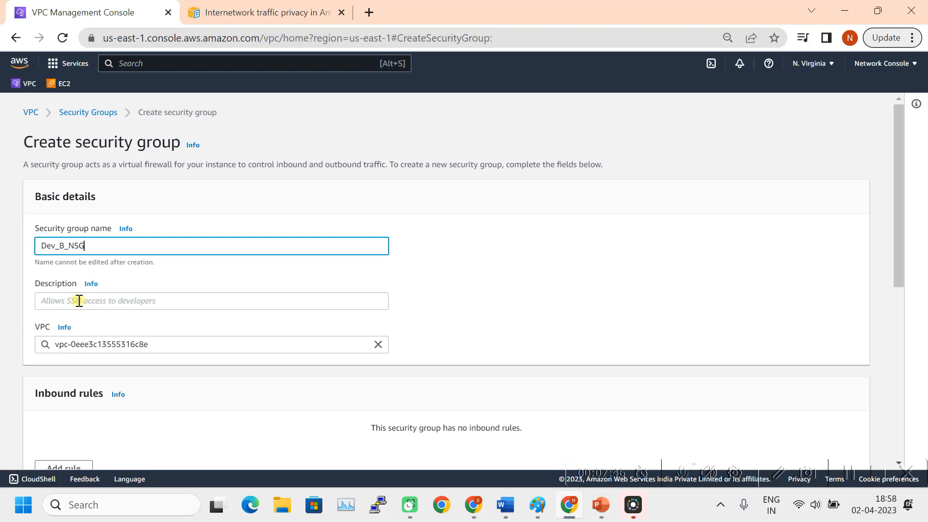
click(53, 302)
text(Allow access Dev_B)
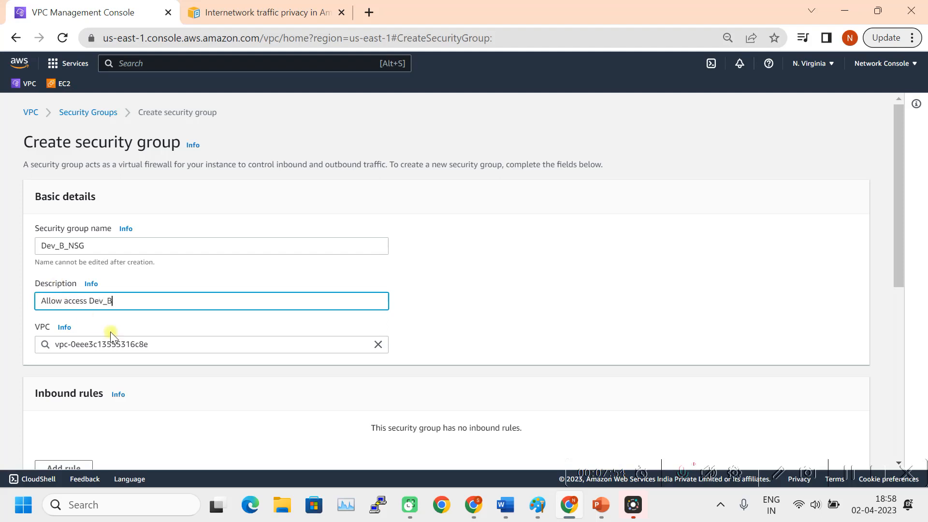
scroll(116, 334, down, 5)
click(162, 125)
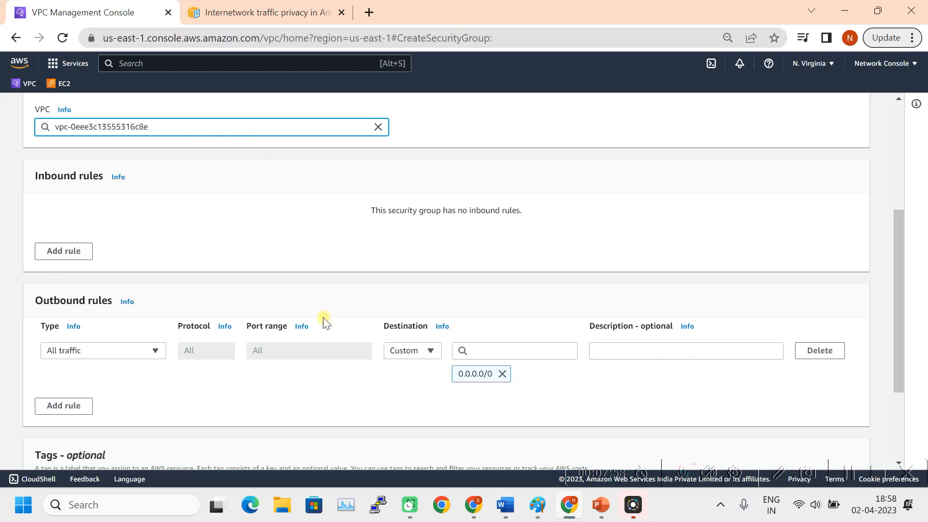
scroll(324, 319, down, 3)
click(813, 450)
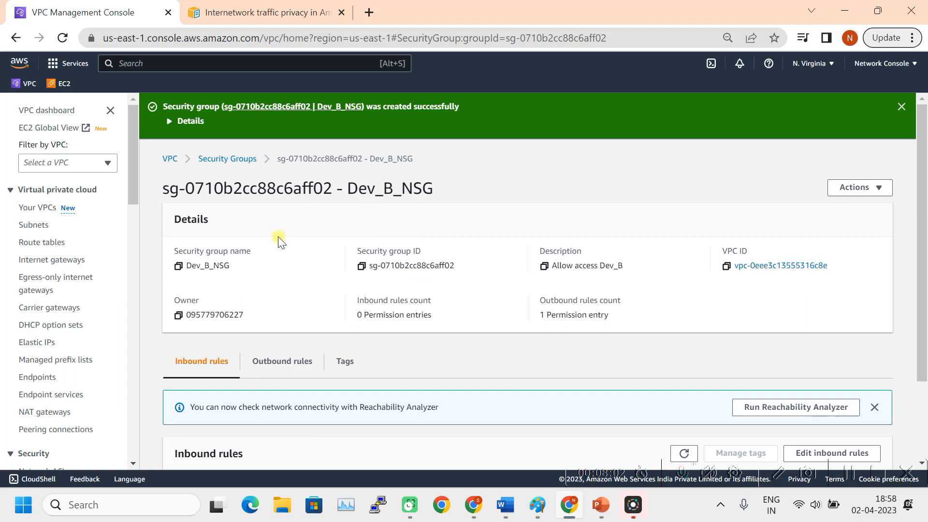
Return to the security groups list and set the Name of the Dev_B_NSG group to Dev_B_NSG
click(224, 159)
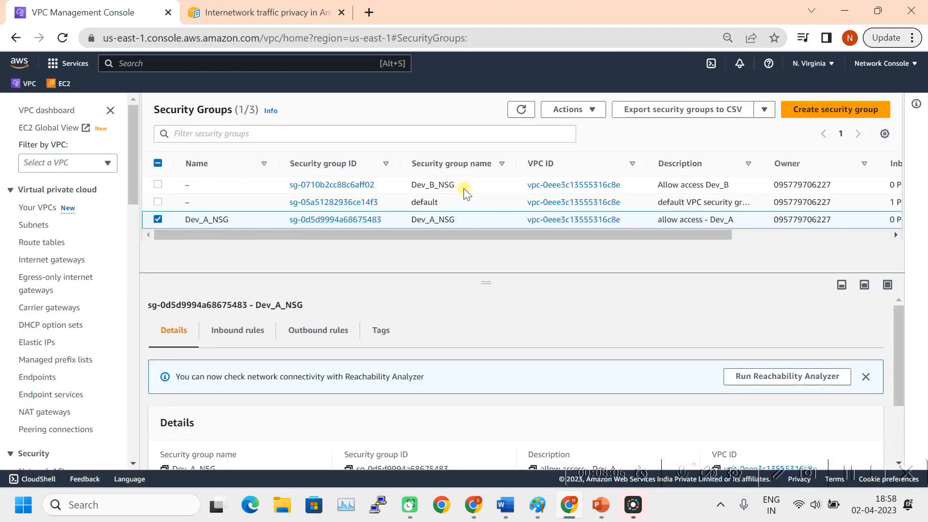
drag(455, 184, 414, 185)
key(ctrl+c)
click(413, 185)
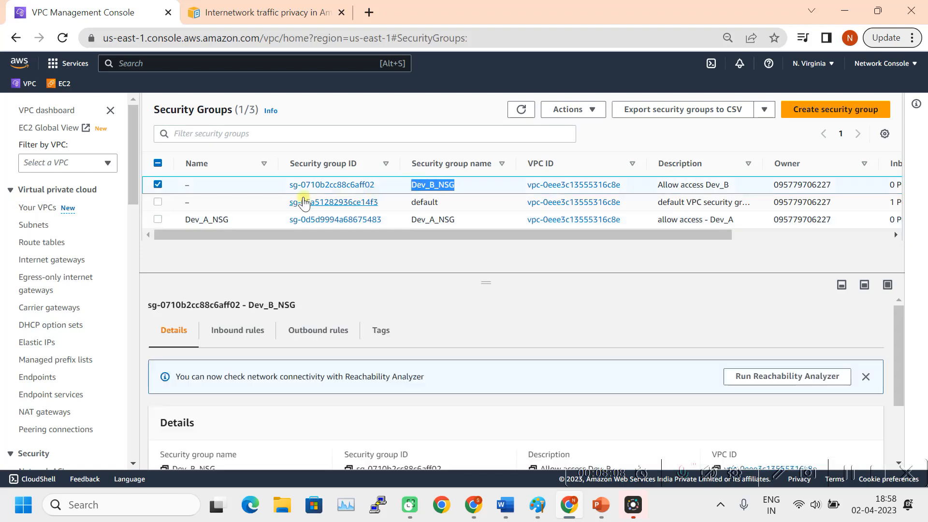
click(197, 185)
key(ctrl+v)
click(351, 244)
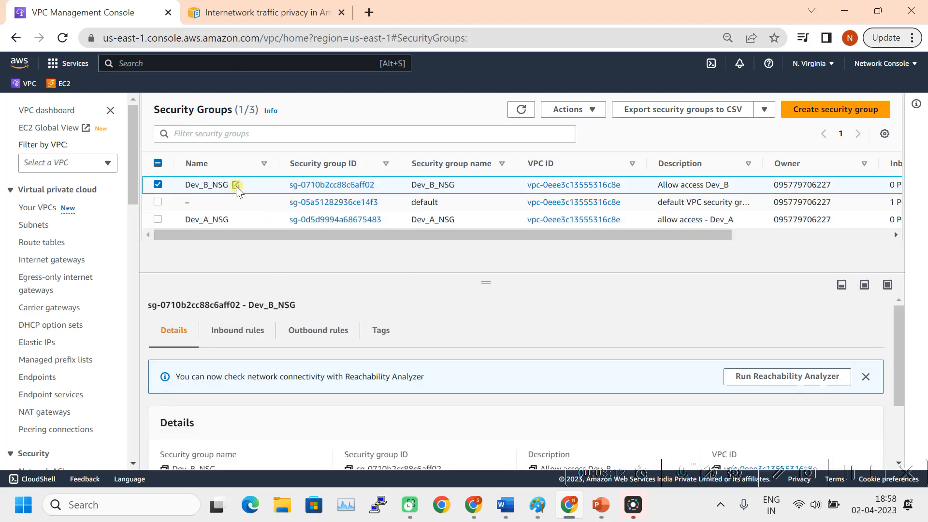
Create a security group named Prod_A_NSG with the description "Allow access Prod_A" in the preselected VPC
click(828, 111)
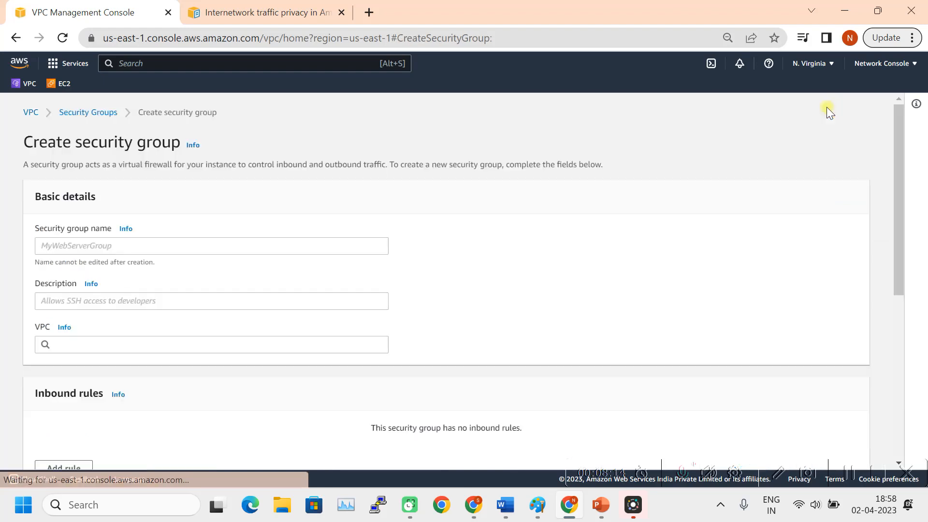
click(115, 246)
text(Prod_A_NSG)
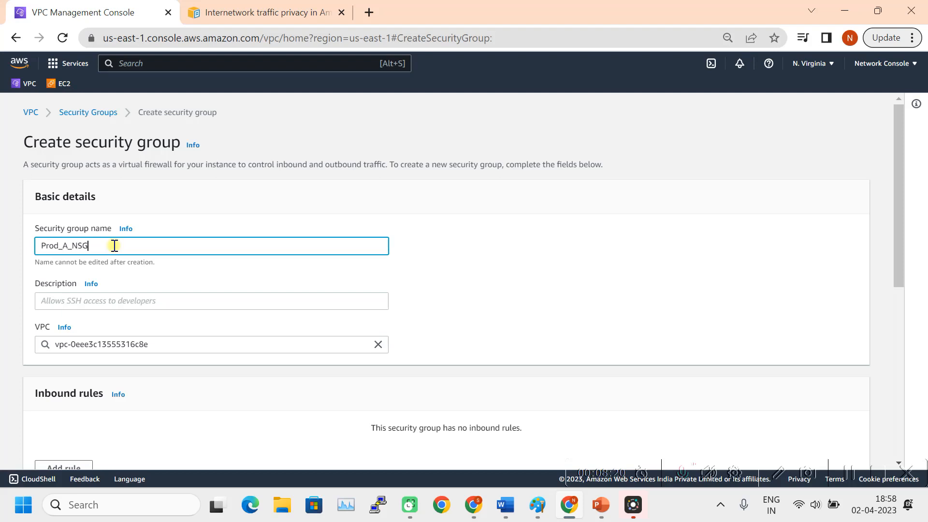
click(69, 302)
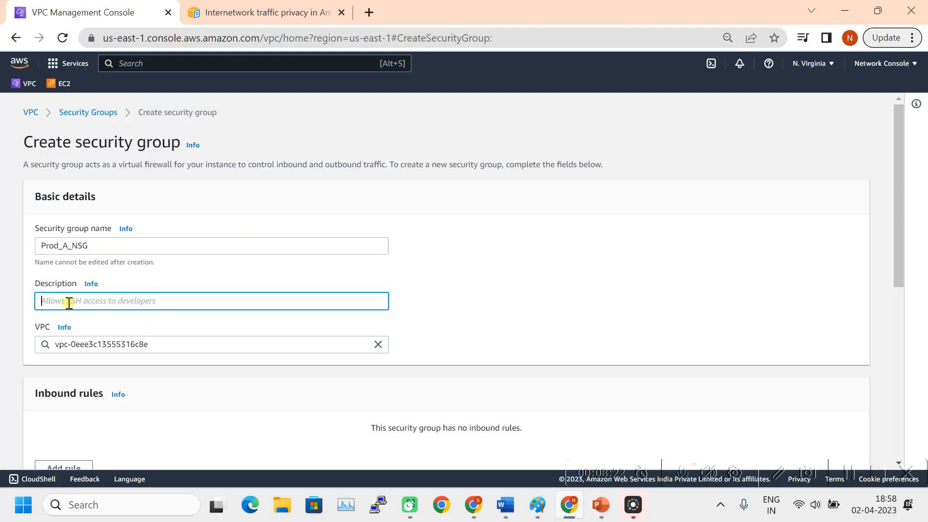
text(Allow access Prod_A)
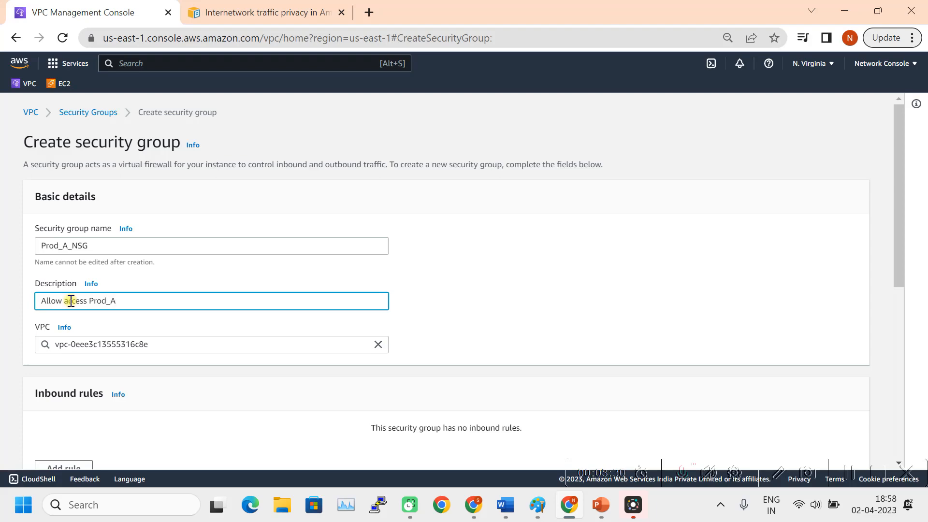
scroll(166, 360, down, 3)
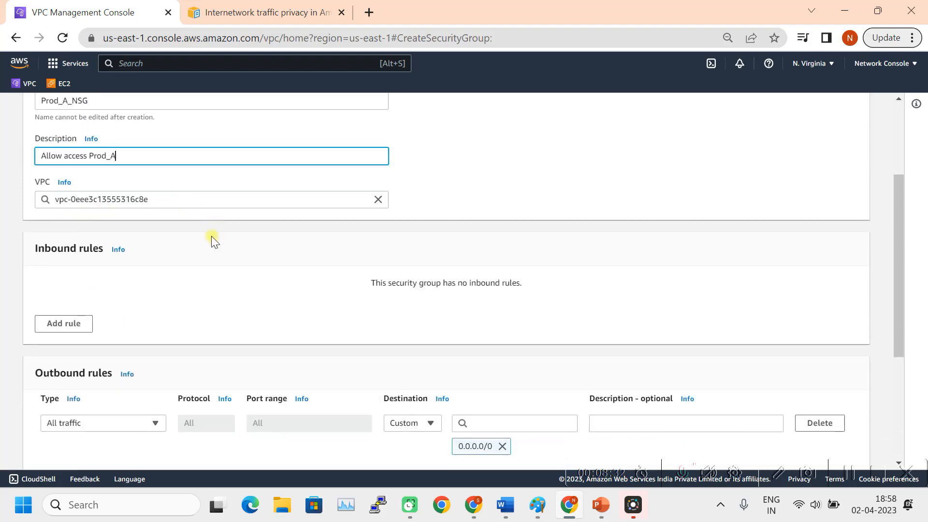
scroll(209, 240, down, 1)
scroll(298, 320, down, 3)
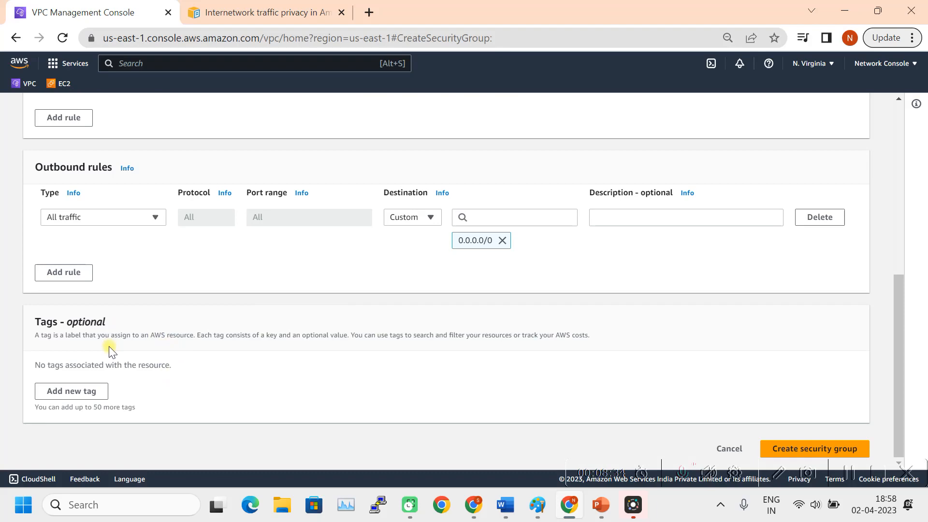
click(822, 450)
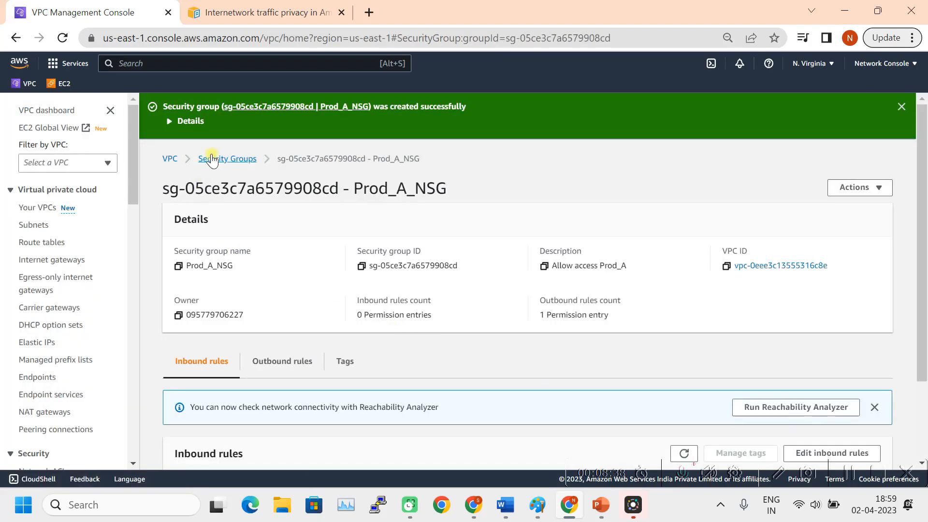
Sort the security groups list by Name and set the Name of the Prod_A_NSG group to Prod_A_NSG
click(212, 158)
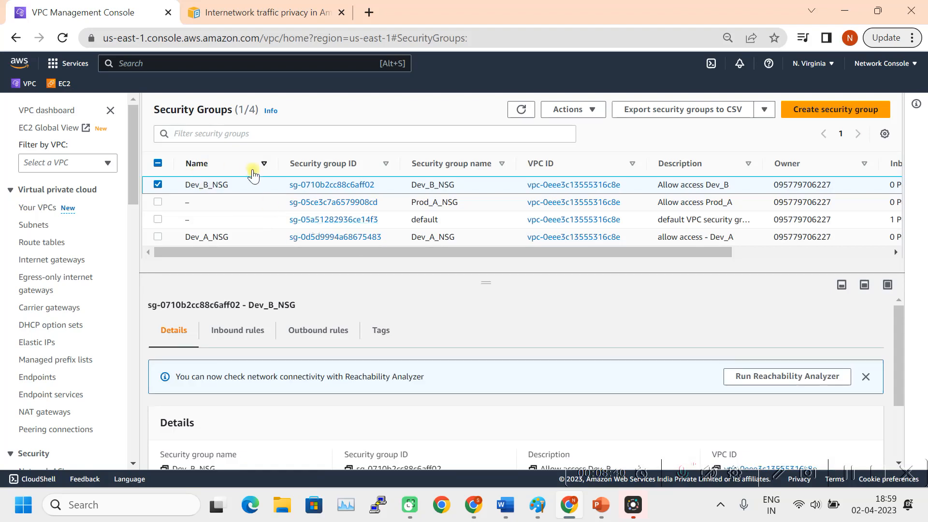
click(264, 164)
drag(462, 185, 411, 188)
key(ctrl+c)
mouse_move(253, 190)
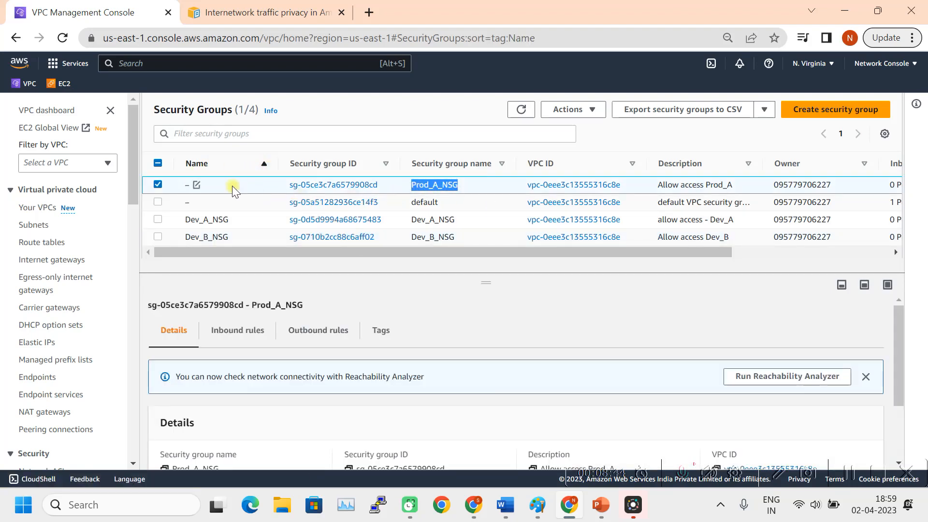
click(195, 184)
key(ctrl+v)
click(355, 245)
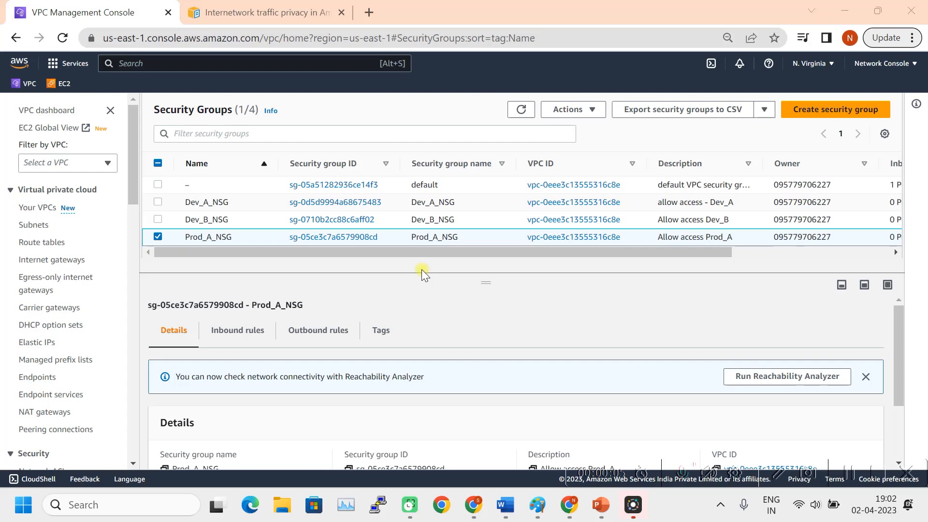
Start launching a new EC2 instance from the Instances page and name it Dev_A
click(61, 84)
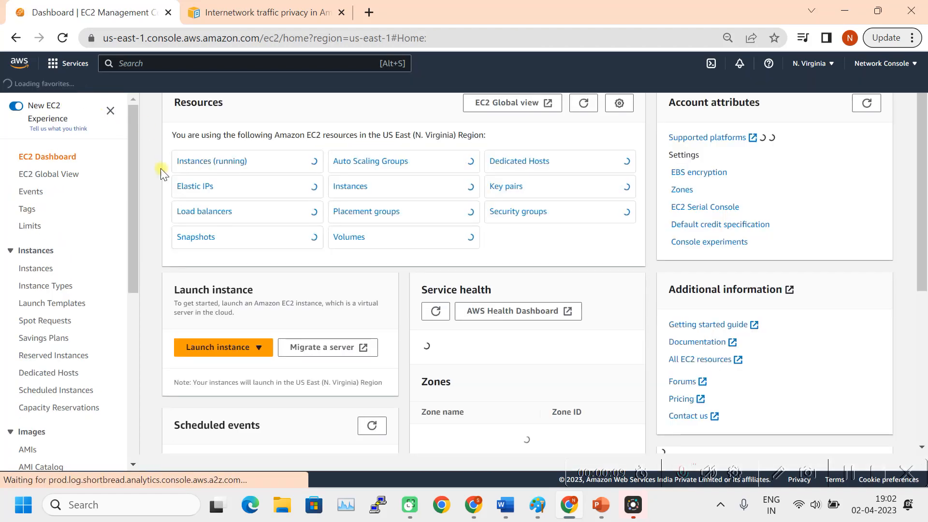
click(39, 268)
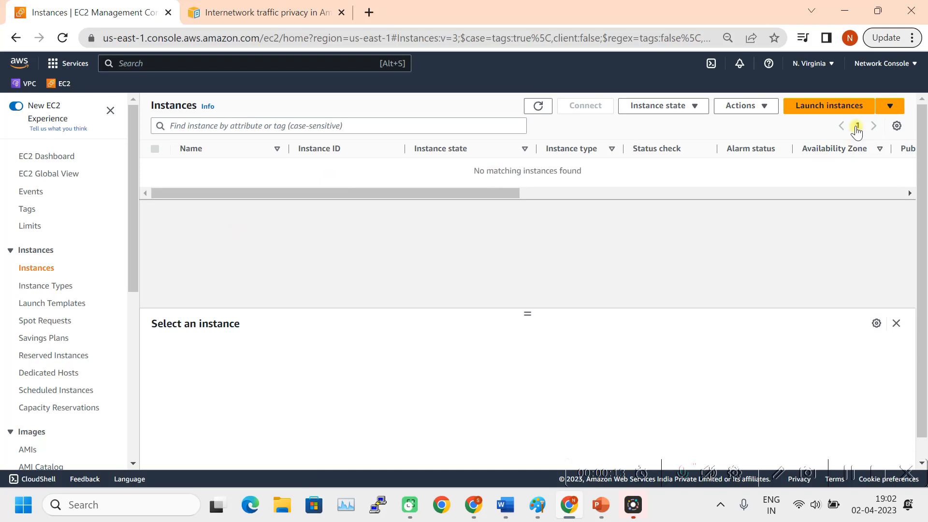
click(838, 106)
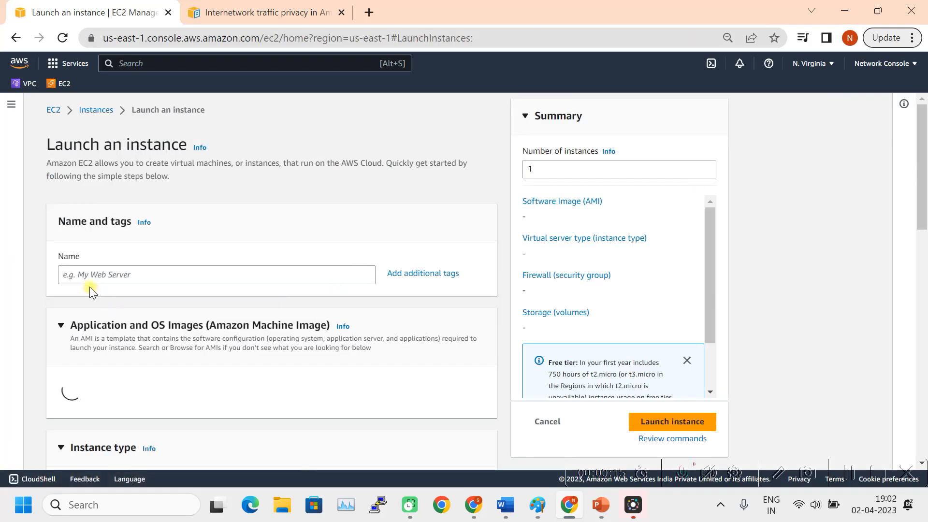
click(109, 275)
text(Dev_)
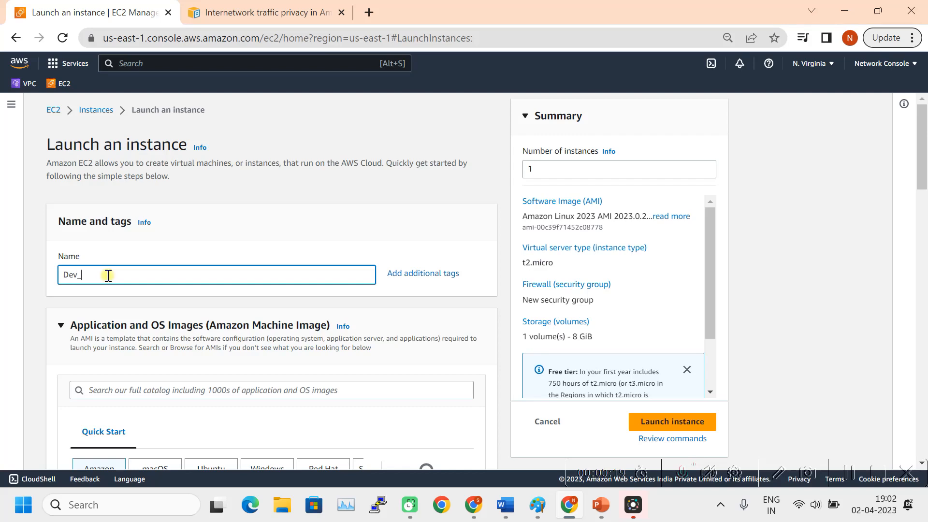
scroll(113, 275, down, 3)
click(131, 297)
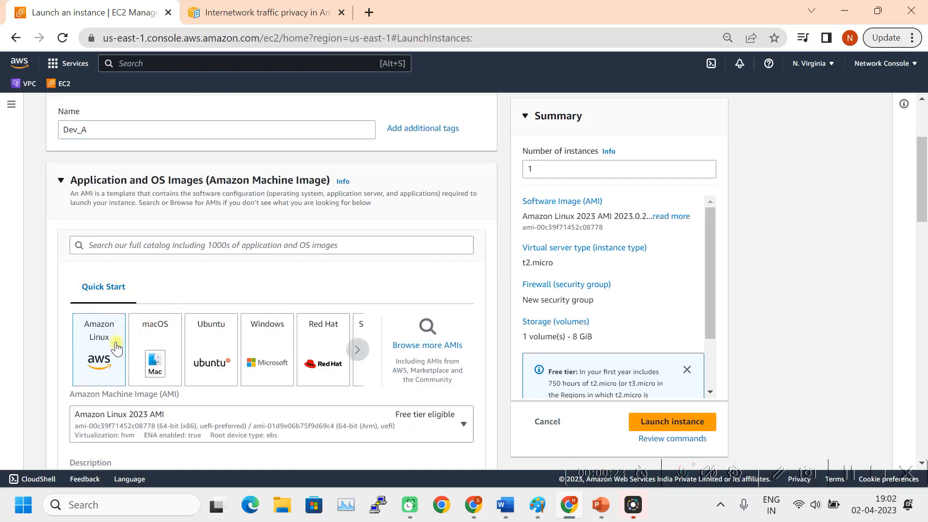
Keep the default Amazon Linux image and instance type, and create an RSA key pair named NSG_NACL in .ppk format
scroll(115, 344, down, 3)
scroll(241, 296, down, 5)
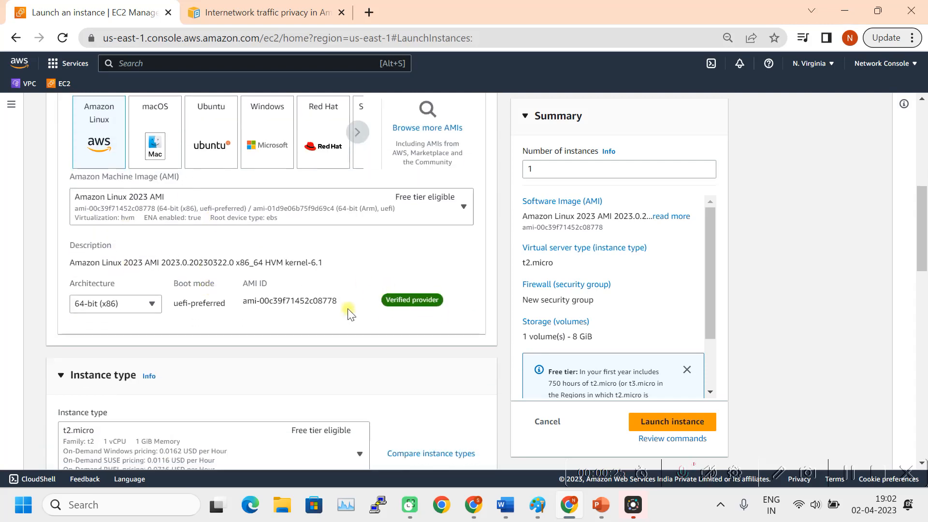
scroll(382, 275, down, 4)
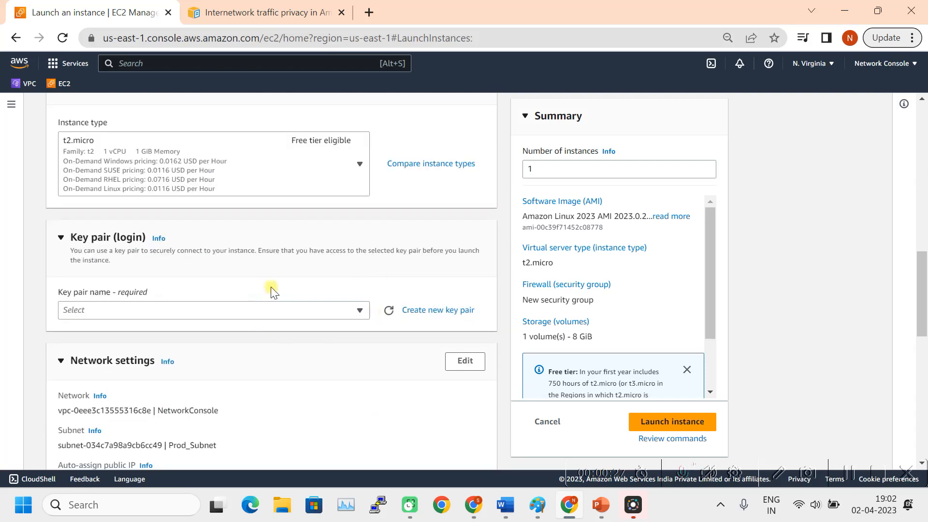
scroll(304, 278, up, 4)
scroll(394, 243, up, 3)
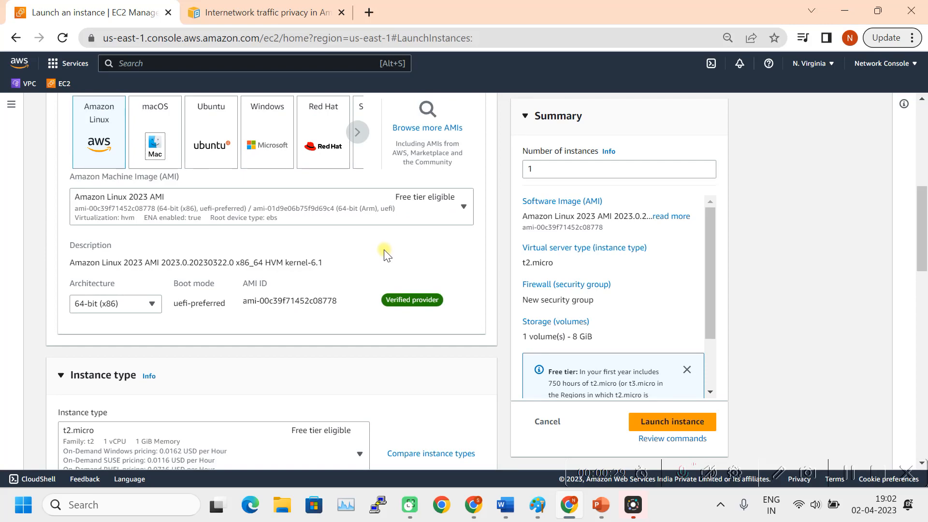
scroll(385, 255, down, 5)
scroll(263, 276, down, 5)
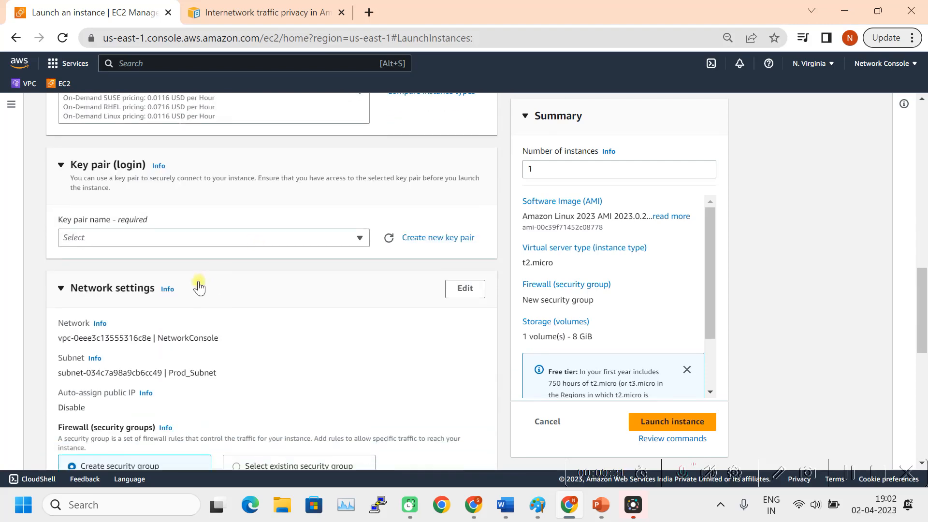
click(440, 238)
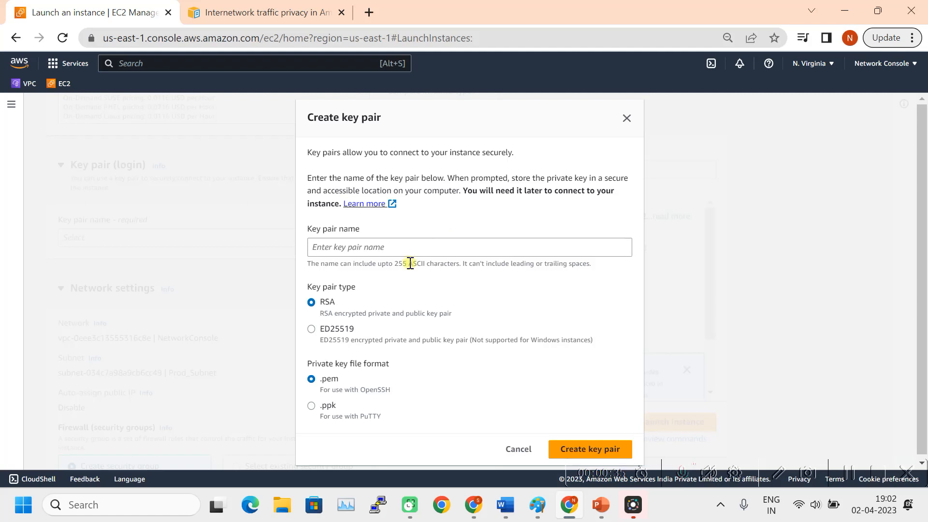
click(312, 406)
click(353, 246)
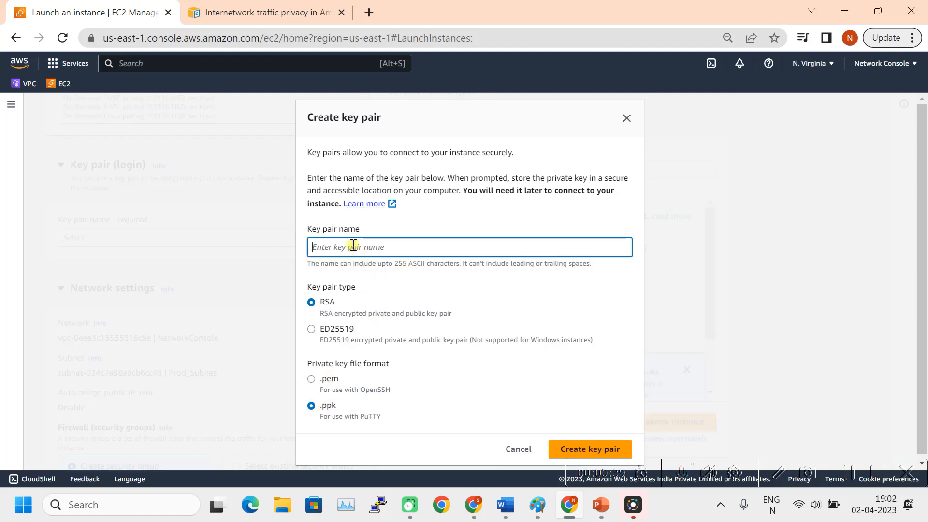
text(NSG_NACL)
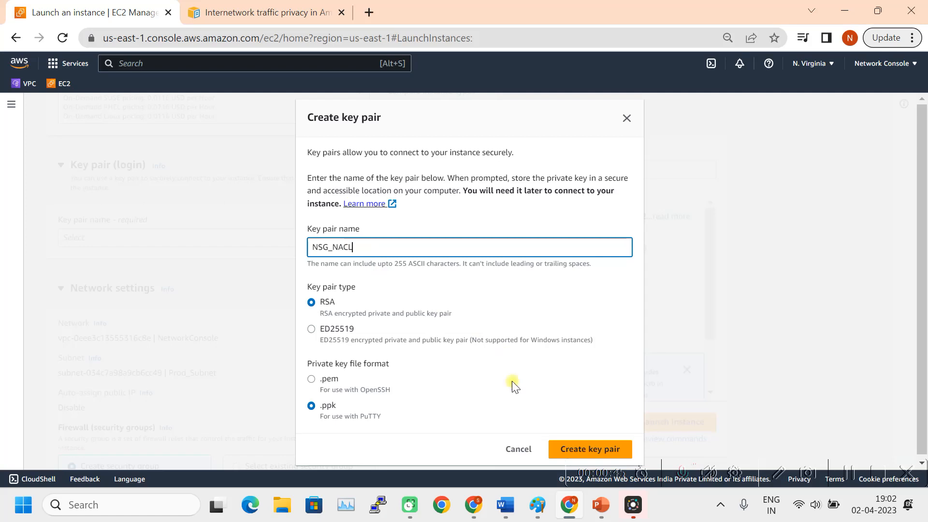
click(587, 448)
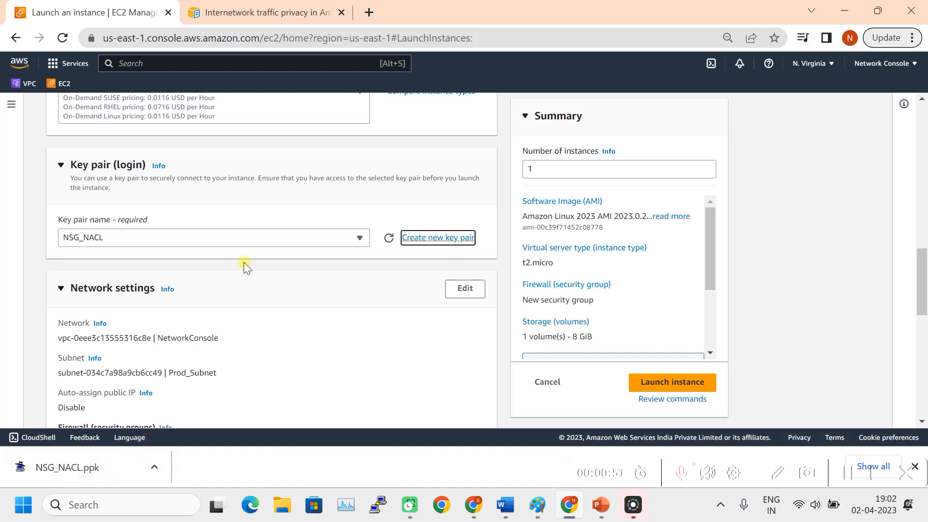
Edit the Dev_A instance's network settings to use Dev_Subnet and enable auto-assign public IP
scroll(242, 264, down, 1)
click(452, 225)
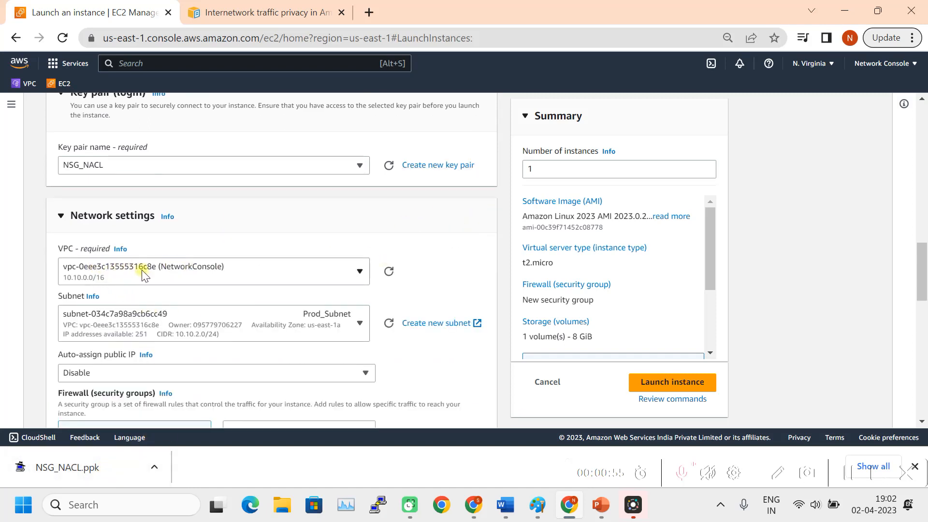
scroll(142, 276, down, 1)
click(359, 251)
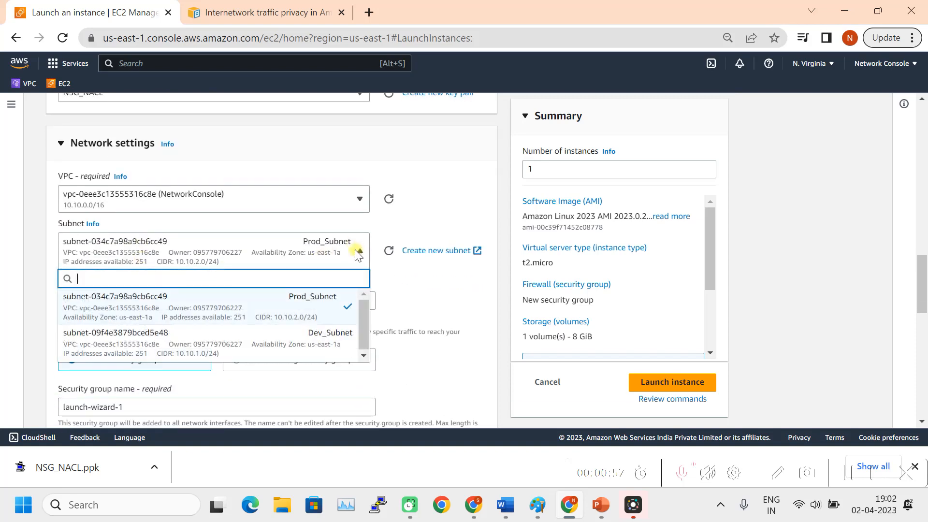
click(318, 339)
scroll(176, 244, down, 1)
click(365, 228)
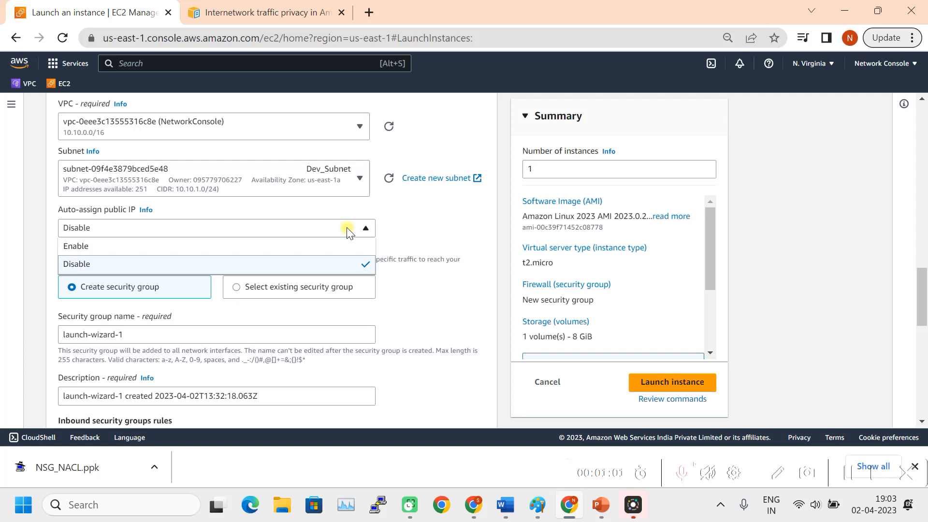
click(178, 248)
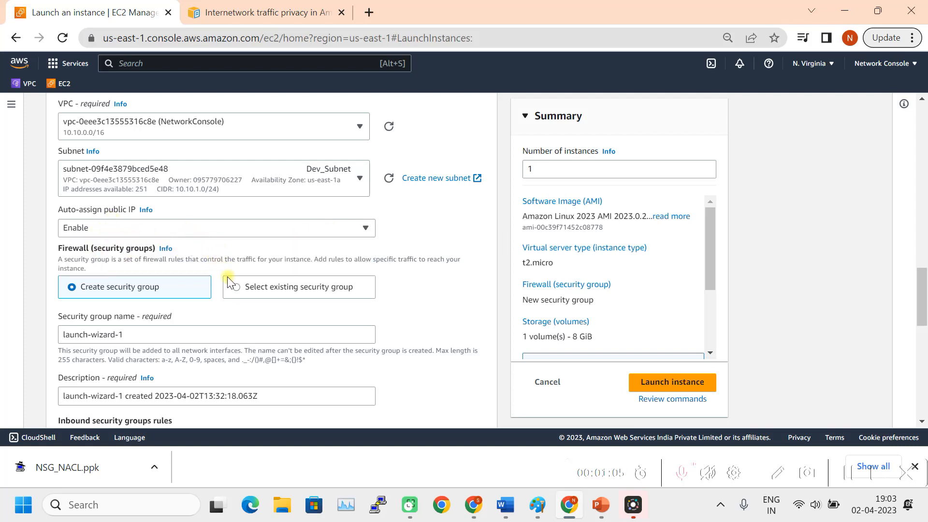
Assign the existing security group Dev_A_NSG to the Dev_A instance
scroll(228, 282, down, 1)
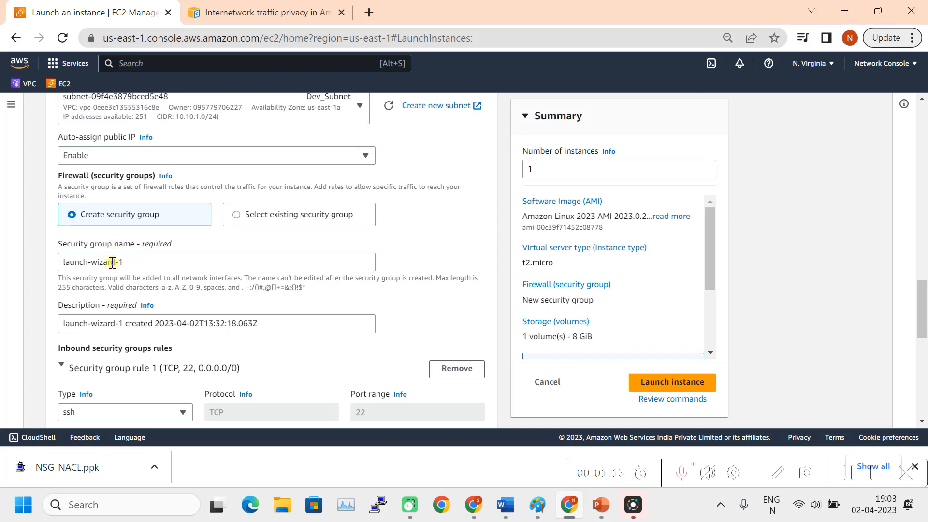
click(236, 214)
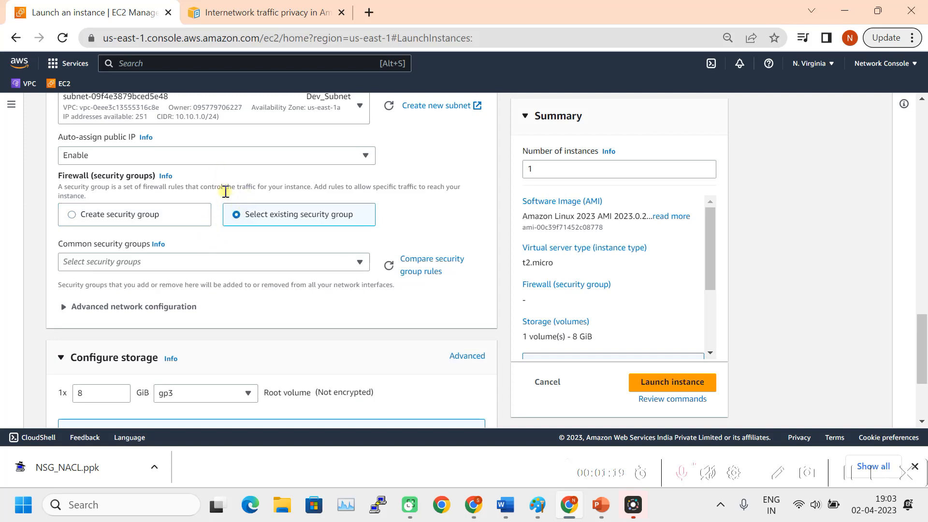
click(328, 262)
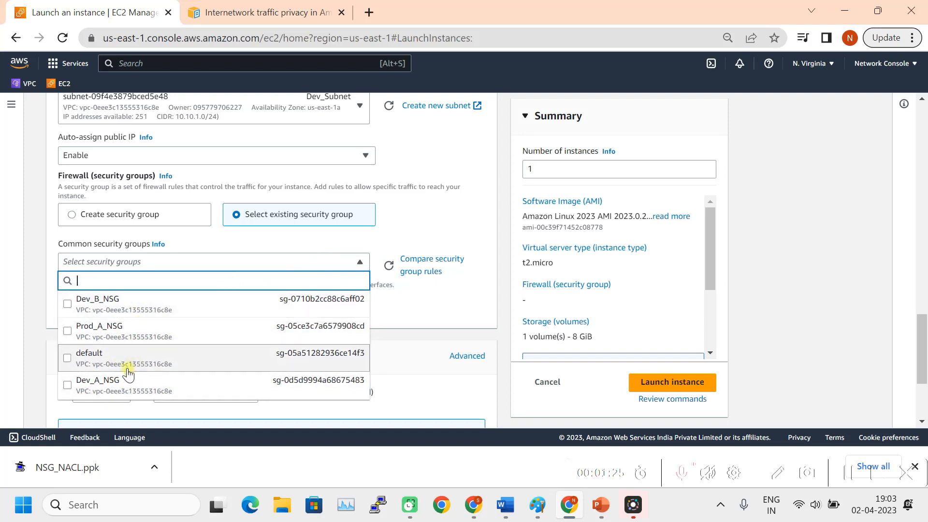
click(100, 387)
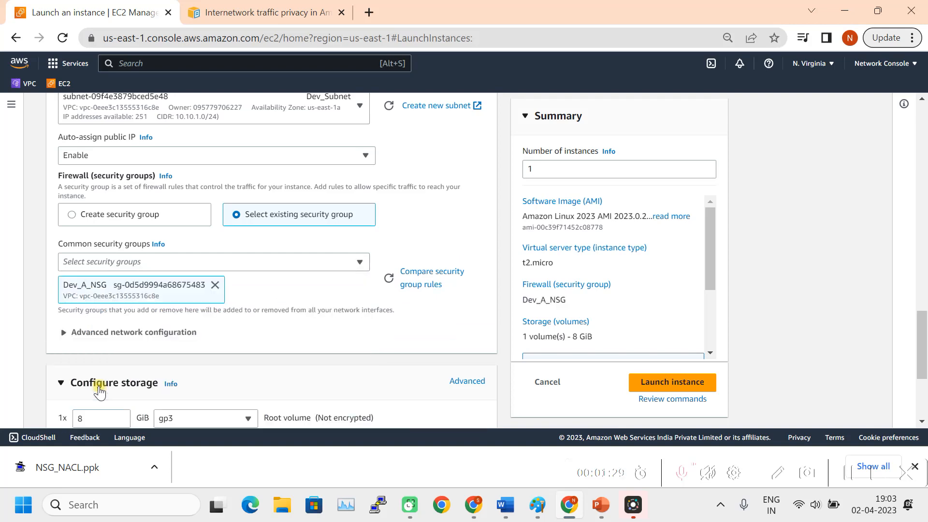
Launch the Dev_A instance with the default storage, and return to the instances list and refresh it
scroll(213, 323, down, 4)
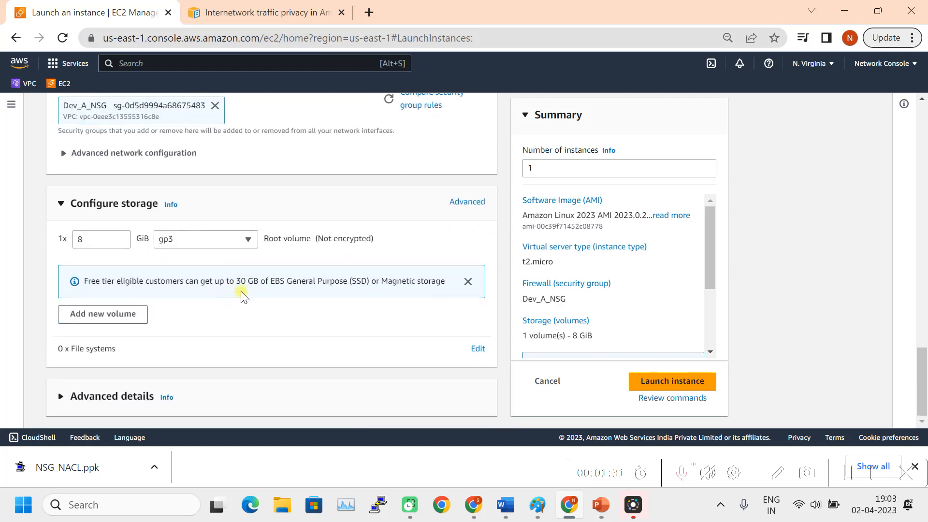
scroll(229, 245, up, 2)
scroll(229, 245, down, 2)
click(694, 387)
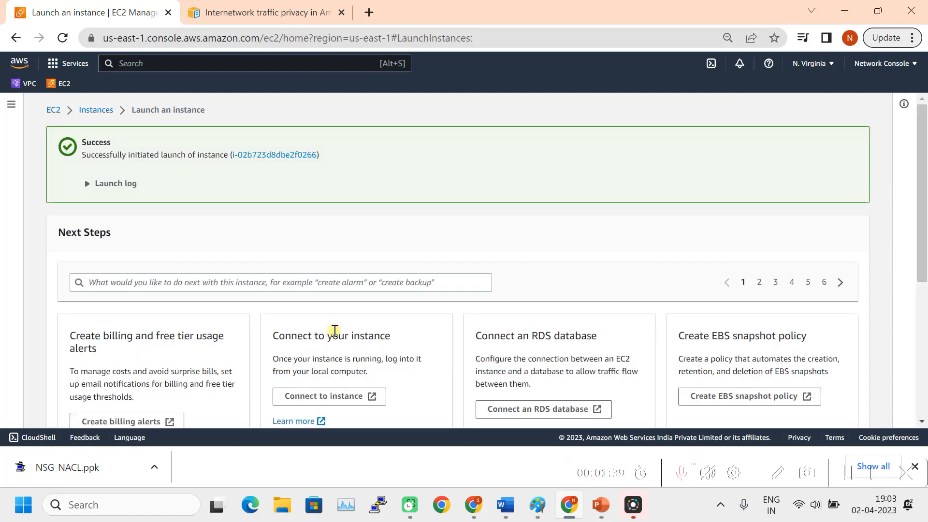
click(96, 112)
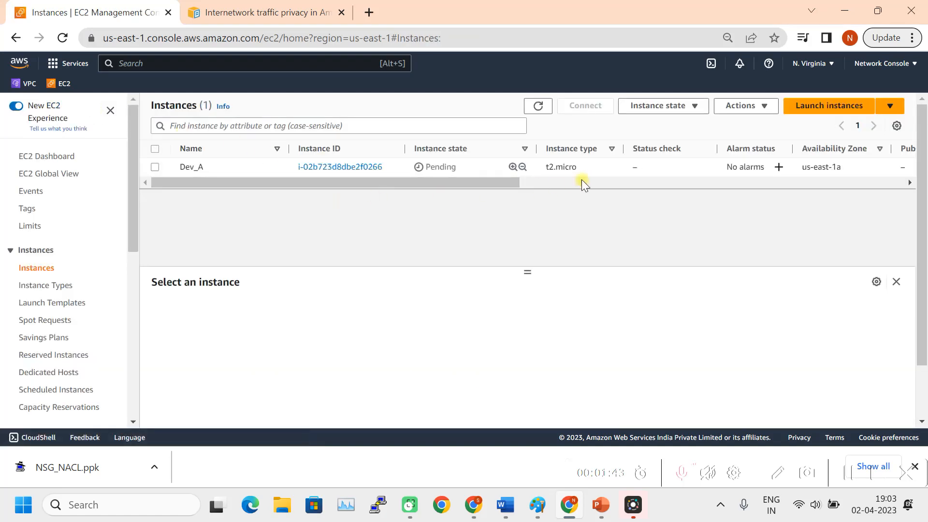
click(539, 106)
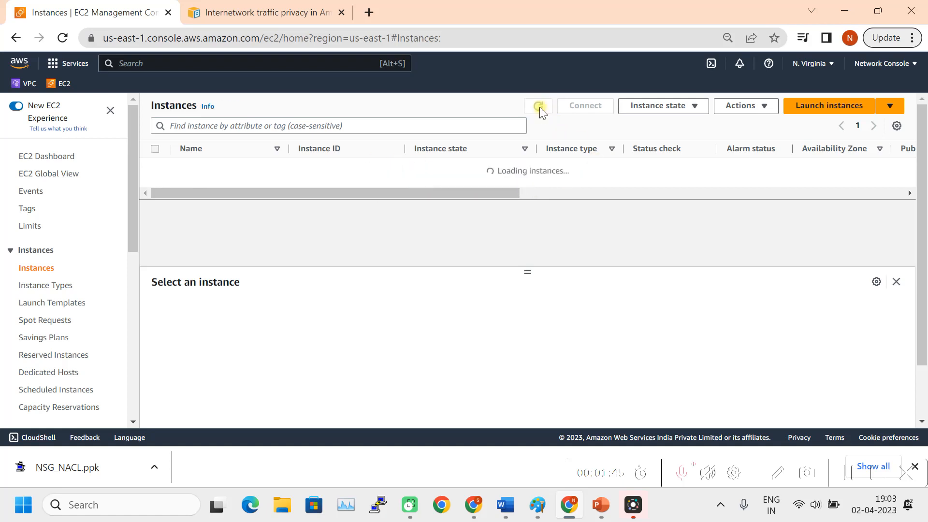
click(540, 107)
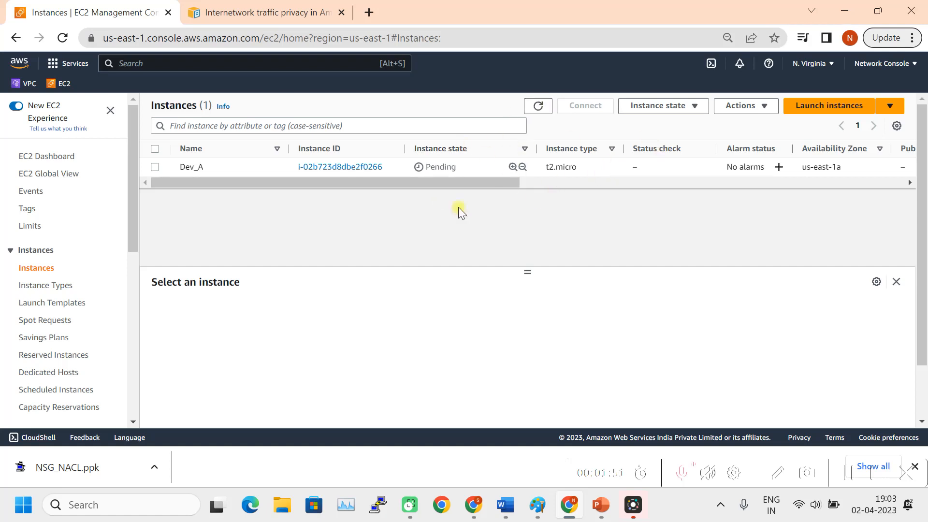
Start launching another instance named Dev_B and select the existing NSG_NACL key pair for it
click(828, 107)
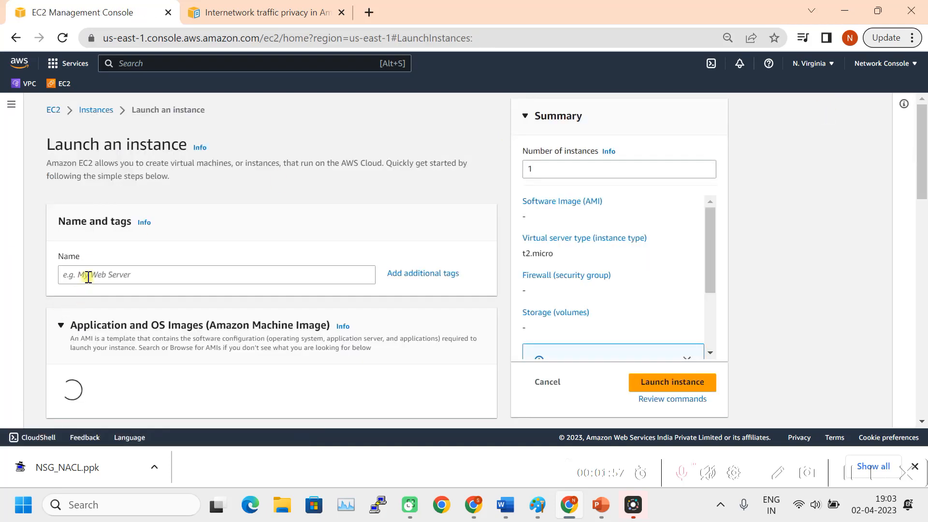
click(86, 274)
text(Dev_B)
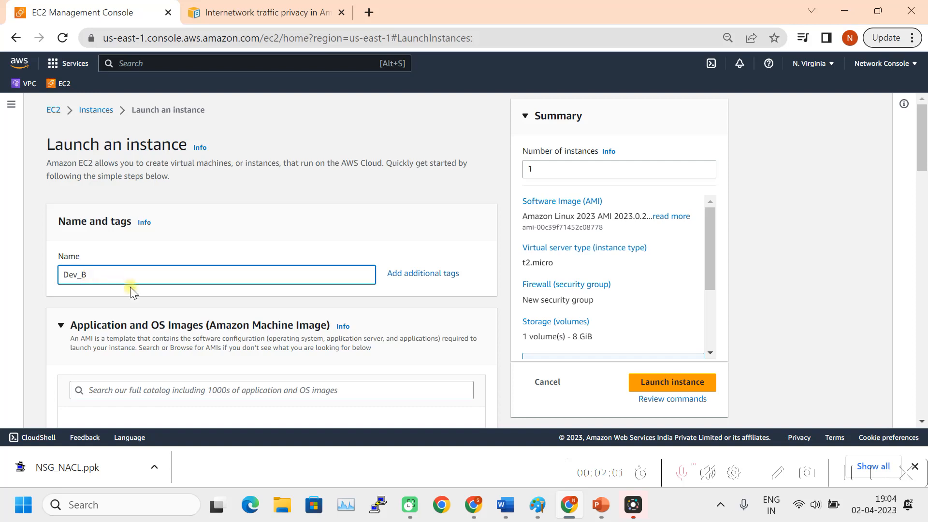
scroll(129, 285, down, 8)
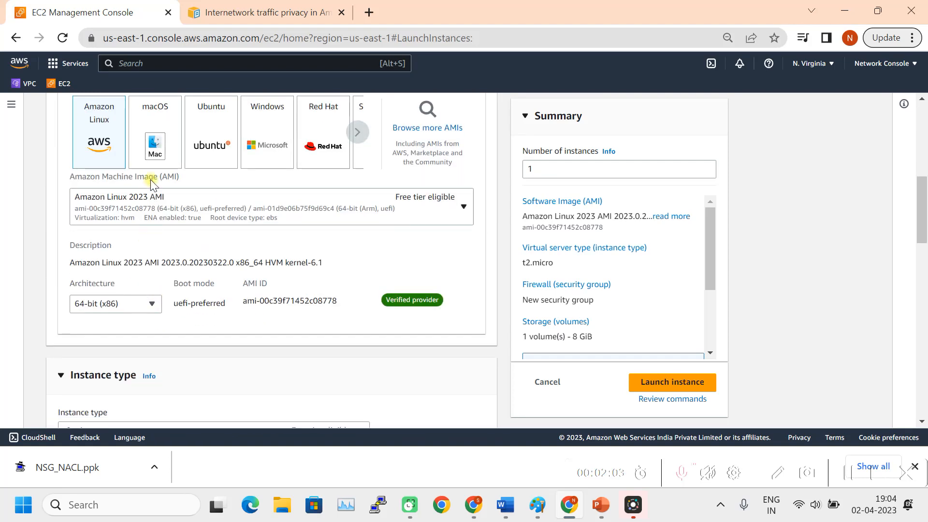
scroll(153, 195, down, 6)
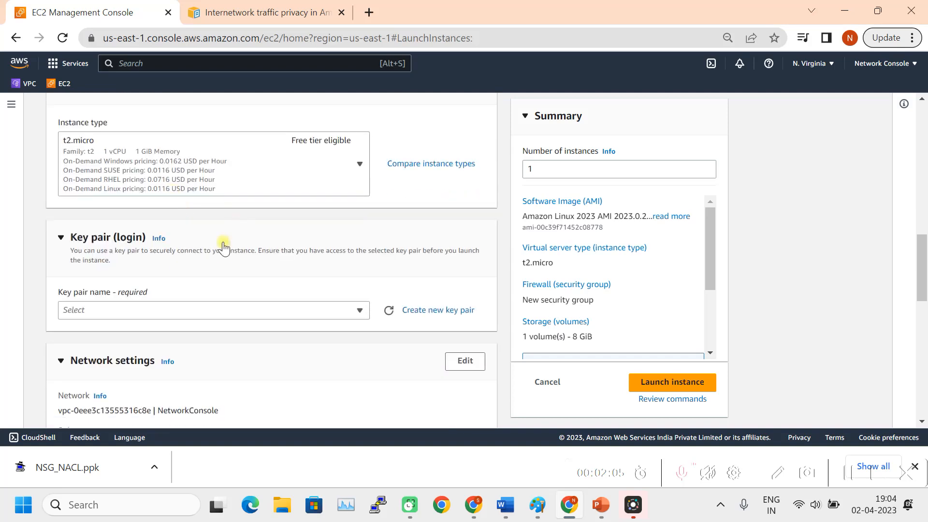
scroll(235, 232, down, 1)
click(360, 238)
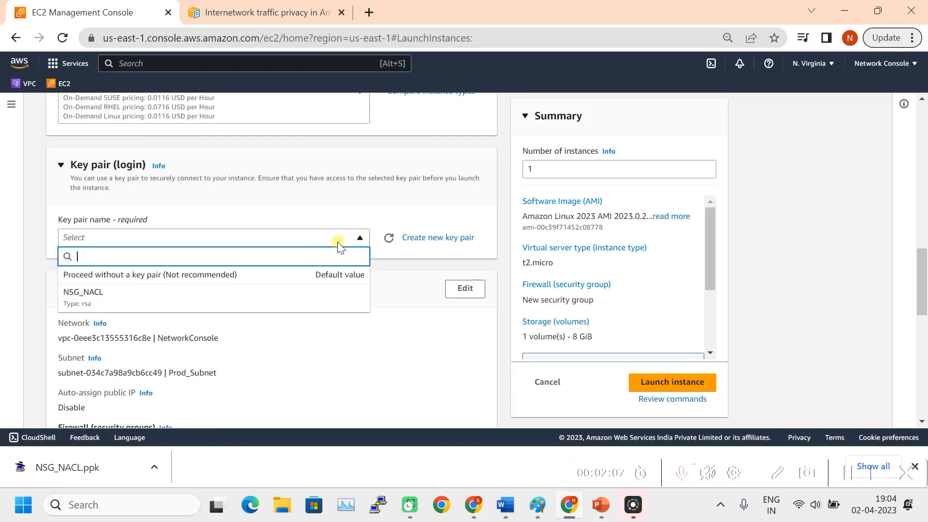
click(136, 299)
Edit the Dev_B instance's network settings to use Dev_Subnet and enable auto-assign public IP
scroll(289, 285, down, 3)
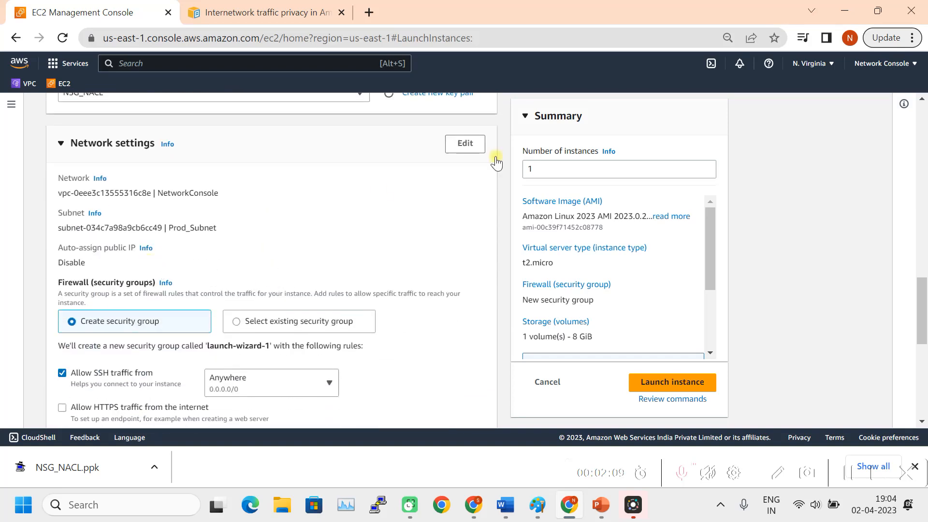
click(469, 145)
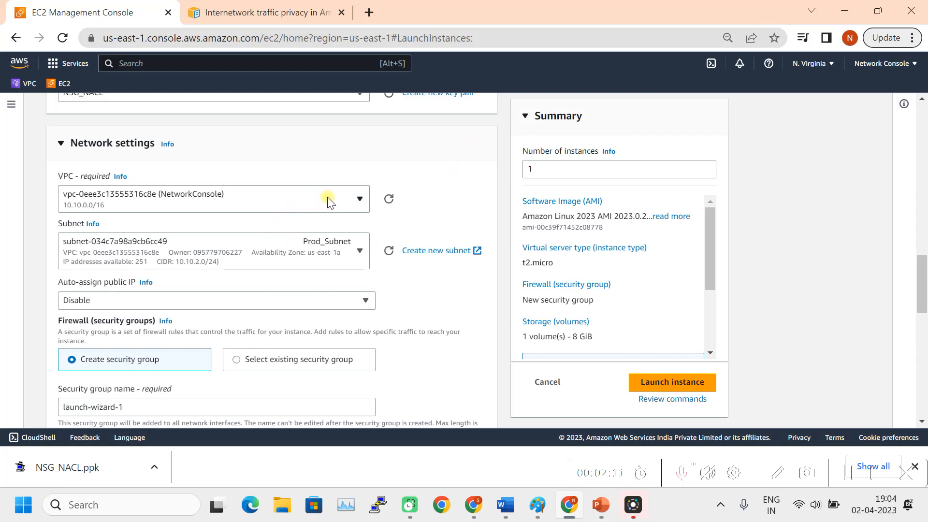
click(358, 251)
click(317, 342)
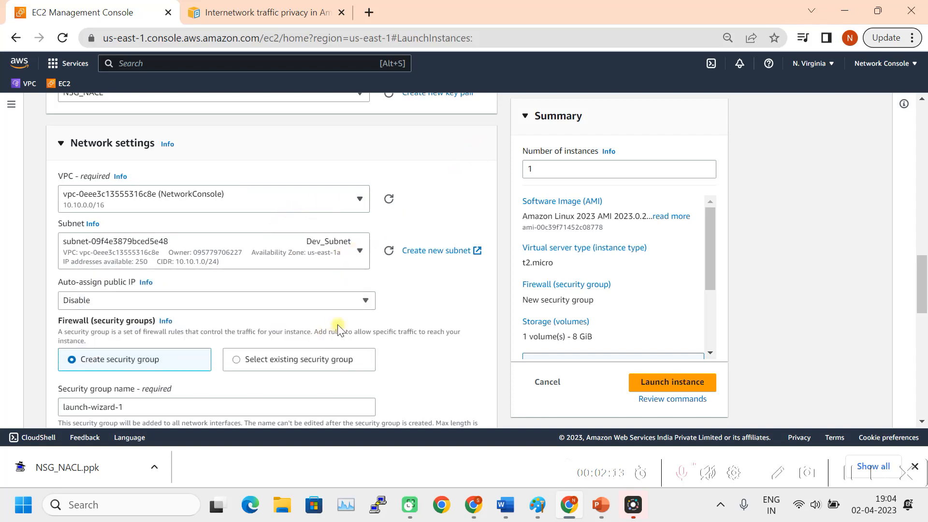
scroll(377, 317, down, 1)
click(299, 231)
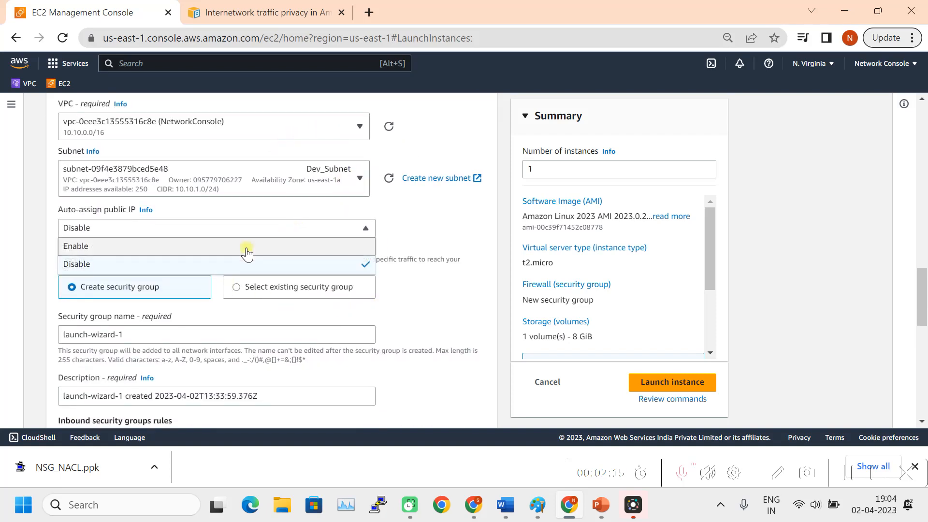
click(222, 248)
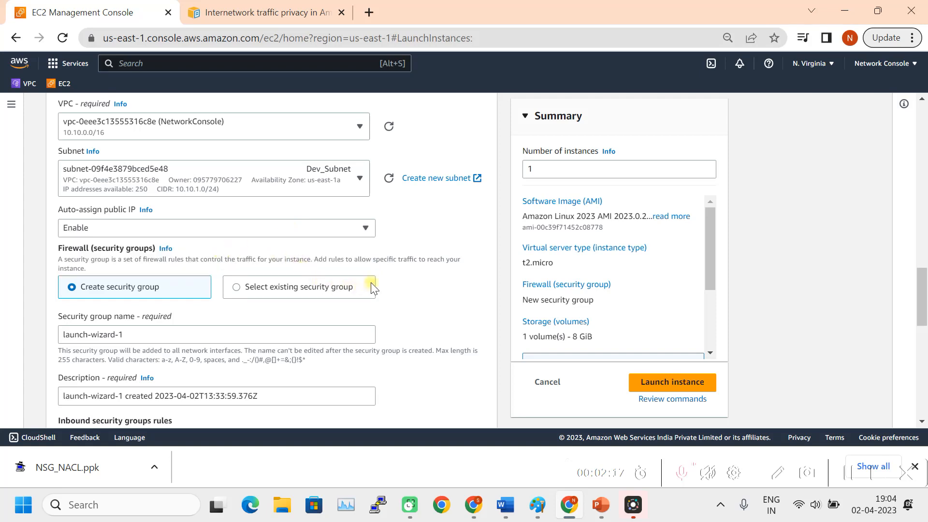
Assign the existing security group Dev_B_NSG to the Dev_B instance
scroll(338, 295, down, 1)
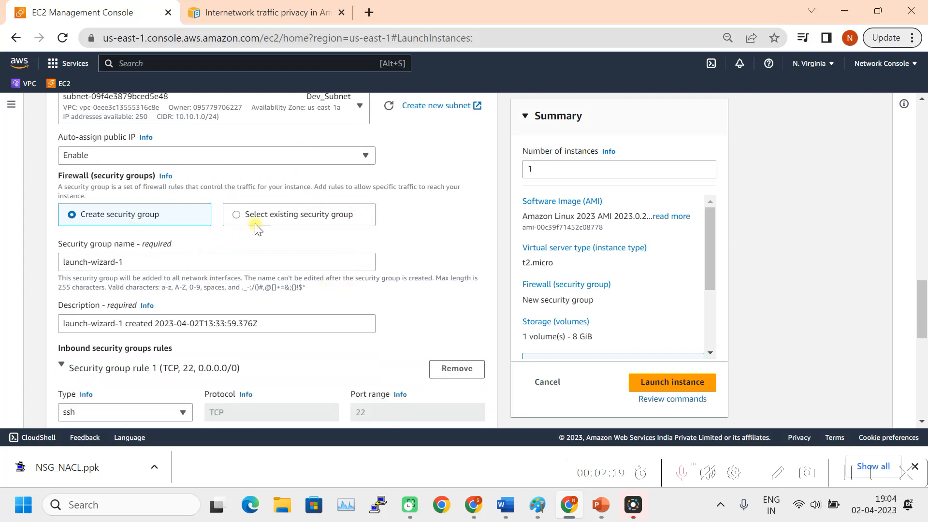
click(237, 215)
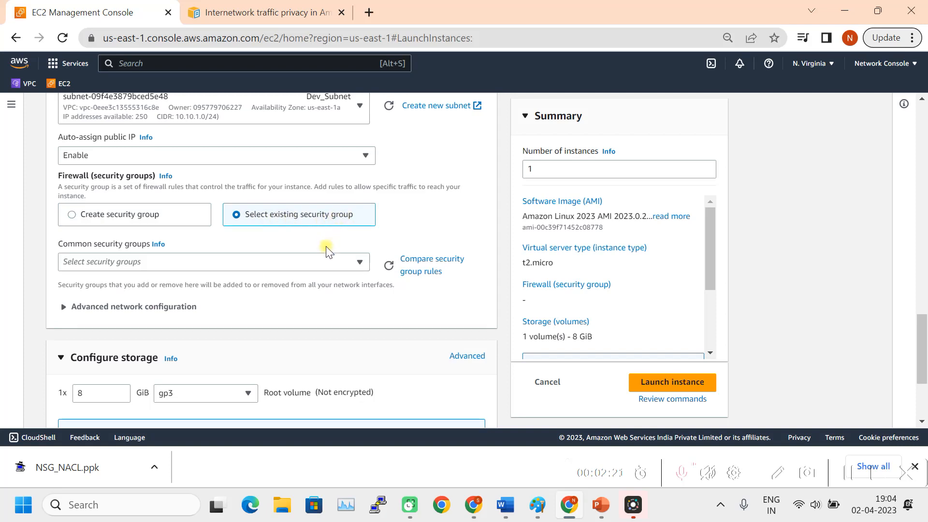
click(320, 261)
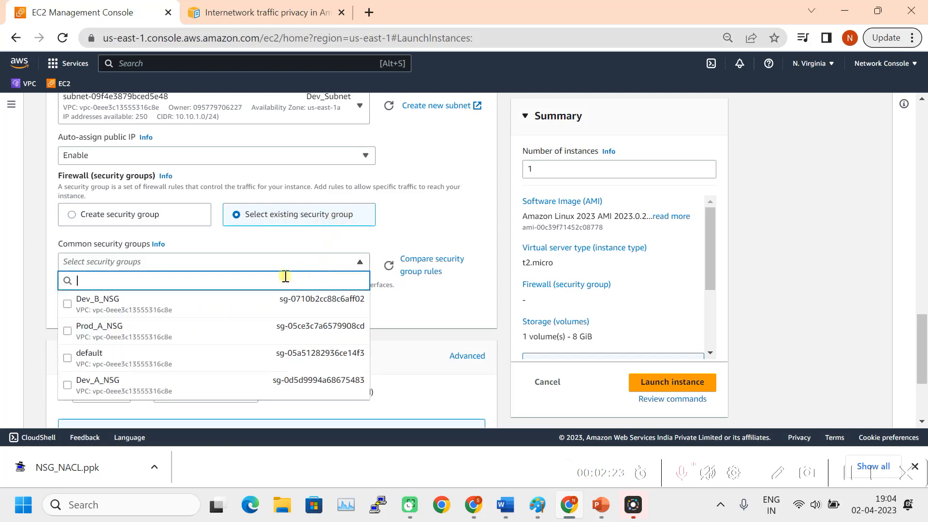
click(122, 310)
Launch the Dev_B instance with the default storage and return to the instances list
scroll(329, 280, down, 3)
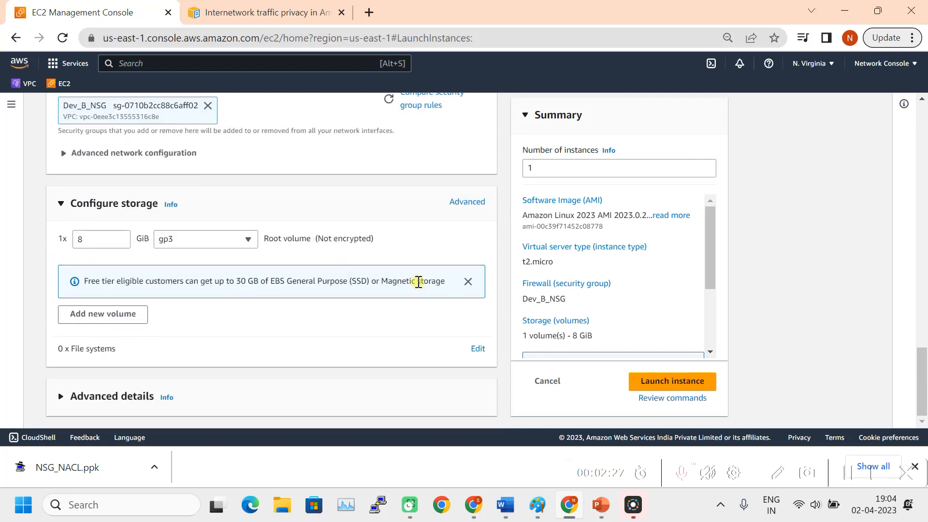
scroll(614, 329, down, 2)
click(667, 382)
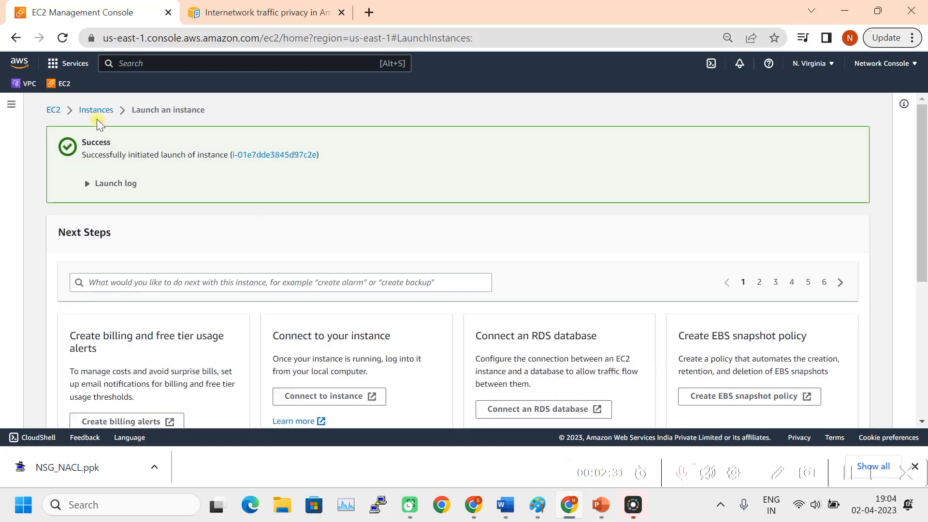
click(95, 110)
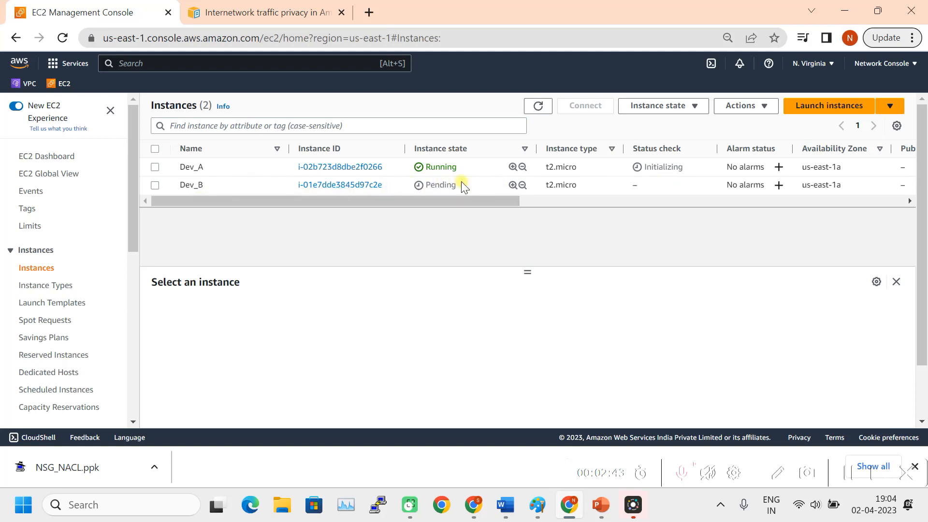
Start launching another instance named Prod_A and select the existing NSG_NACL key pair for it
click(824, 109)
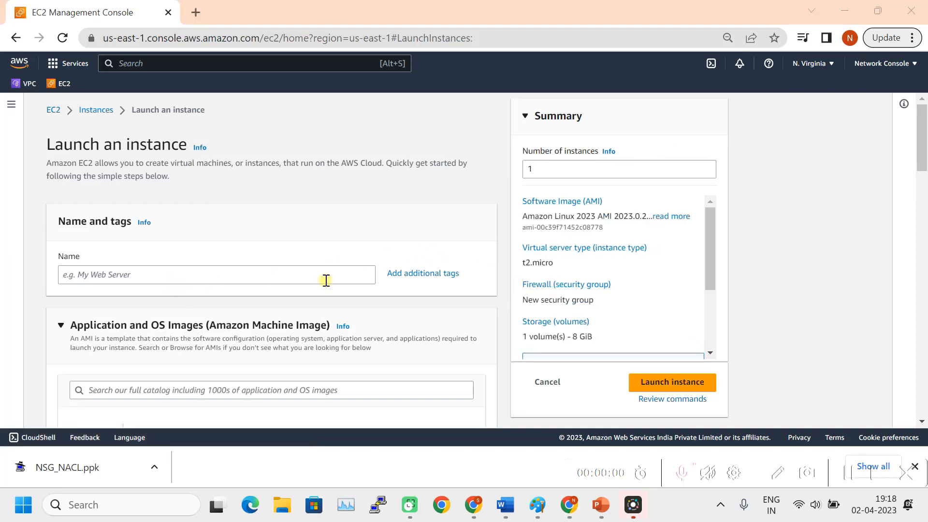
click(137, 274)
text(Prod_A)
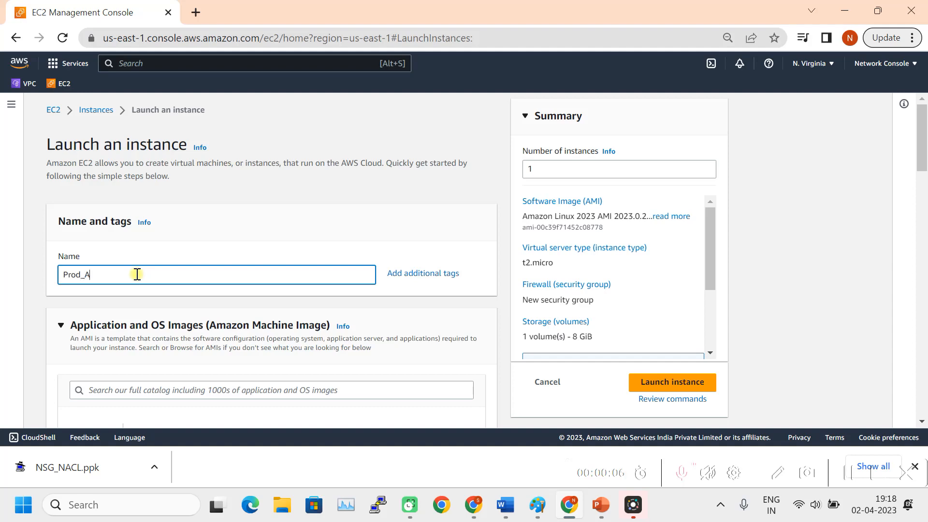
scroll(137, 274, down, 5)
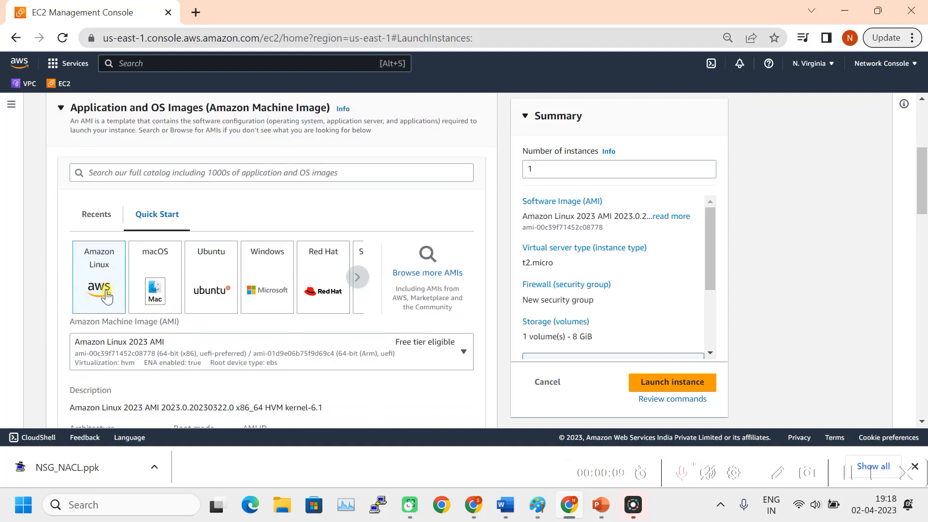
scroll(139, 363, down, 3)
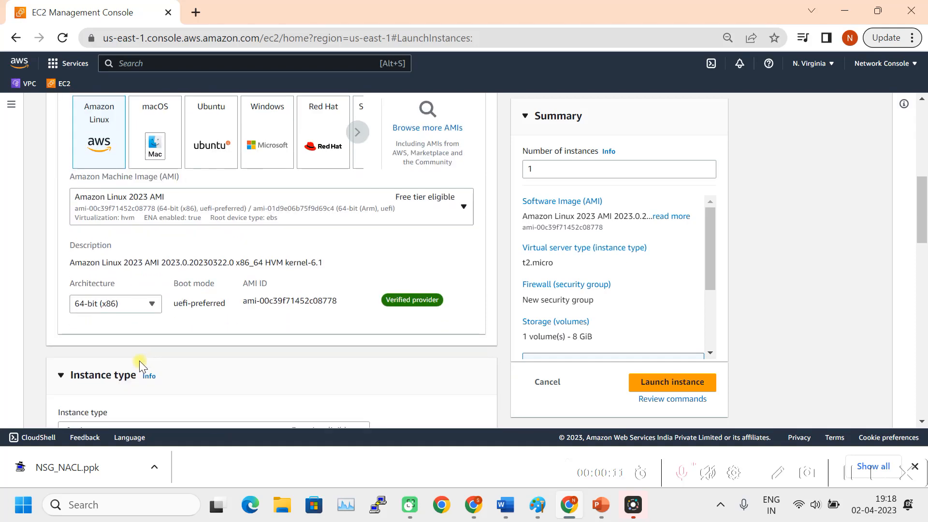
scroll(274, 311, down, 5)
scroll(184, 269, up, 3)
scroll(212, 289, down, 4)
click(325, 312)
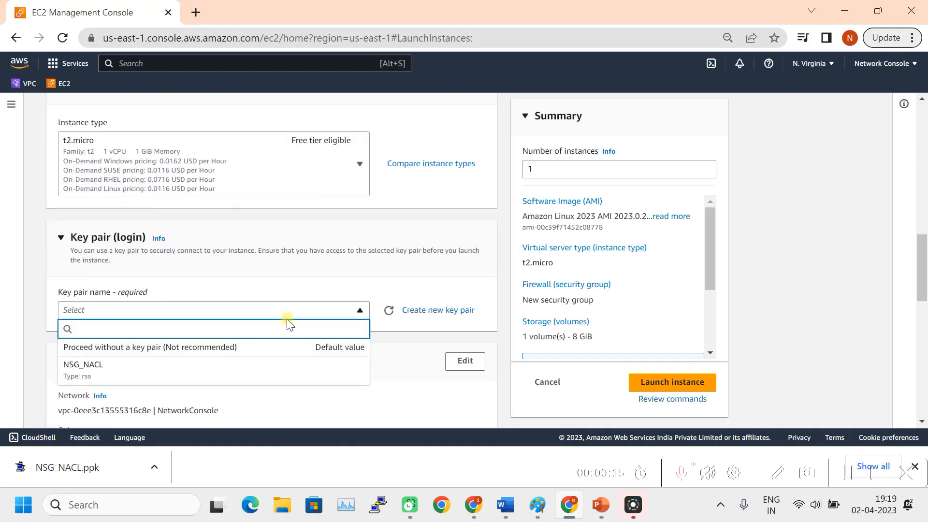
click(102, 384)
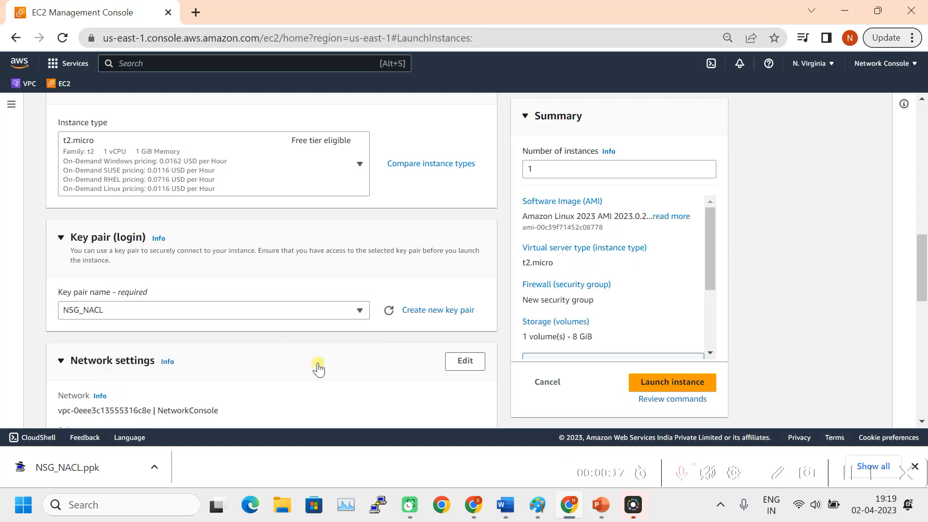
Edit the Prod_A instance's network settings to use Prod_Subnet and enable auto-assign public IP
scroll(318, 369, down, 3)
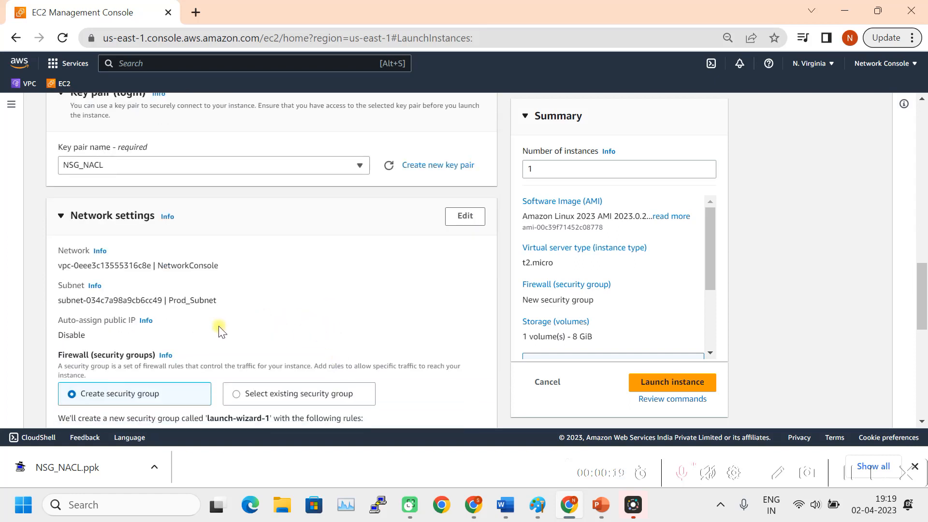
click(467, 220)
click(309, 333)
click(424, 271)
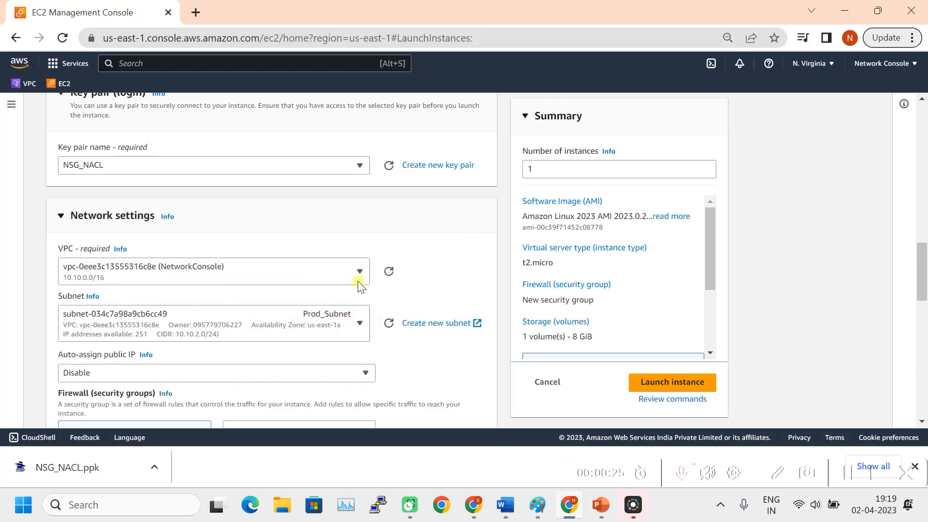
scroll(239, 328, down, 3)
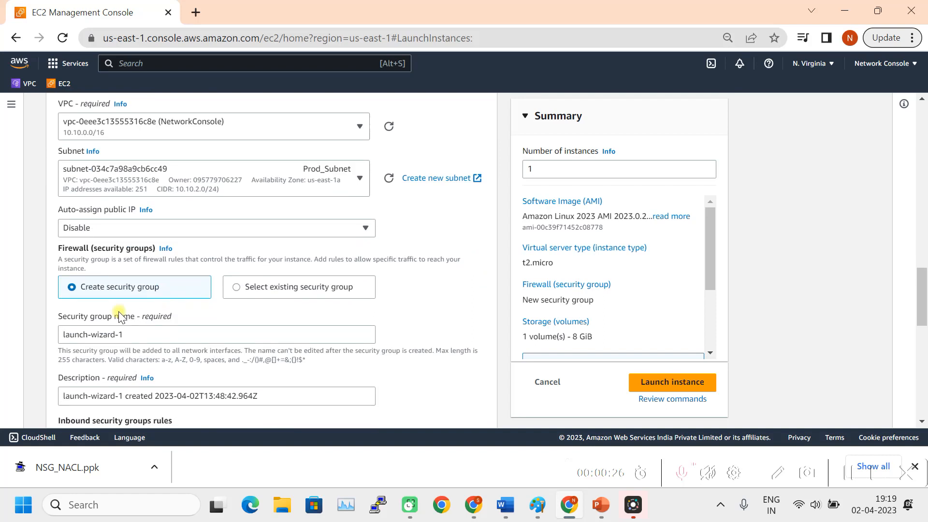
click(172, 233)
click(99, 246)
Assign the existing security group Prod_A_NSG to the Prod_A instance
click(271, 292)
click(291, 334)
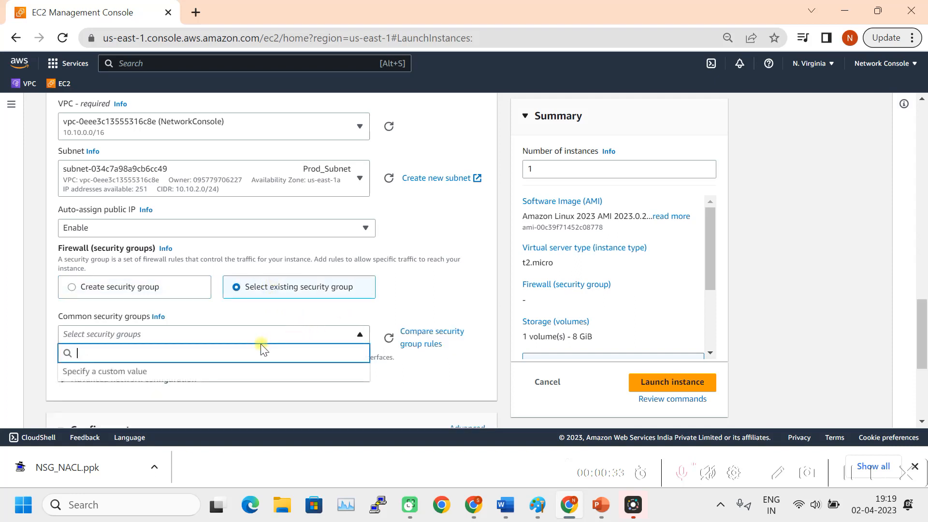
scroll(205, 358, down, 1)
scroll(178, 318, down, 2)
scroll(164, 321, up, 1)
click(101, 328)
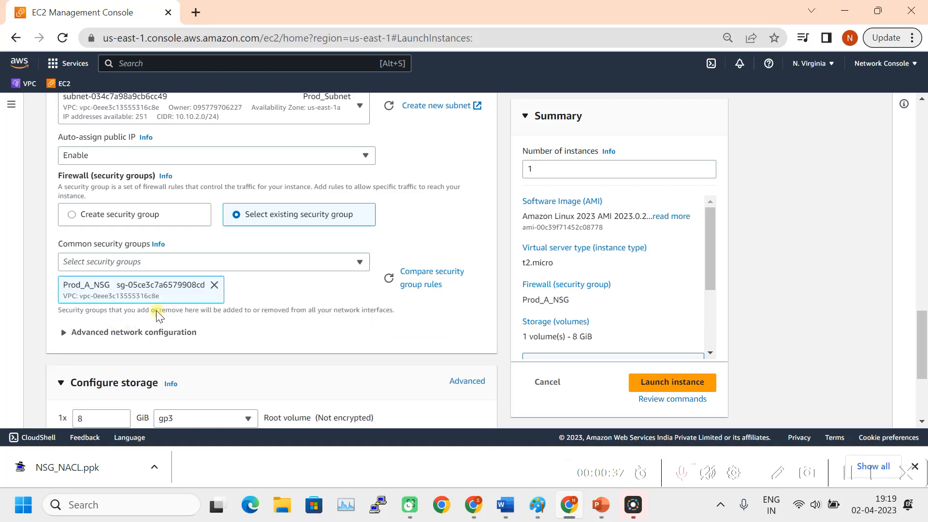
Launch the Prod_A instance with the default storage, and open the list of running instances and refresh it
scroll(314, 321, down, 3)
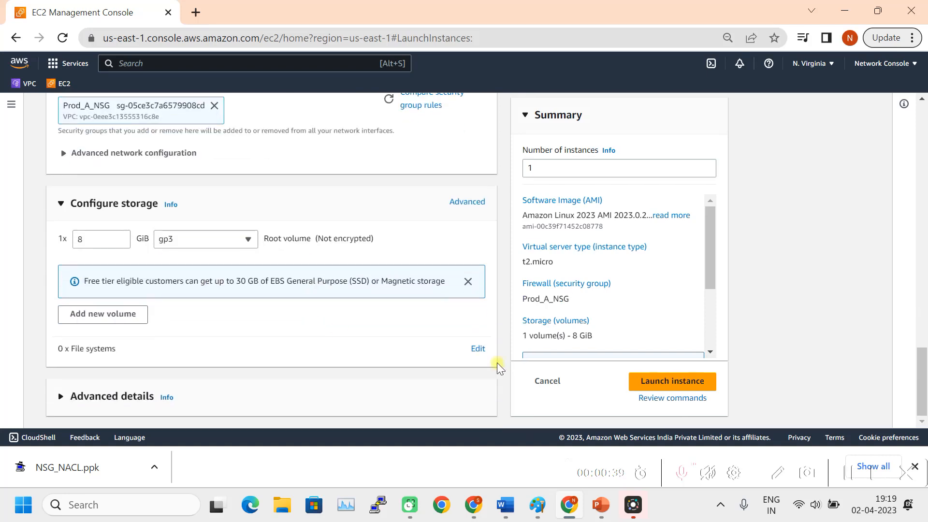
click(663, 383)
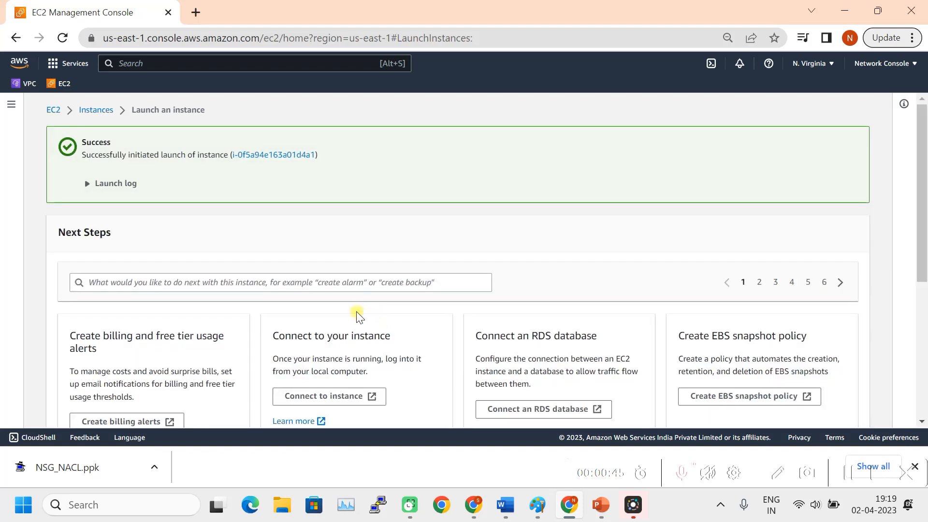
click(65, 83)
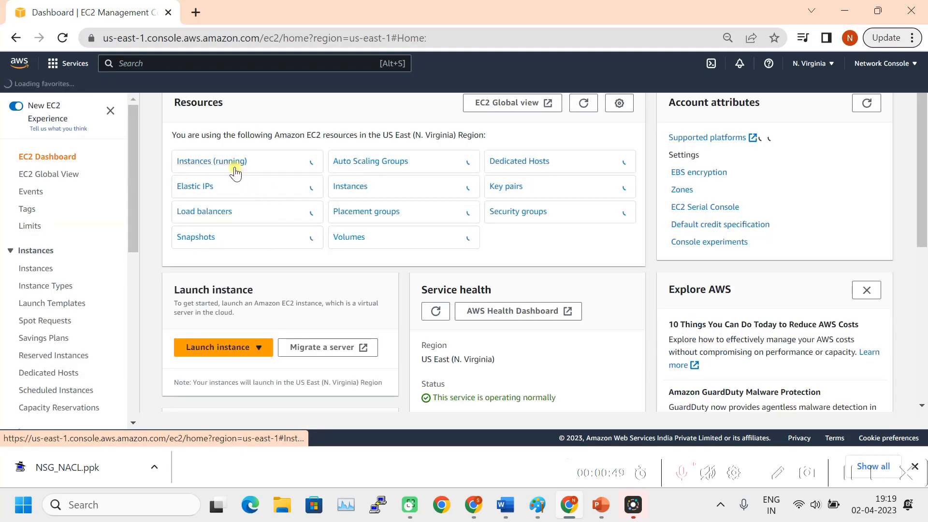
click(228, 159)
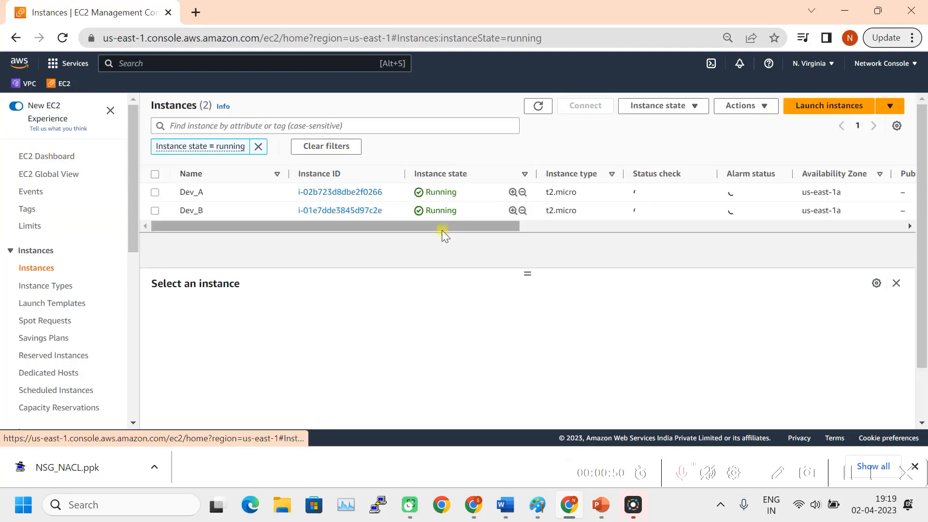
click(538, 108)
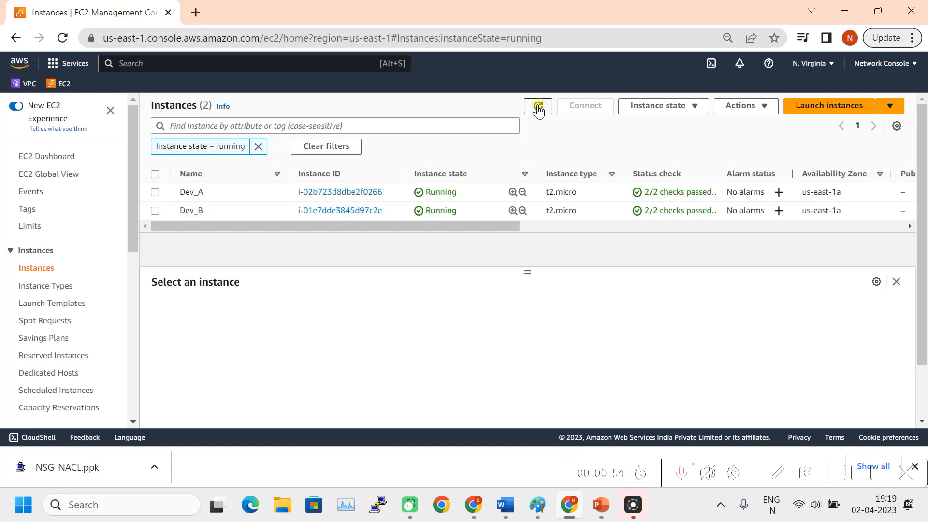
click(538, 107)
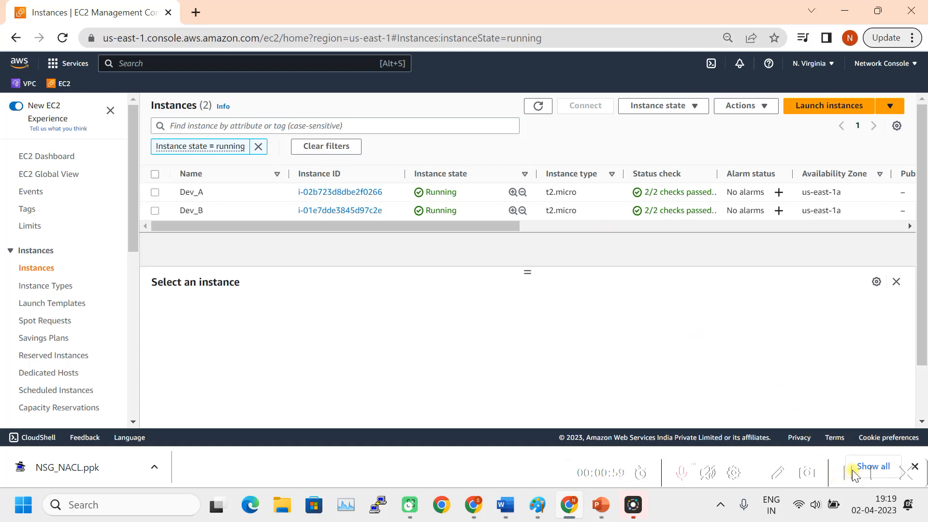
click(535, 110)
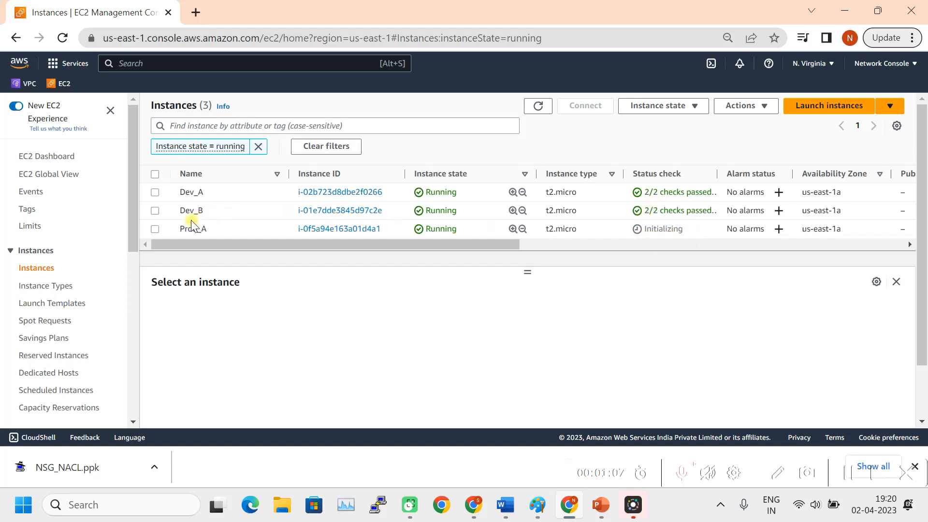
Examine the details of the Dev_A, Dev_B and Prod_A instances in turn, including their public and private IPv4 addresses
click(154, 192)
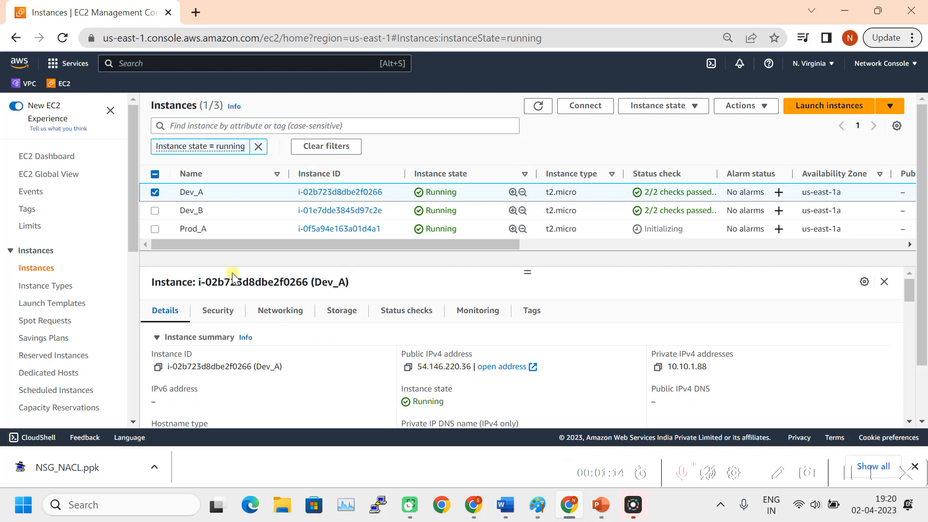
click(155, 193)
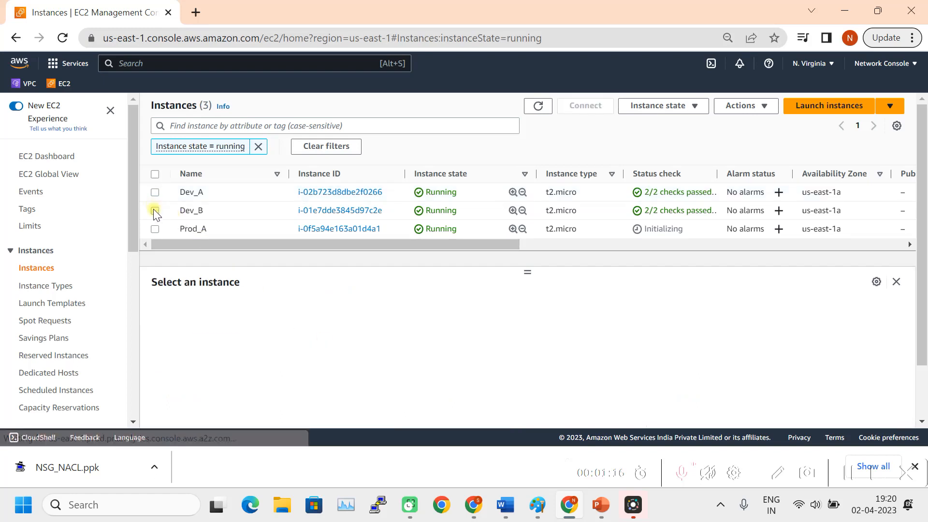
click(154, 211)
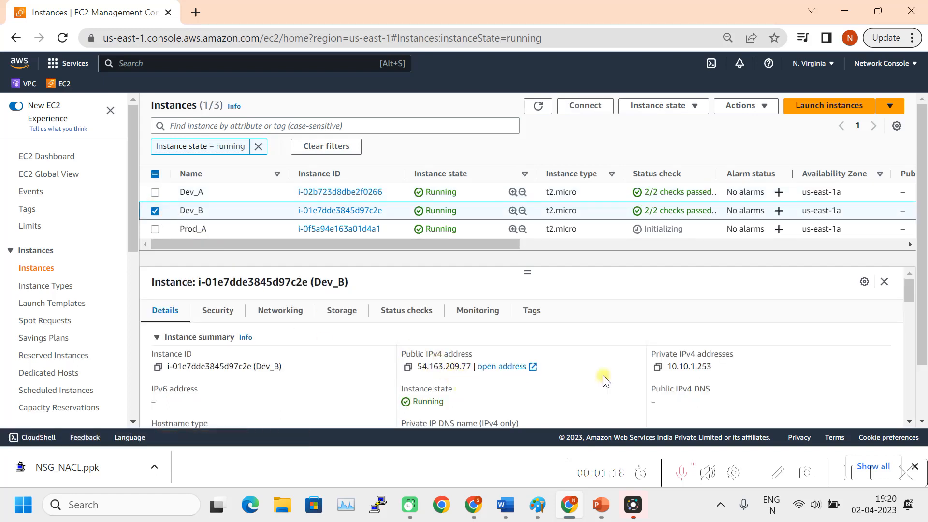
click(155, 211)
click(155, 229)
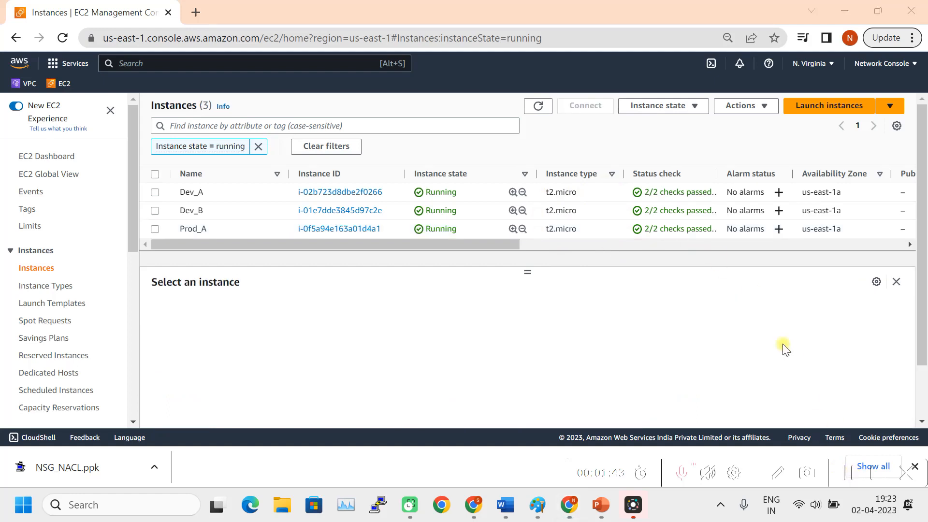
Refresh the instances list and copy the Dev_A instance's public IPv4 address
click(538, 106)
click(155, 192)
click(408, 368)
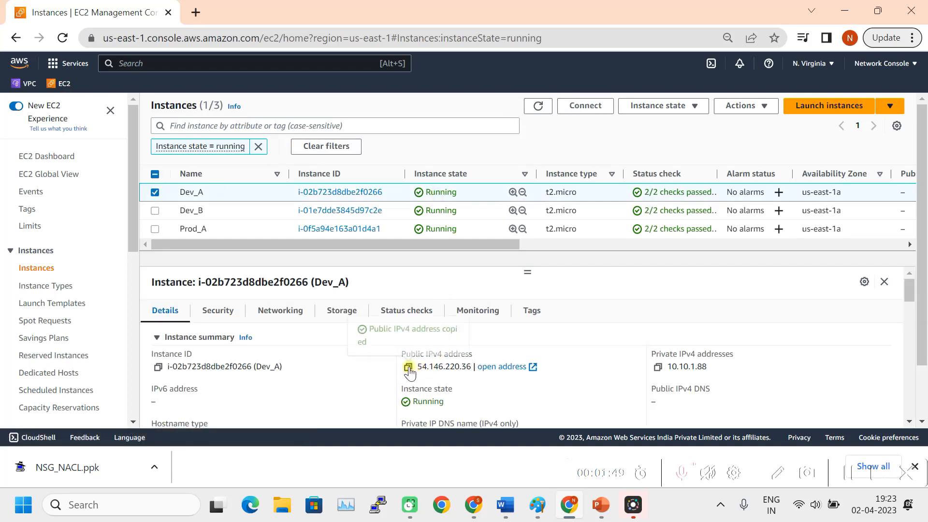
Open the Windows Command Prompt by launching cmd
click(22, 512)
text(cmd)
key(Return)
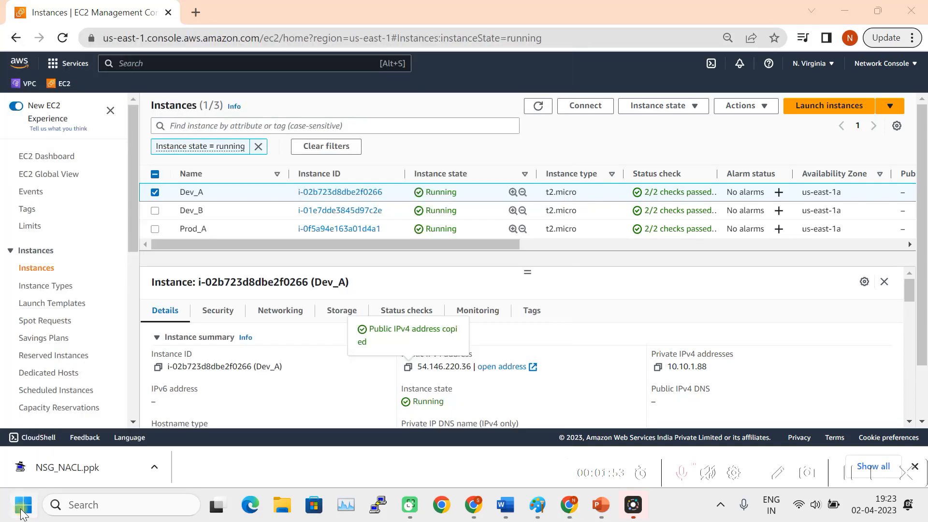
Ping the Dev_A instance's public IPv4 address 54.146.220.36 from the Command Prompt
text(ping)
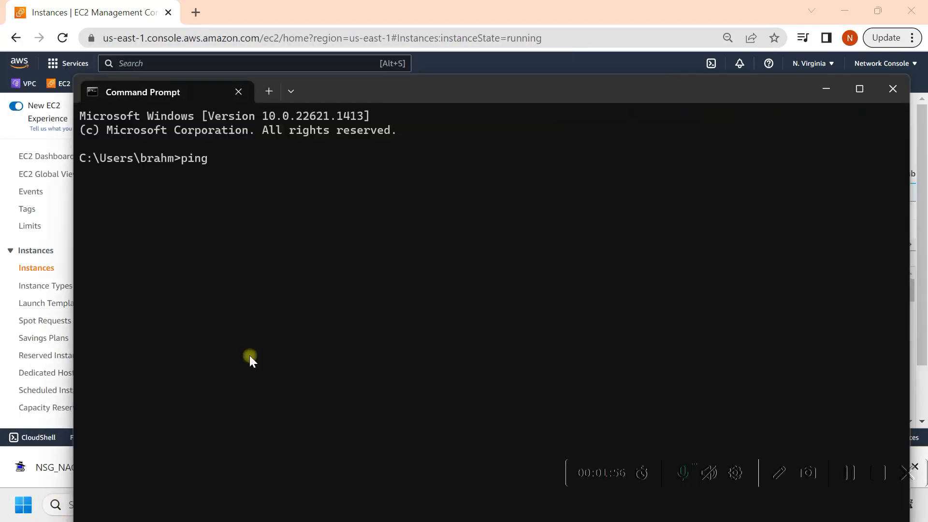
key(ctrl+v)
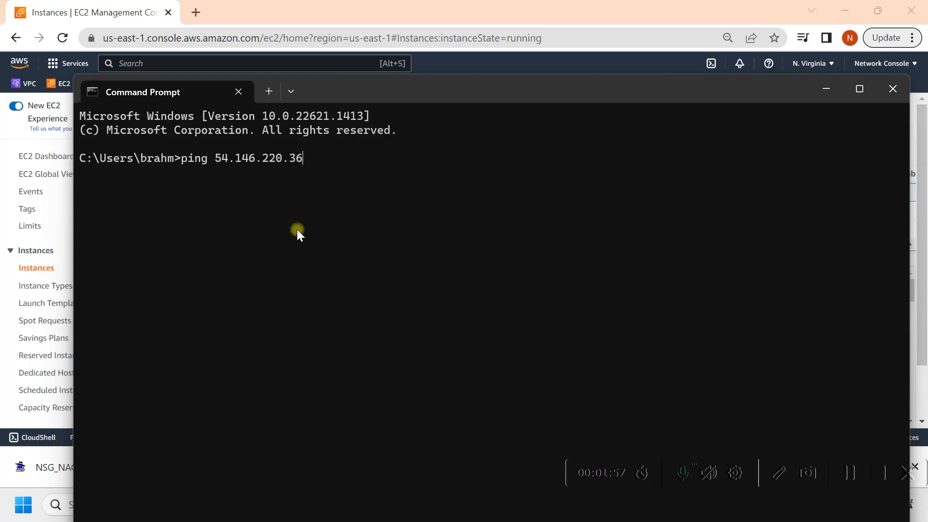
key(Return)
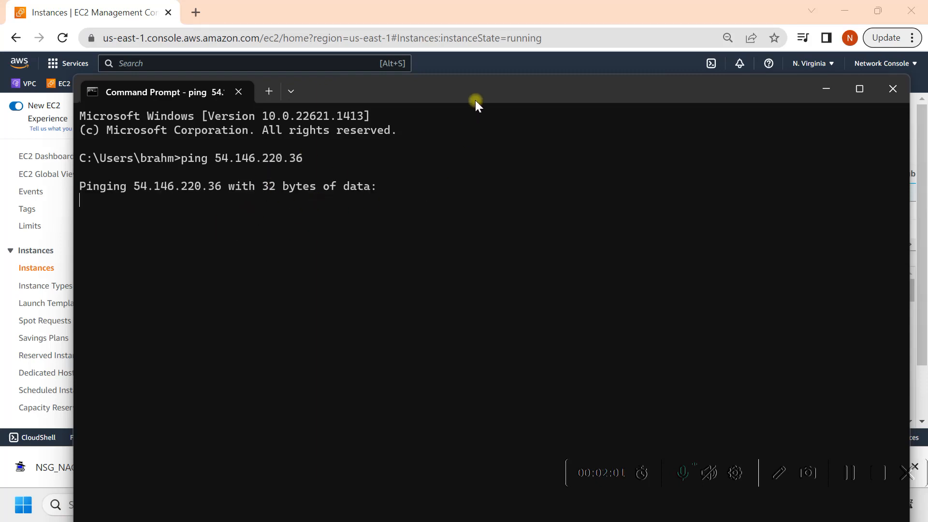
mouse_move(474, 83)
mouse_down()
mouse_move(717, 210)
mouse_move(488, 80)
mouse_up()
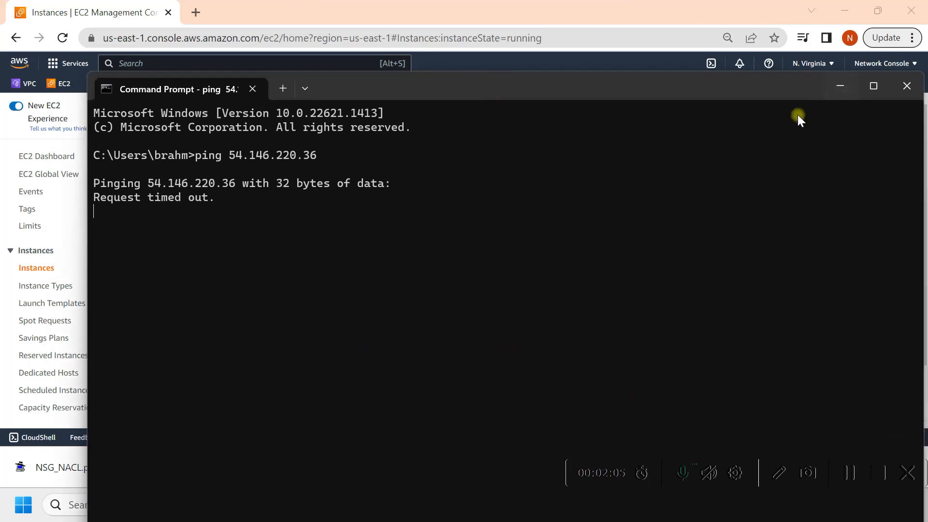
click(850, 473)
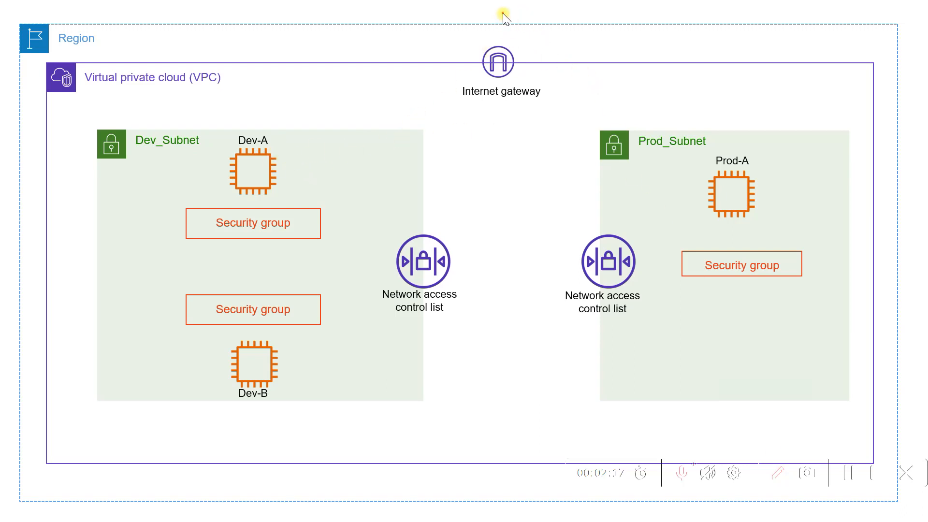
Trace the traffic path on the network diagram from the Internet gateway through the Dev_Subnet network ACL to Dev-A
drag(500, 75, 485, 252)
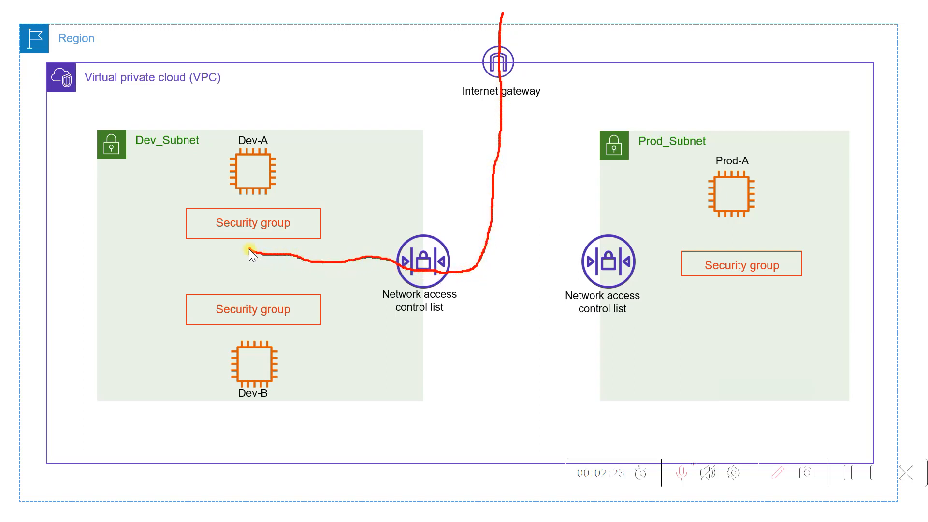
drag(248, 199, 247, 195)
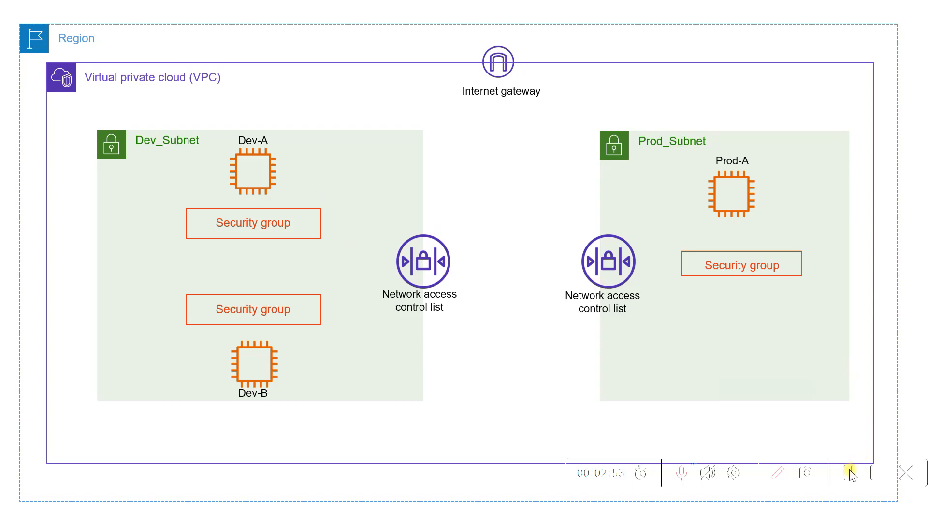
Return to the AWS console in the browser and open the VPC service's list of network ACLs
key(alt+Tab)
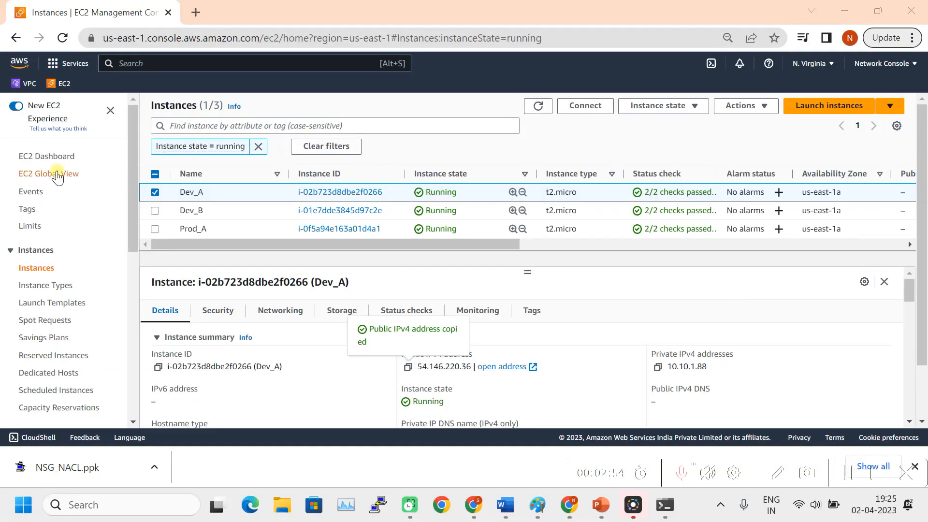
click(30, 84)
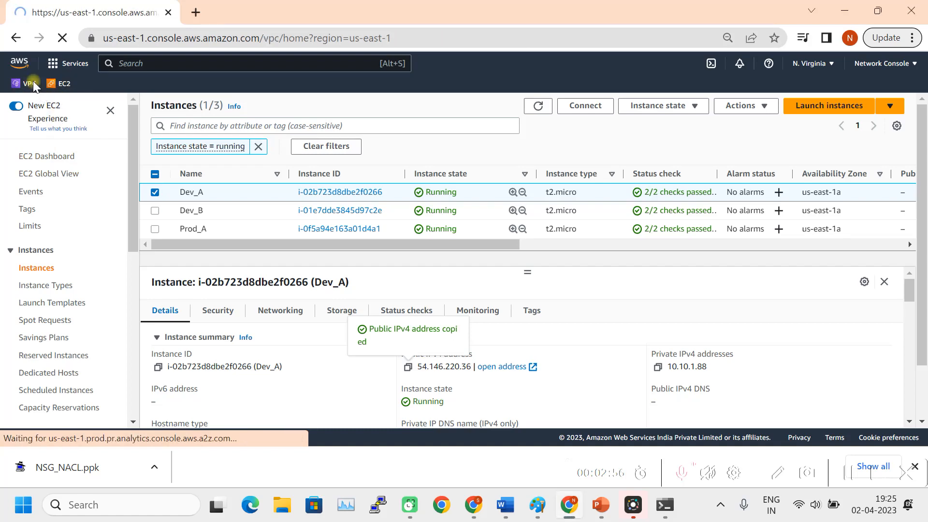
scroll(85, 256, down, 4)
scroll(82, 256, down, 2)
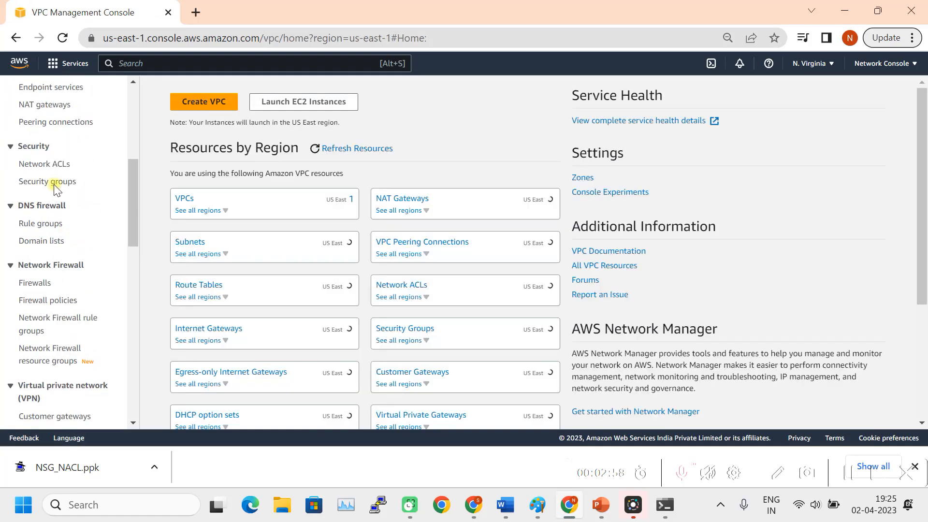
click(48, 185)
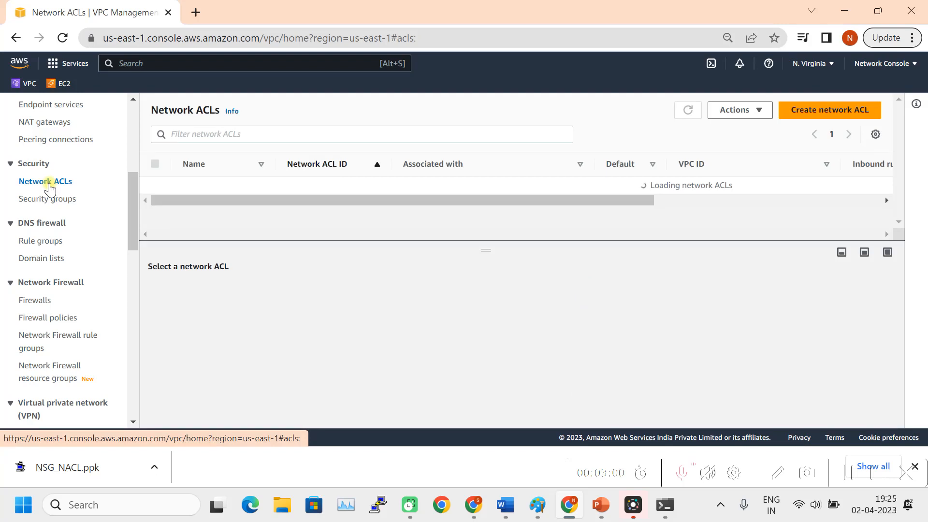
scroll(280, 203, down, 1)
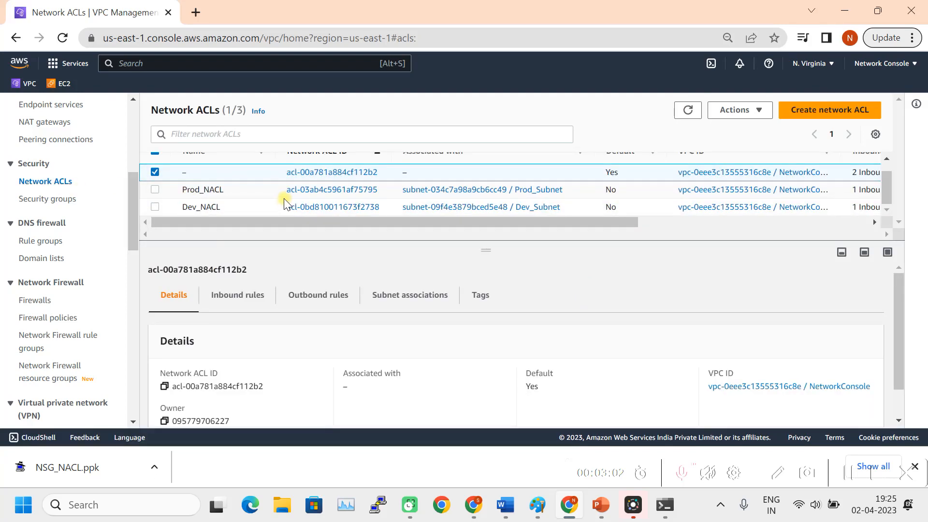
Select only Dev_NACL and display its inbound rules in an enlarged details pane
click(155, 207)
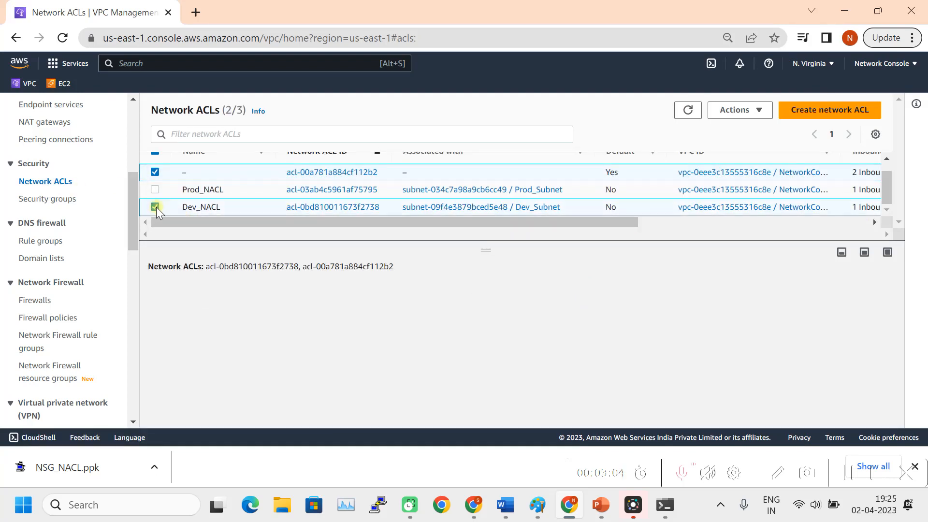
click(155, 173)
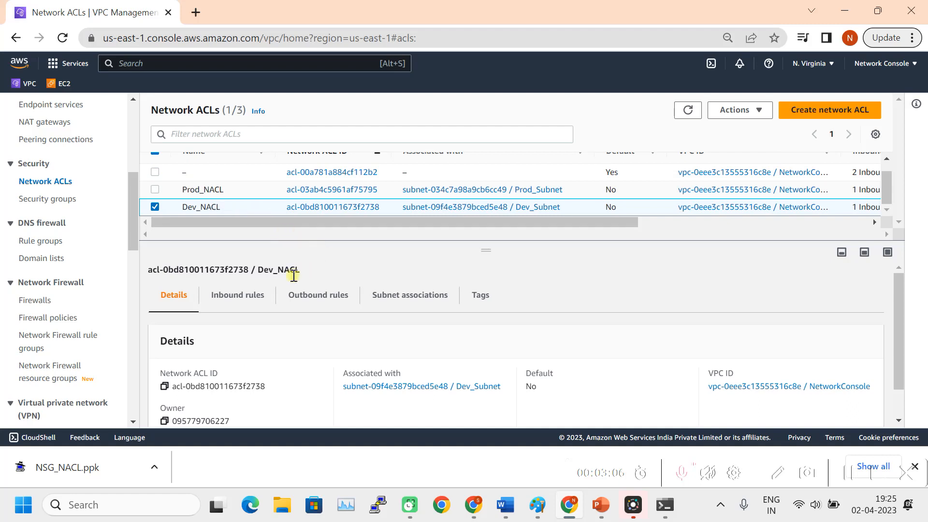
click(244, 295)
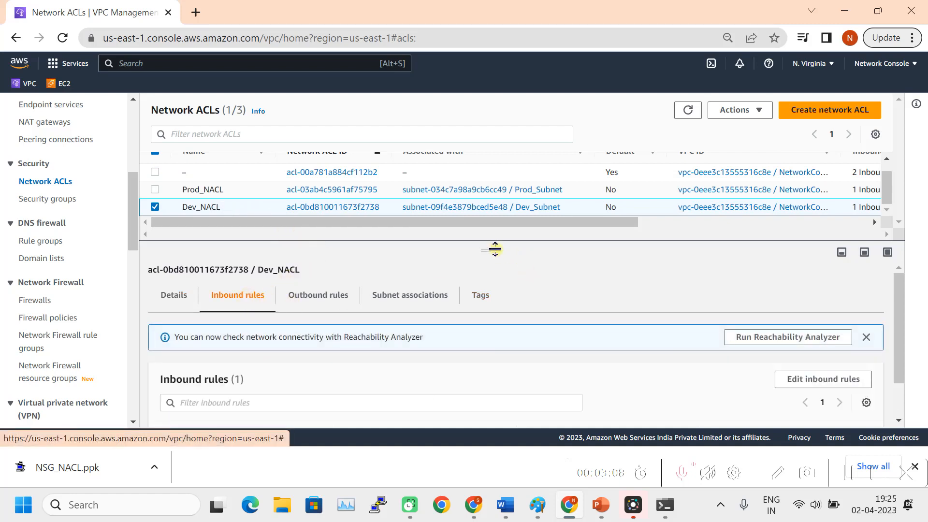
drag(497, 252, 511, 193)
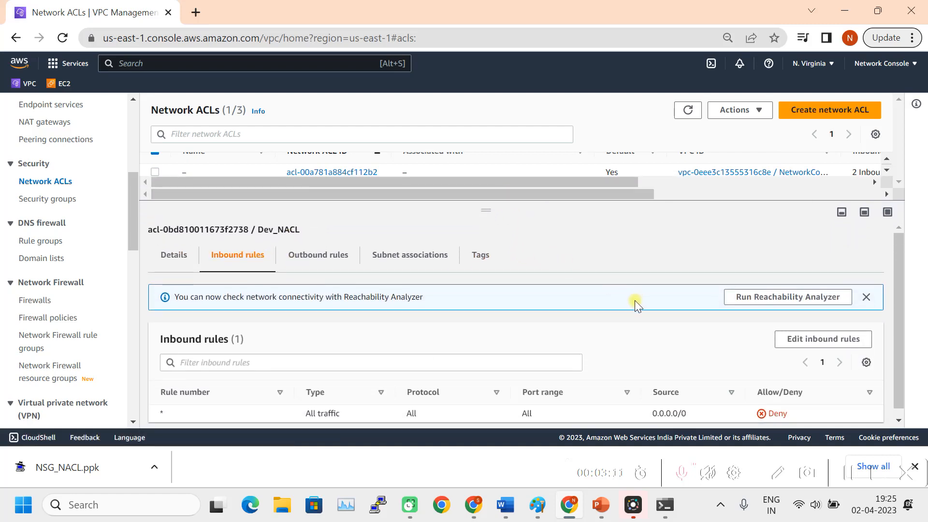
scroll(633, 302, down, 1)
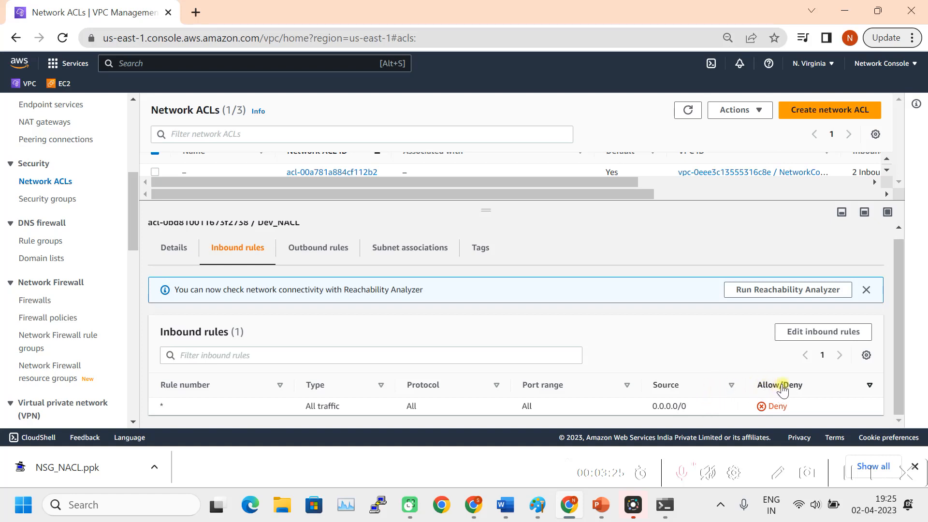
Start editing Dev_NACL's inbound rules and add a rule numbered 100 with the type All traffic
click(816, 334)
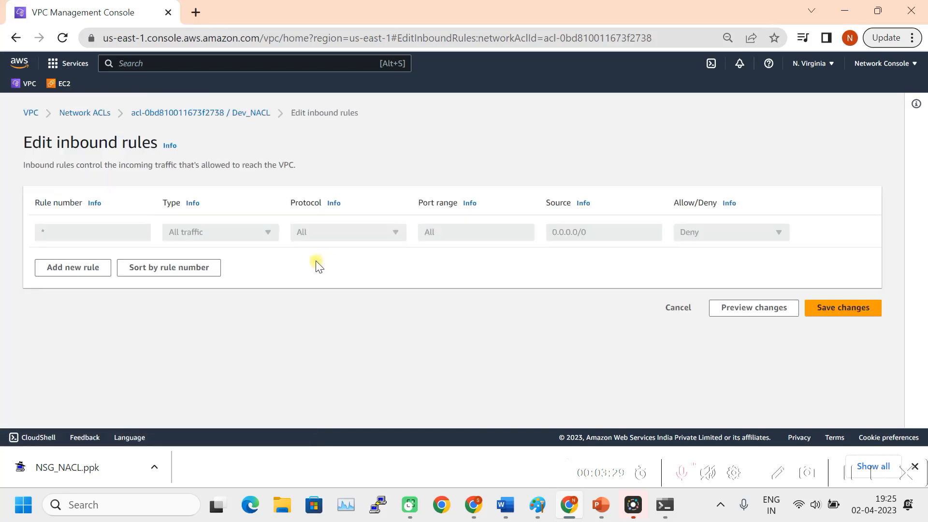
click(87, 268)
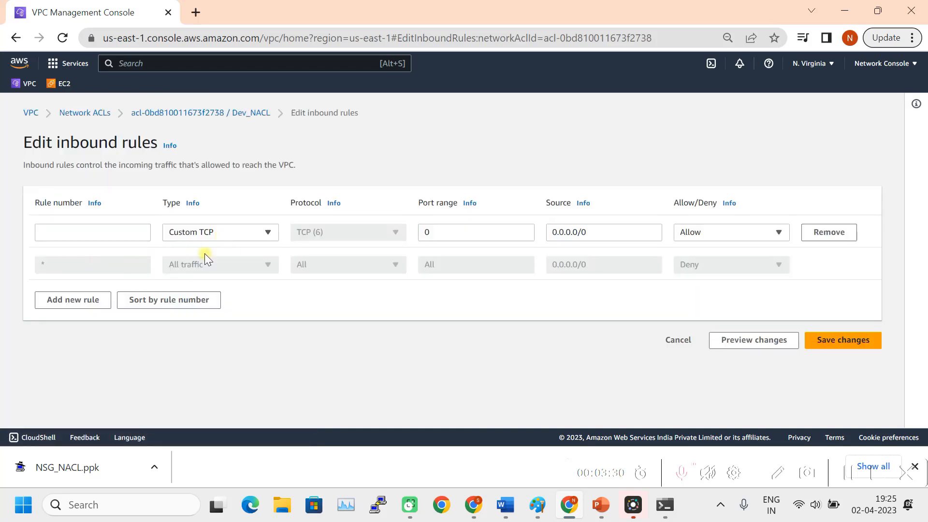
click(93, 232)
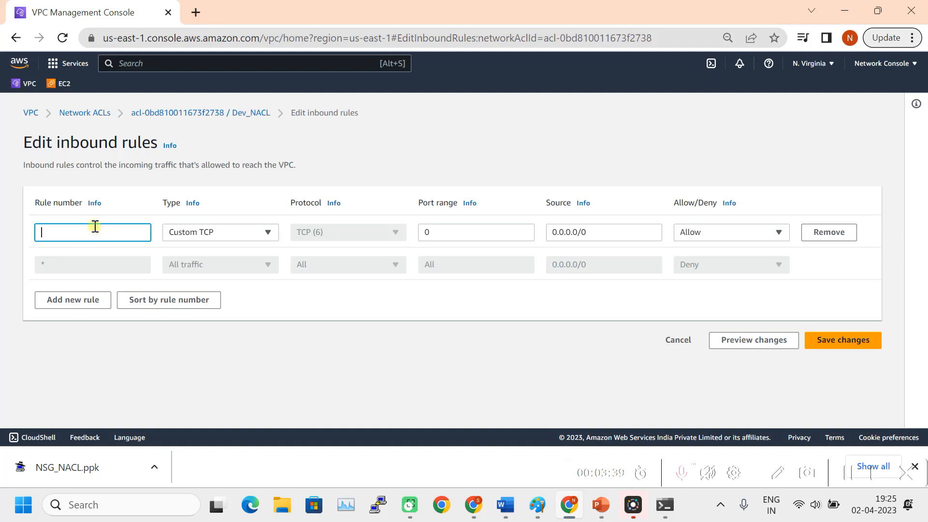
text(1)
click(236, 232)
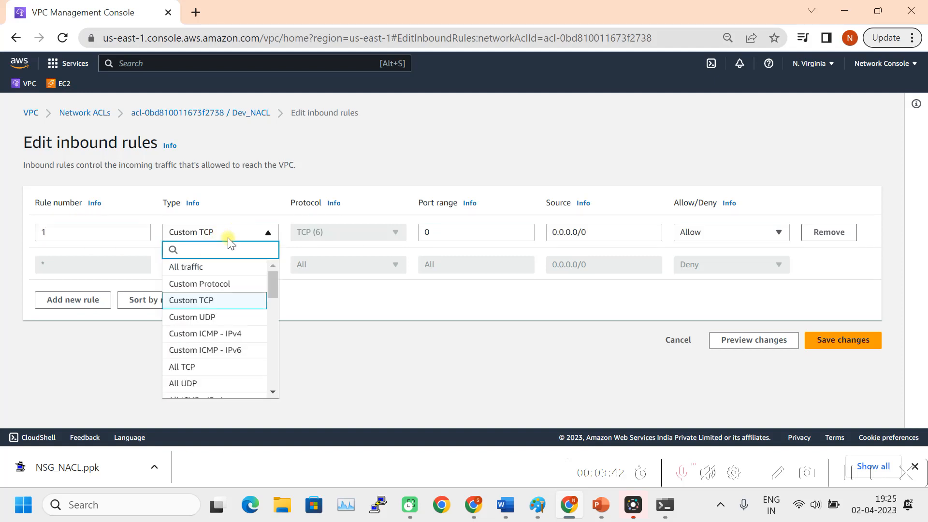
click(71, 231)
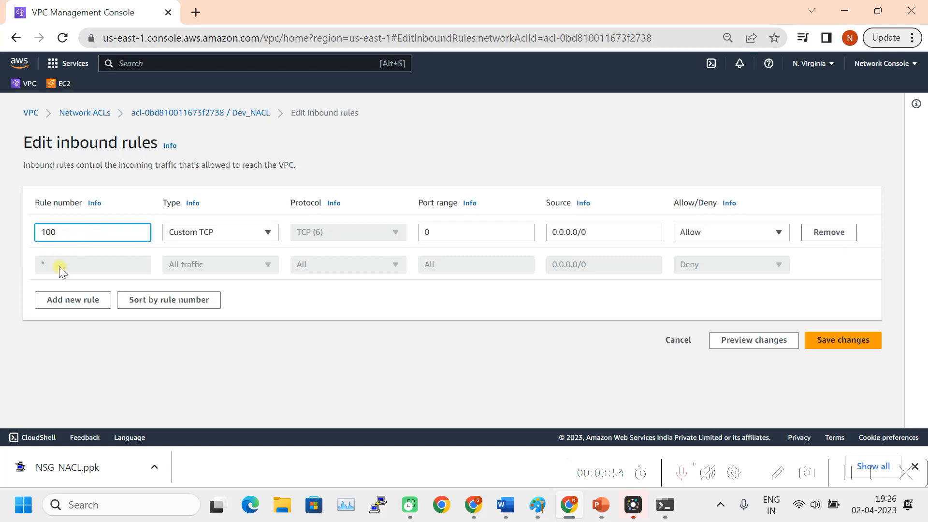
click(235, 236)
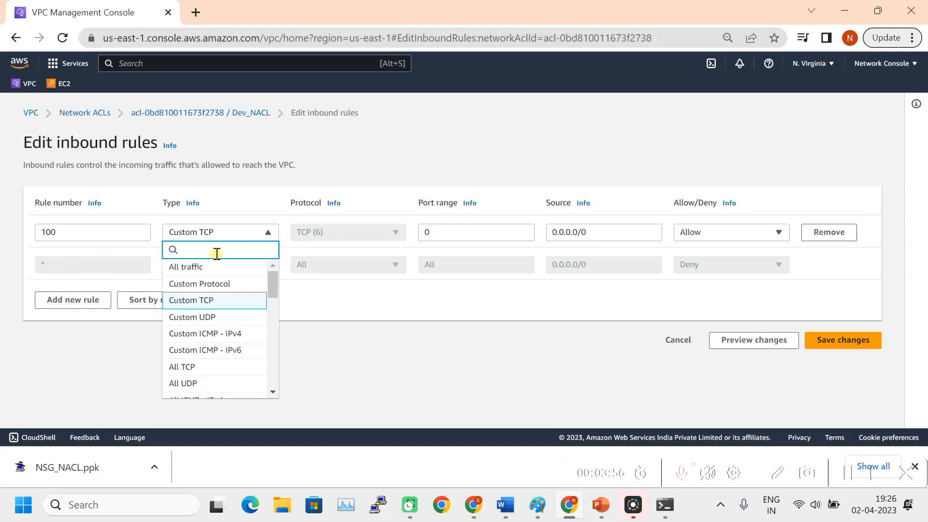
click(186, 265)
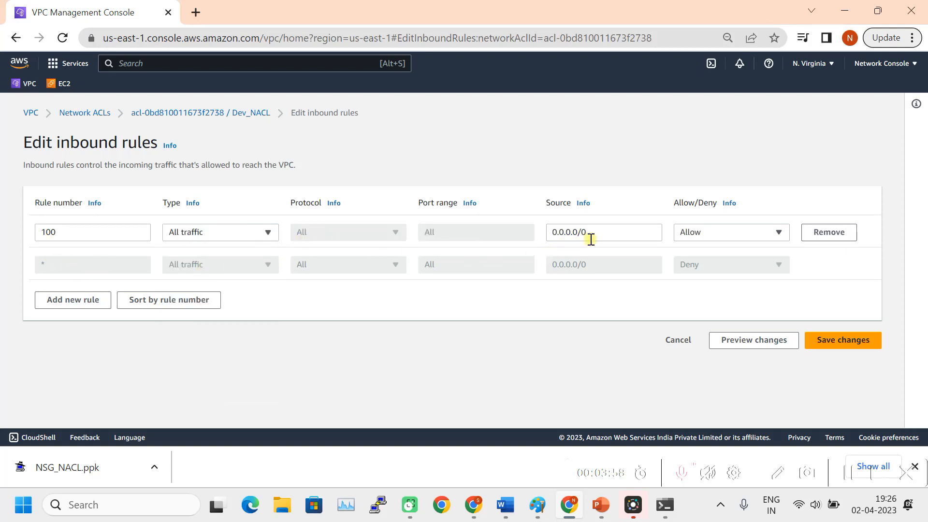
Find this computer's public IP address with a Google search for "what is my ip" and paste it as rule 100's source
drag(614, 233, 529, 238)
key(BackSpace)
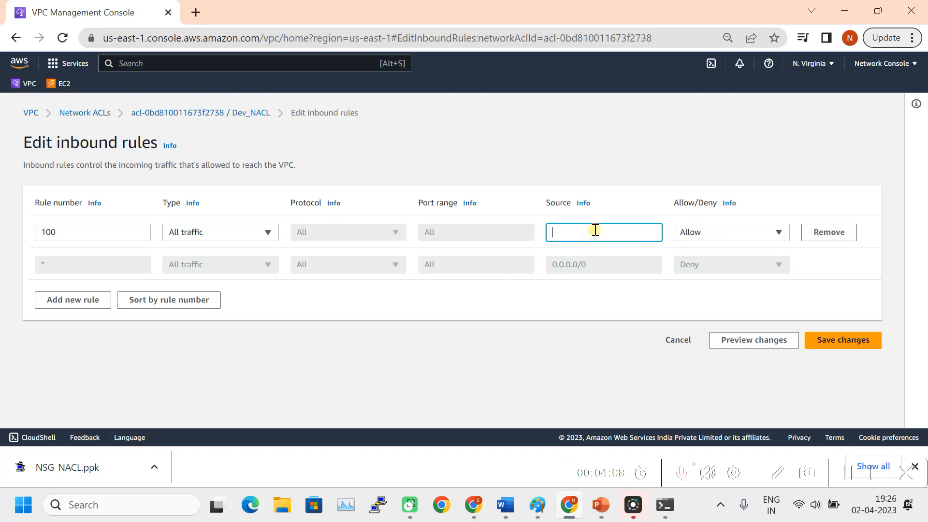
click(196, 12)
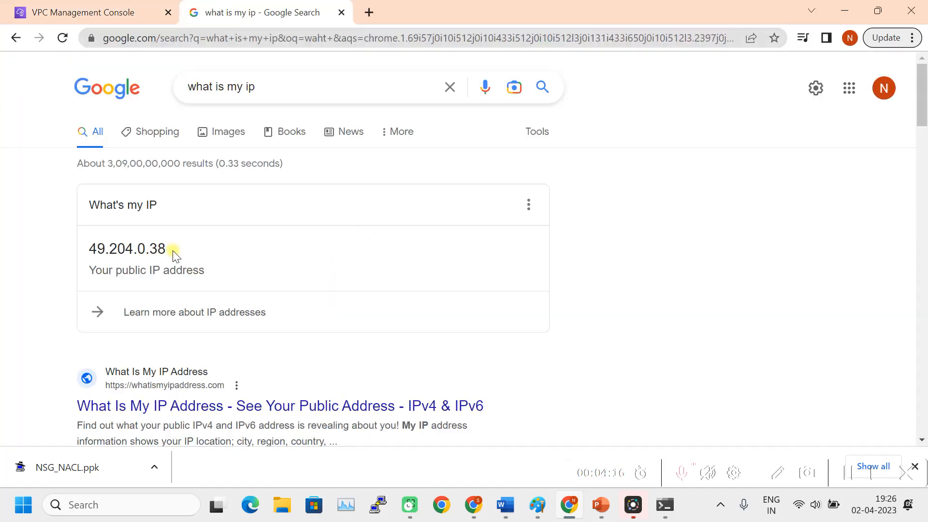
drag(173, 254, 88, 249)
key(ctrl+c)
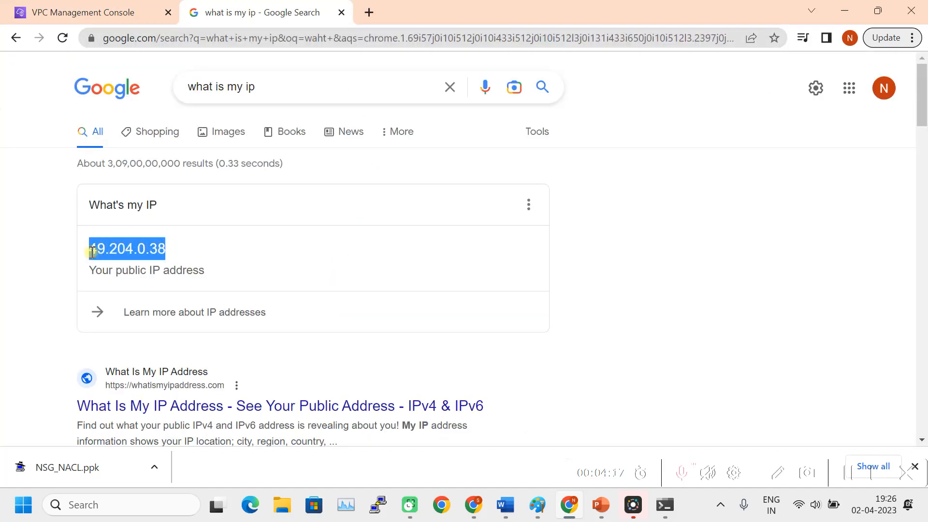
click(103, 17)
key(ctrl+v)
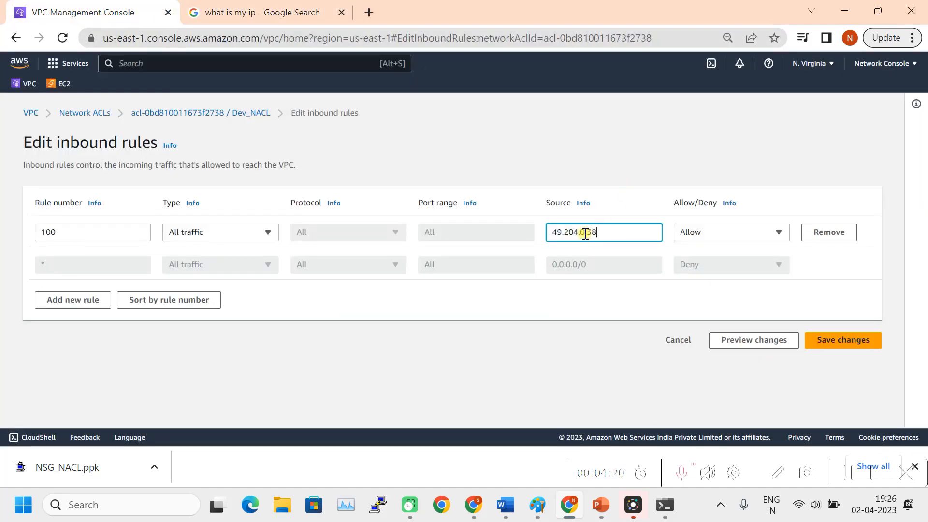
click(850, 342)
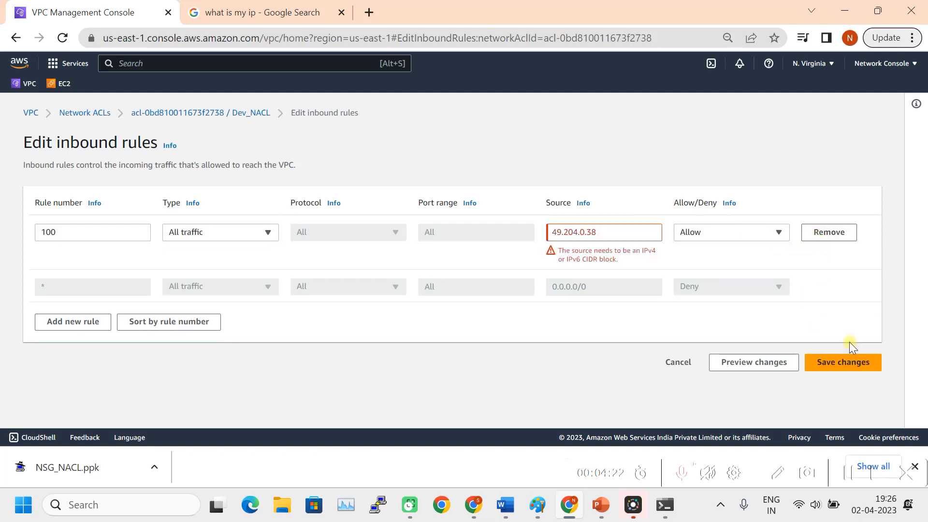
click(610, 230)
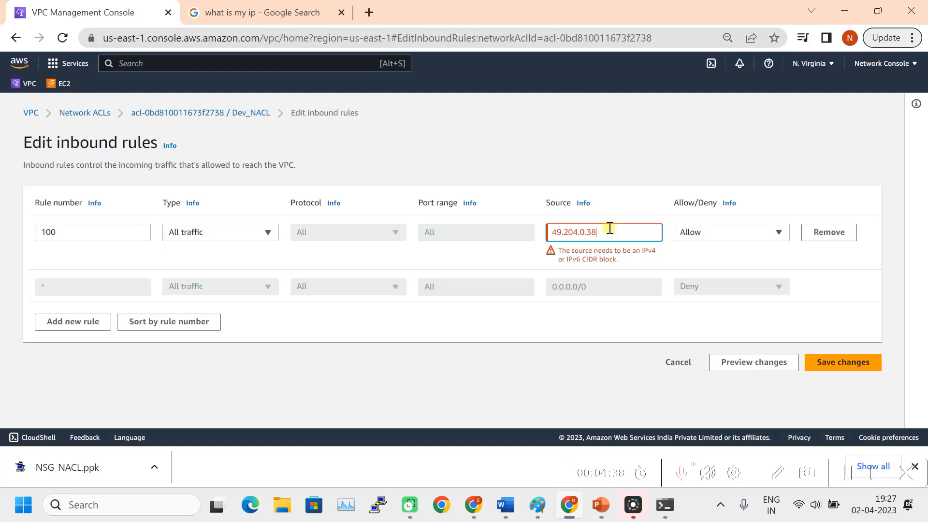
text(/32)
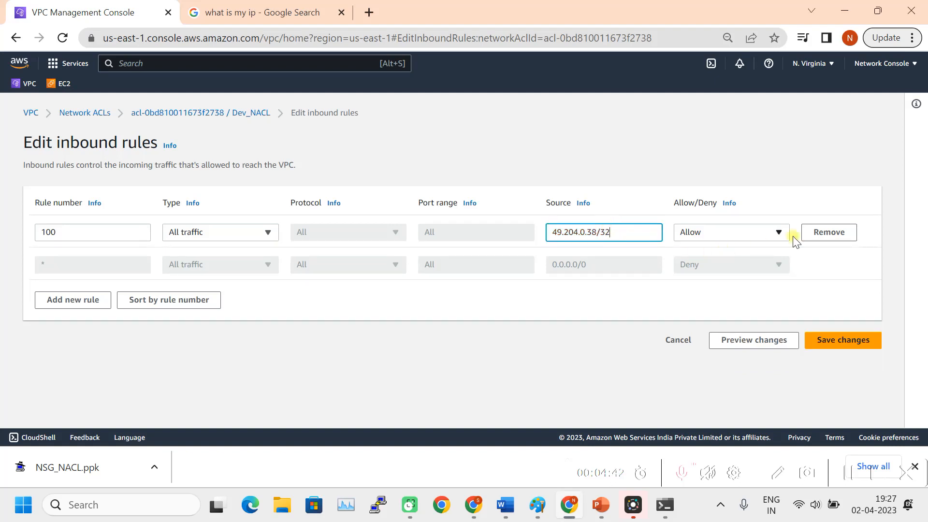
click(845, 340)
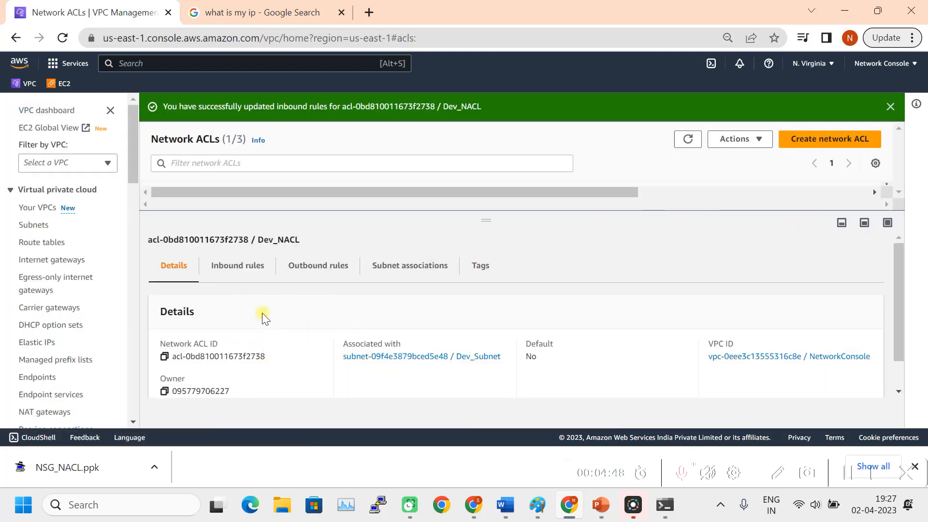
Review the saved inbound rules of Dev_NACL
click(247, 266)
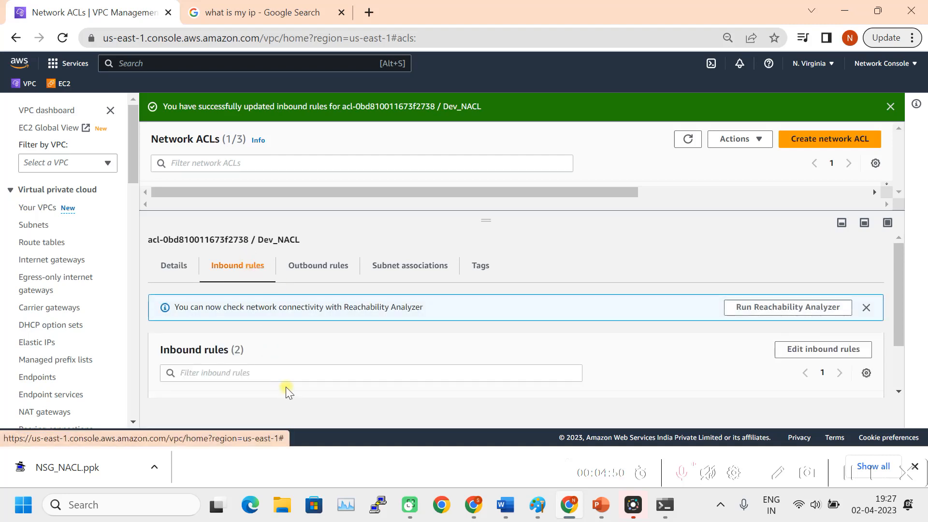
scroll(307, 369, down, 2)
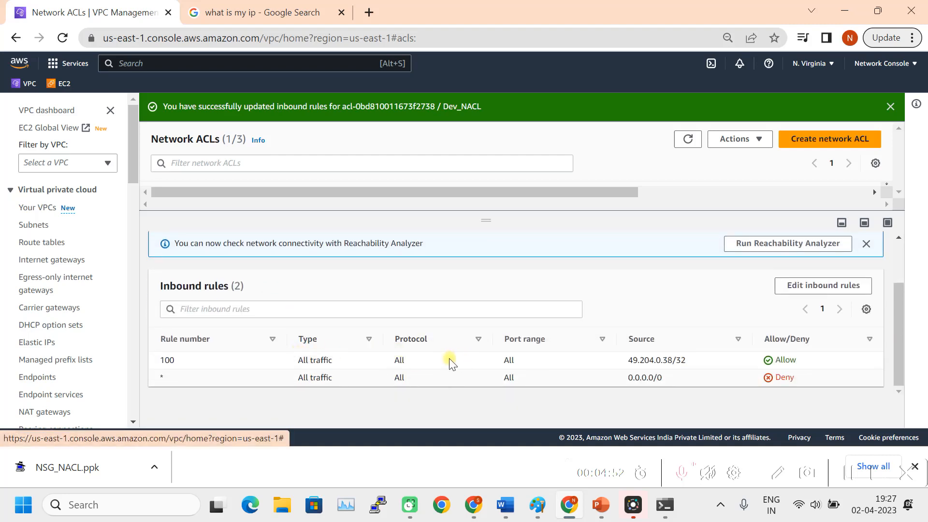
scroll(430, 361, up, 2)
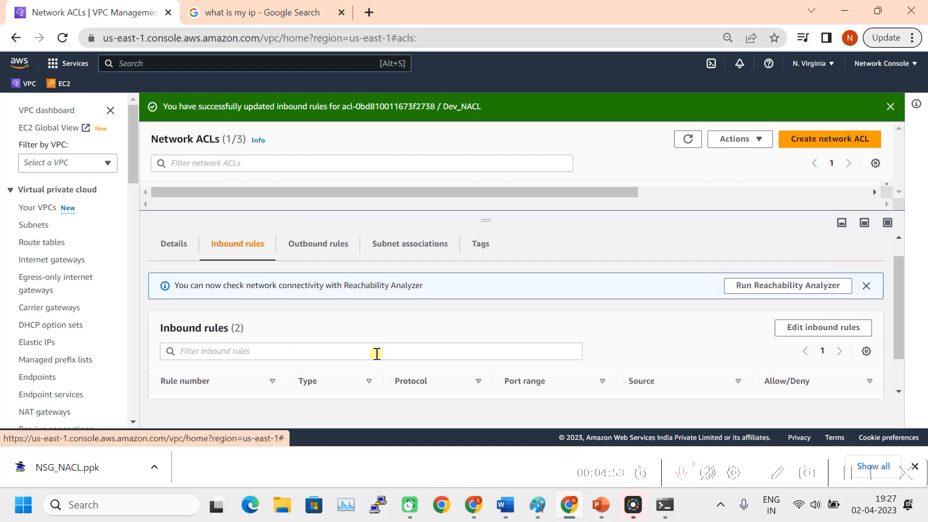
Start editing Dev_NACL's outbound rules and add a rule numbered 100 with the type All traffic
click(325, 271)
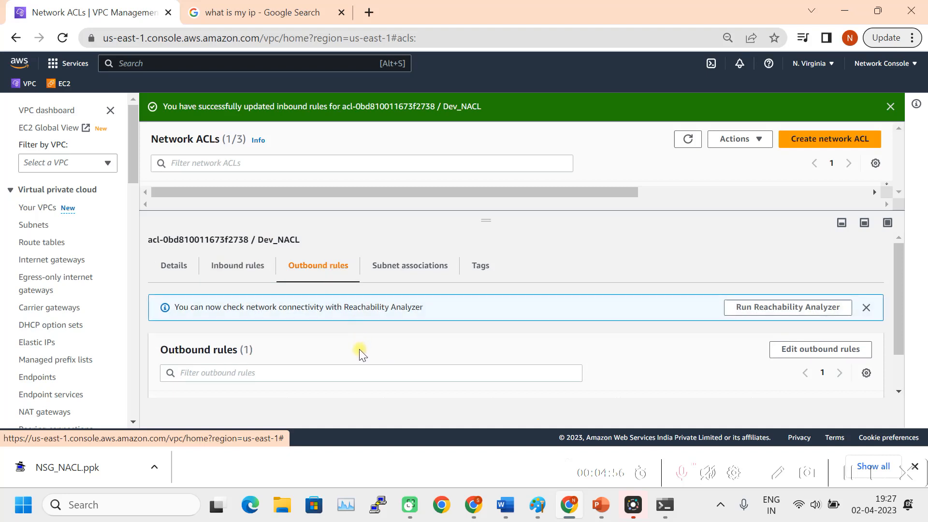
scroll(358, 349, down, 1)
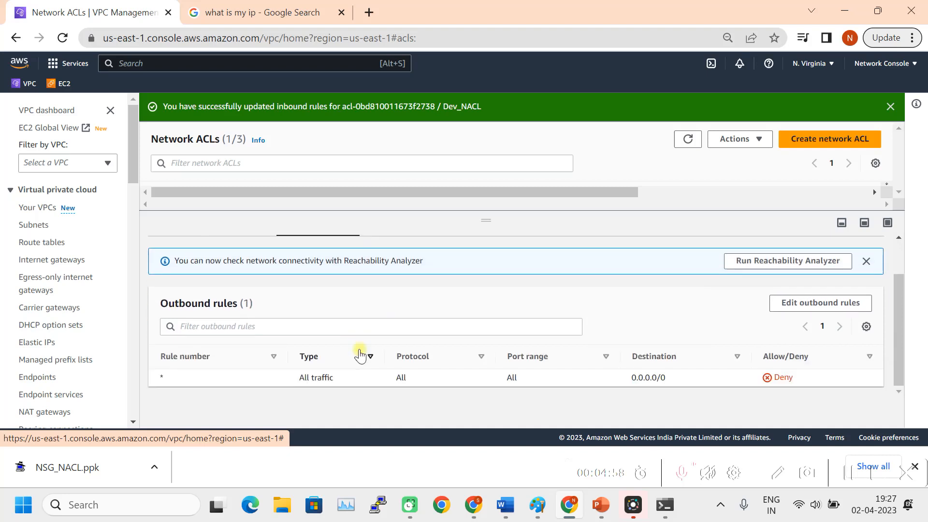
click(812, 310)
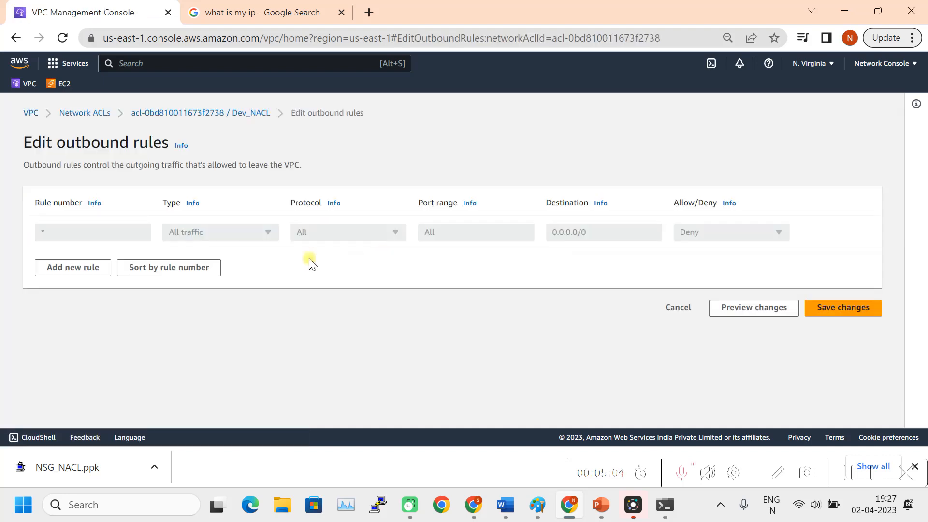
click(81, 269)
click(91, 232)
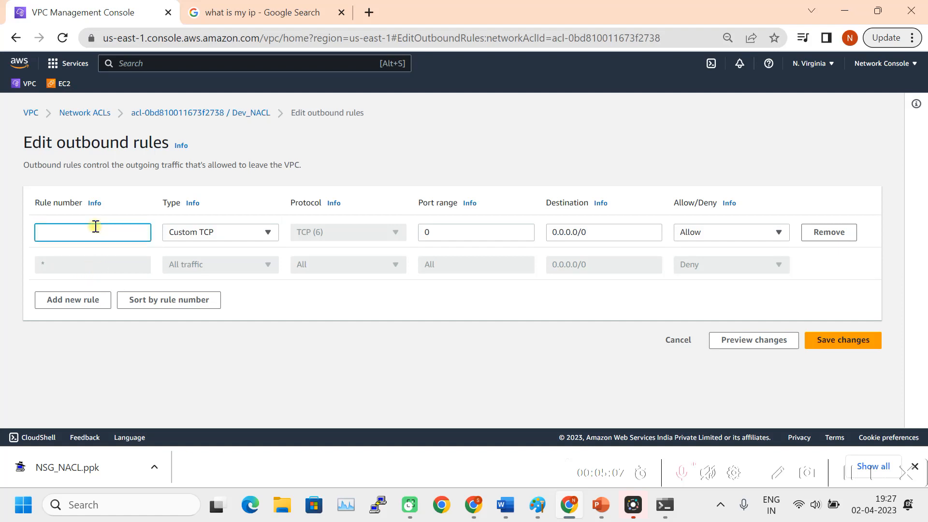
text(100)
click(257, 232)
click(220, 270)
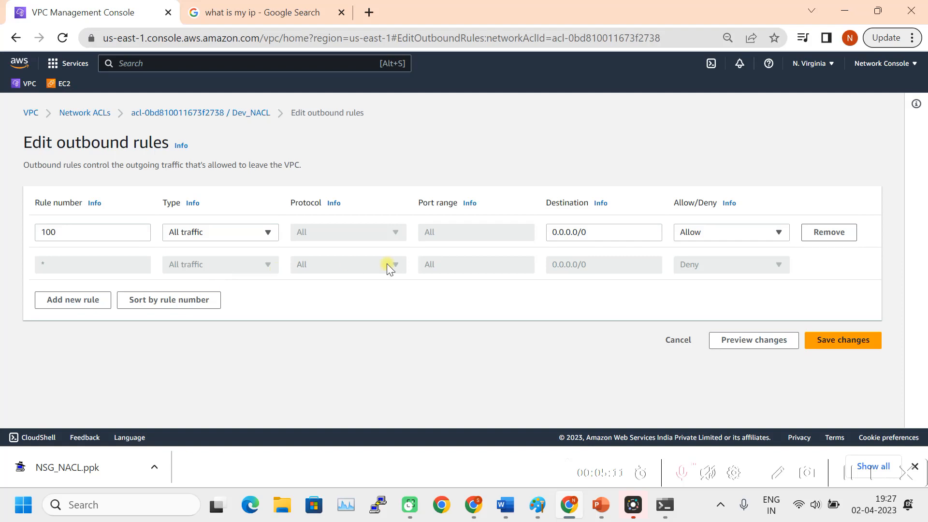
Set outbound rule 100's destination to 49.204.0.38/32 and save the outbound rule changes
drag(604, 231, 557, 236)
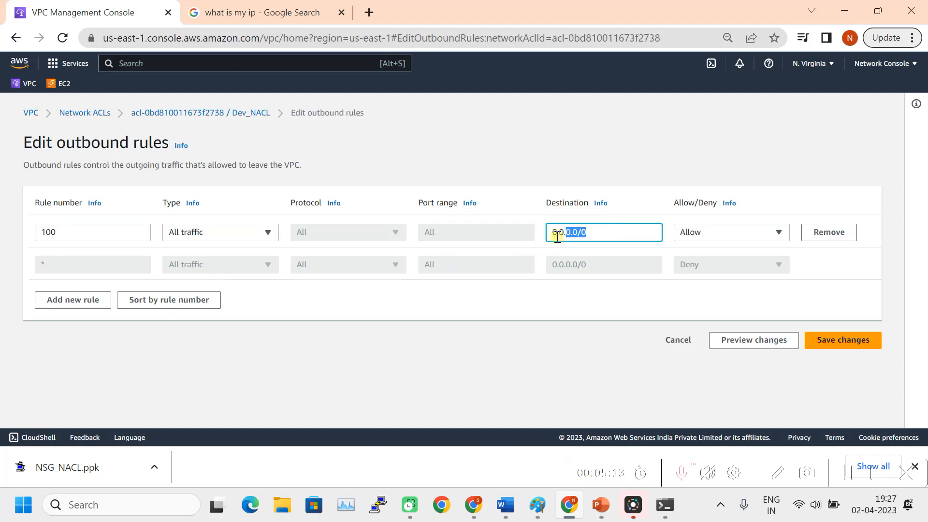
key(ctrl+v)
text(/32)
click(854, 337)
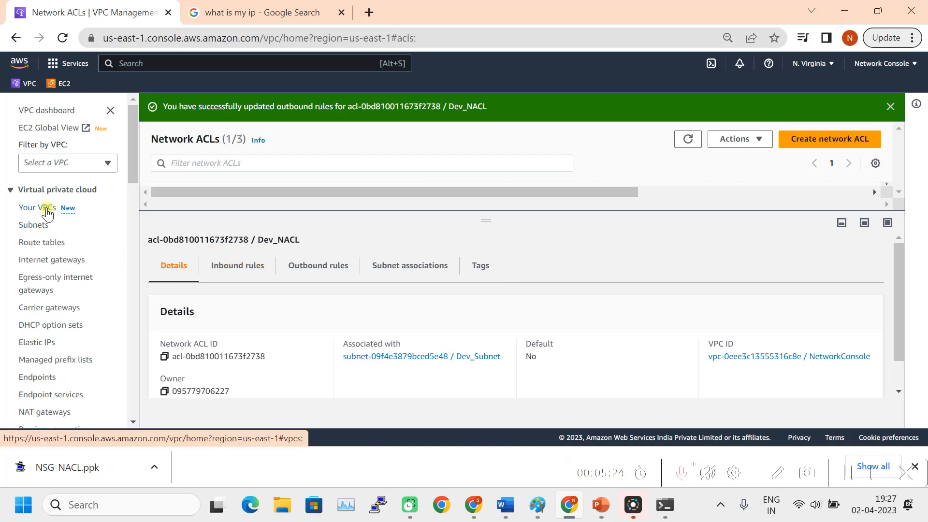
Open the VPC's security groups and review the inbound and outbound rules of Prod_A_NSG
scroll(62, 249, down, 5)
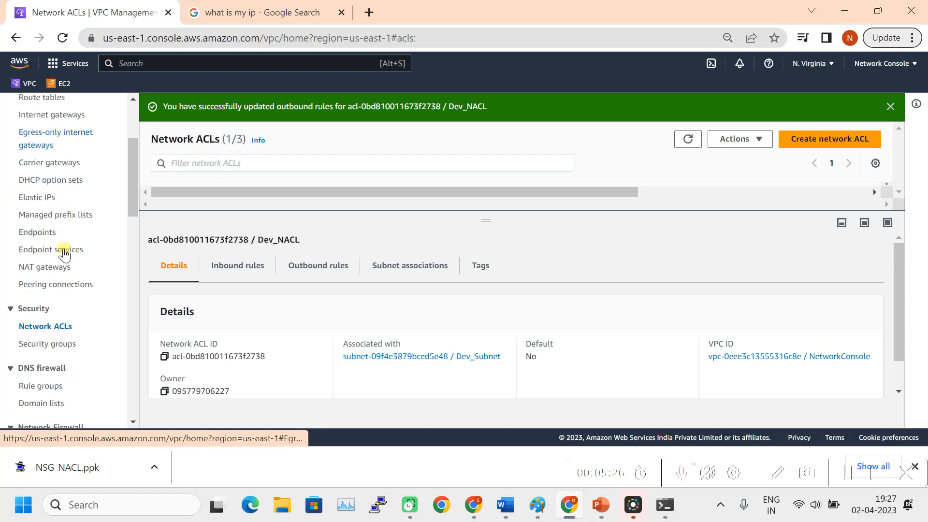
click(53, 278)
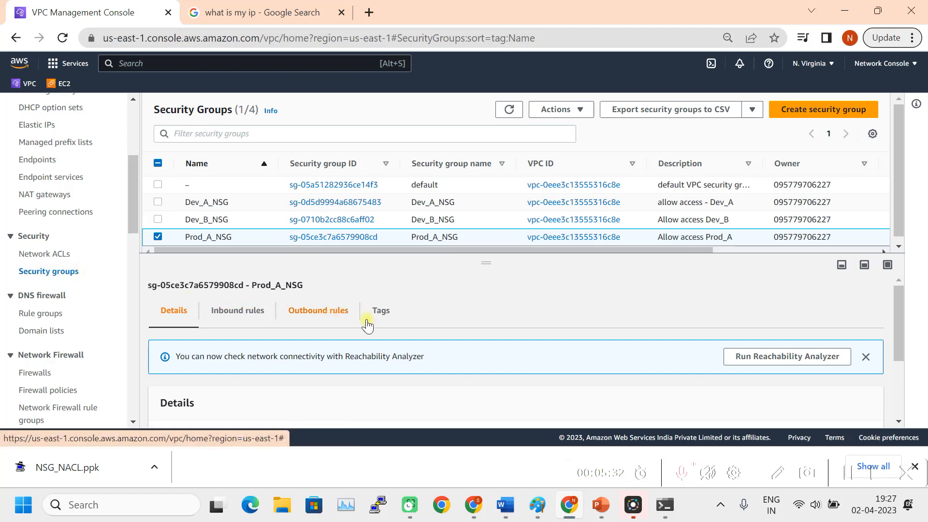
click(249, 312)
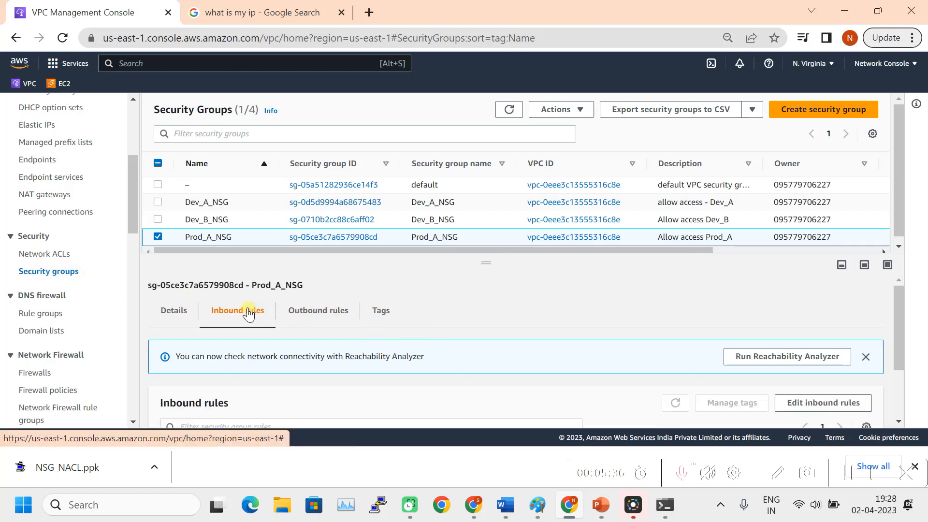
scroll(443, 303, down, 2)
scroll(480, 343, up, 2)
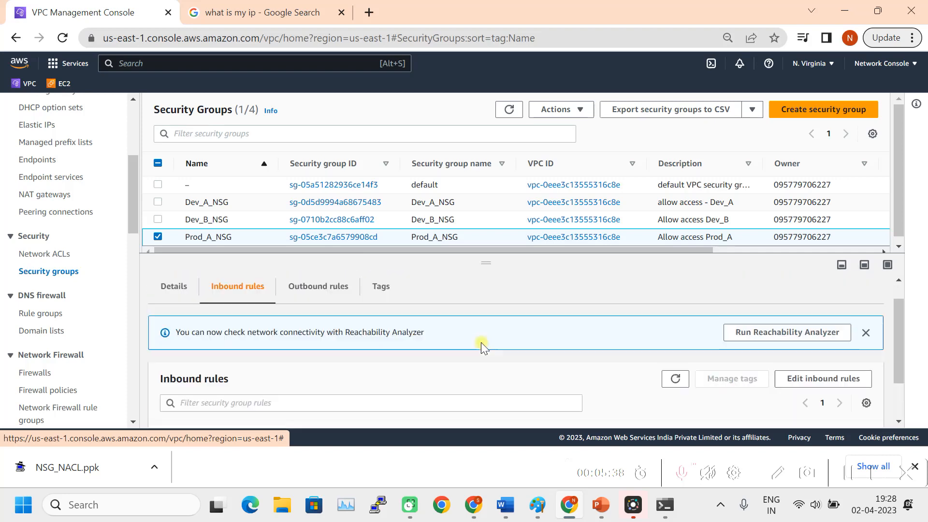
scroll(660, 353, down, 2)
scroll(408, 377, up, 2)
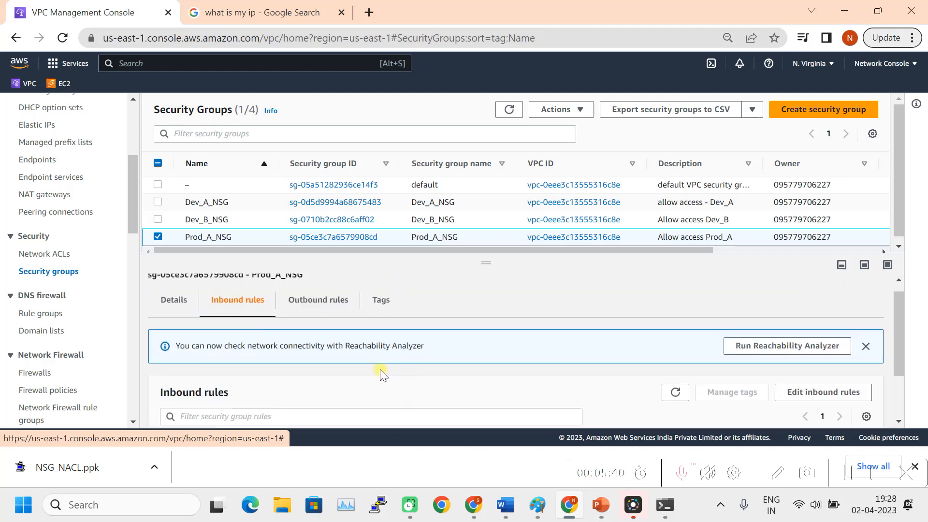
click(336, 301)
scroll(518, 338, down, 2)
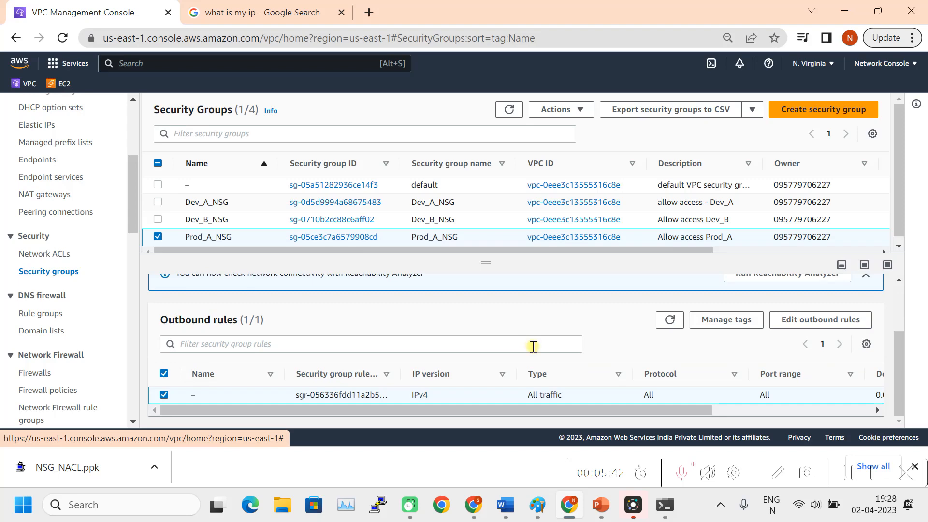
scroll(338, 360, up, 2)
scroll(360, 345, down, 2)
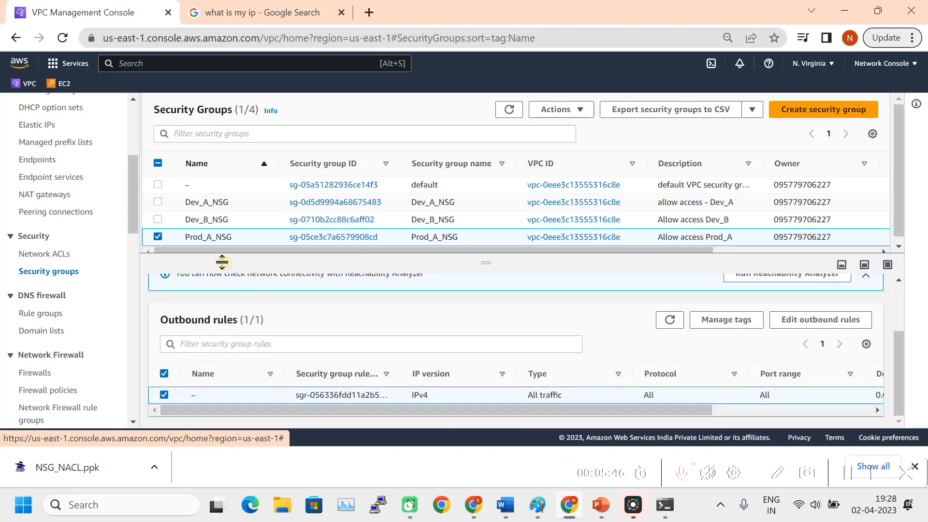
Select only Dev_A_NSG, start editing its inbound rules and add a rule with the type All traffic
click(159, 237)
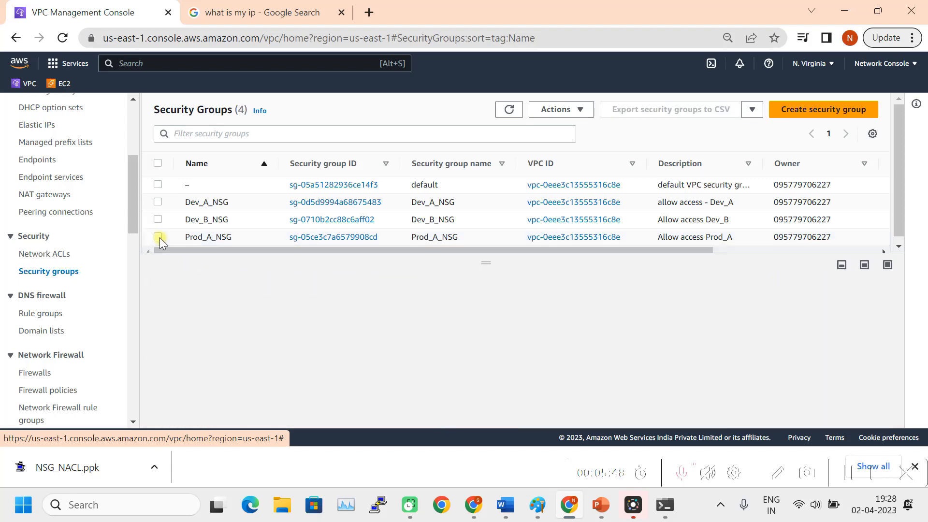
click(159, 201)
scroll(383, 336, down, 3)
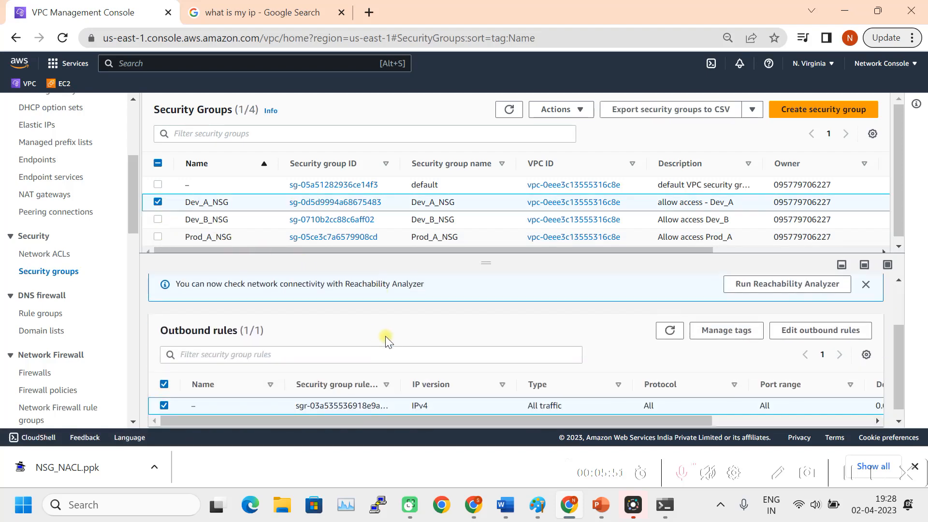
drag(402, 410, 437, 406)
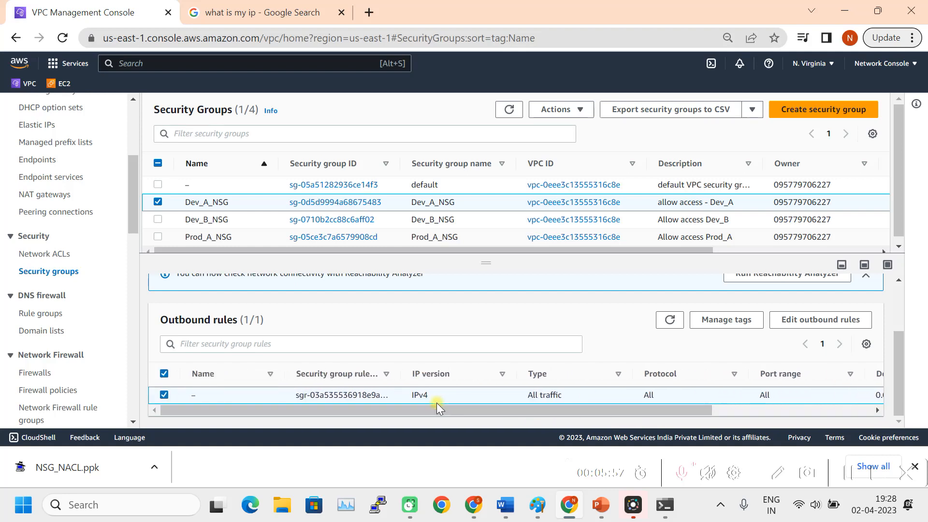
scroll(404, 385, up, 2)
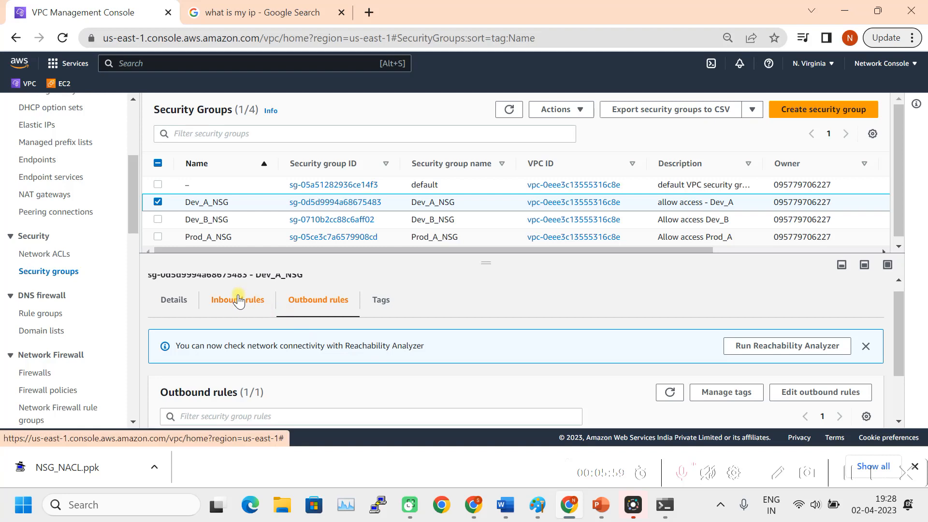
click(255, 305)
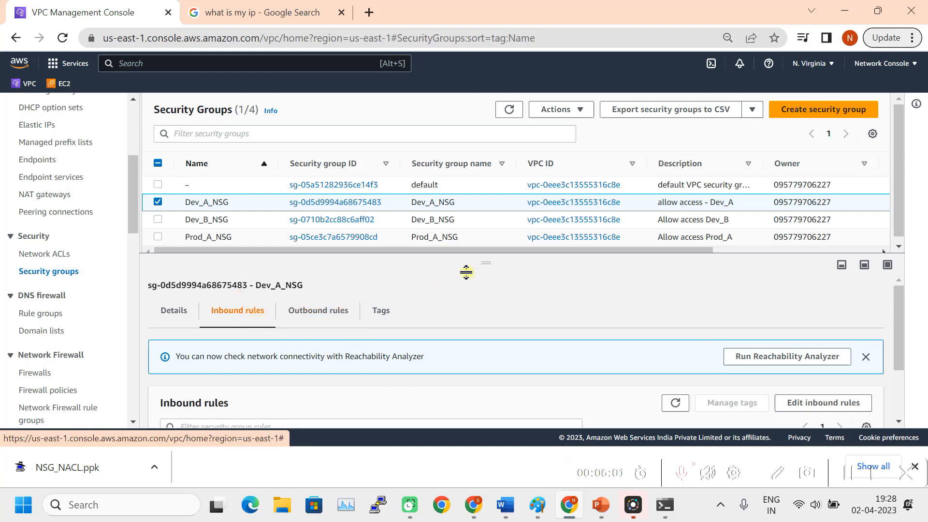
drag(481, 266, 485, 230)
scroll(460, 340, down, 2)
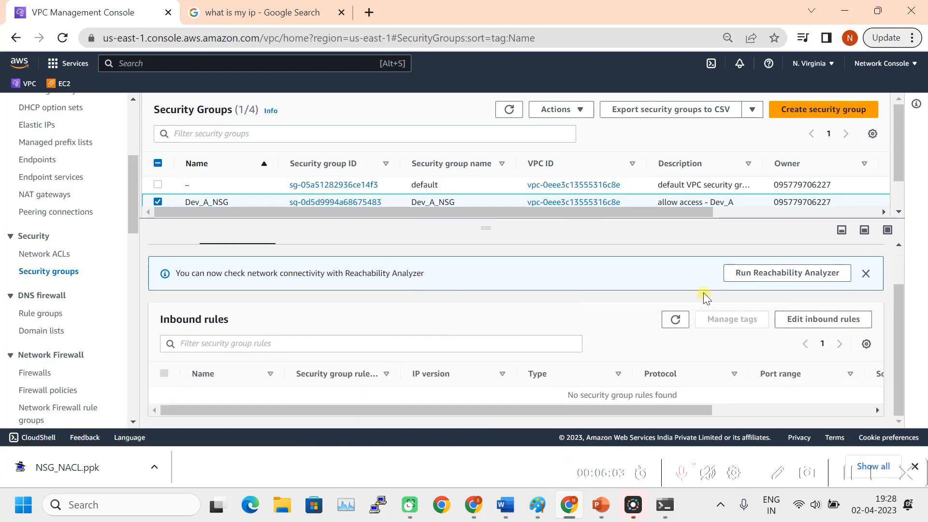
click(822, 323)
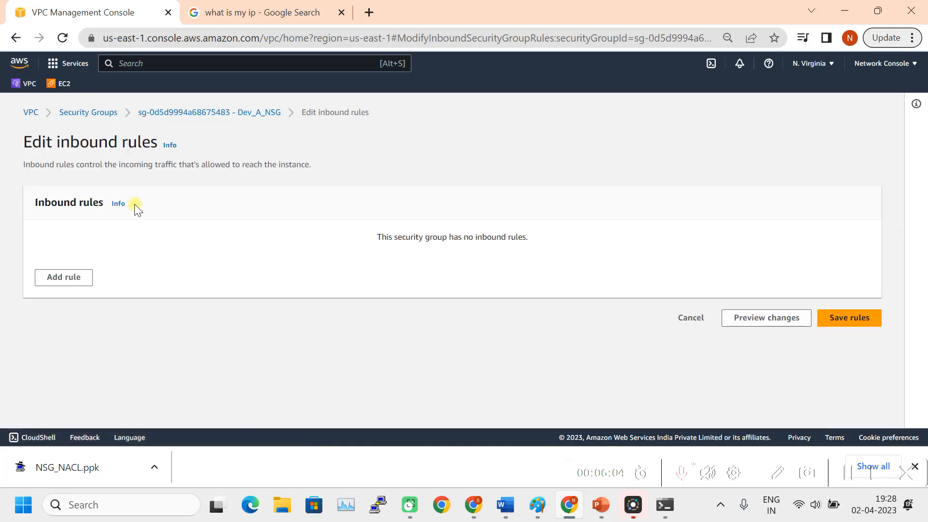
click(87, 276)
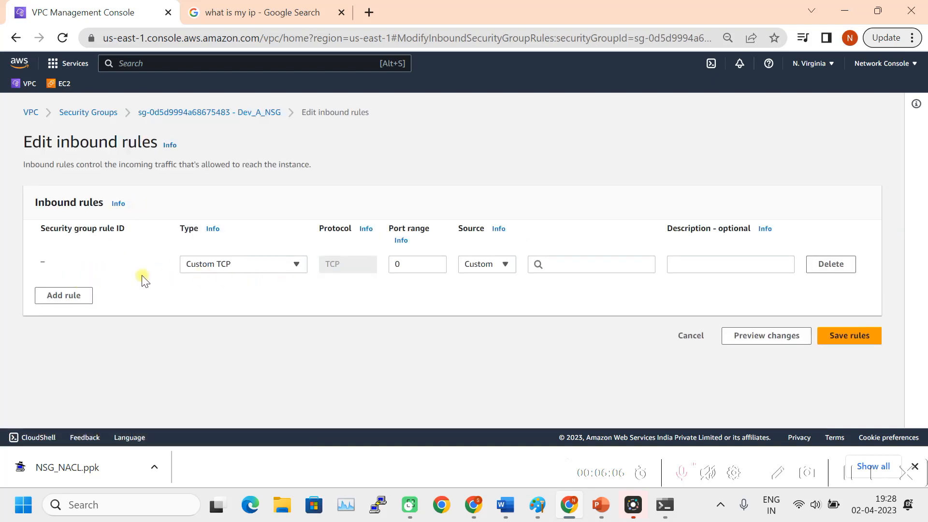
click(267, 264)
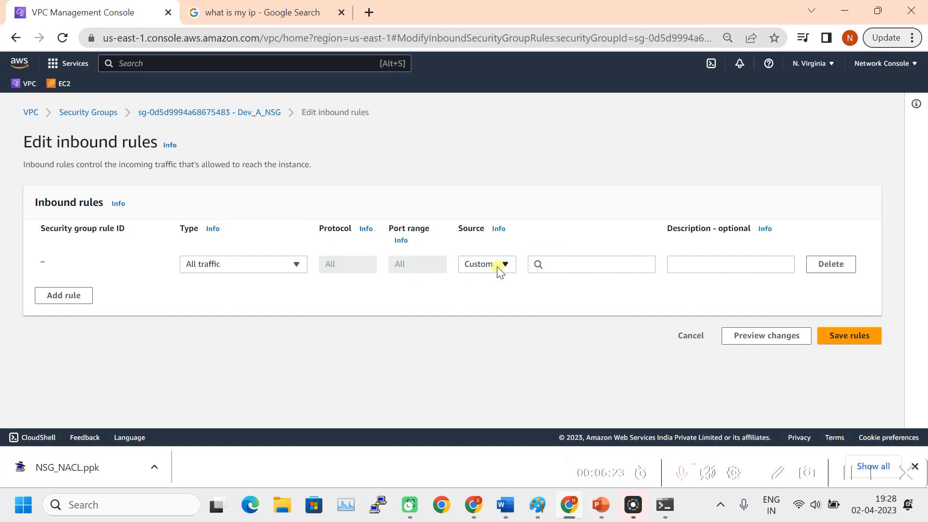
Set the new inbound rule's source to My IP and save Dev_A_NSG's rules
click(498, 266)
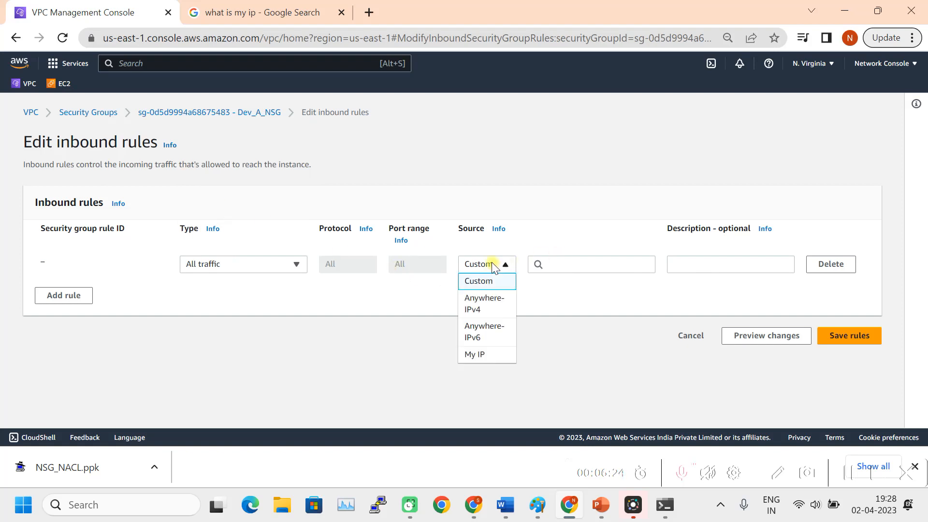
click(492, 262)
click(491, 262)
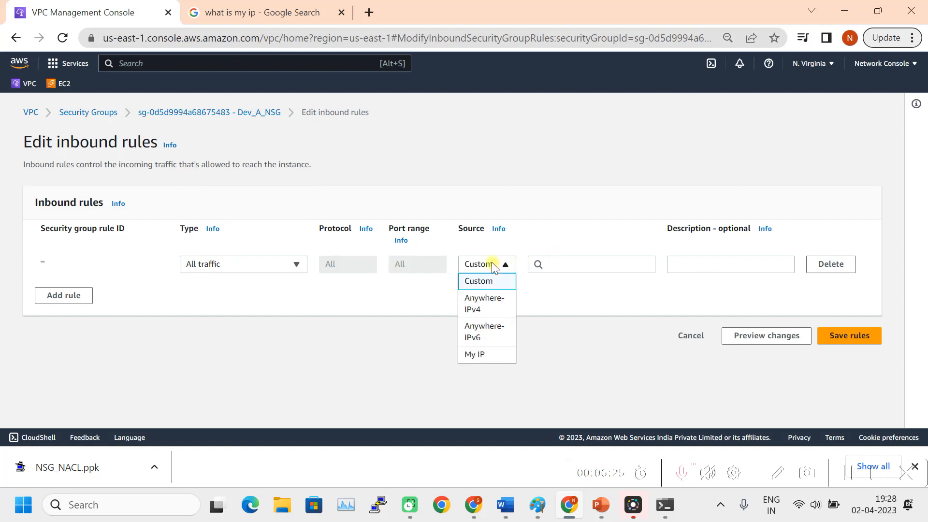
click(481, 354)
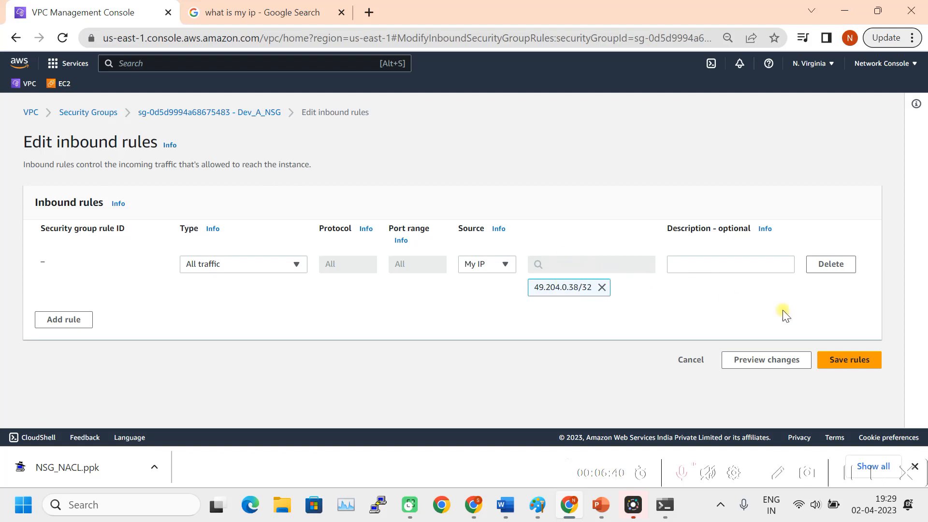
click(863, 359)
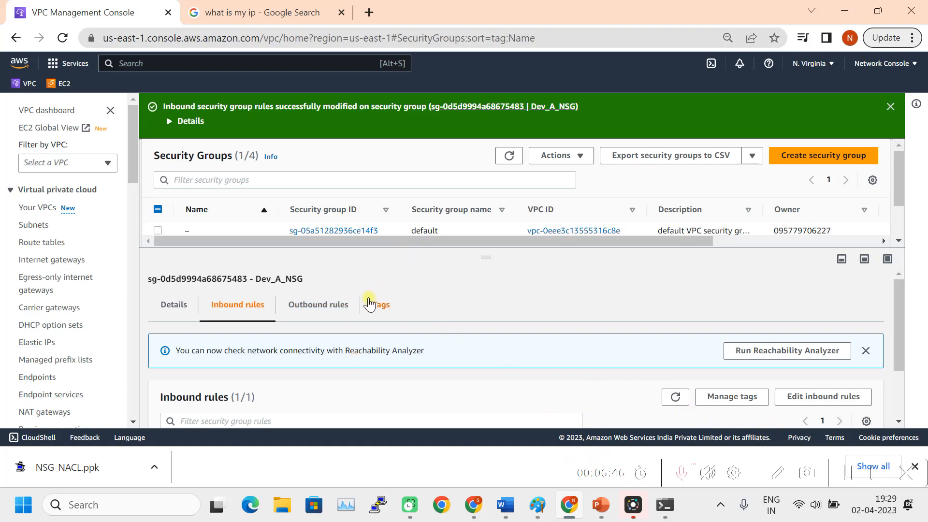
Switch to Command Prompt and rerun ping 54.146.220.36 twice to test connectivity
click(665, 504)
drag(380, 91, 352, 63)
key(Up)
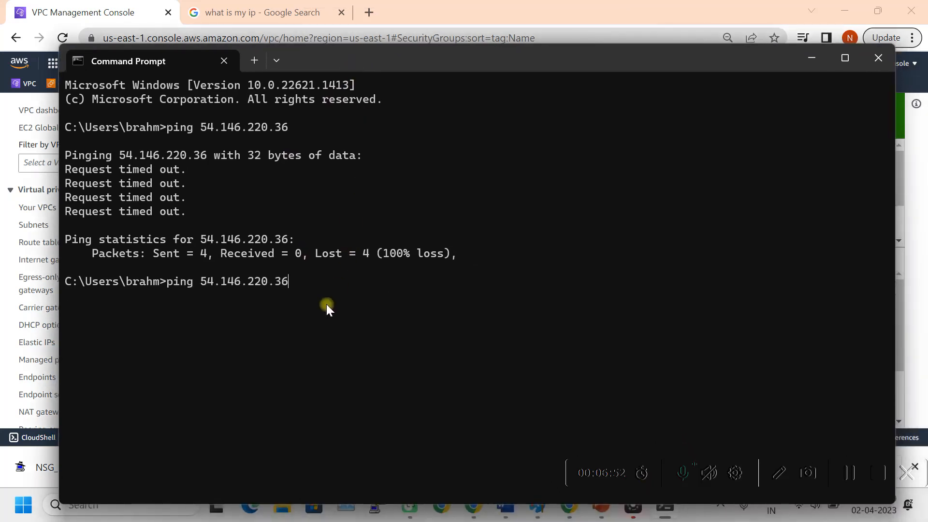
key(Return)
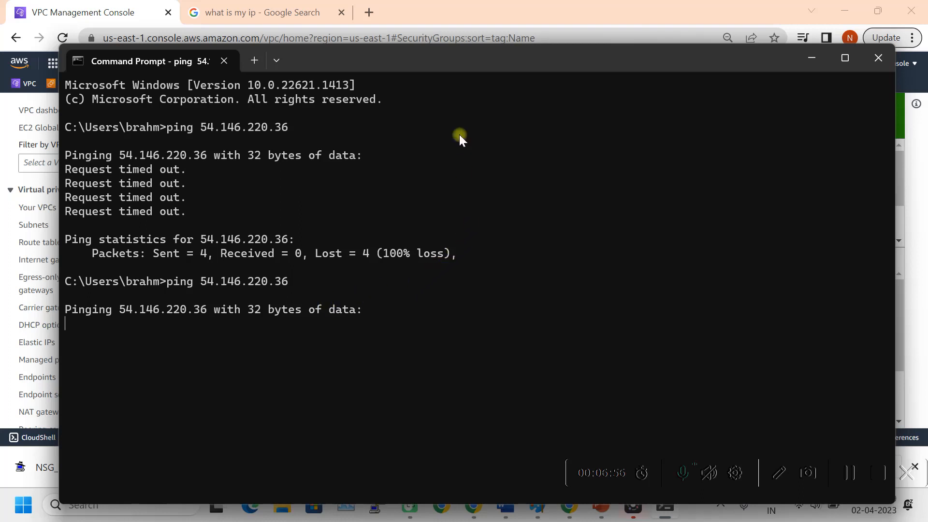
drag(443, 58, 438, 30)
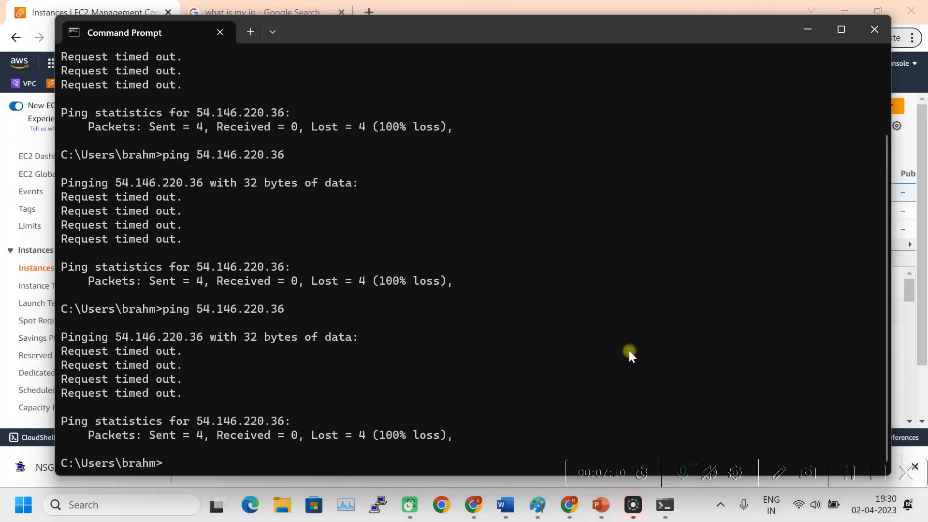
key(Up)
key(Return)
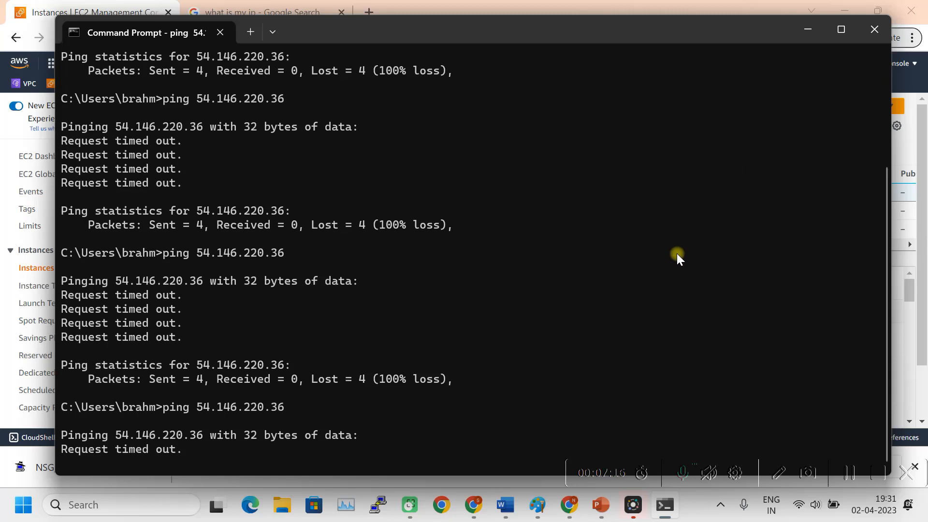
Switch back to the EC2 console in Chrome and review the security details of the Dev_A instance
mouse_move(569, 505)
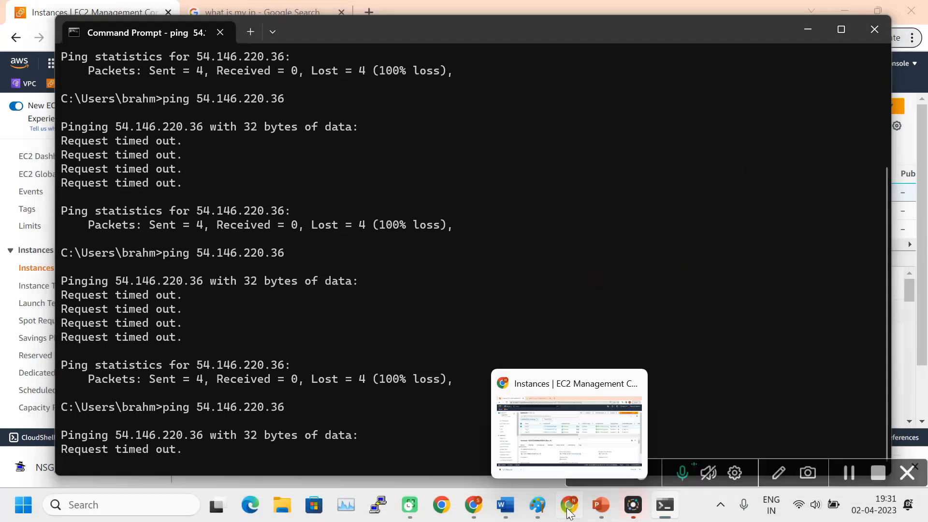
click(558, 381)
click(218, 310)
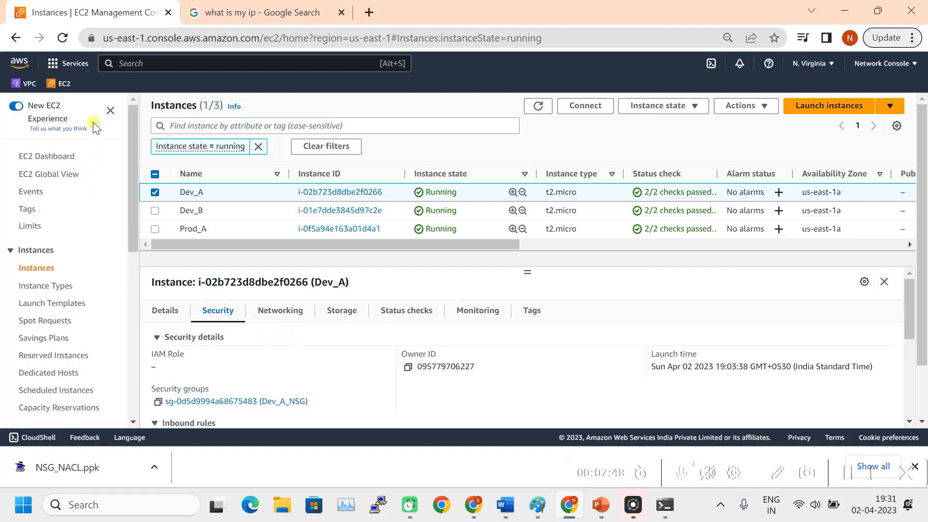
Open the VPC console's subnets list, select Dev_Subnet and review its route table
click(30, 84)
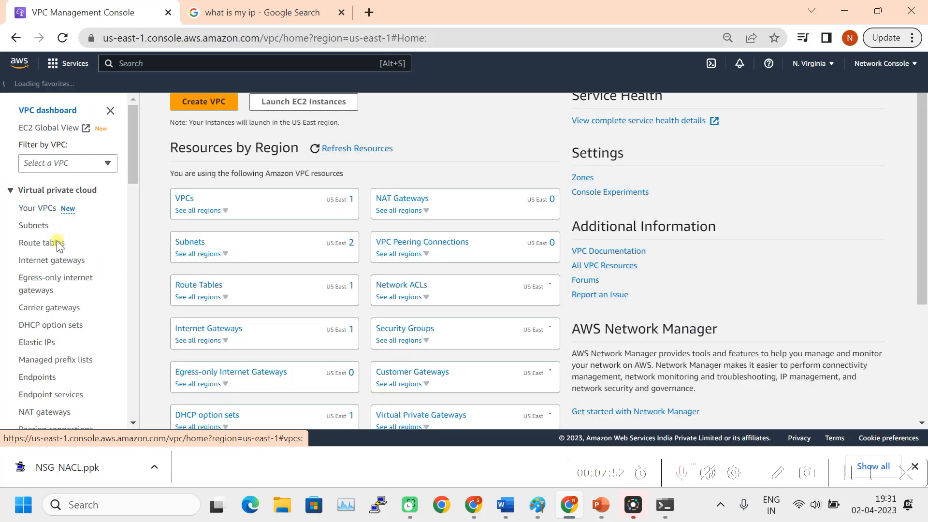
click(35, 225)
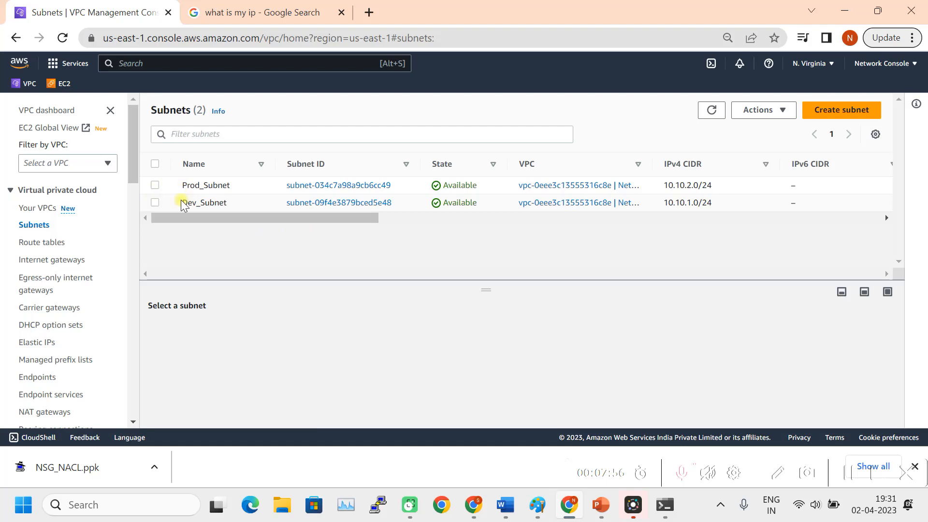
click(155, 203)
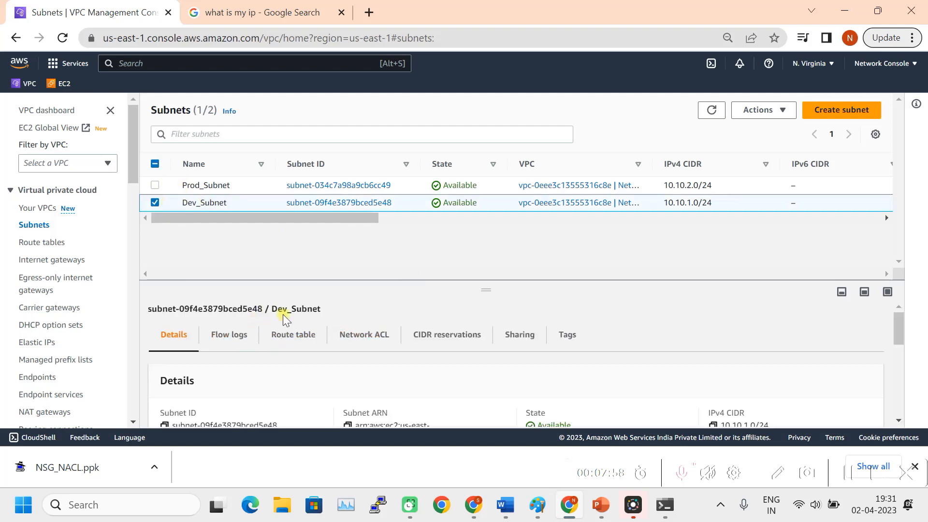
click(294, 337)
drag(486, 286, 515, 227)
scroll(472, 328, down, 1)
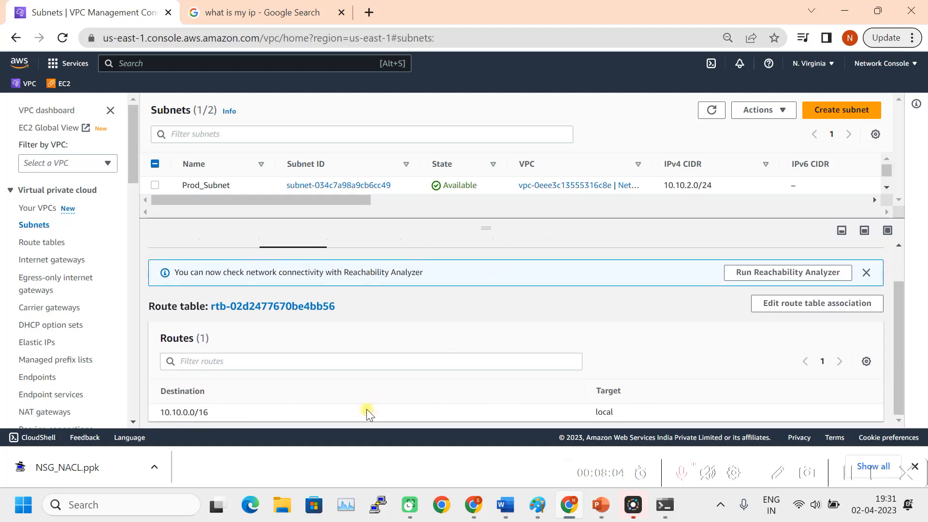
click(823, 304)
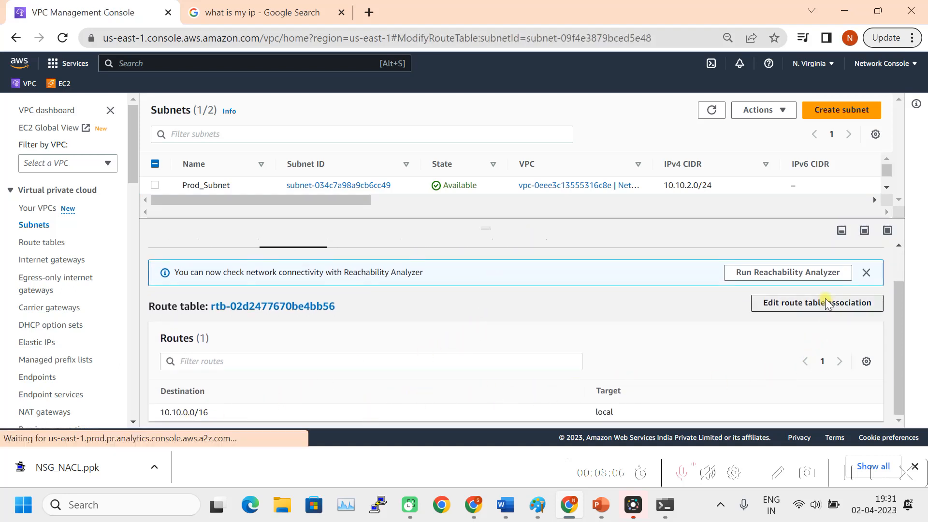
scroll(107, 346, down, 1)
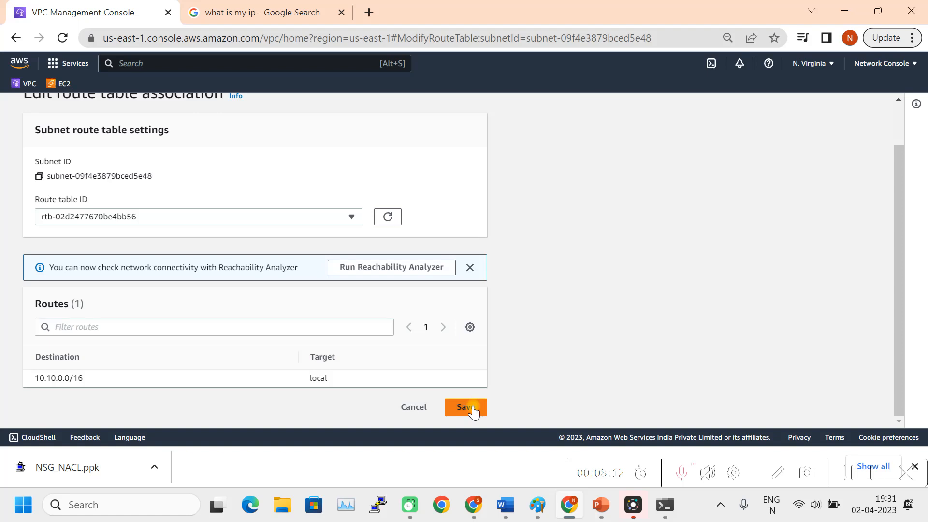
scroll(160, 208, up, 1)
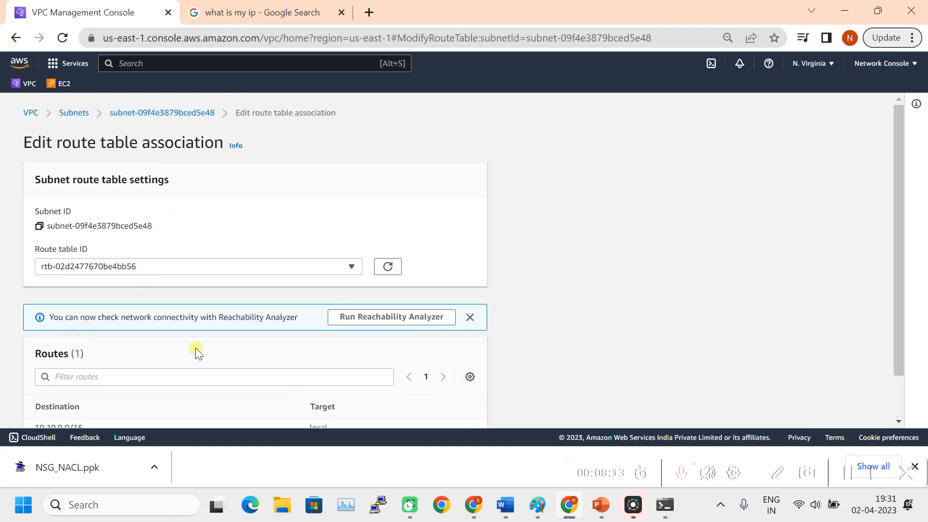
scroll(195, 347, down, 1)
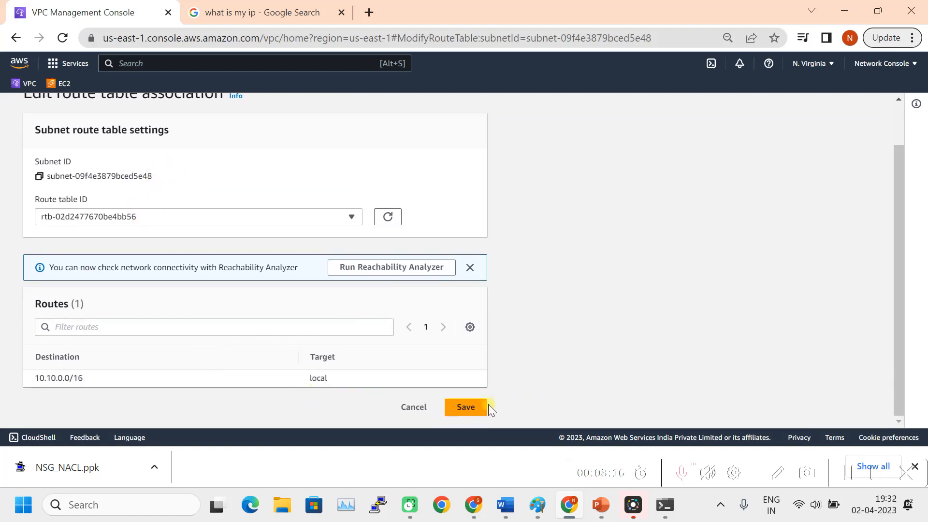
click(420, 408)
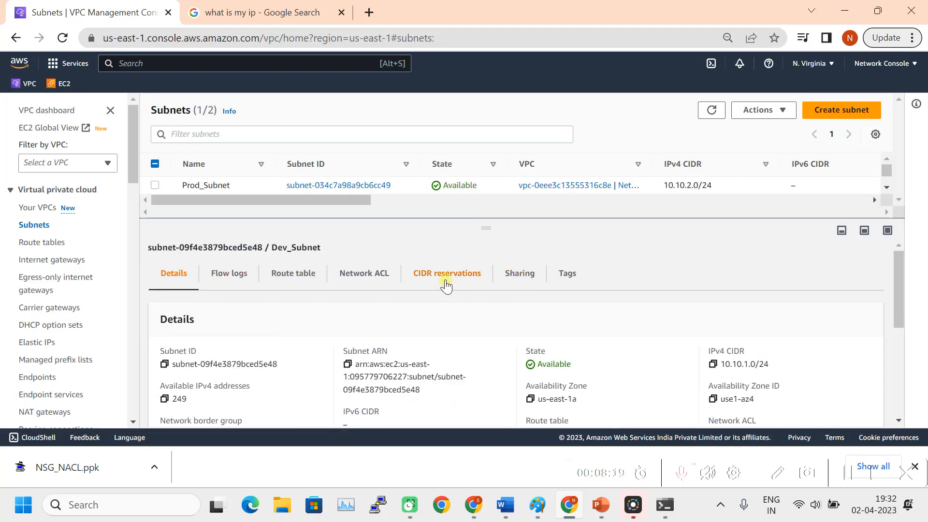
Open the route table associated with Dev_Subnet and display its routes
click(307, 281)
scroll(421, 349, down, 1)
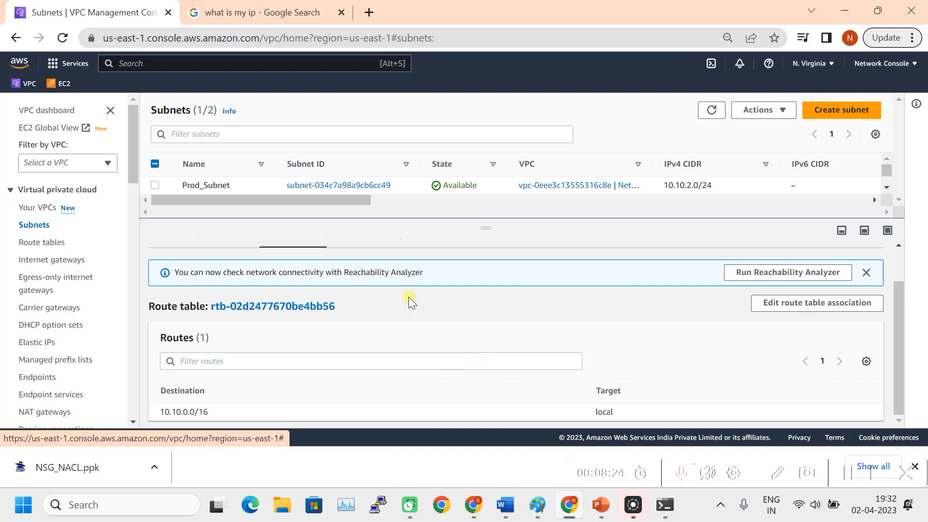
click(277, 307)
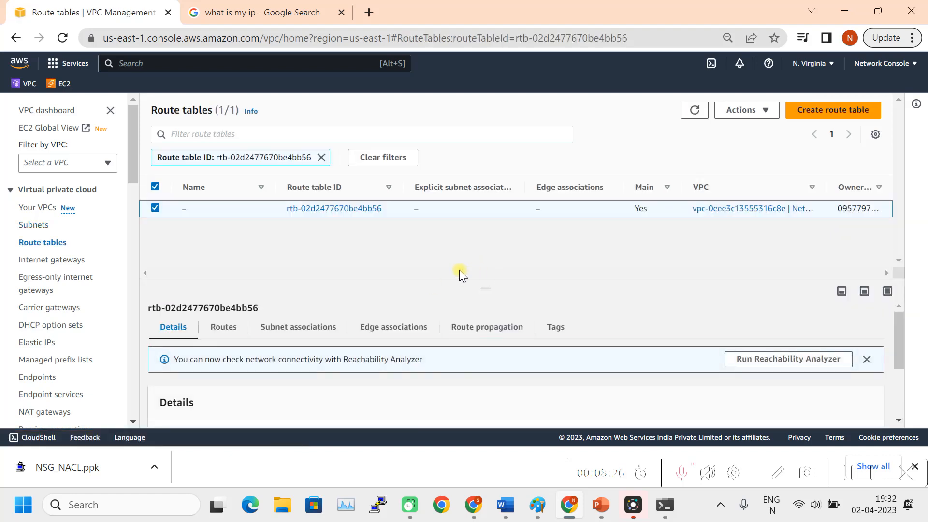
click(228, 327)
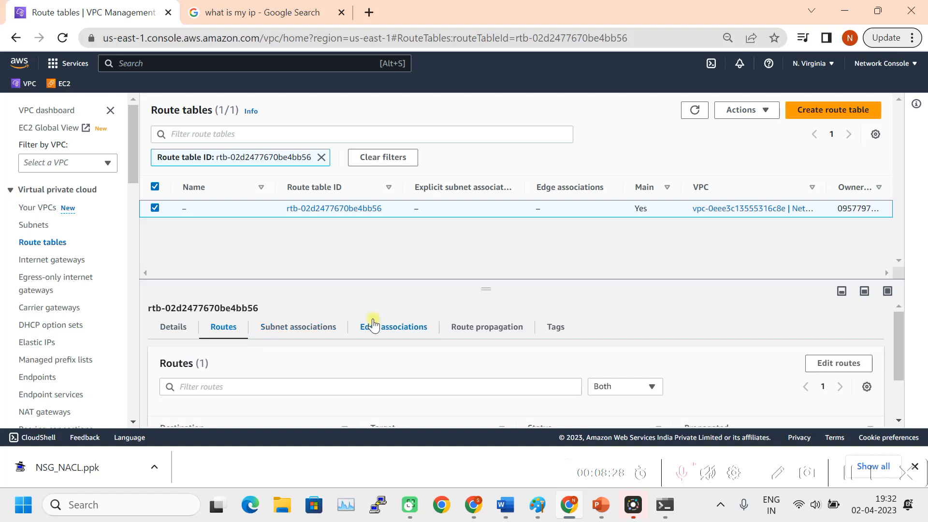
scroll(368, 322, down, 2)
scroll(822, 339, up, 2)
Add a route for 0.0.0.0/0 targeting the internet gateway igw-08776bc327f148002 (IGW) and save the route table changes
click(836, 370)
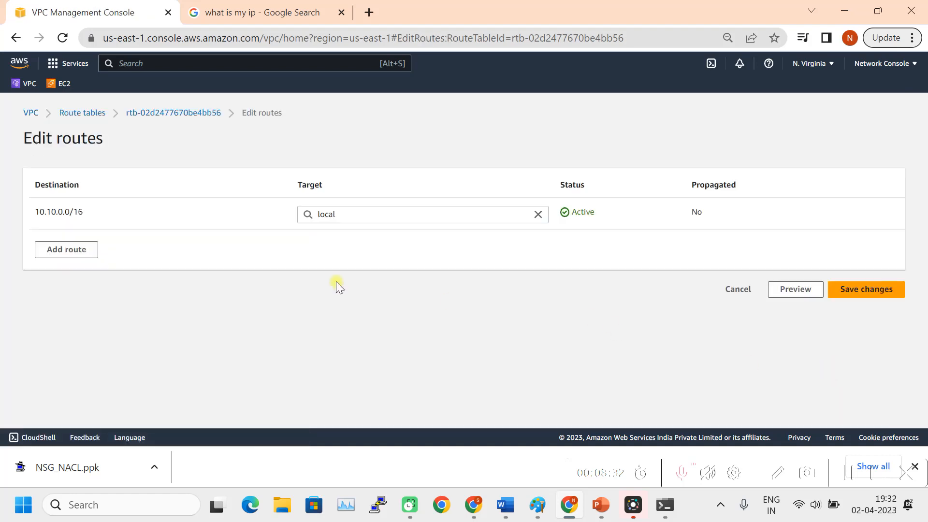
click(75, 255)
click(92, 246)
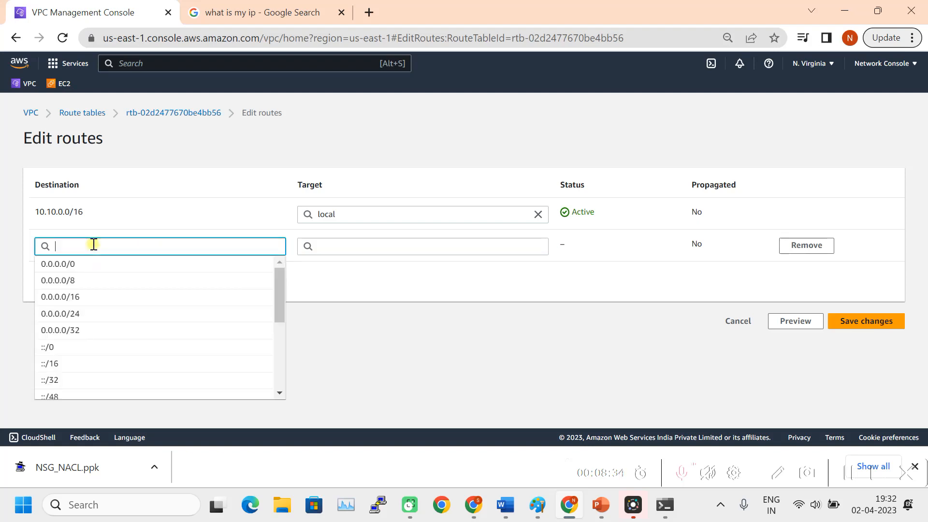
click(85, 266)
click(350, 246)
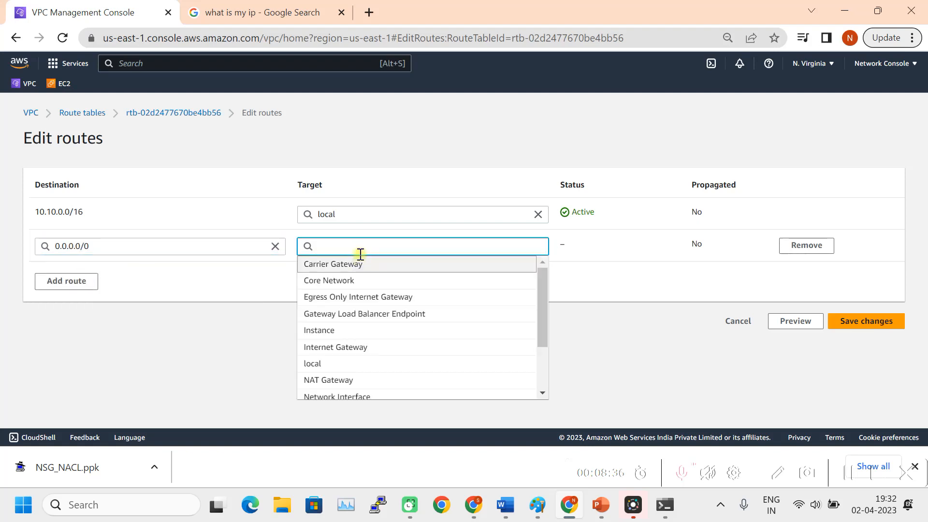
click(344, 347)
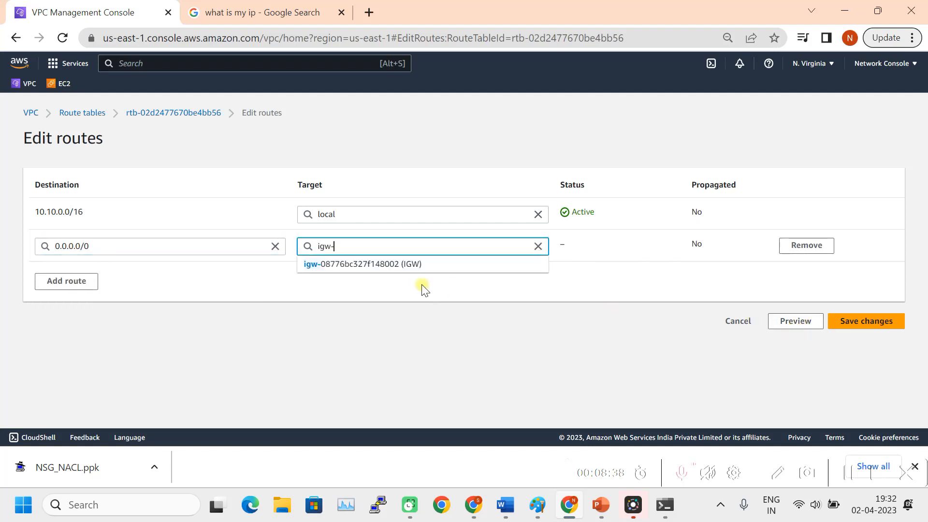
click(407, 268)
click(866, 321)
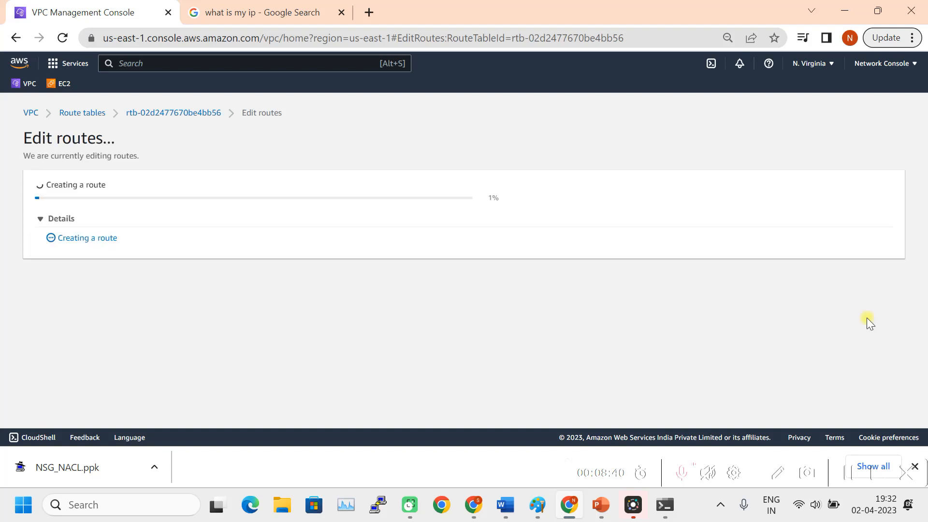
Return to the route tables list and check the main route table's subnet associations
mouse_move(665, 515)
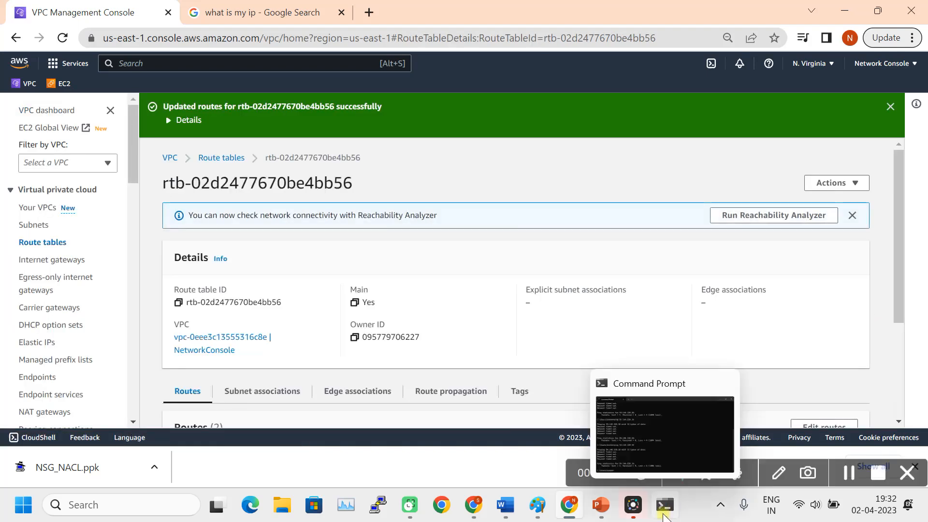
click(220, 158)
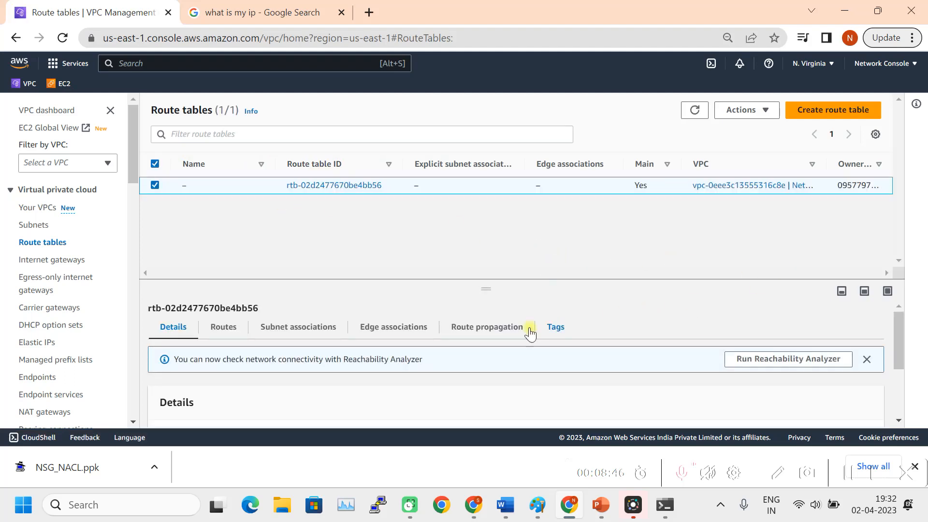
click(312, 329)
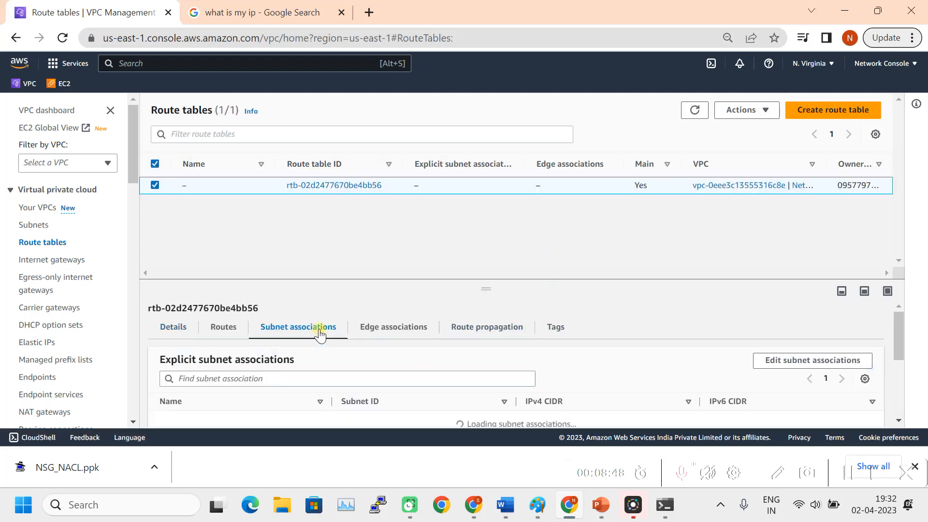
scroll(556, 315, down, 3)
scroll(556, 315, down, 2)
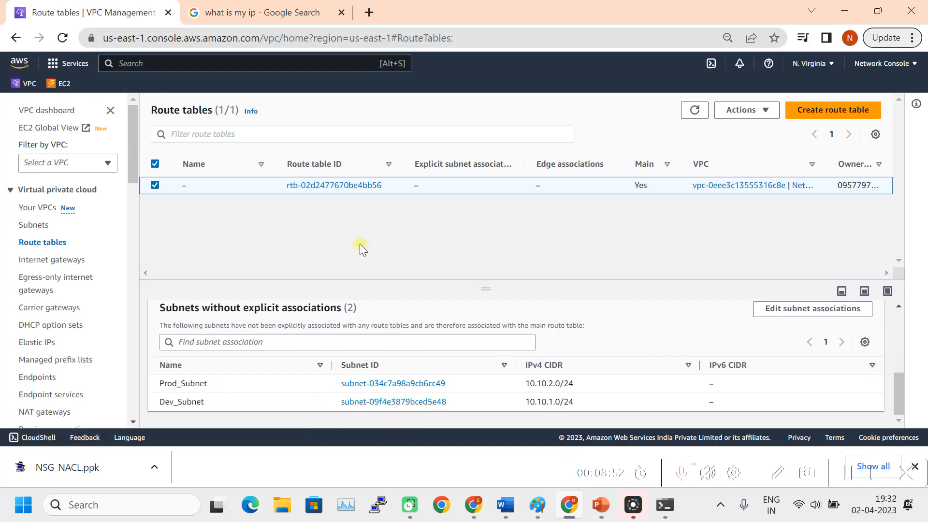
Switch to Command Prompt and rerun ping 54.146.220.36 to test connectivity
click(665, 504)
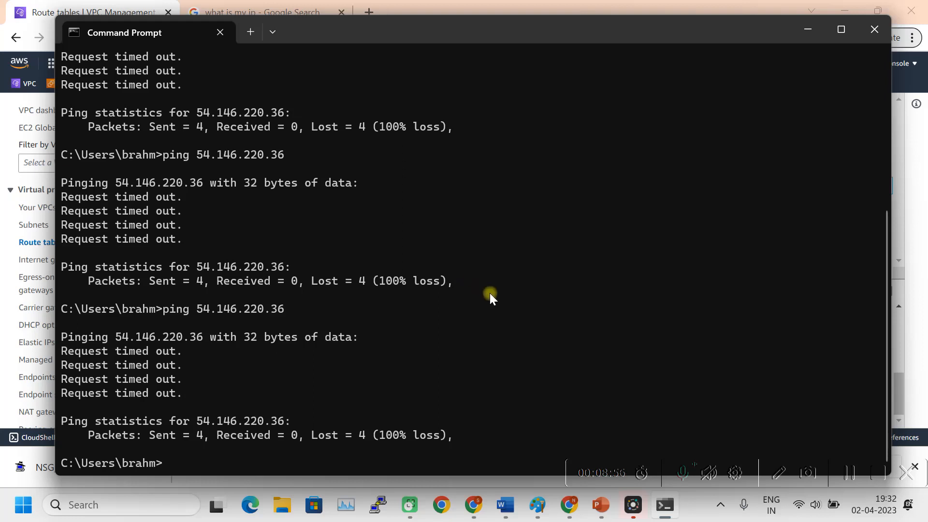
key(Up)
key(Return)
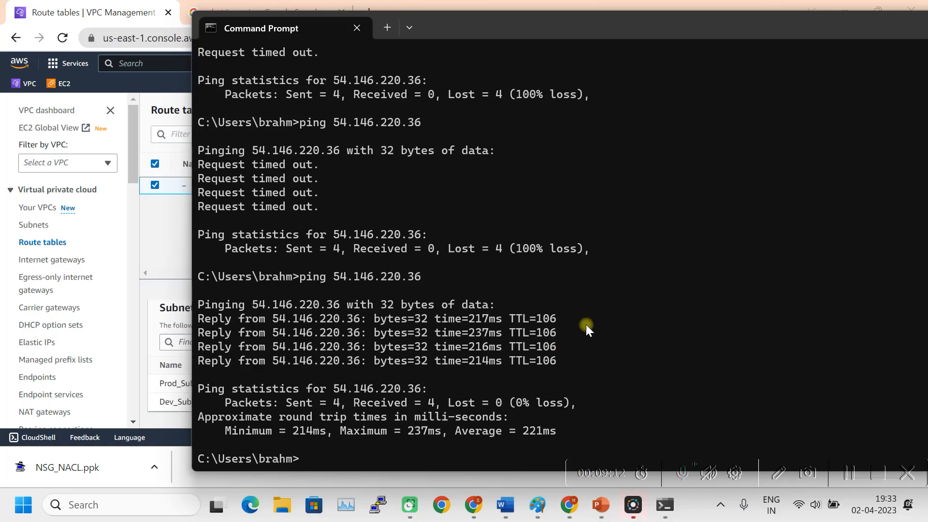
Start a continuous ping with the command ping 54.146.220.36 -t
click(672, 385)
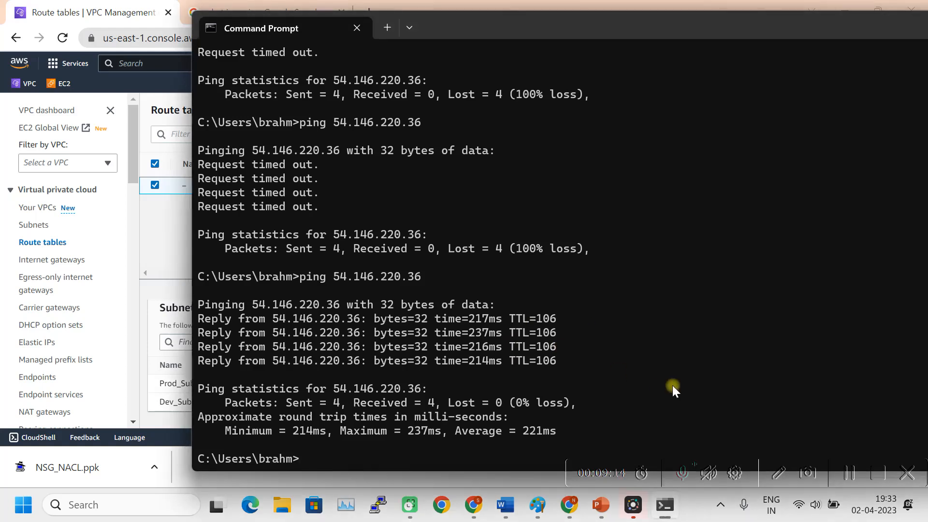
key(Up)
text(-t)
key(Return)
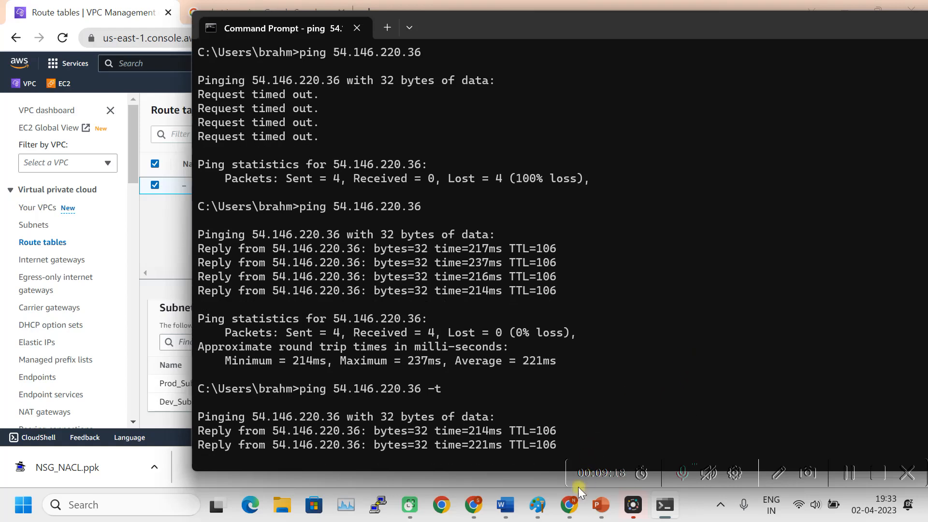
Switch back to the VPC console in Chrome and open the list of network ACLs
click(570, 504)
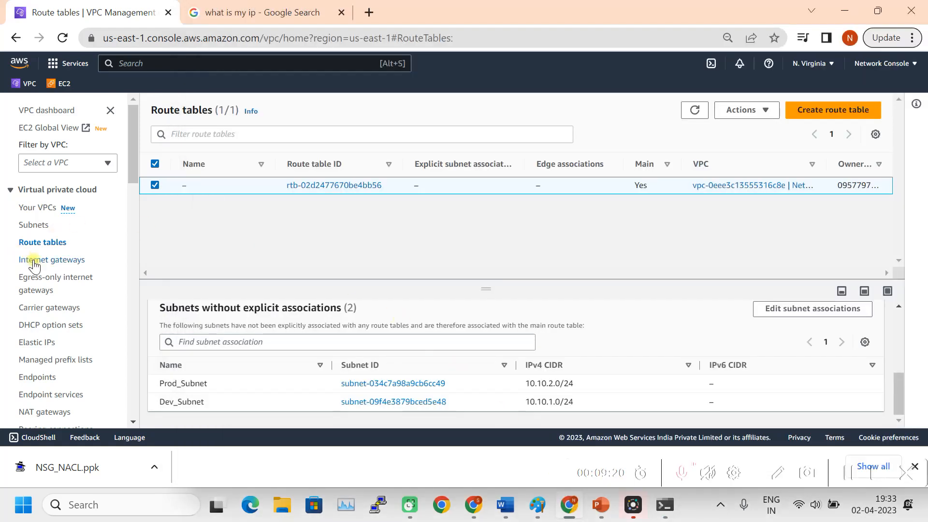
scroll(46, 283, down, 6)
scroll(48, 286, down, 6)
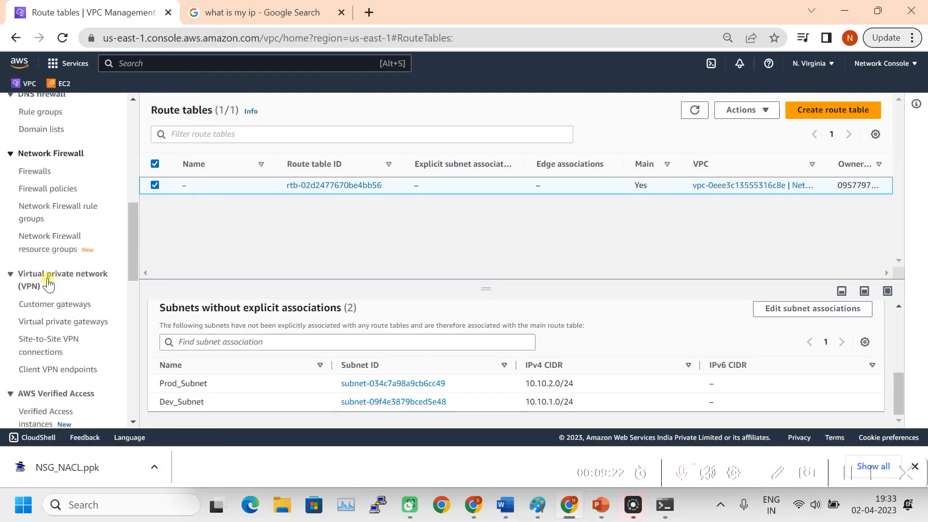
scroll(48, 290, up, 6)
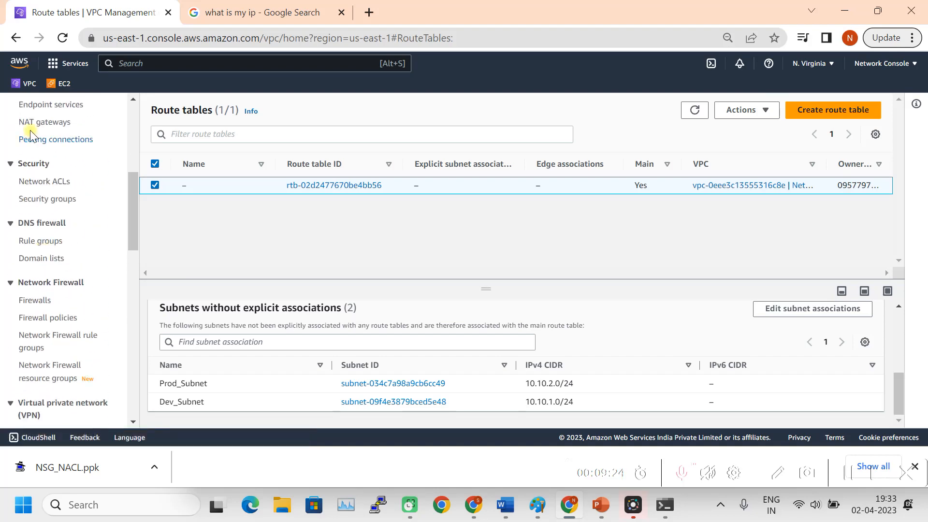
click(28, 83)
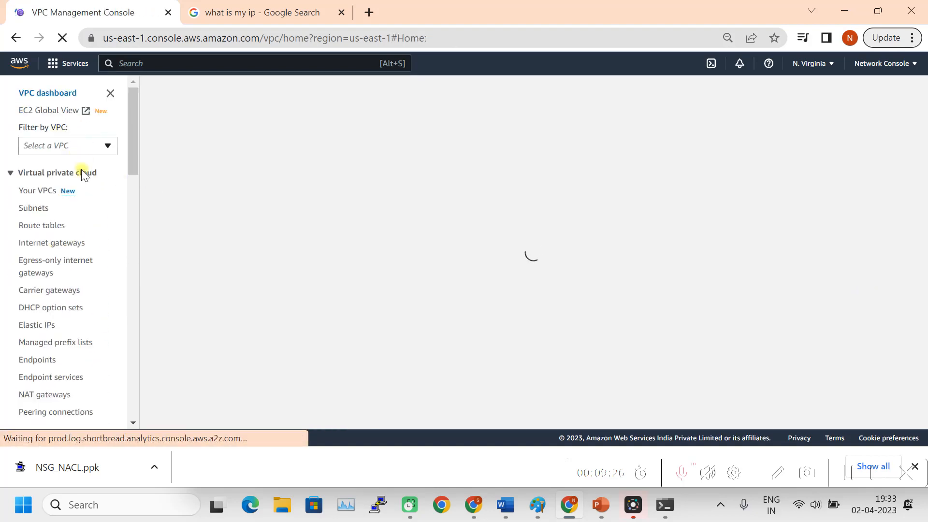
scroll(68, 348, down, 6)
scroll(60, 292, down, 5)
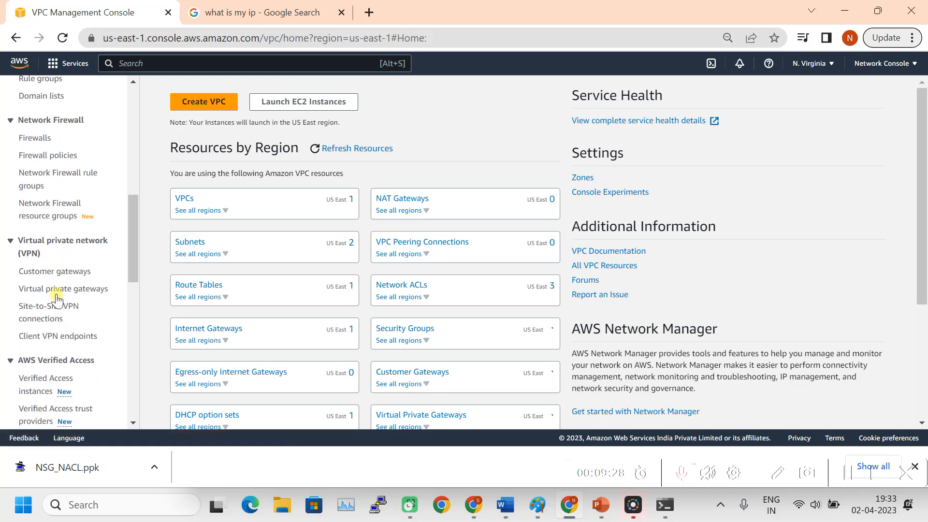
scroll(62, 298, up, 5)
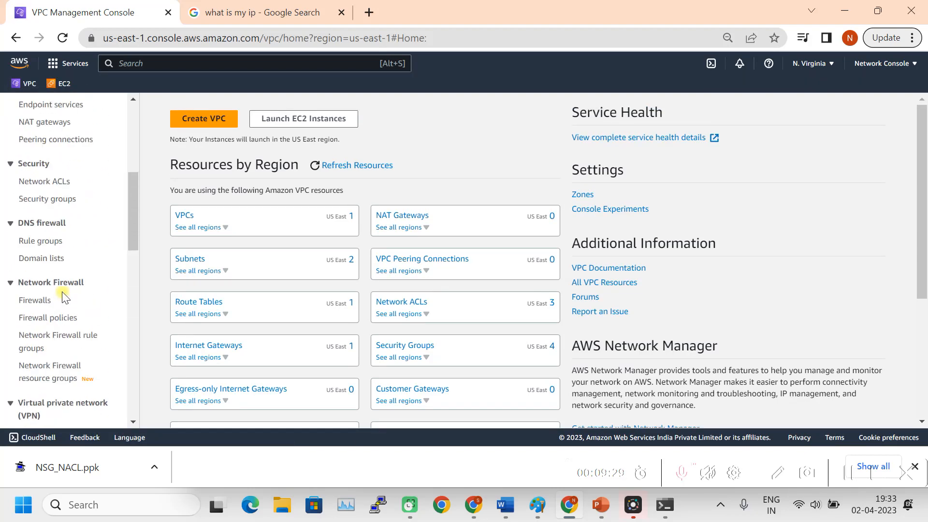
click(57, 185)
Set inbound rule 100 of Dev_NACL to Deny, save it, and check the running ping in Command Prompt
click(363, 219)
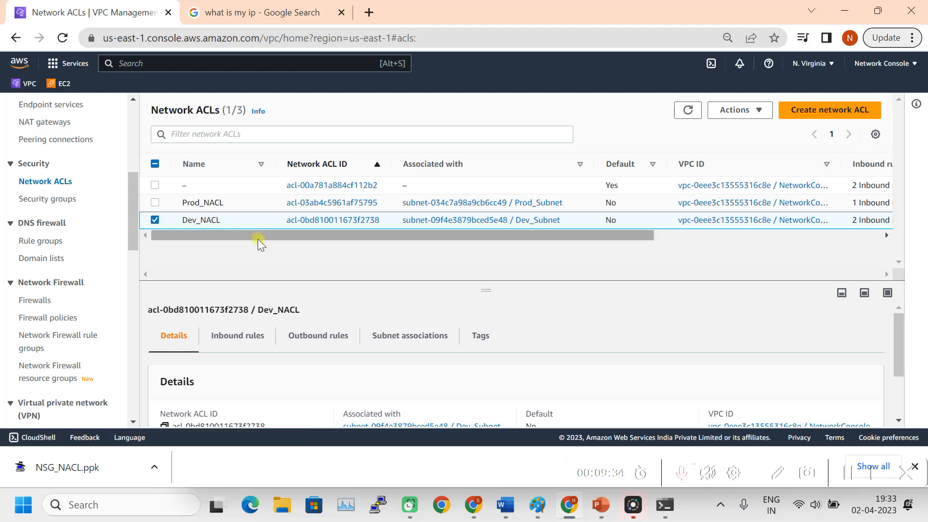
click(240, 335)
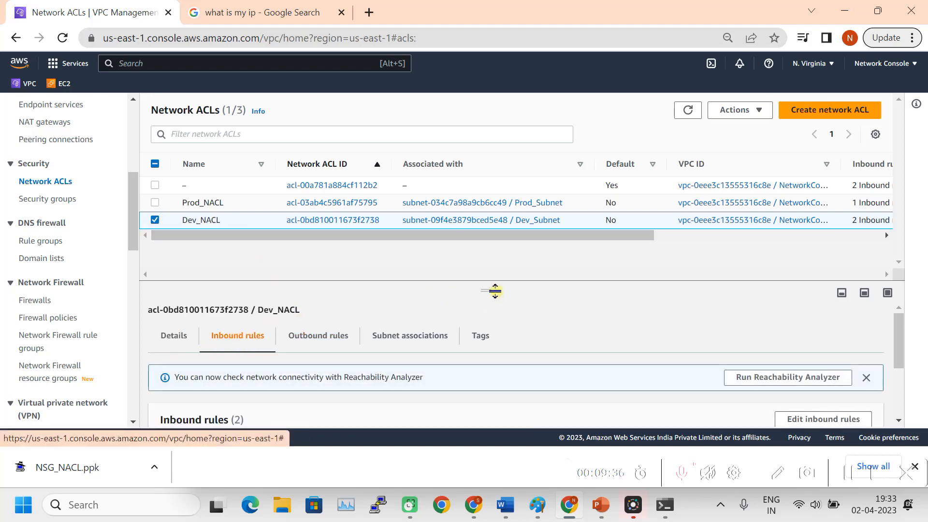
drag(495, 281, 512, 153)
scroll(348, 382, down, 1)
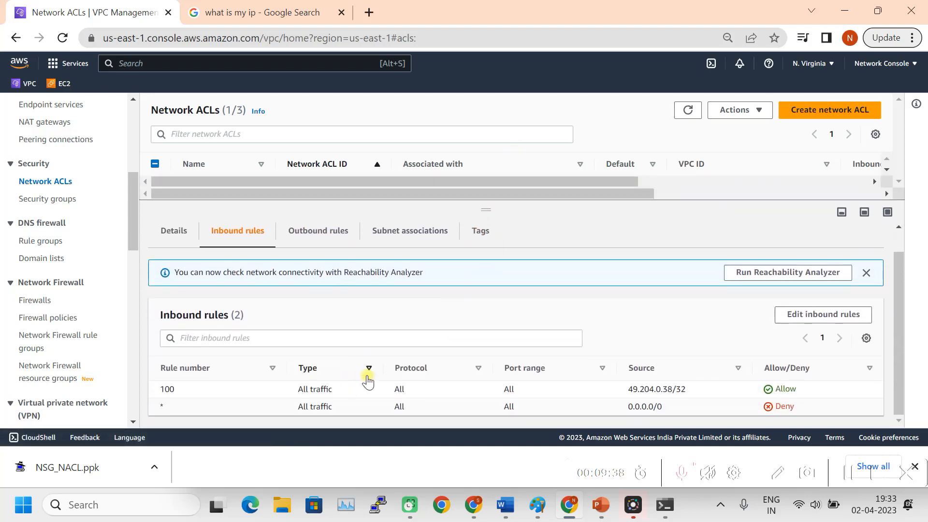
click(787, 316)
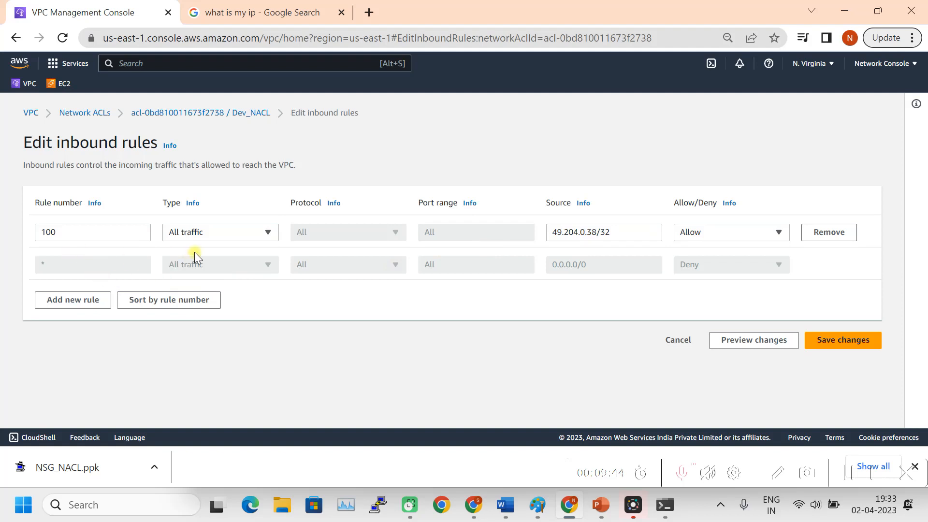
click(779, 233)
click(742, 265)
click(845, 340)
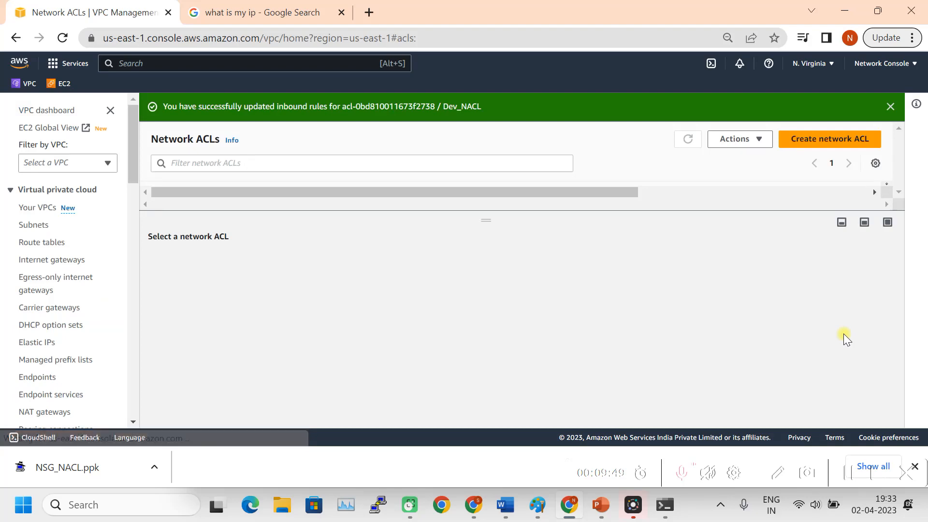
click(670, 513)
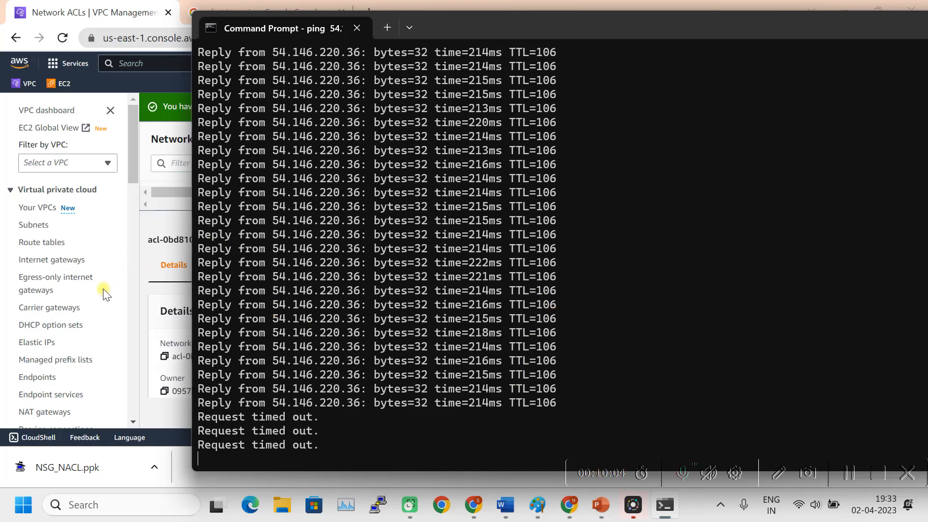
Switch back to Chrome, set inbound rule 100 of Dev_NACL to Allow, and save the change
scroll(82, 344, down, 5)
click(50, 256)
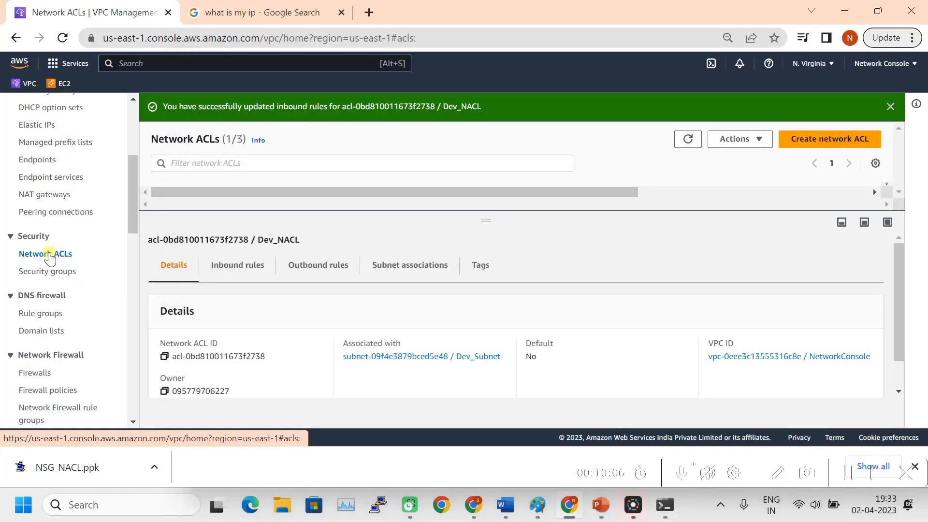
drag(492, 220, 489, 255)
scroll(263, 331, up, 2)
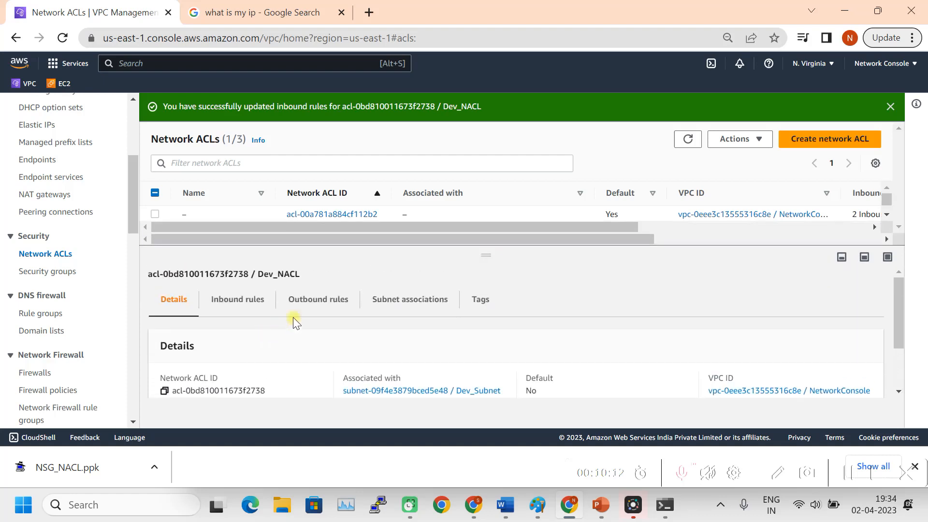
click(249, 302)
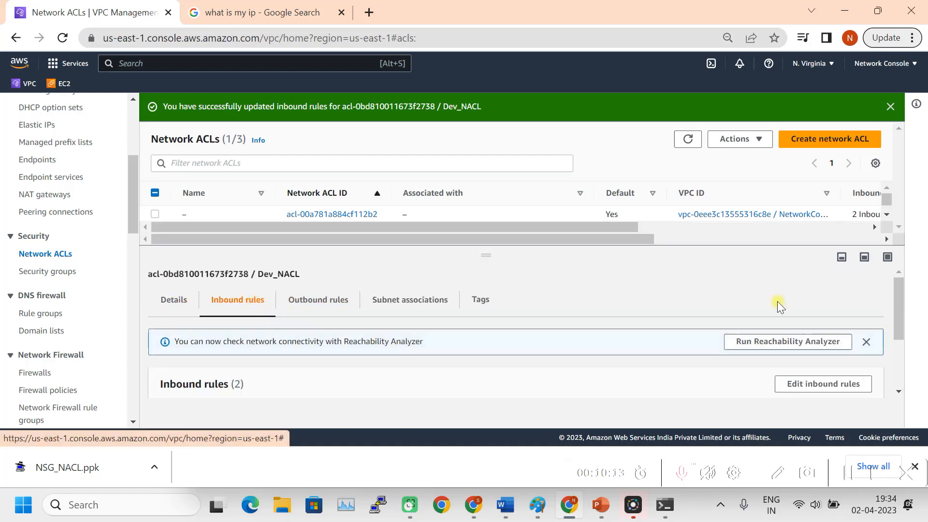
click(822, 384)
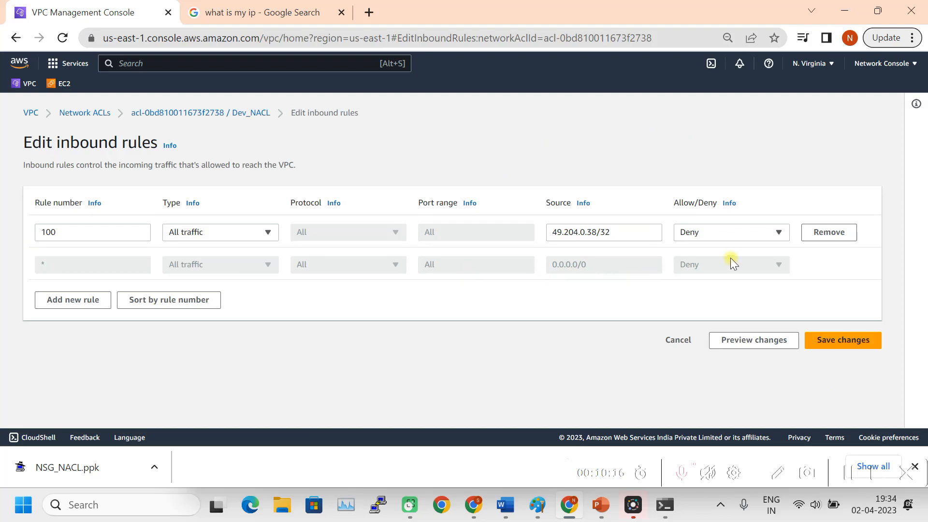
click(776, 232)
click(720, 251)
click(840, 336)
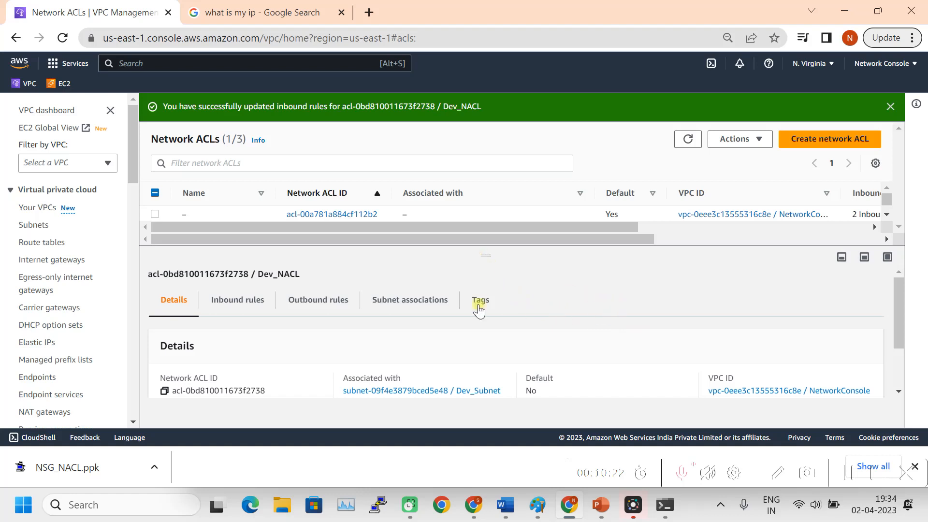
Open the VPC security groups list and switch to Command Prompt to check the running ping
scroll(83, 306, down, 3)
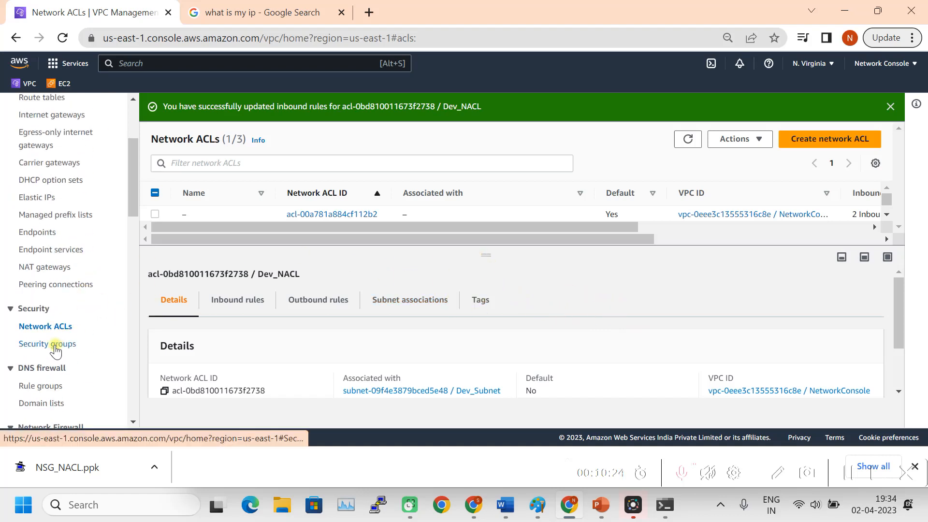
click(56, 351)
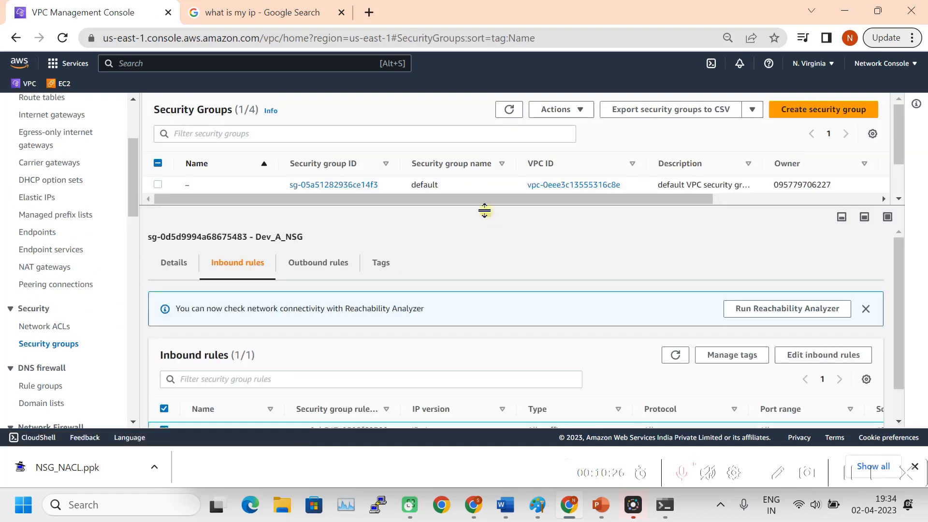
click(665, 505)
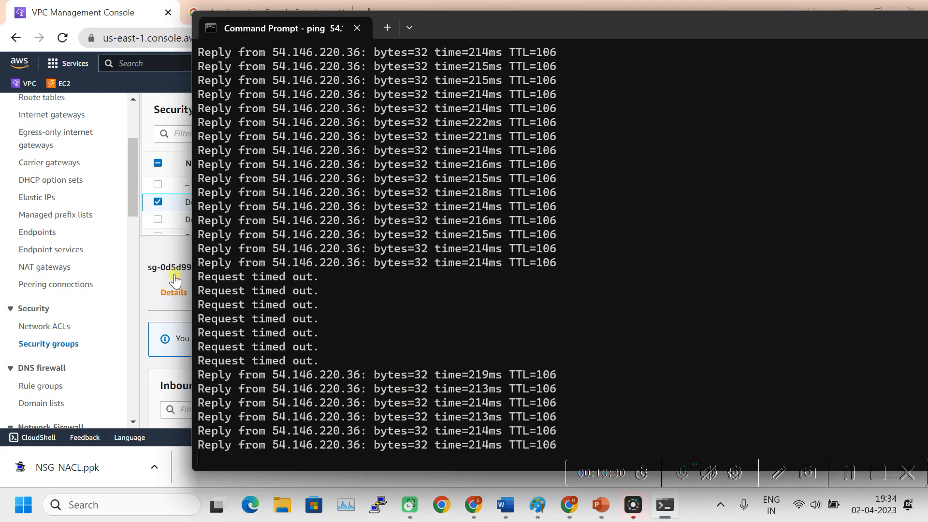
Return to Chrome, delete the All traffic inbound rule from Dev_A_NSG and save, and check the ping in Command Prompt
click(164, 249)
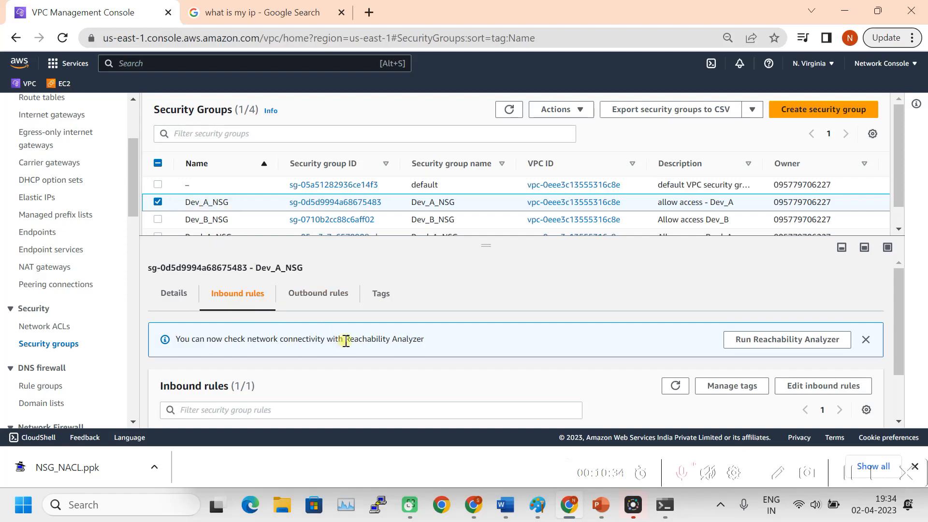
drag(486, 243, 473, 217)
scroll(416, 388, down, 1)
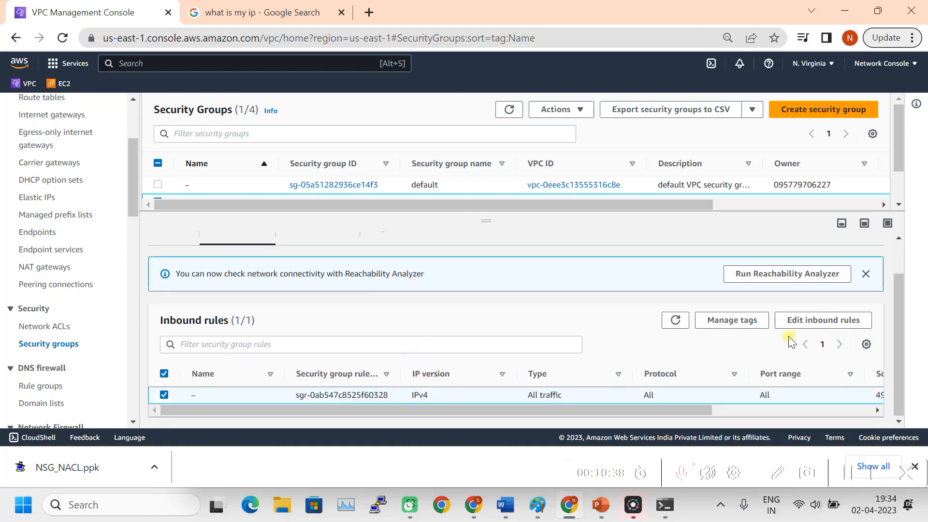
click(821, 321)
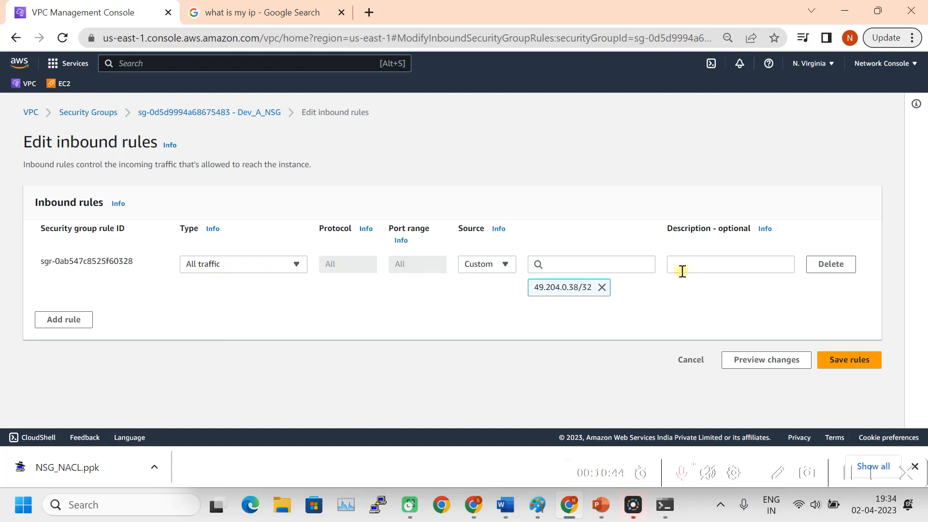
click(840, 267)
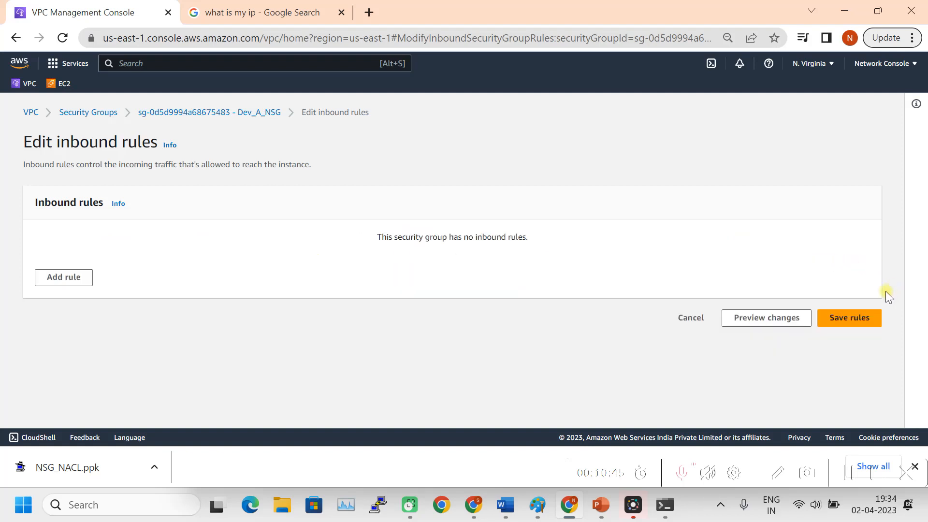
click(851, 319)
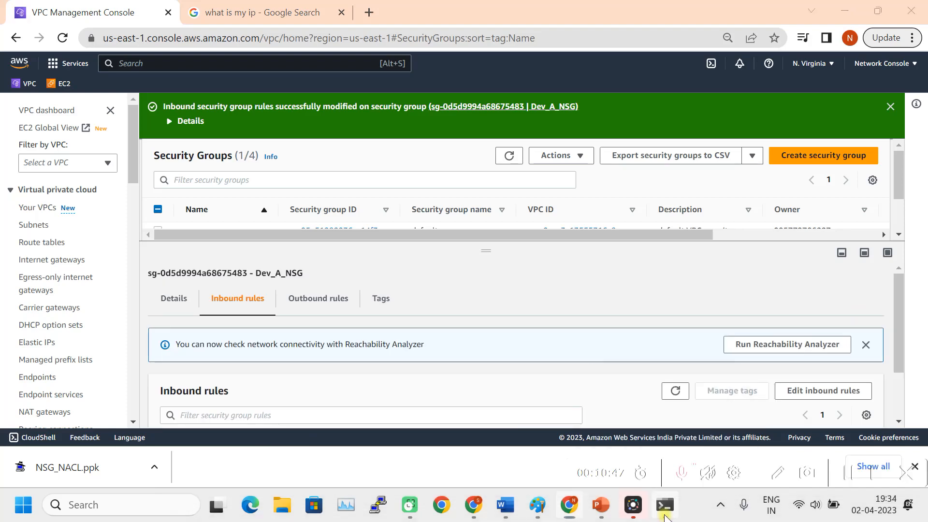
click(666, 516)
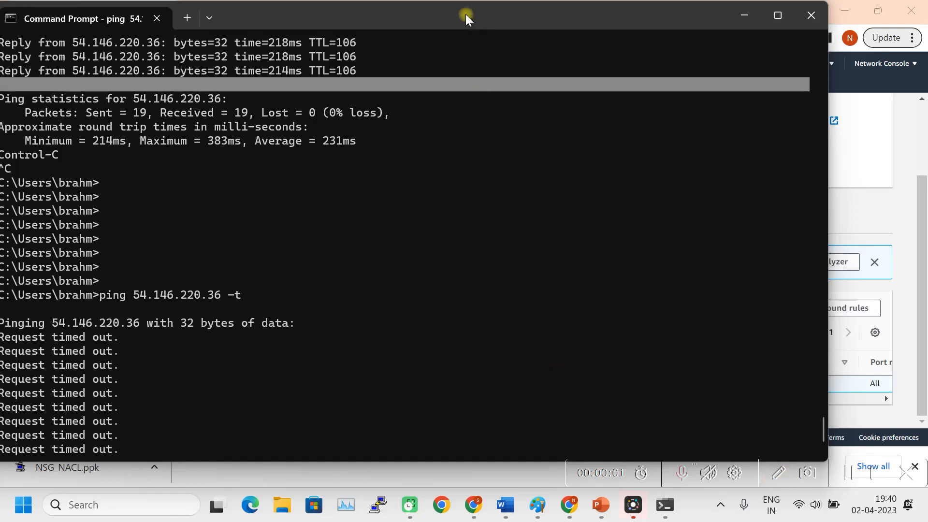
drag(465, 13, 576, 29)
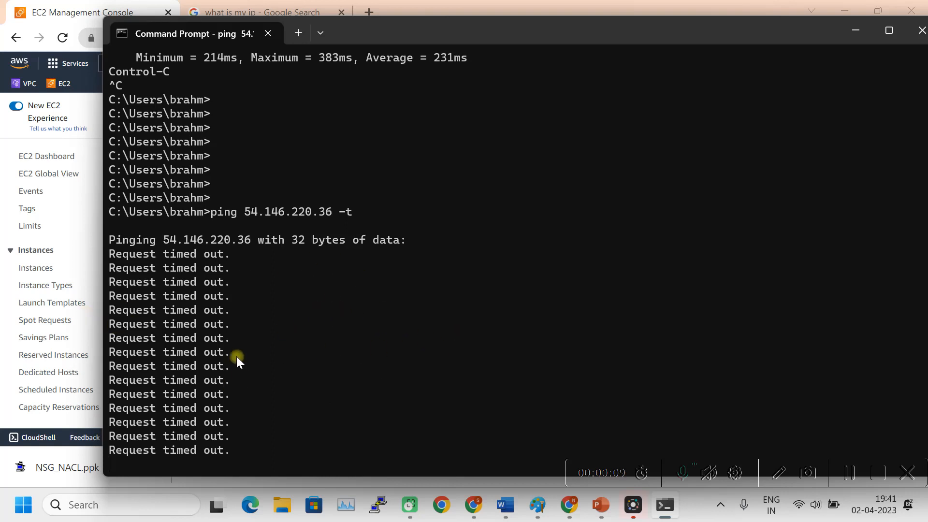
Switch back to Chrome and add an inbound rule to Dev_A_NSG allowing All traffic from My IP, and save it
click(26, 85)
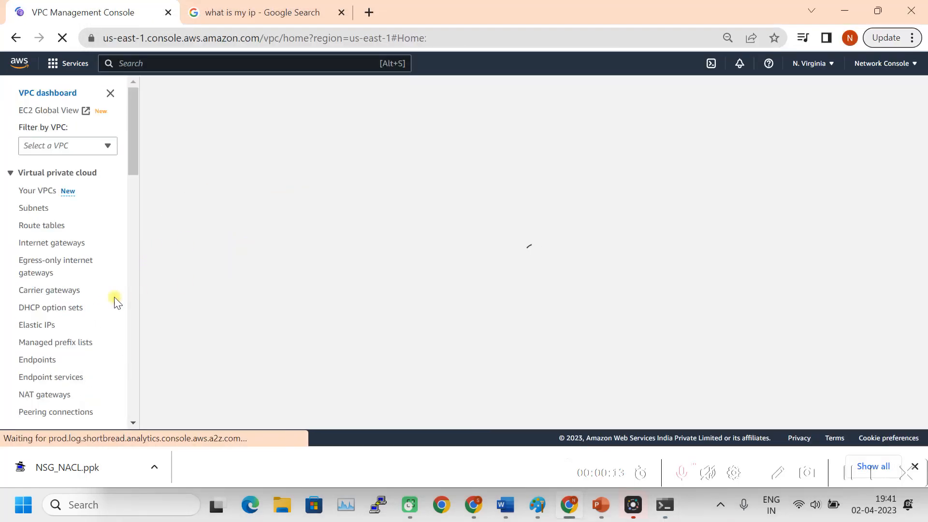
scroll(66, 332, down, 4)
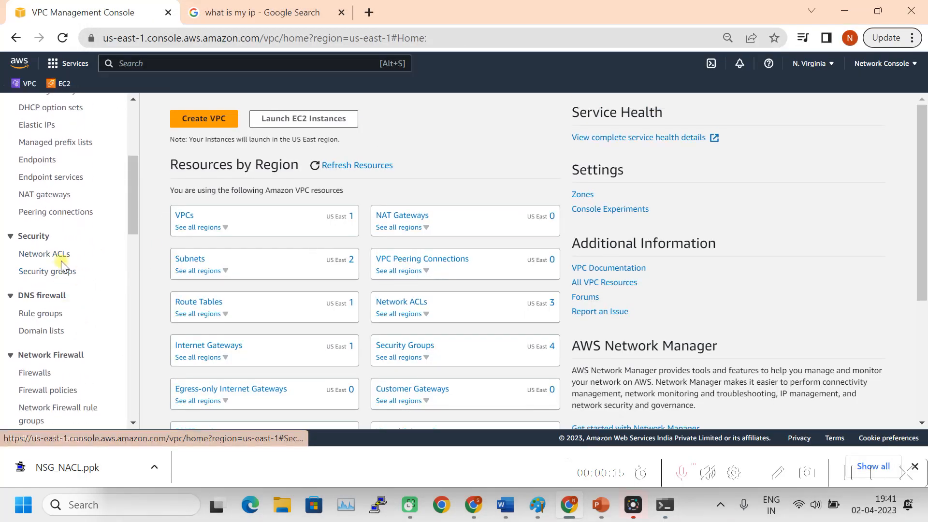
click(61, 272)
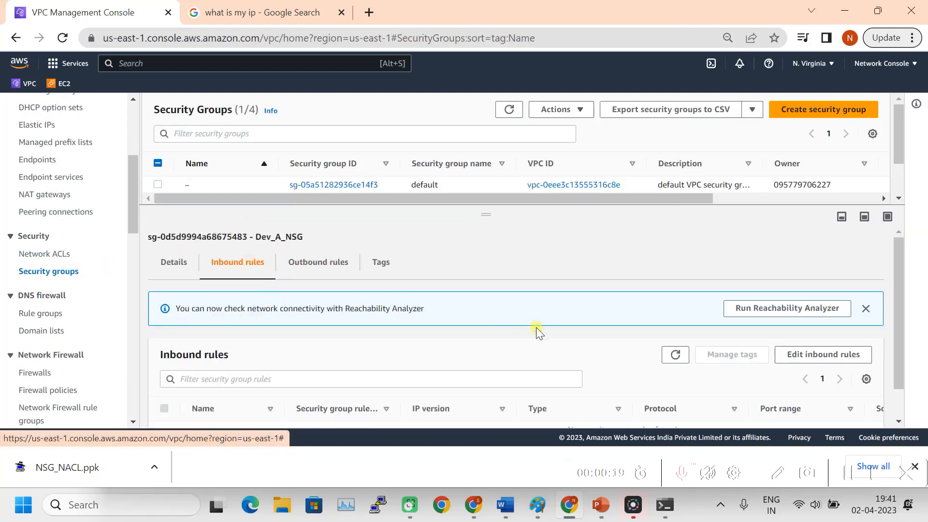
scroll(529, 325, down, 2)
click(828, 320)
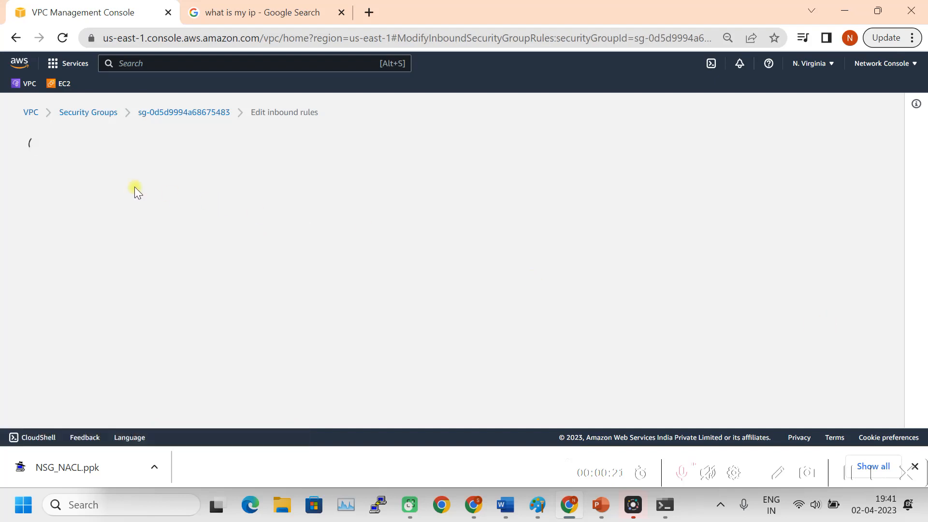
click(64, 277)
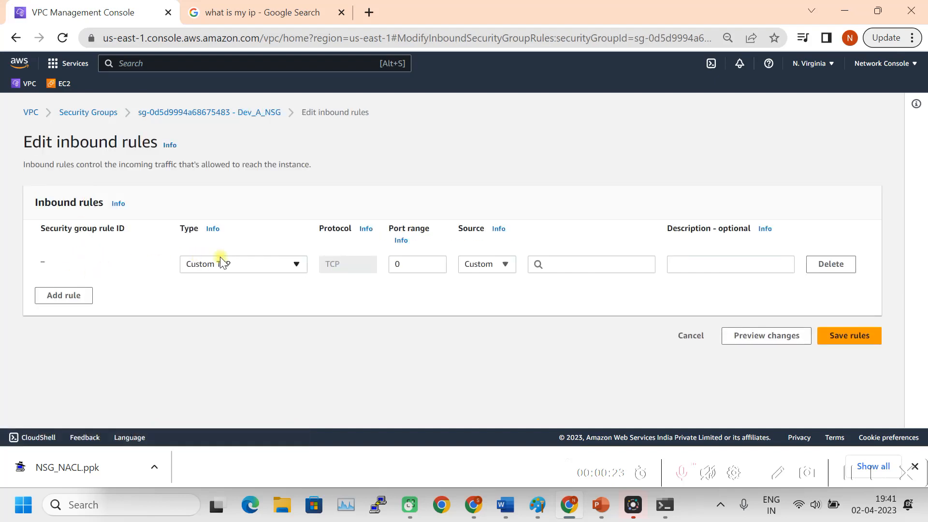
click(269, 268)
scroll(232, 222, down, 2)
click(213, 208)
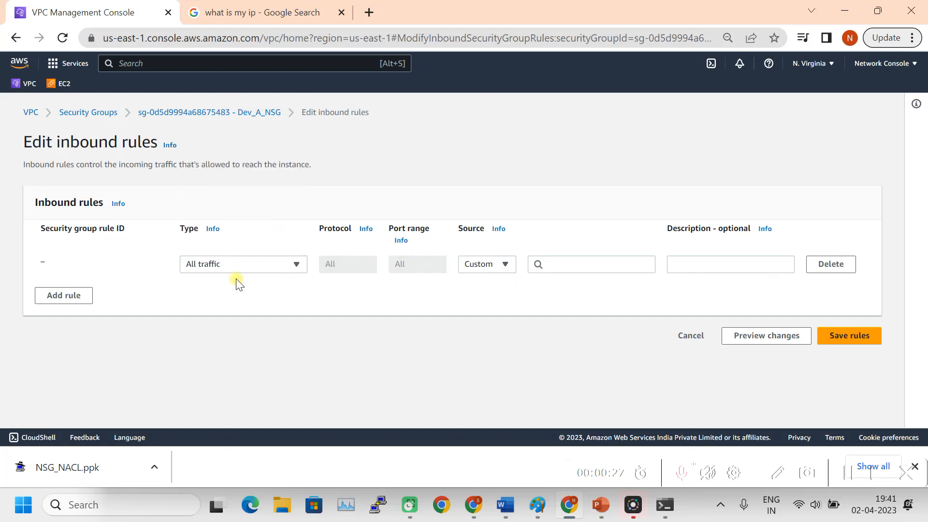
click(505, 269)
click(487, 352)
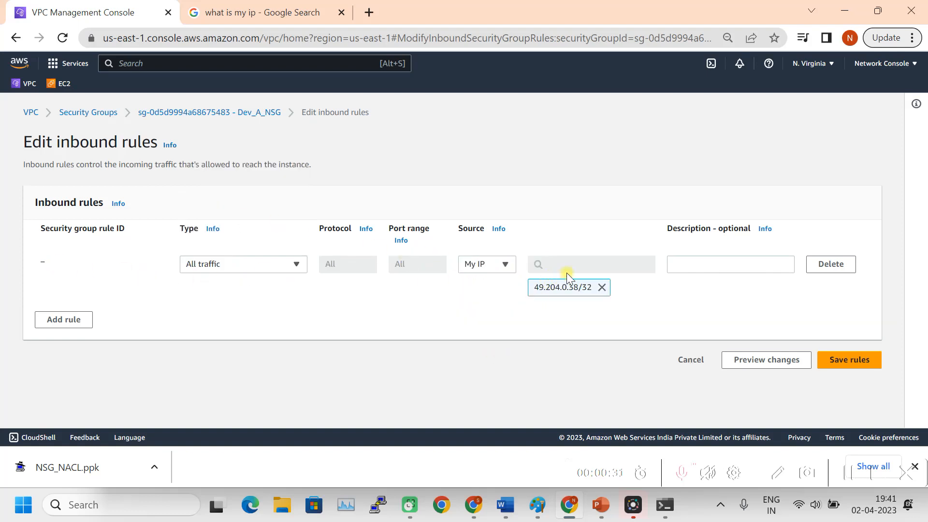
click(848, 360)
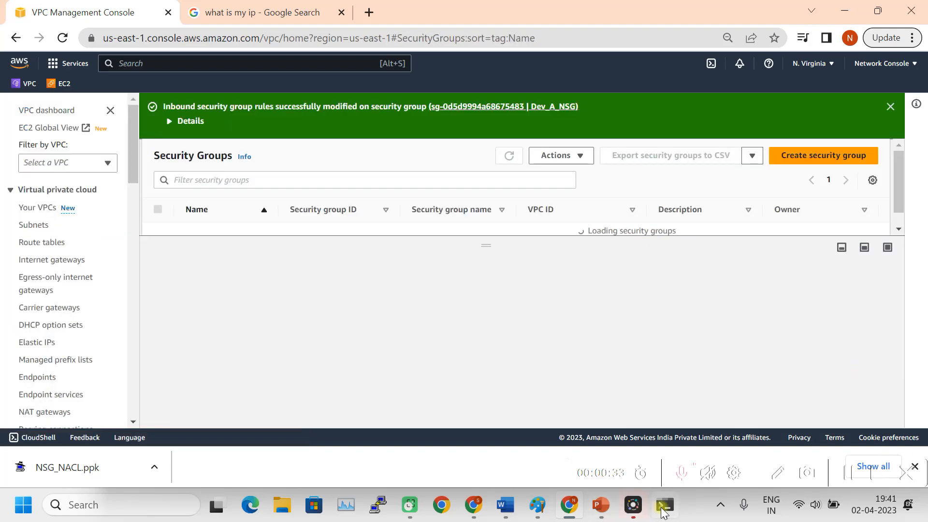
Switch to Command Prompt and examine the continuous ping to 54.146.220.36 beside the console
click(664, 506)
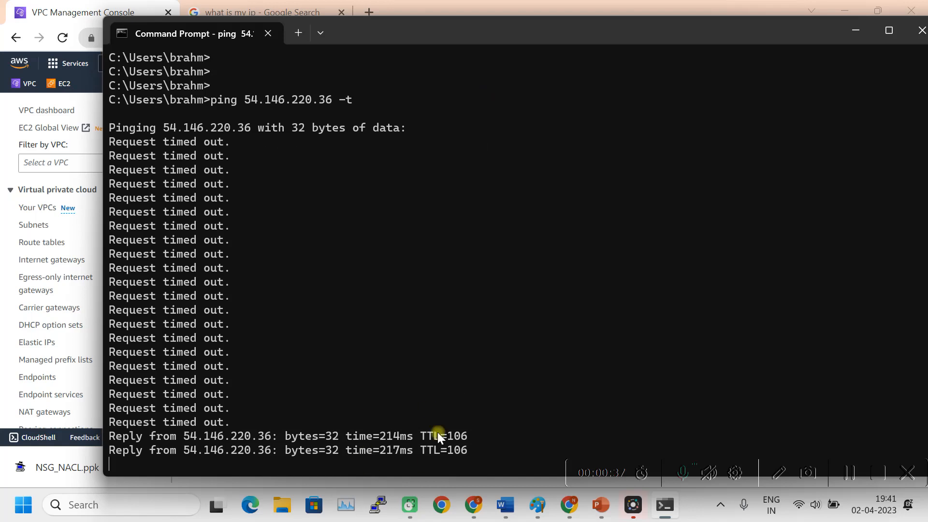
drag(447, 36, 753, 31)
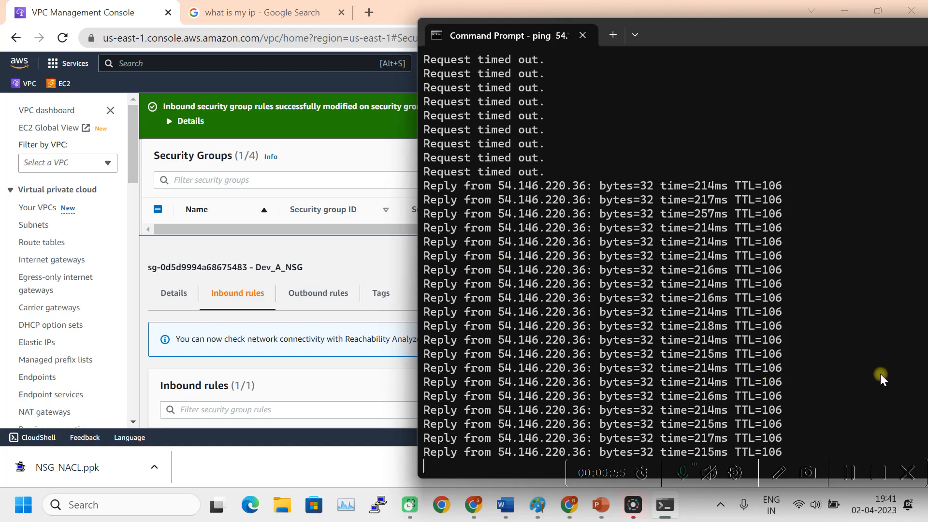
click(849, 473)
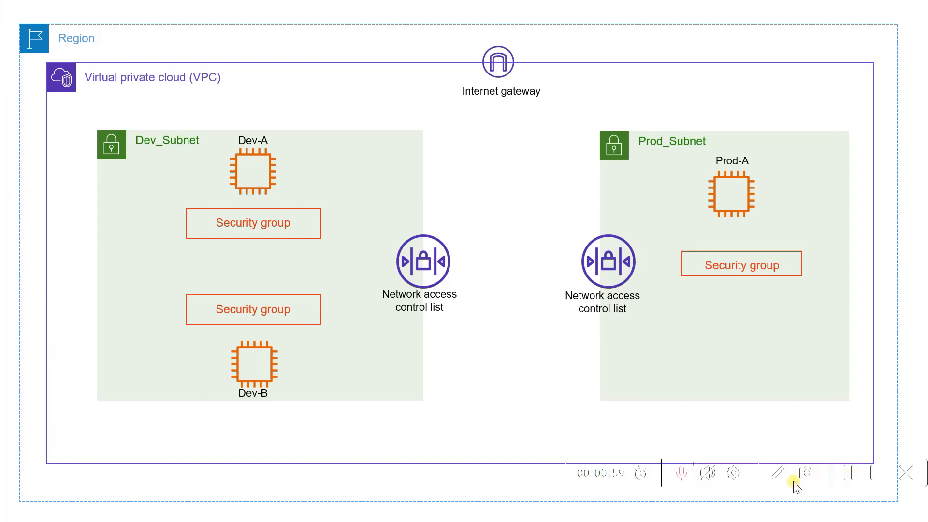
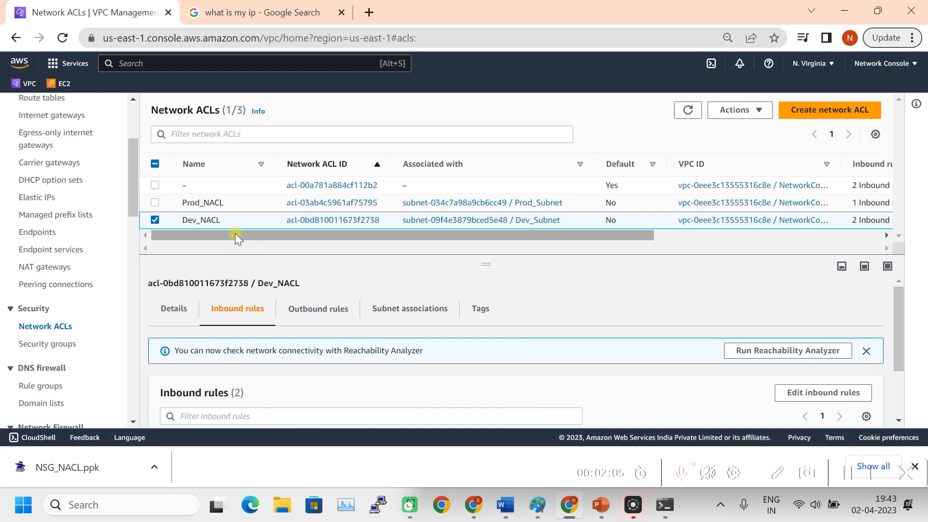
Select Prod_NACL in place of Dev_NACL and review its inbound and outbound rules
click(154, 221)
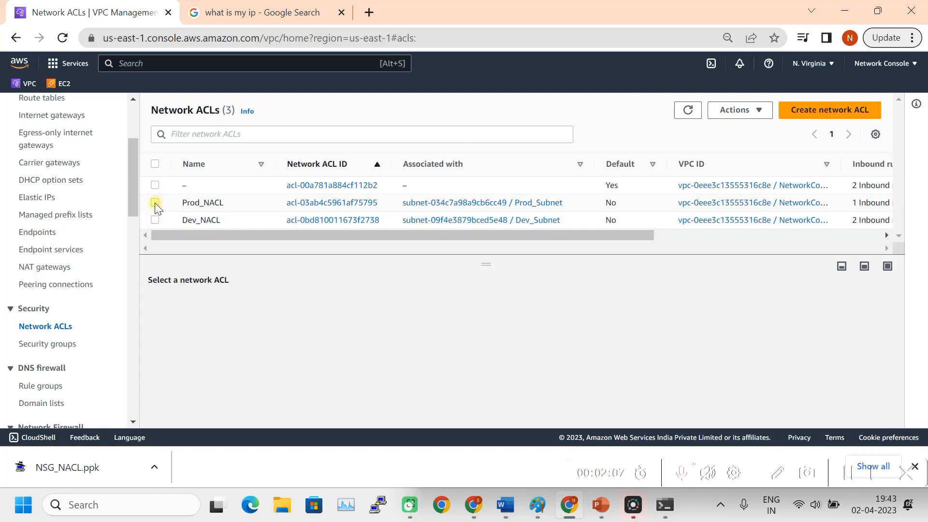
click(155, 204)
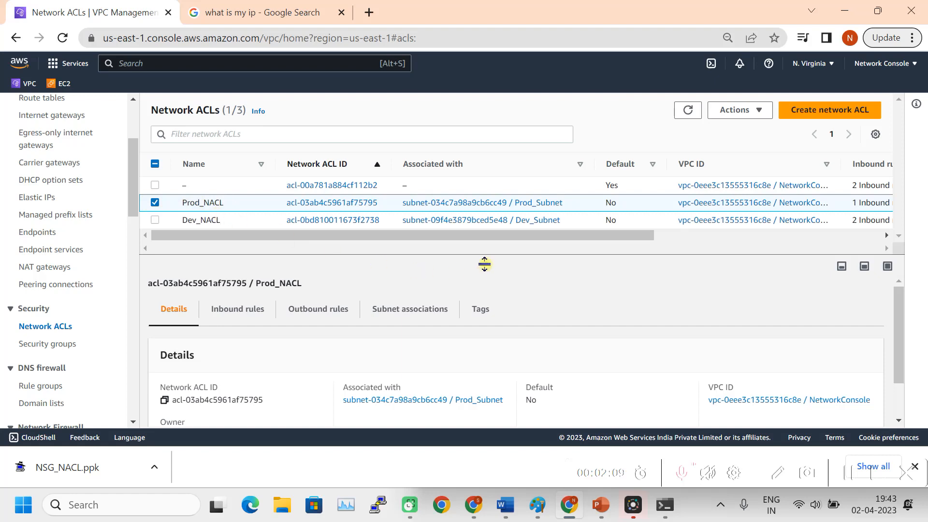
drag(484, 264, 497, 233)
click(237, 278)
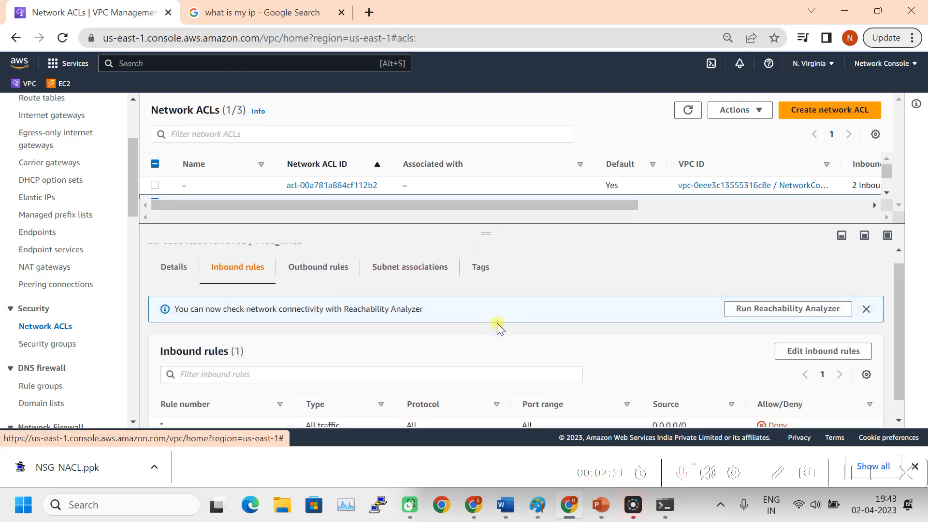
scroll(497, 323, down, 1)
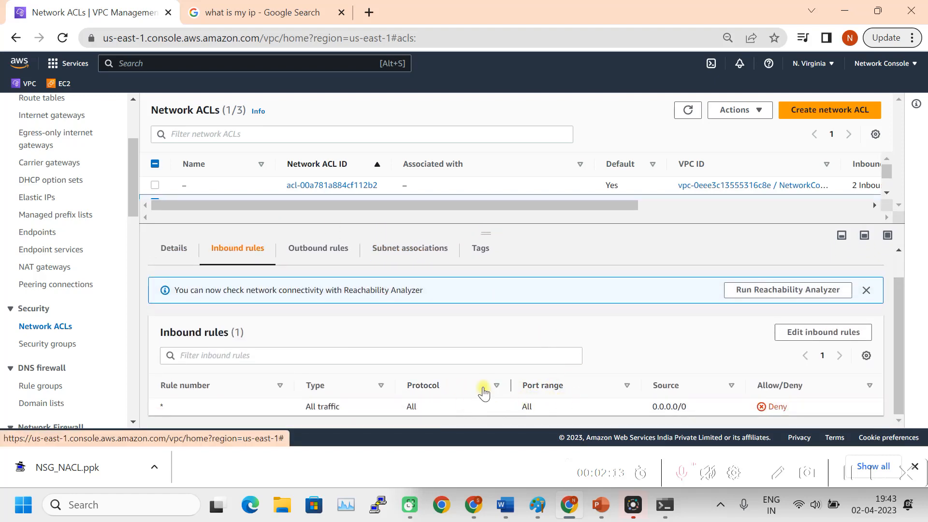
click(318, 251)
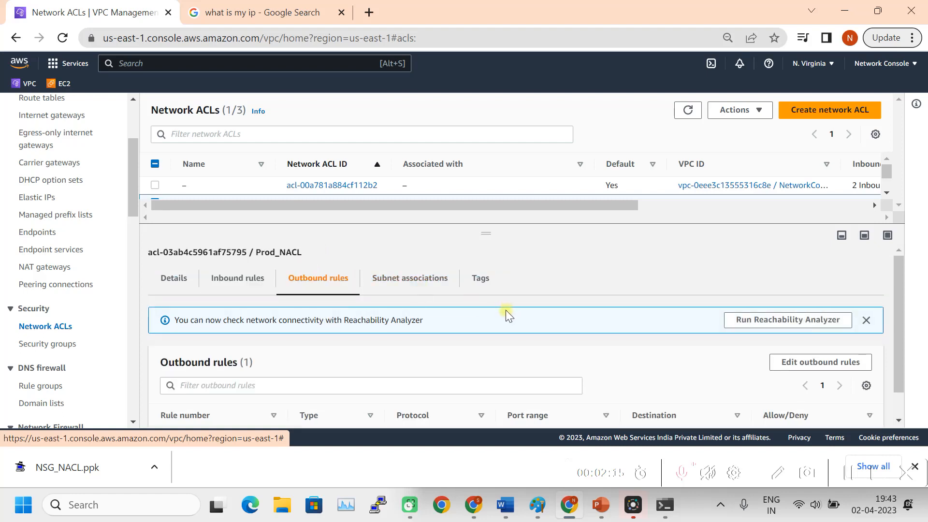
click(245, 249)
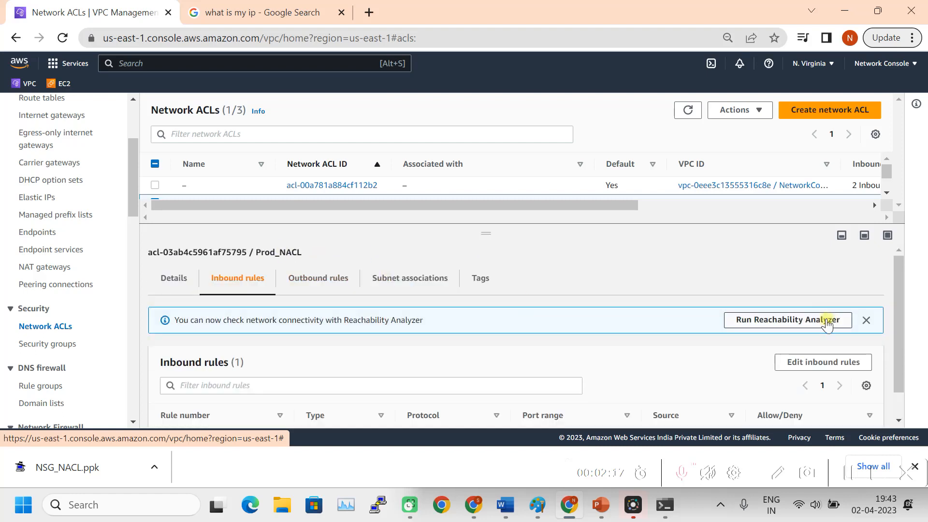
click(830, 364)
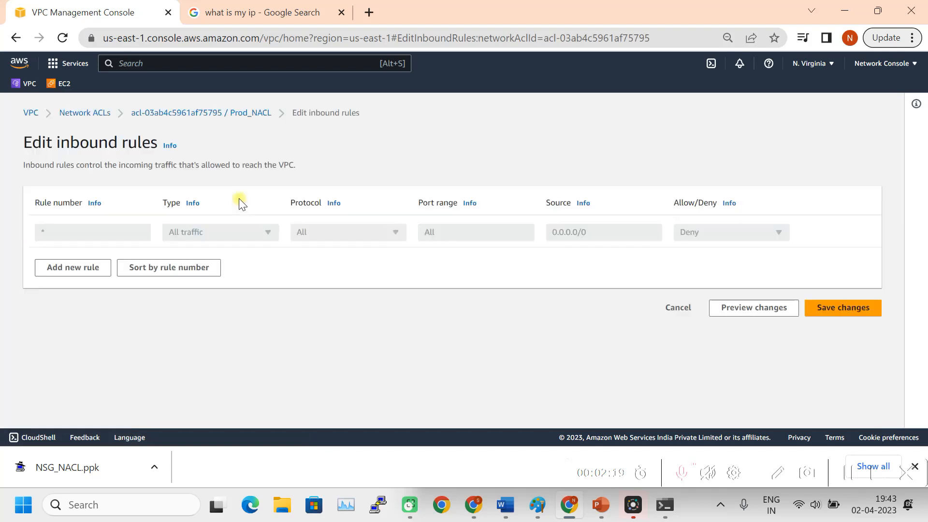
click(84, 280)
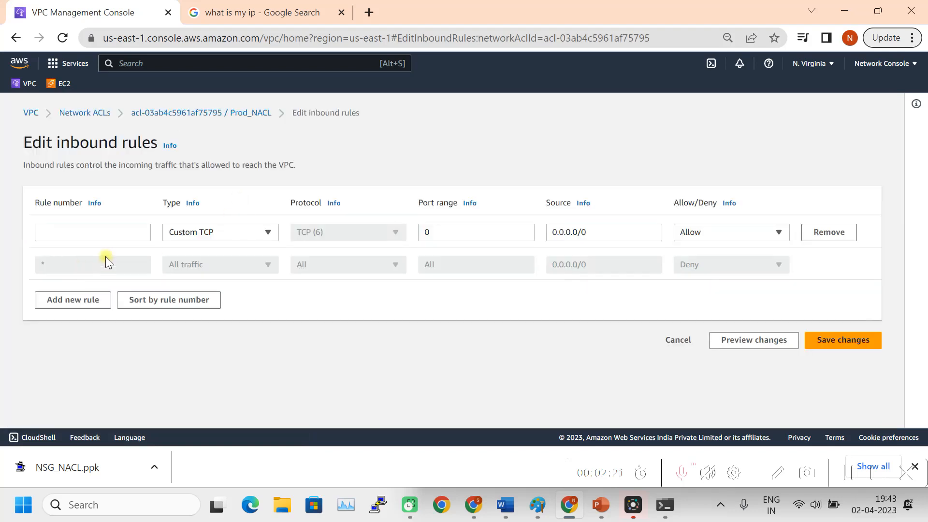
click(81, 234)
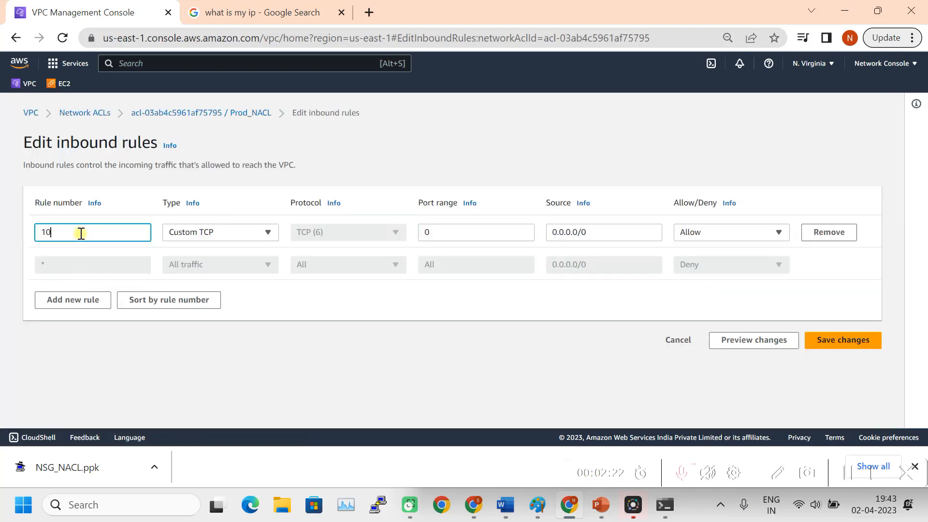
click(212, 237)
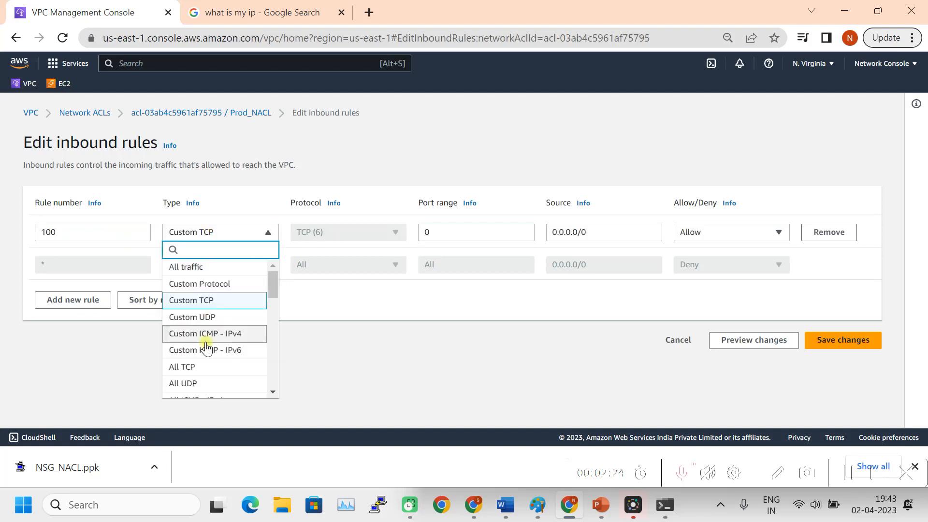
scroll(207, 372, down, 2)
scroll(222, 367, down, 1)
scroll(230, 356, up, 3)
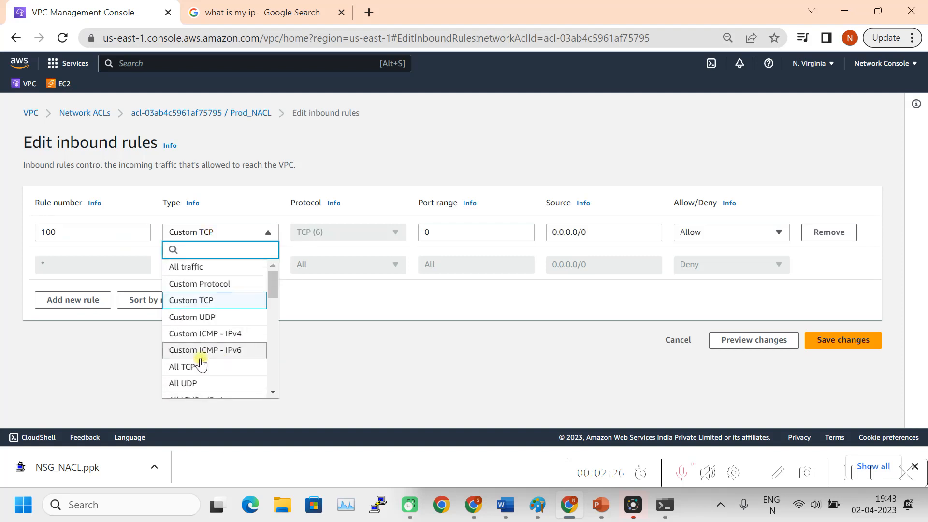
click(192, 267)
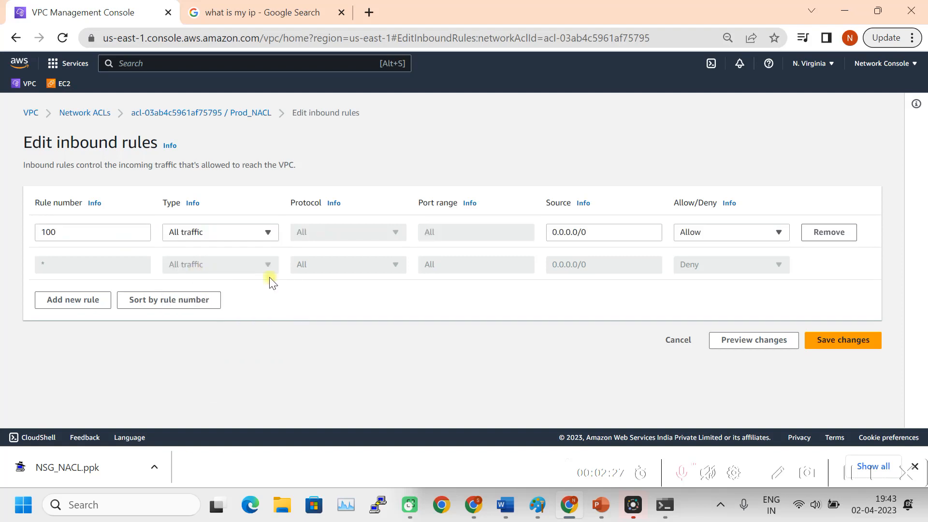
triple_click(600, 227)
text(49.204.0.38)
text(/32)
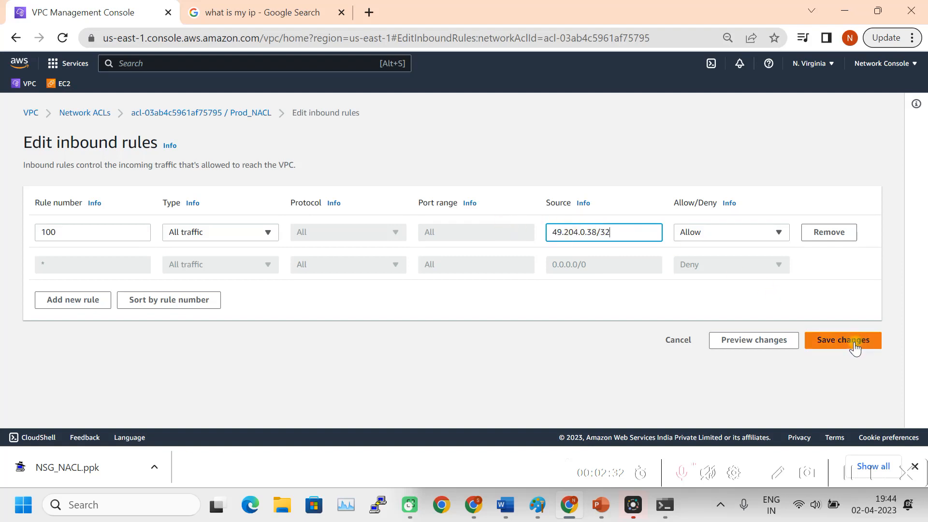
click(853, 342)
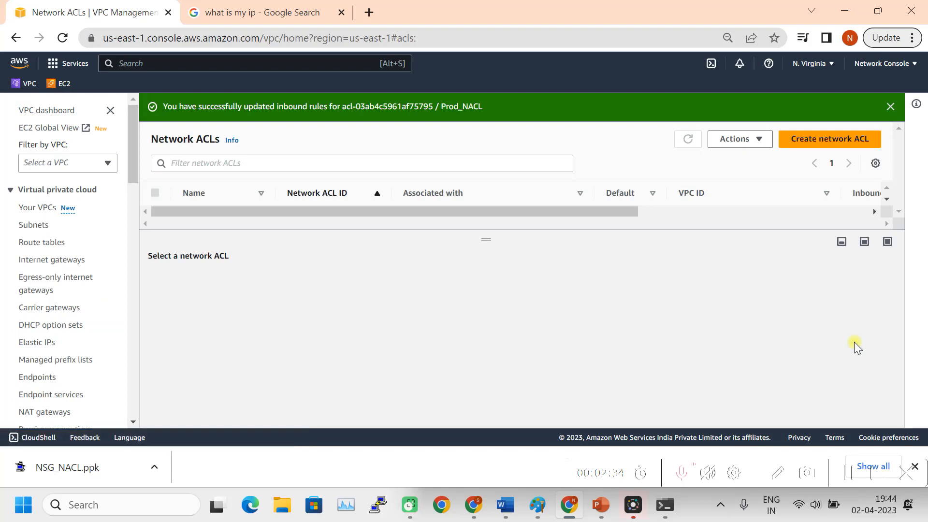
Add outbound rule 100 to Prod_NACL allowing All traffic to destination 49.204.0.38/32, and save the changes
click(338, 286)
scroll(543, 365, down, 2)
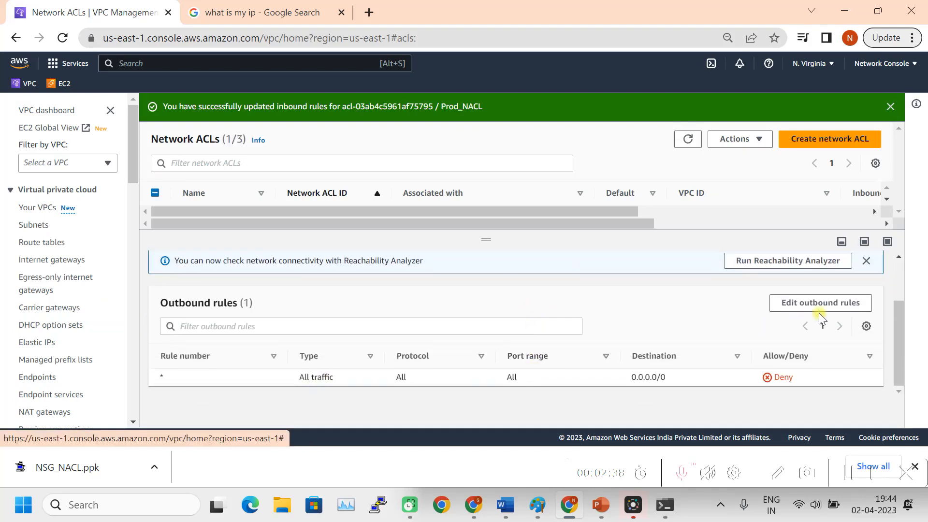
click(842, 305)
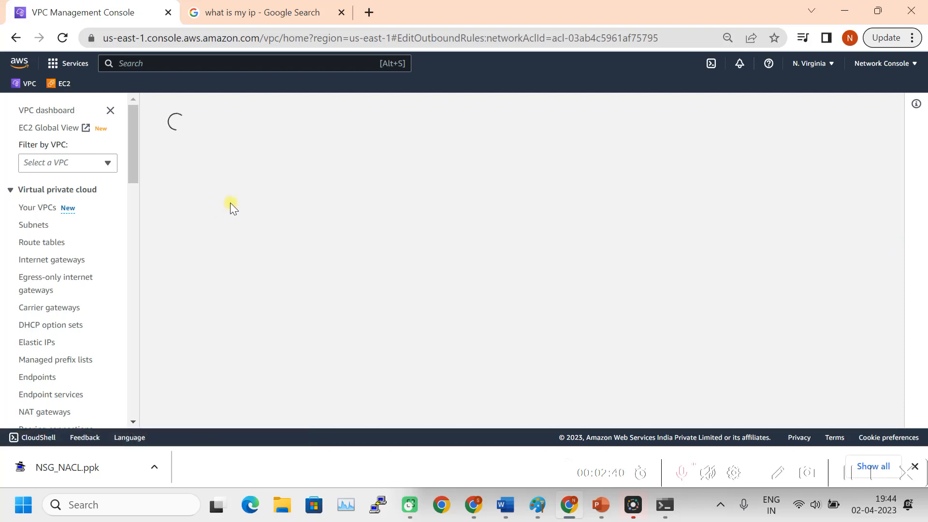
click(82, 269)
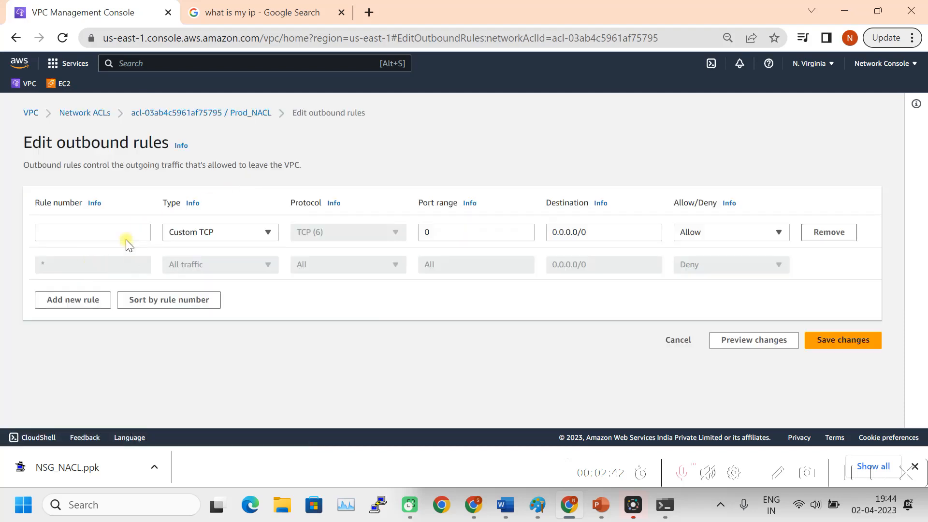
click(96, 232)
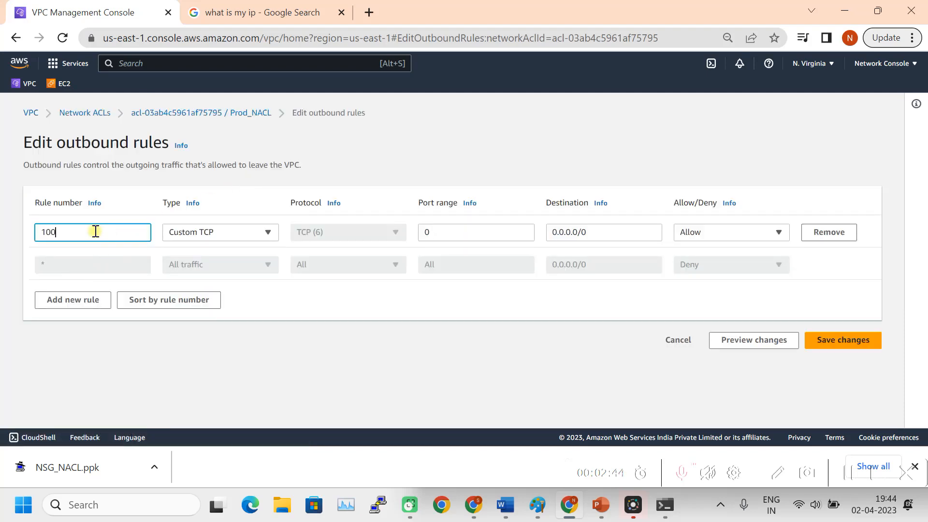
click(223, 235)
click(205, 265)
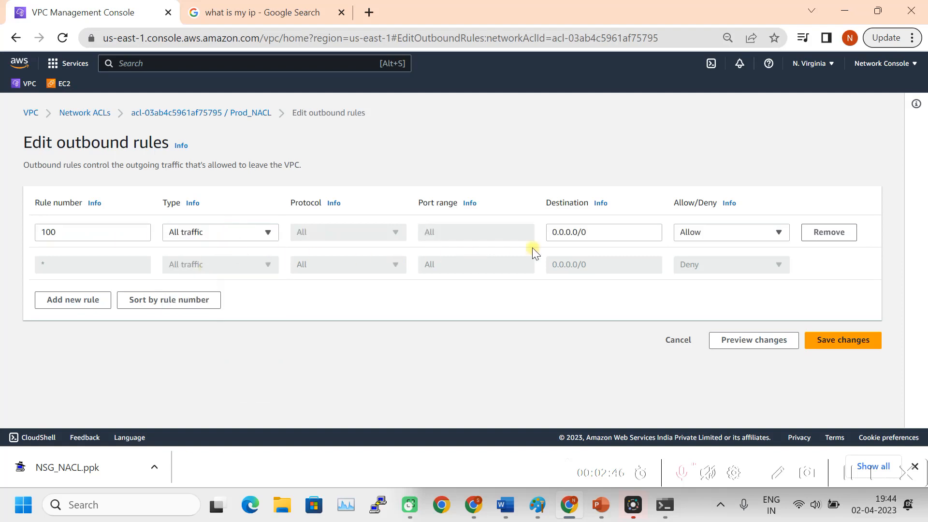
triple_click(621, 233)
text(49.204.0.38)
text(/32)
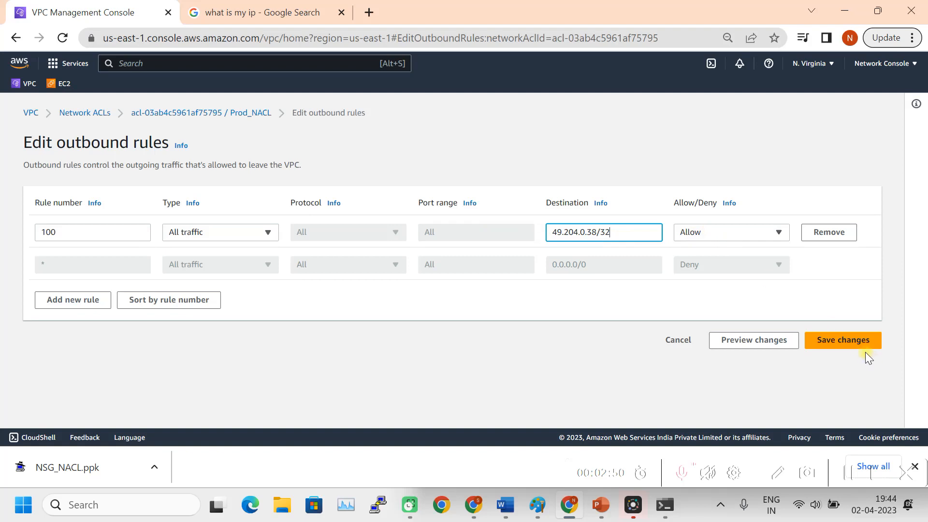
click(852, 337)
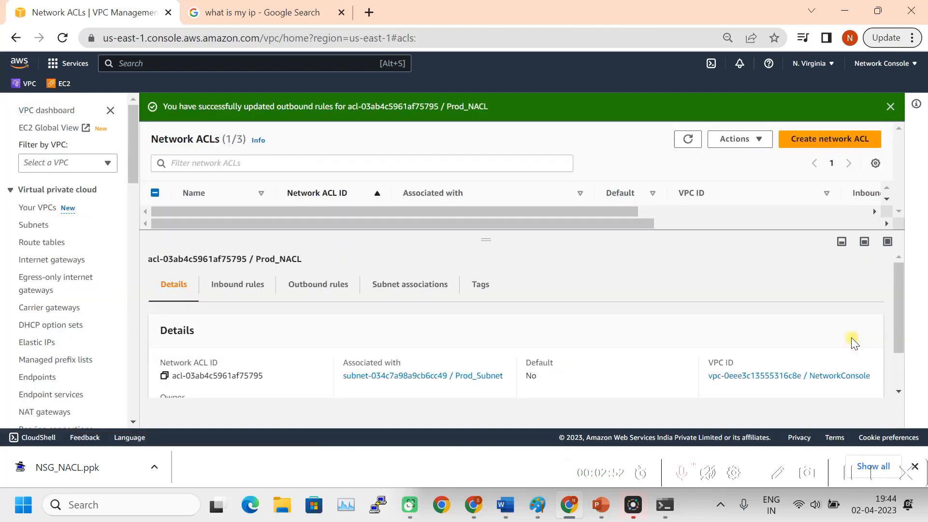
Open the VPC security groups list and review the source of Dev_A_NSG's inbound rule
drag(484, 241, 484, 294)
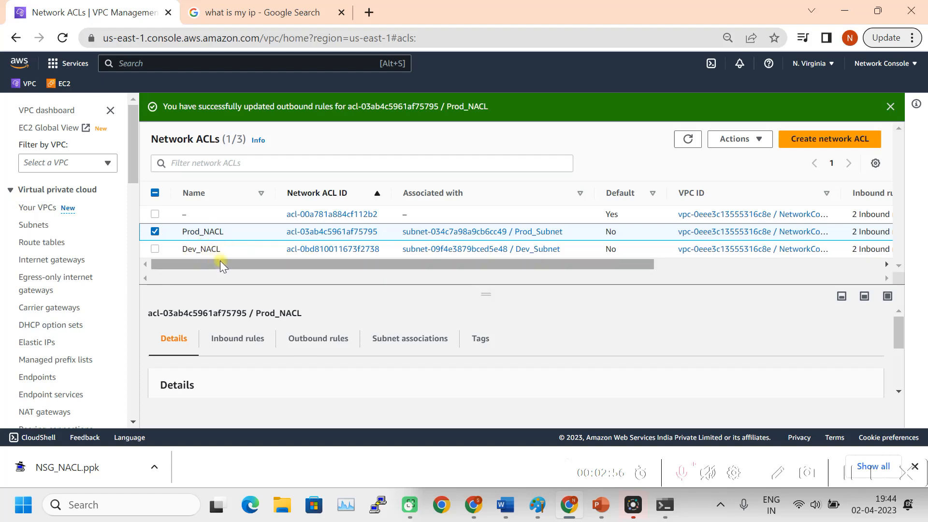
drag(354, 262, 310, 276)
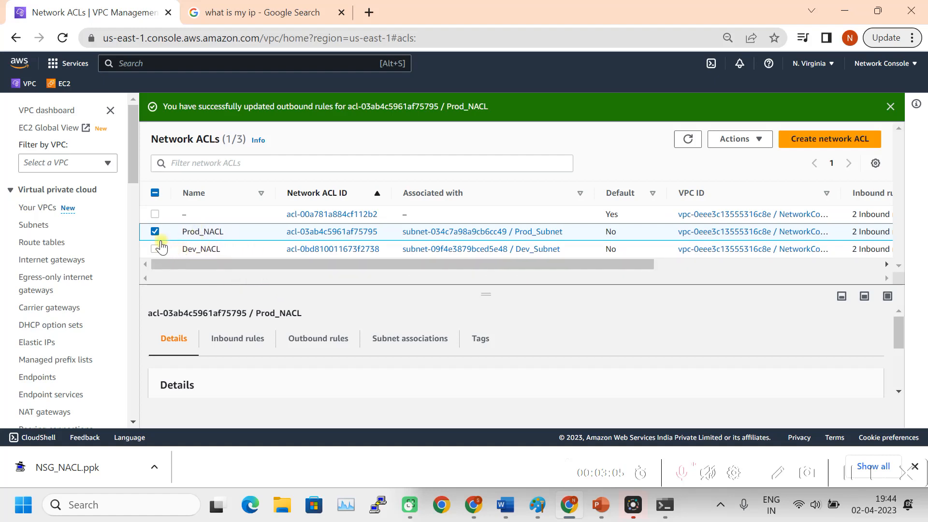
scroll(112, 285, down, 5)
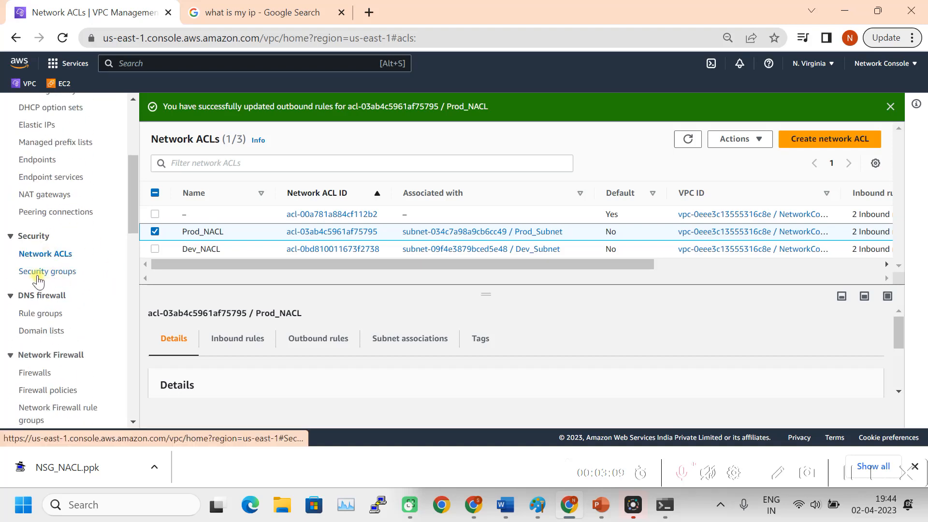
click(40, 274)
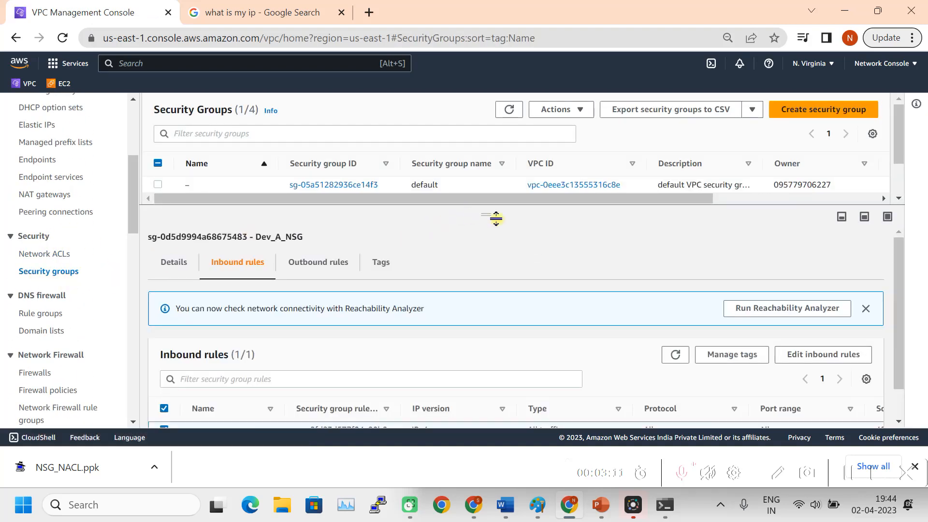
drag(493, 226, 480, 265)
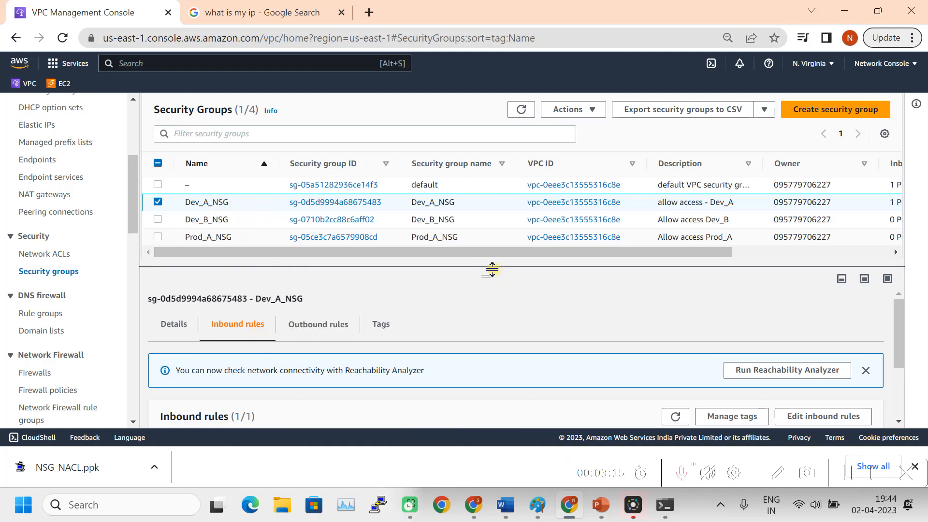
drag(491, 272, 489, 209)
scroll(522, 334, down, 1)
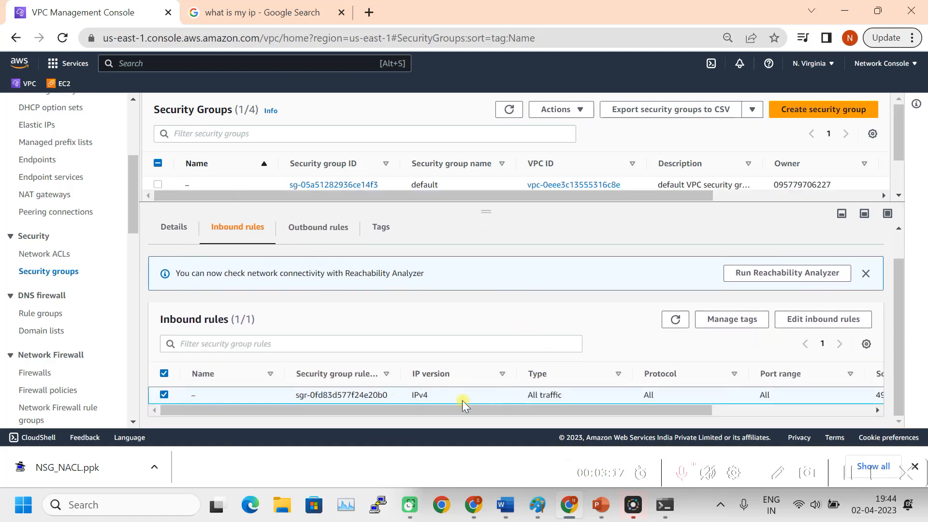
drag(457, 410, 667, 415)
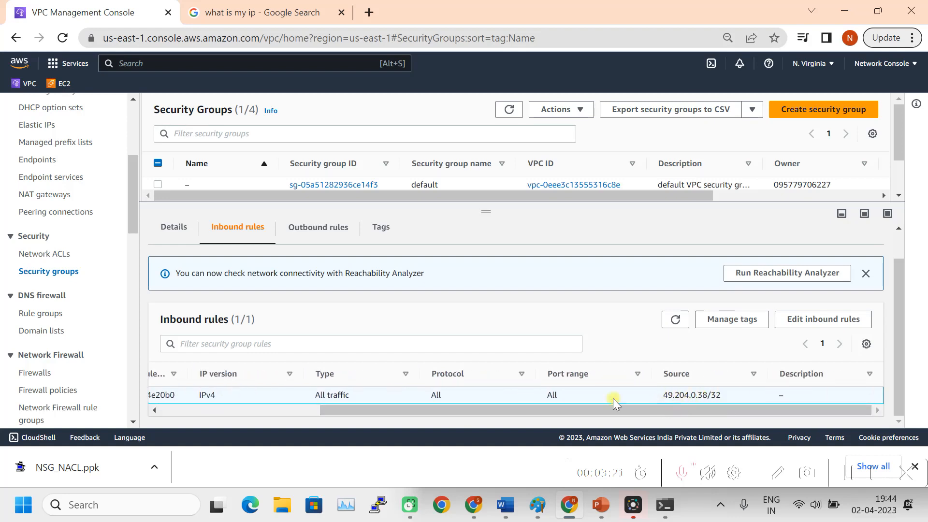
drag(484, 213, 484, 265)
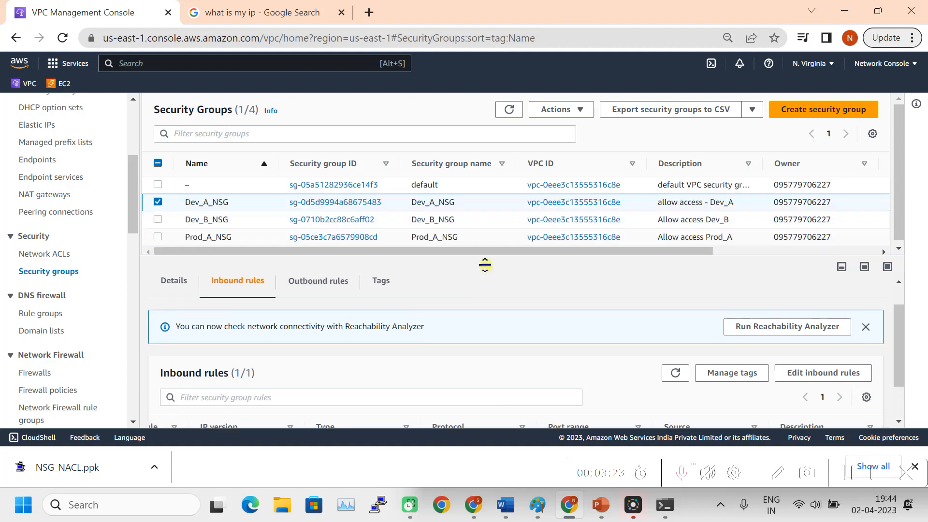
Select Dev_B_NSG in place of Dev_A_NSG in the security groups list
click(161, 202)
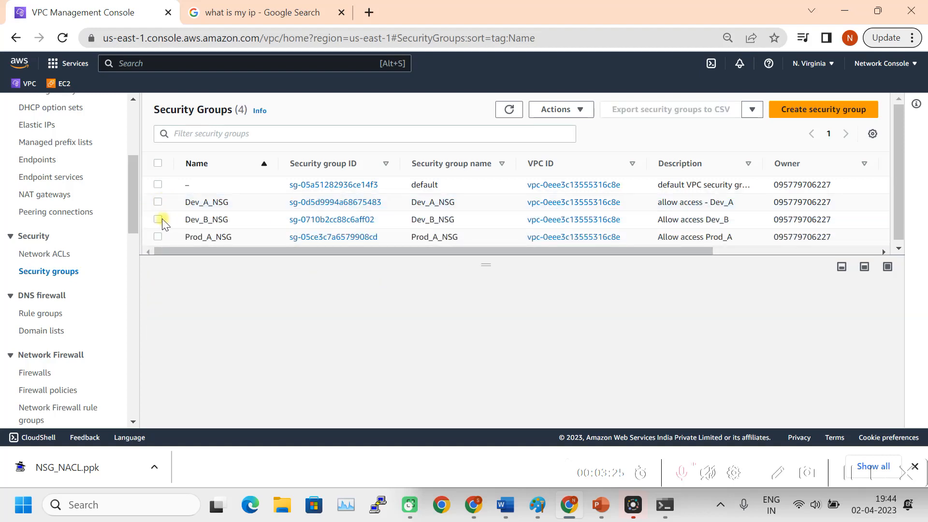
click(157, 220)
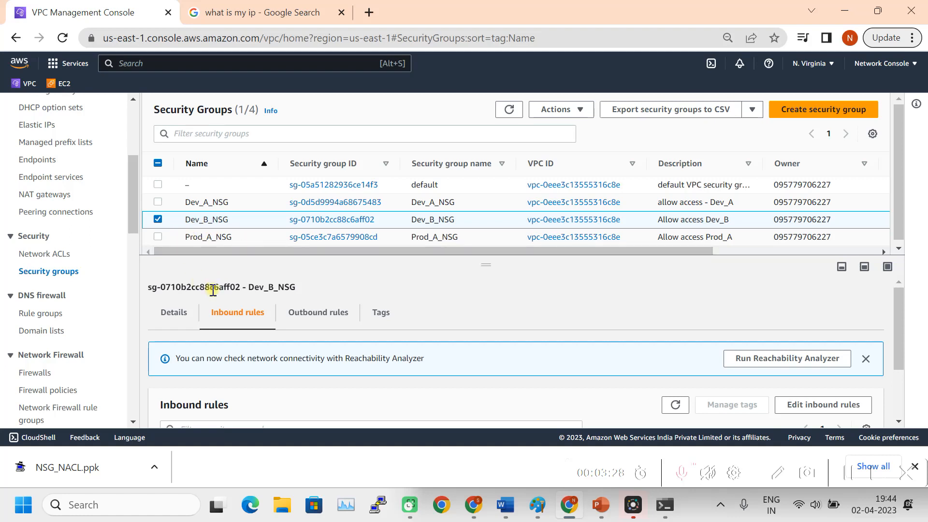
Add an inbound rule of type All traffic to the Dev_B_NSG security group
drag(495, 271, 495, 242)
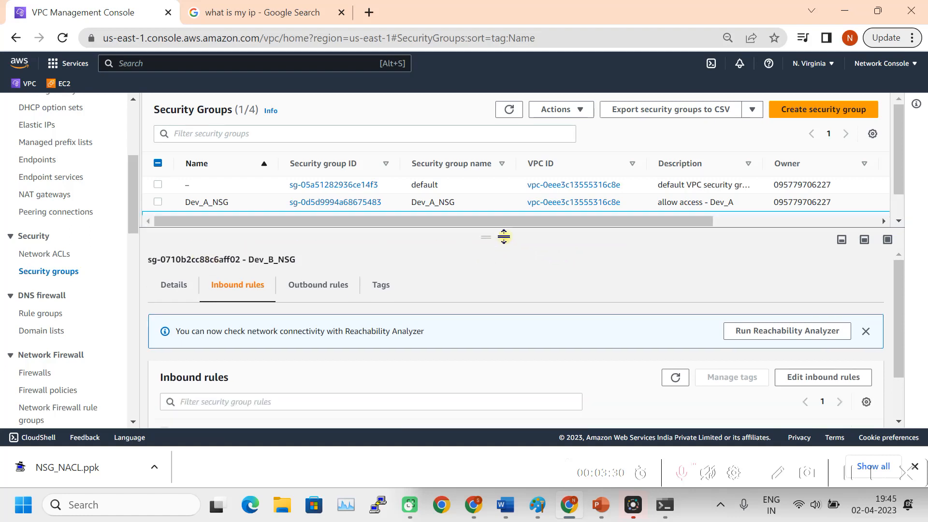
scroll(387, 339, down, 2)
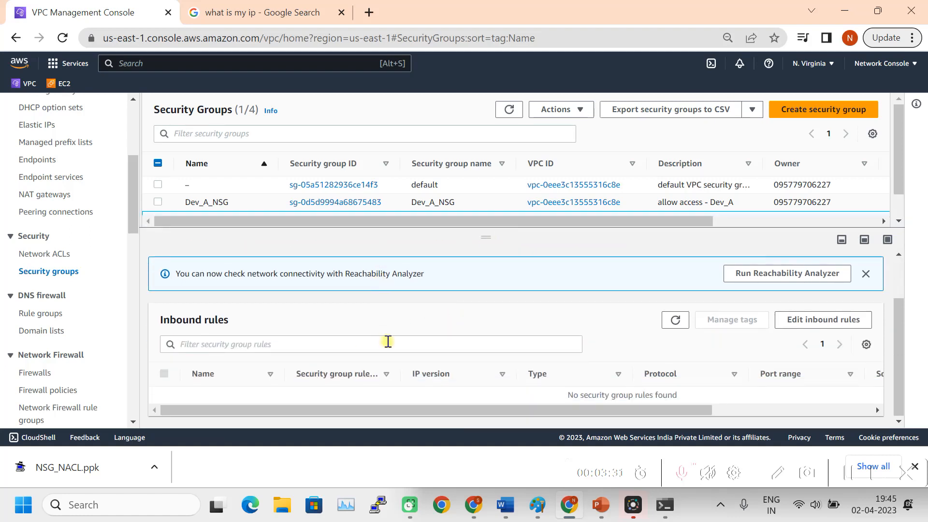
click(815, 321)
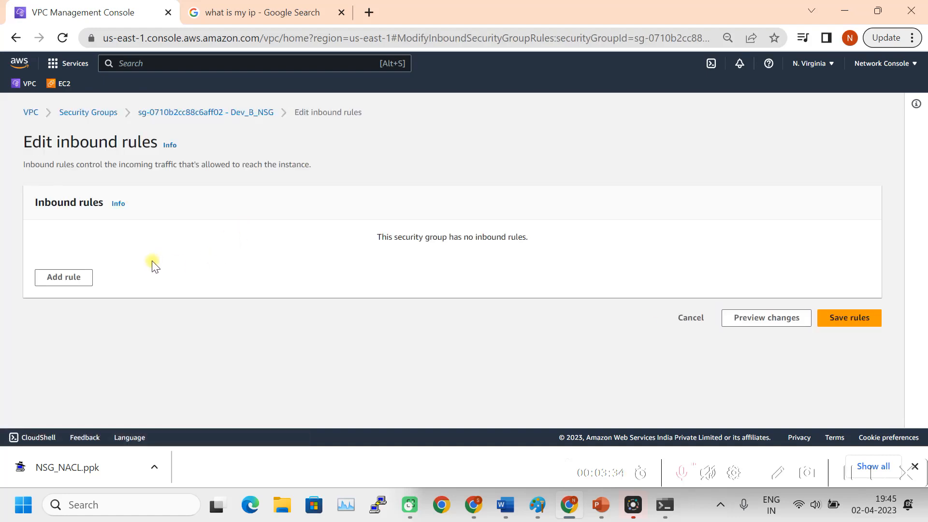
click(75, 288)
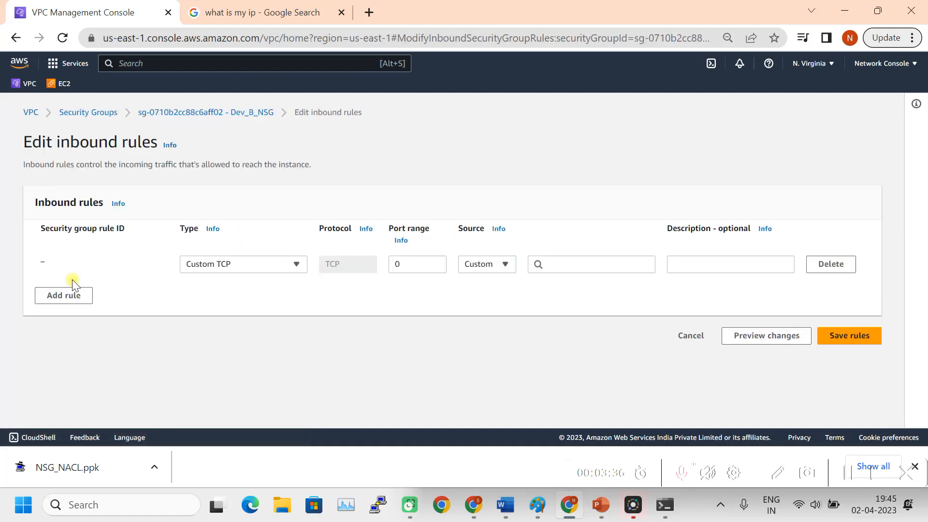
click(240, 271)
scroll(237, 233, down, 4)
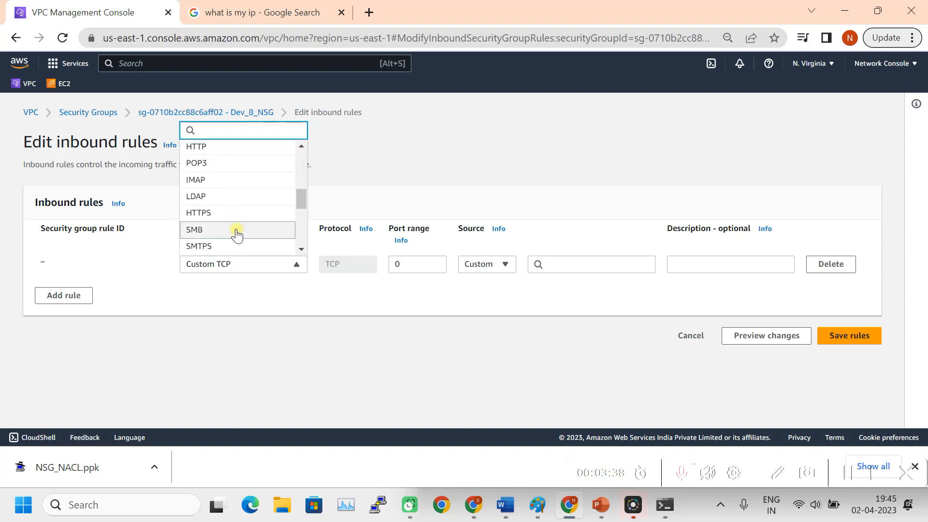
scroll(224, 233, up, 2)
scroll(220, 231, down, 1)
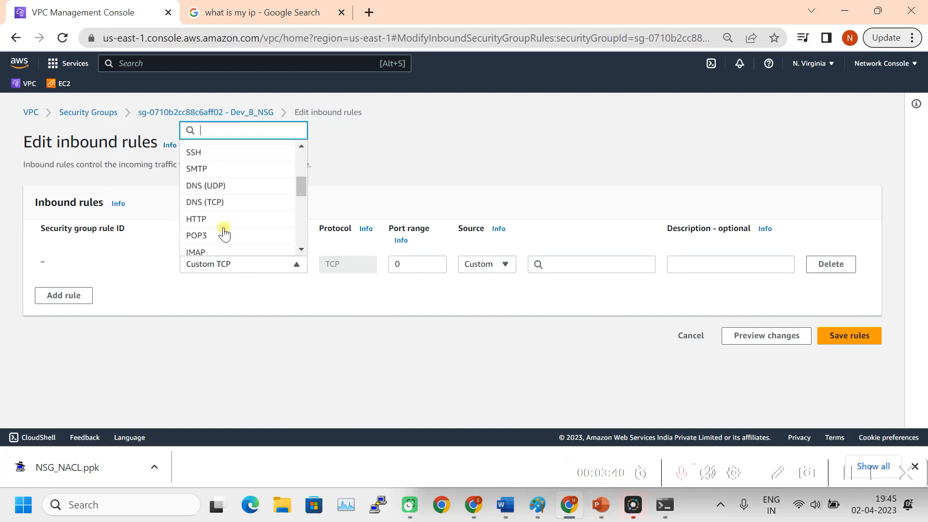
scroll(216, 229, up, 1)
scroll(216, 225, up, 1)
click(218, 208)
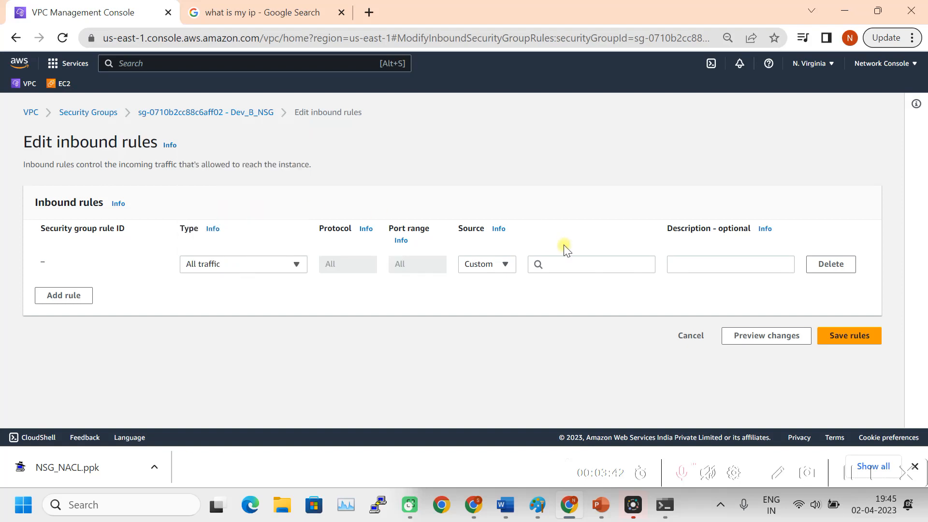
Set the Dev_B_NSG rule's source to My IP and save the inbound rules
click(508, 265)
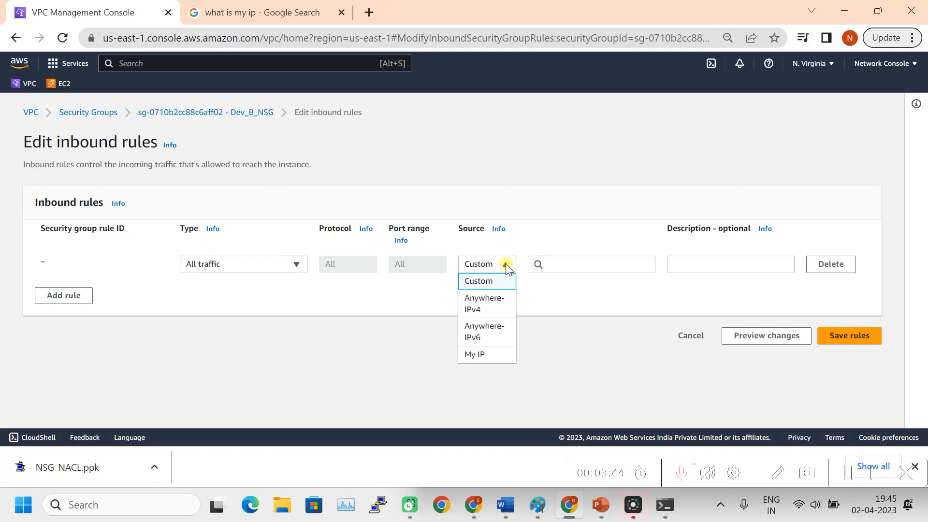
click(484, 354)
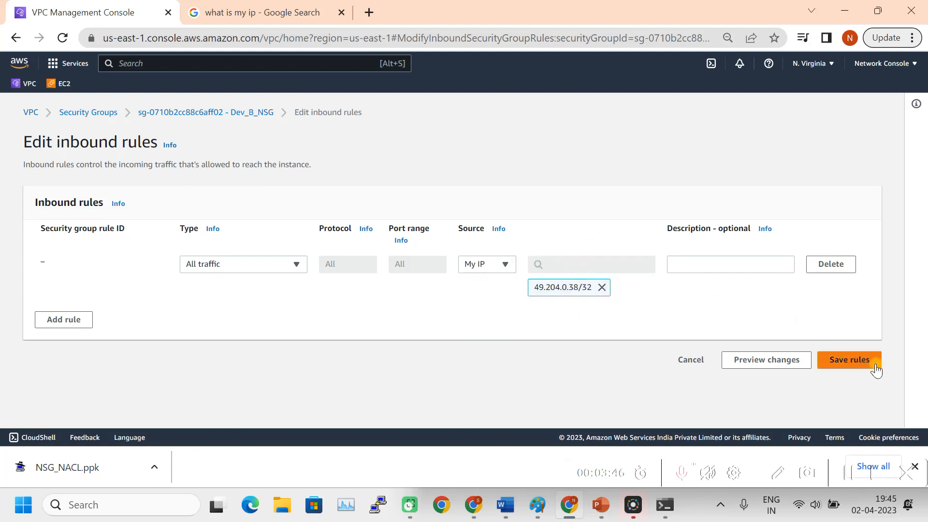
click(863, 362)
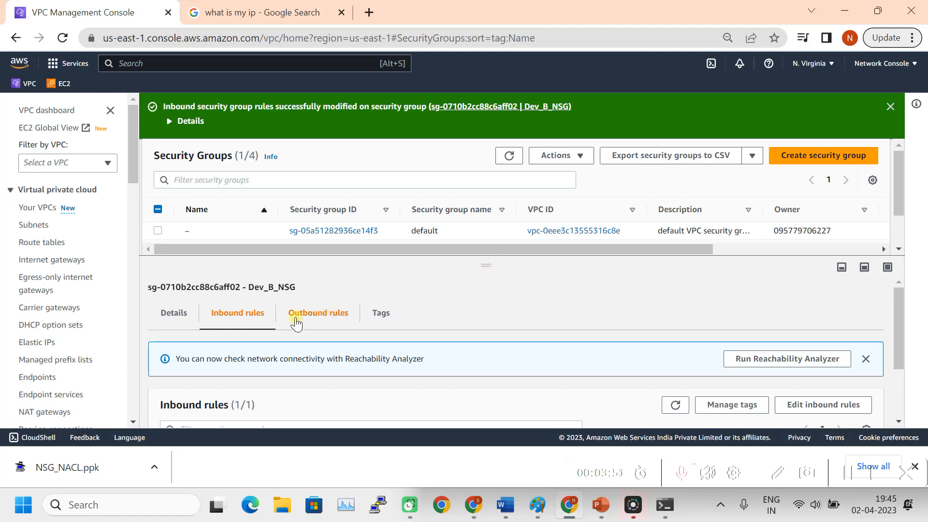
Select only the Prod_A_NSG security group and open its inbound rules for editing
drag(480, 266, 479, 329)
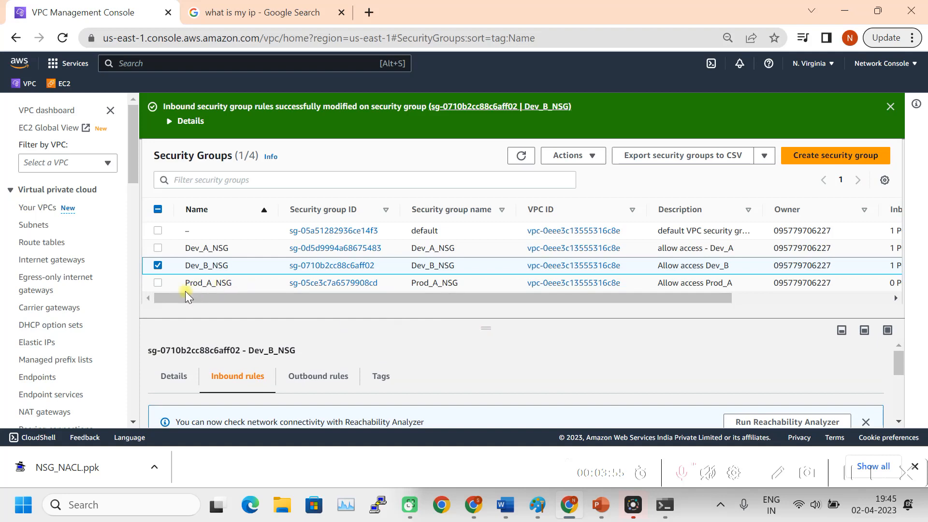
click(157, 266)
click(157, 284)
drag(483, 329, 493, 259)
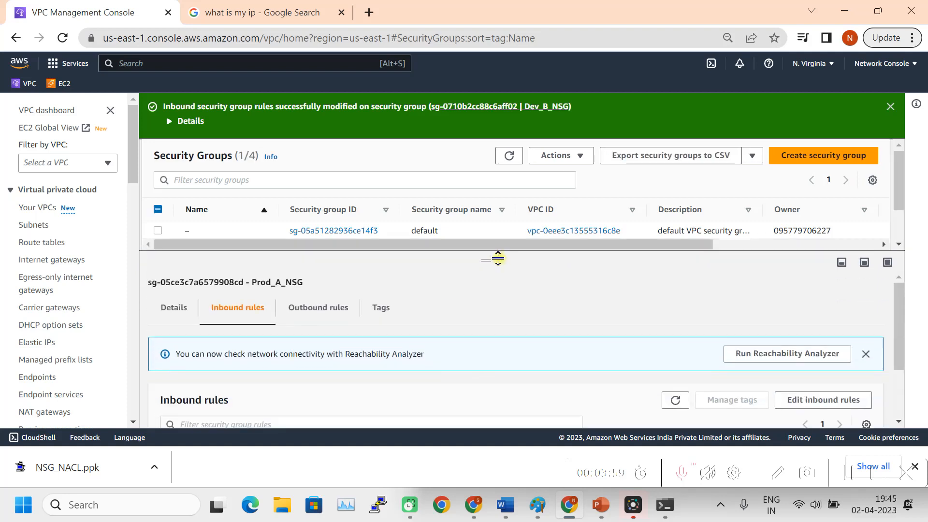
scroll(519, 339, down, 2)
click(823, 318)
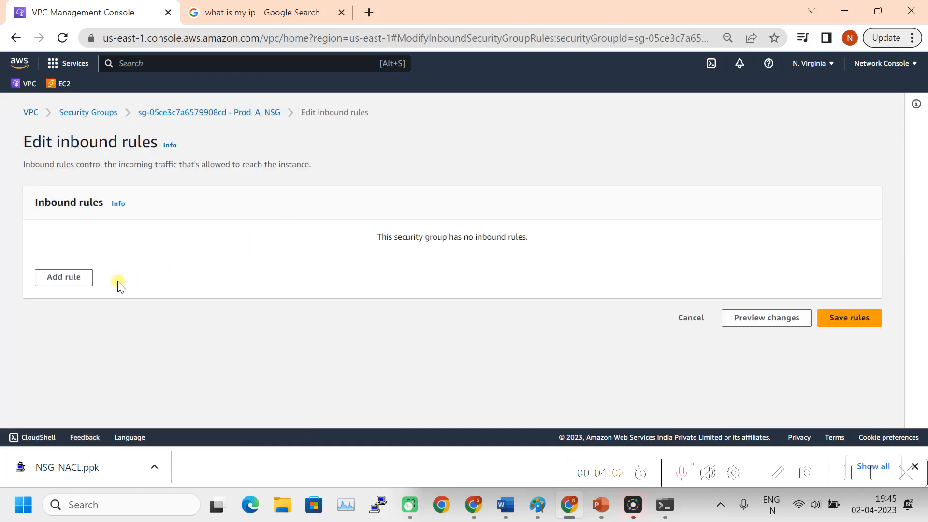
Add an inbound rule of type All traffic to Prod_A_NSG
click(78, 278)
click(249, 264)
scroll(231, 228, down, 3)
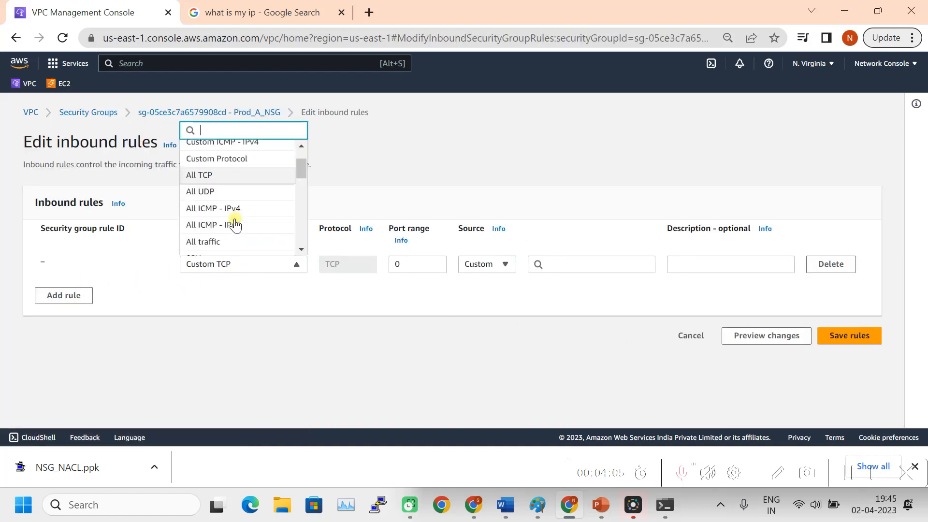
scroll(224, 213, up, 2)
click(219, 211)
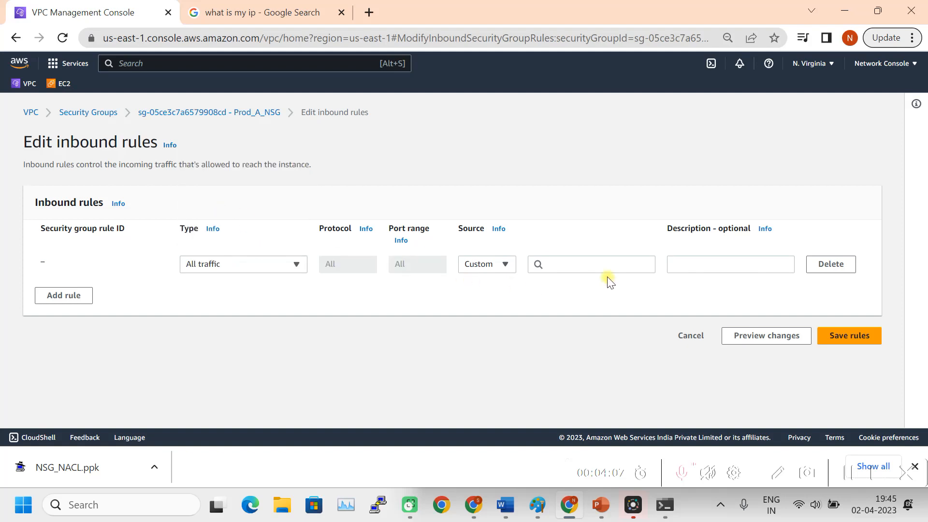
Set the Prod_A_NSG rule's source to My IP and save the inbound rules
click(506, 266)
click(486, 355)
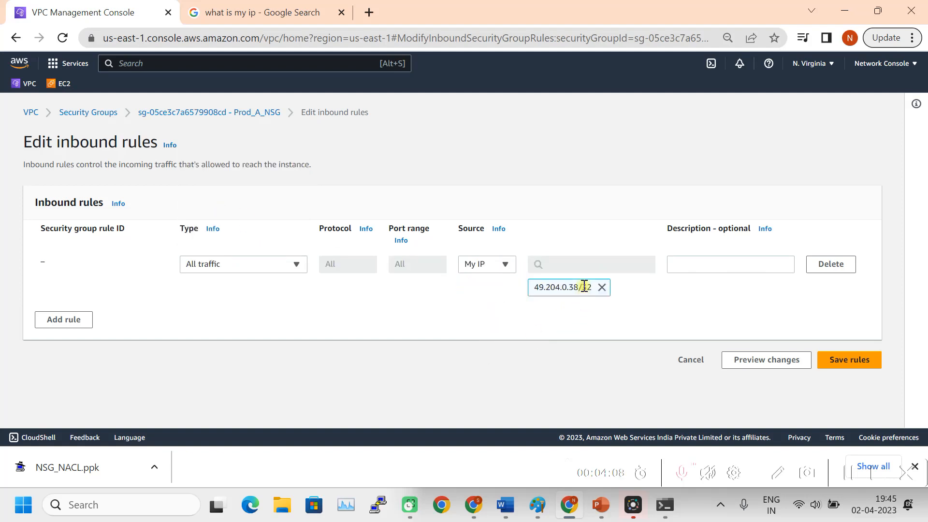
click(866, 366)
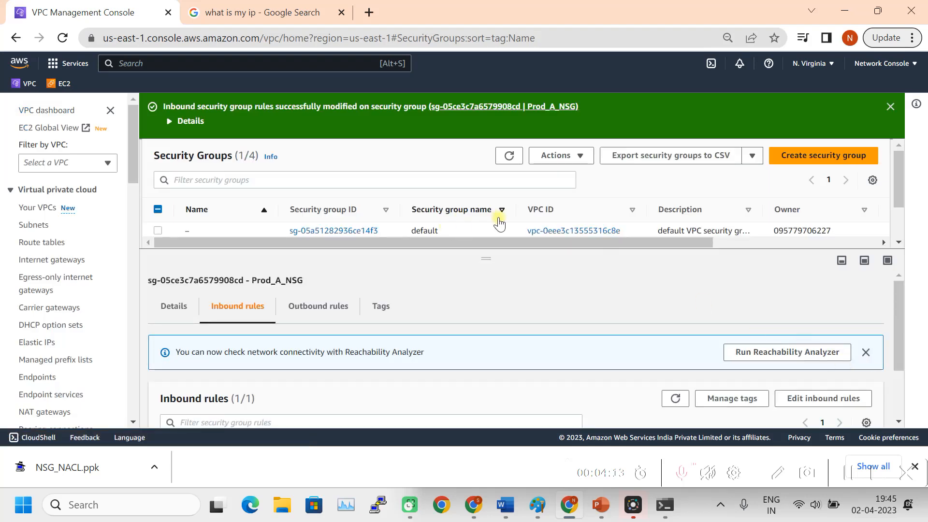
mouse_move(669, 513)
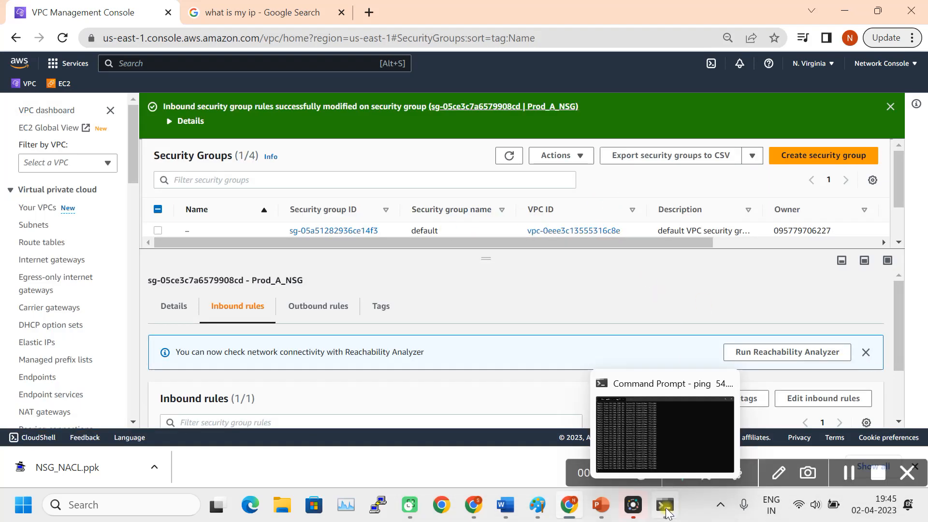
drag(488, 255, 495, 299)
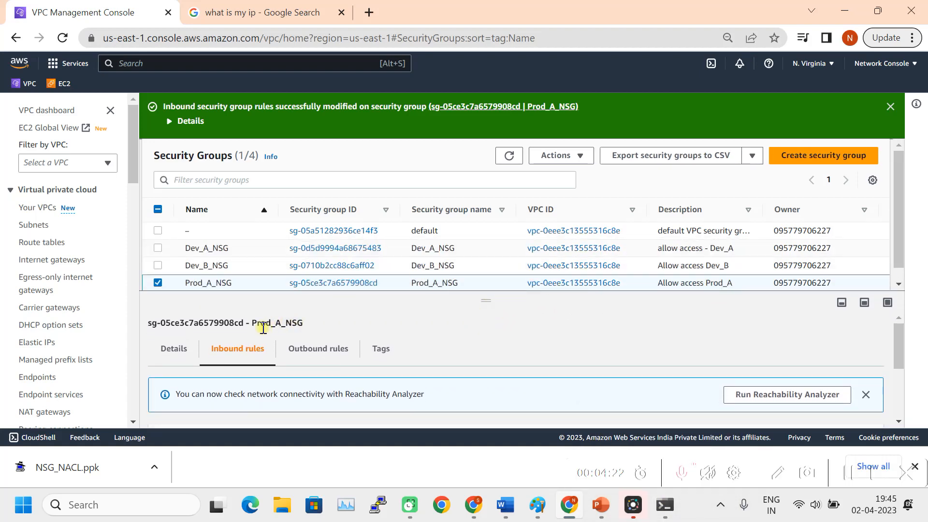
drag(489, 298, 487, 263)
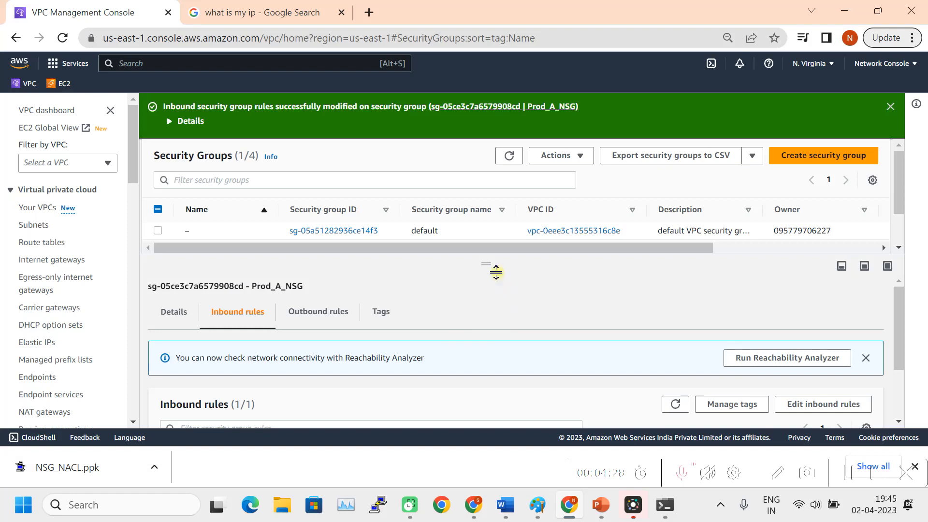
drag(486, 270, 487, 284)
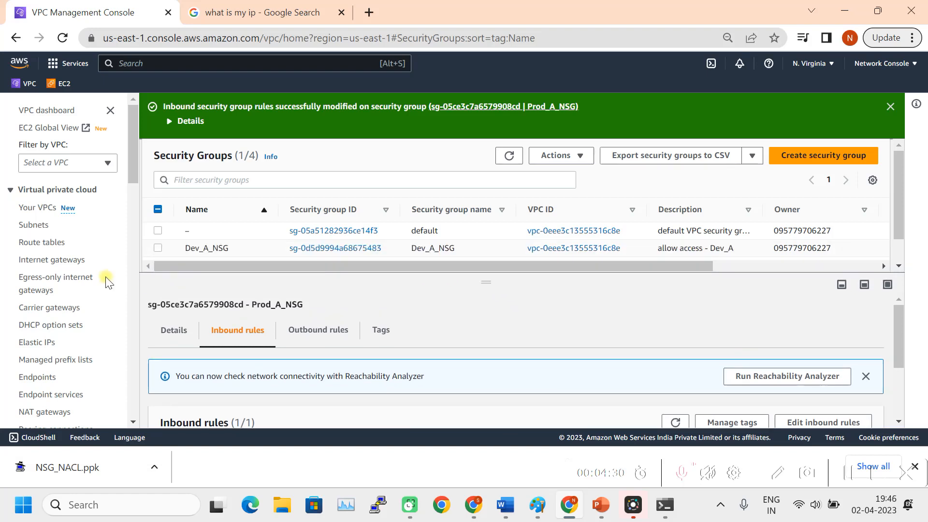
Open the list of running EC2 instances and copy the public IPv4 address of Dev_B
click(63, 83)
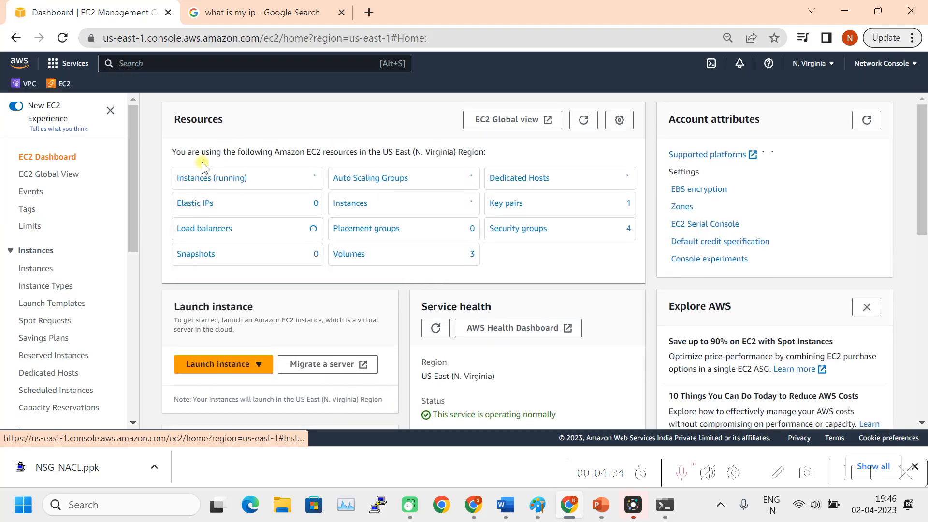
click(211, 182)
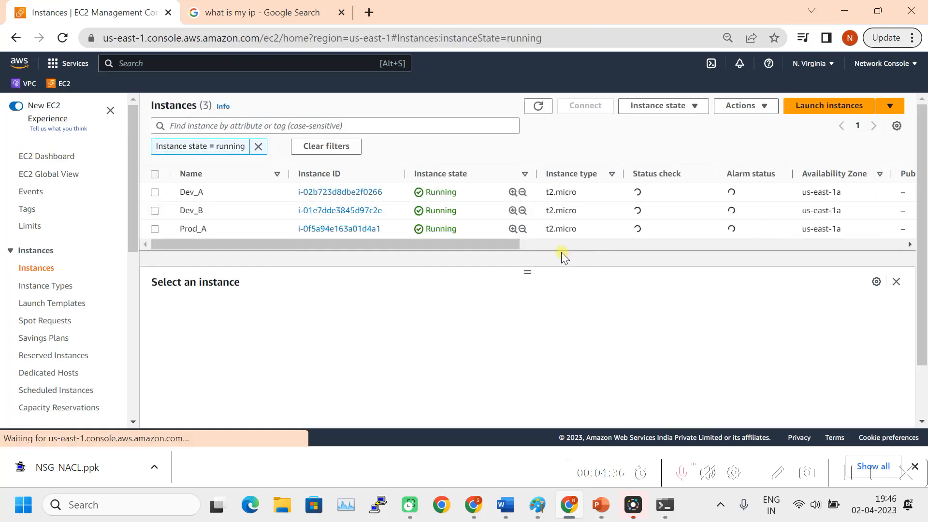
click(155, 211)
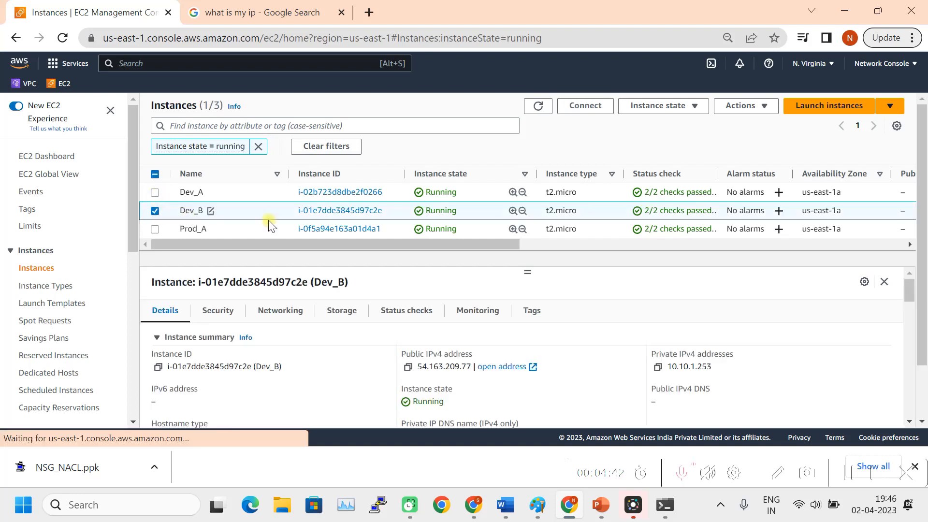
click(409, 367)
Switch to the Command Prompt and stop the running ping
click(665, 505)
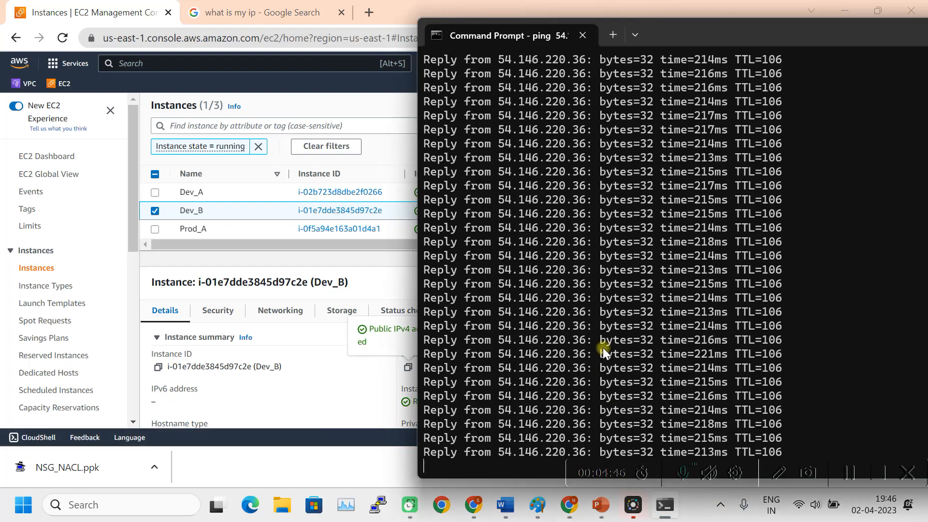
key(ctrl+c)
key(ctrl+v)
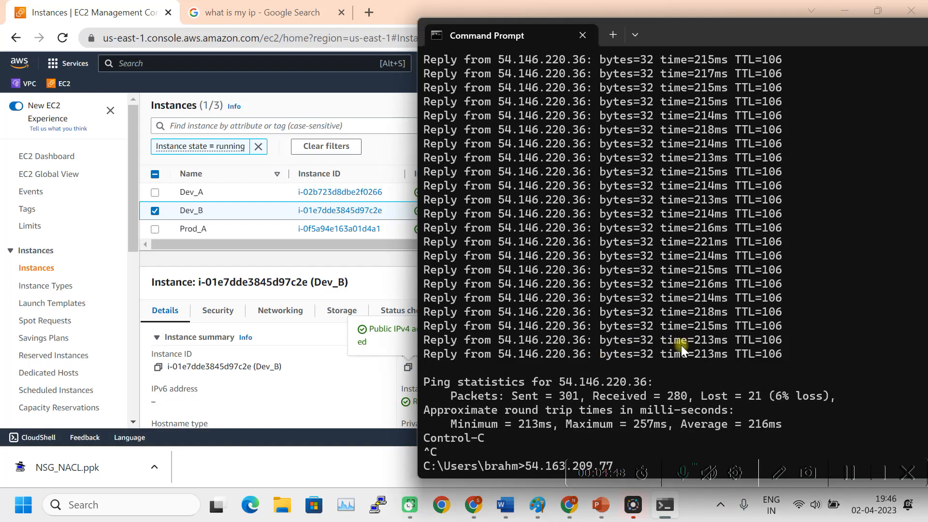
key(BackSpace)
key(BackSpace)
key(BackSpace)
key(BackSpace)
key(BackSpace)
key(BackSpace)
key(BackSpace)
key(BackSpace)
key(BackSpace)
key(BackSpace)
key(BackSpace)
key(BackSpace)
key(BackSpace)
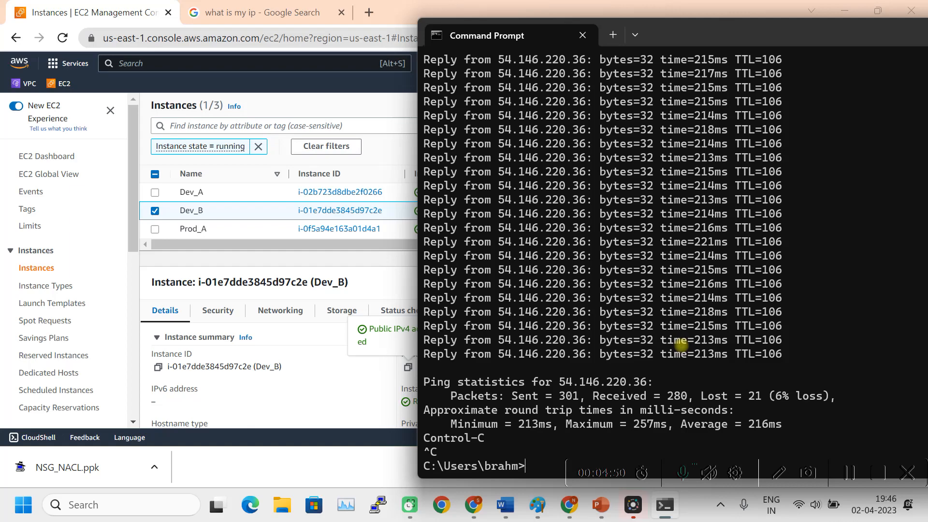
Narrow the Command Prompt window and place it so the instance's IP address details stay visible beside it
drag(725, 27, 848, 24)
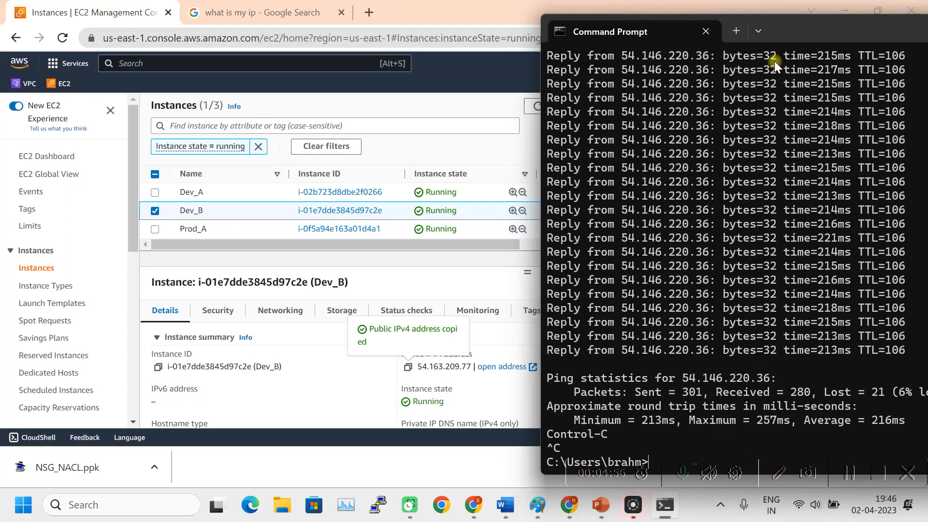
drag(796, 33, 194, 53)
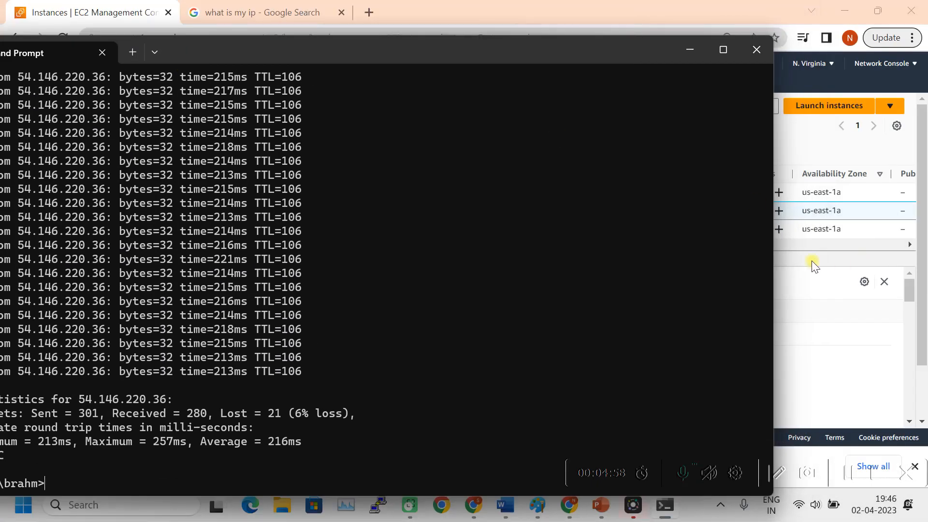
drag(770, 245, 403, 168)
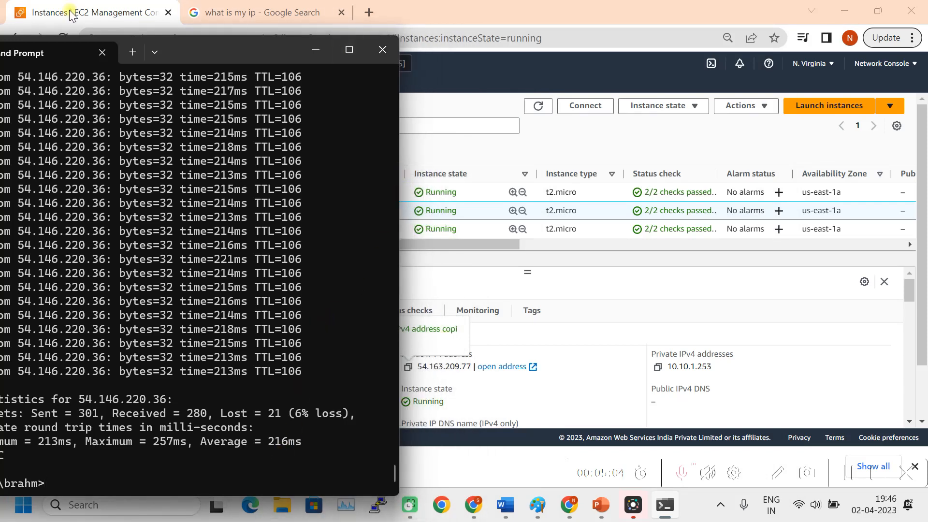
drag(193, 57, 207, 33)
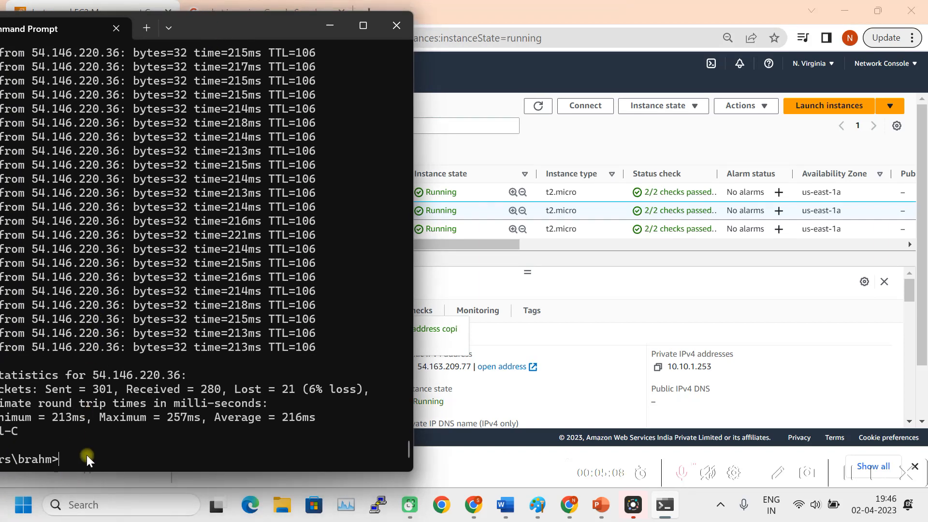
Ping Dev_B's public address 54.163.209.77 from the Command Prompt, stopping after a few replies
text(ping)
key(ctrl+v)
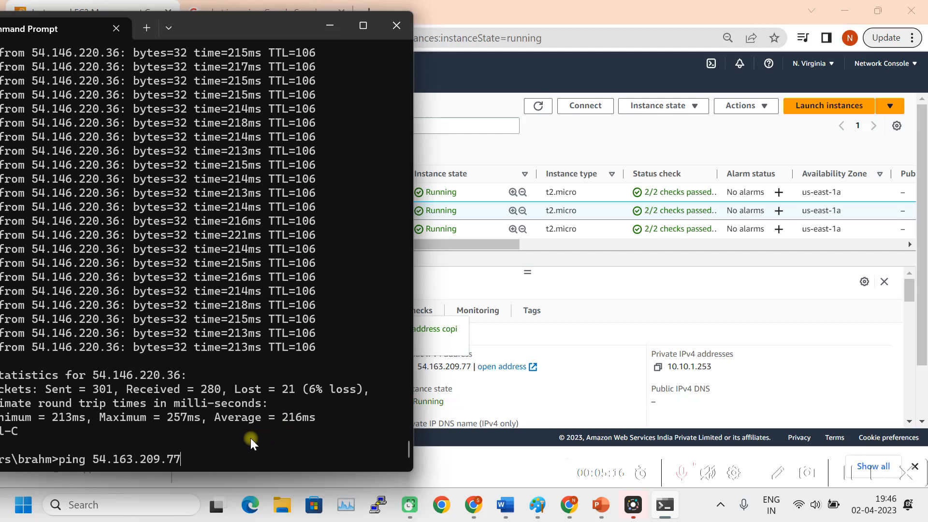
key(Return)
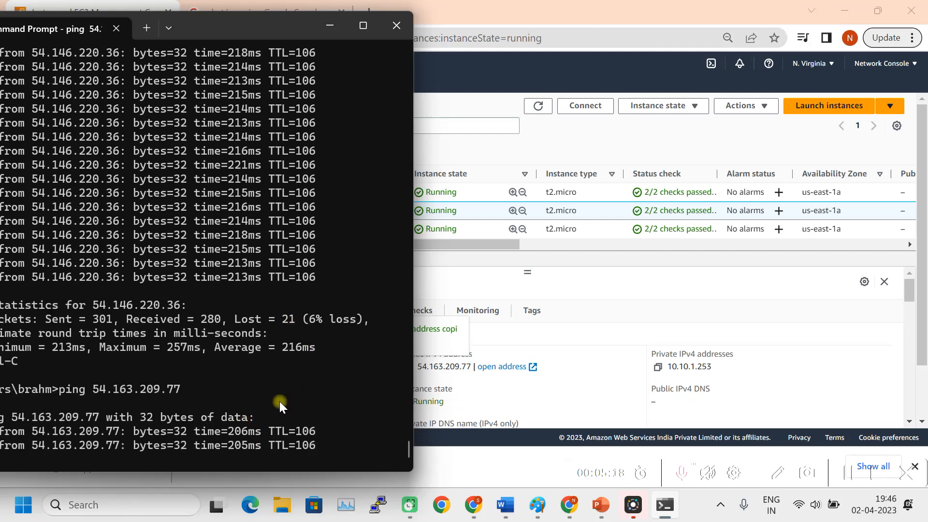
key(ctrl+c)
Move the Command Prompt window off the instance list and select only the Prod_A instance
drag(285, 27, 405, 293)
click(167, 222)
click(155, 211)
click(155, 230)
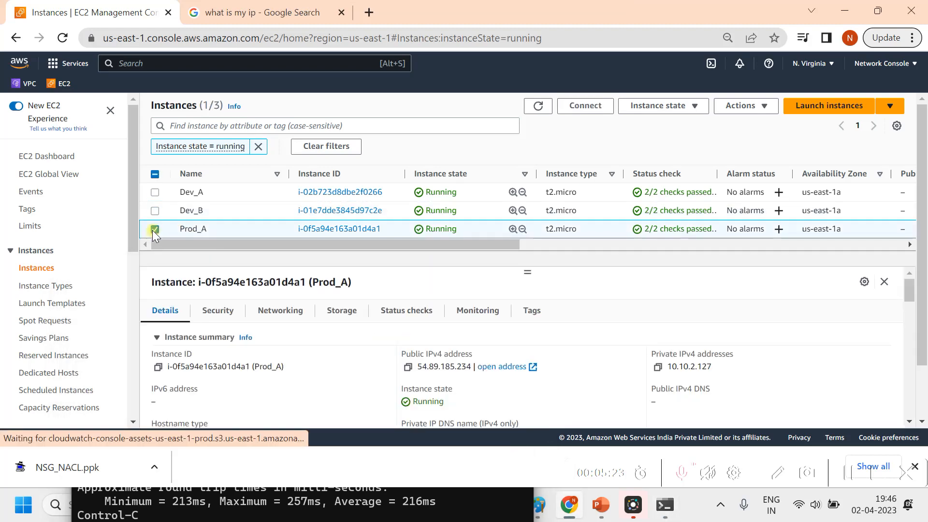
Copy Prod_A's public IPv4 address and ping 54.89.185.234 from the Command Prompt
click(666, 508)
drag(410, 294, 221, 36)
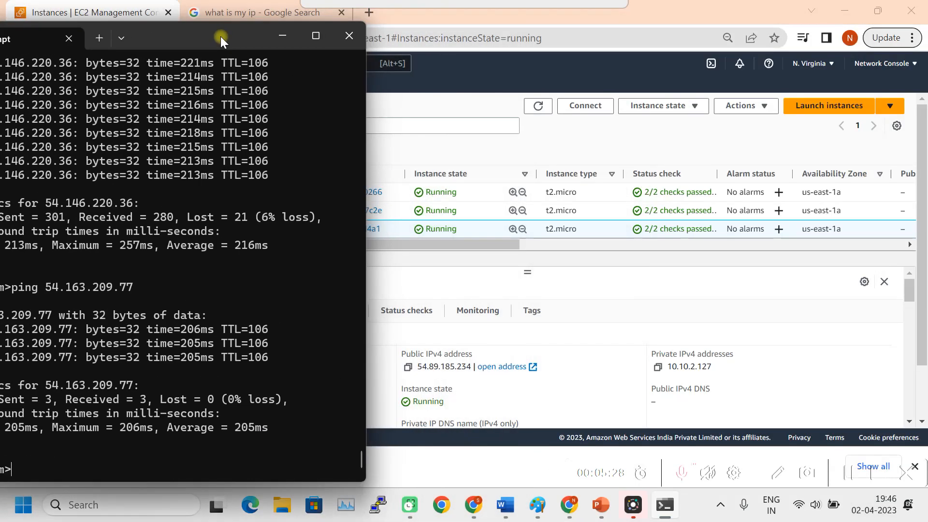
click(408, 369)
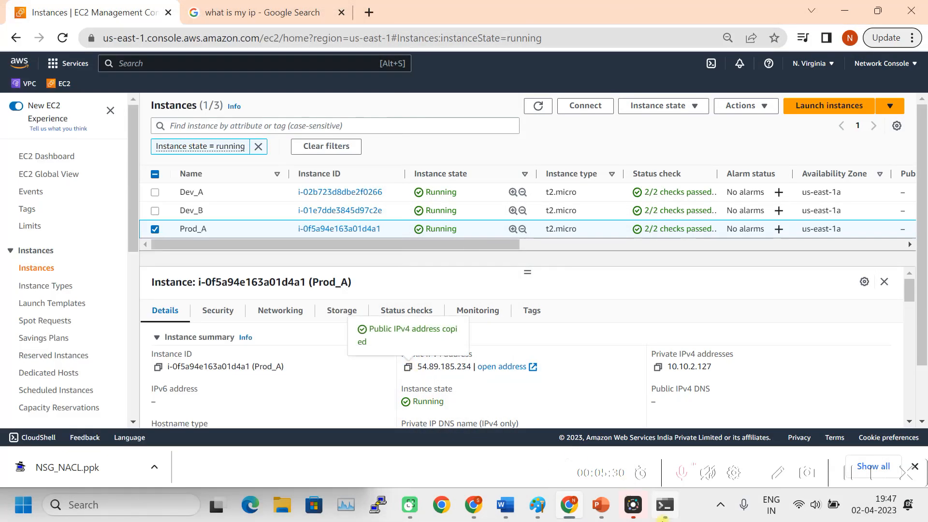
click(665, 505)
drag(208, 40, 278, 25)
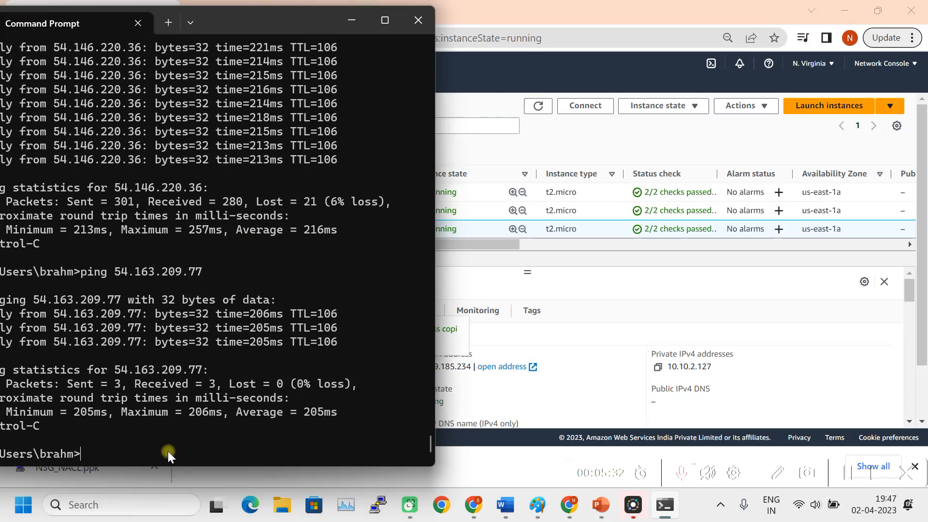
text(ping)
key(ctrl+v)
key(Return)
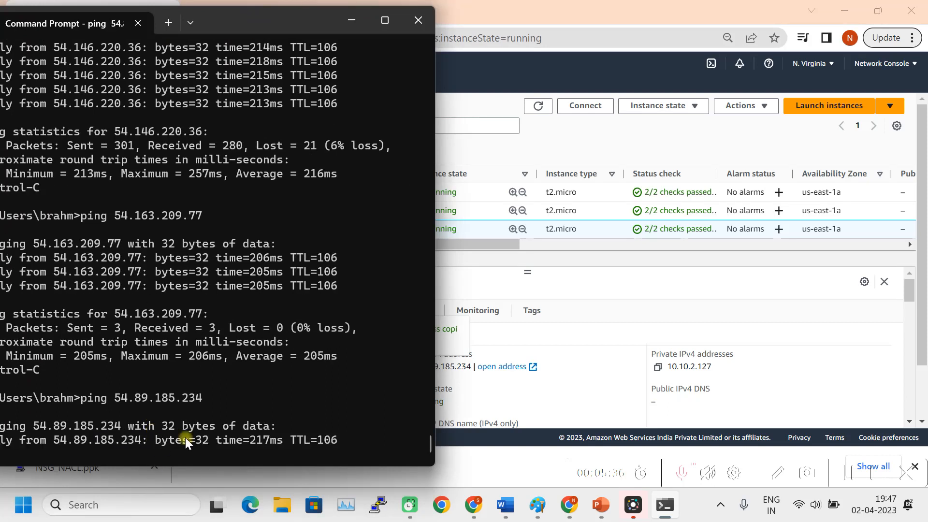
Move the Command Prompt window so the complete ping output can be read, and return to the EC2 instance list
drag(289, 19, 254, 31)
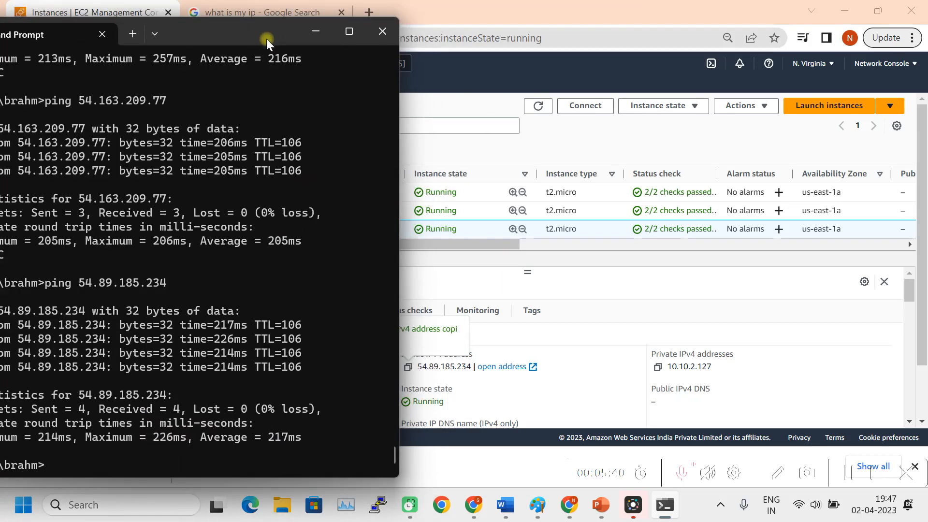
drag(244, 37, 454, 19)
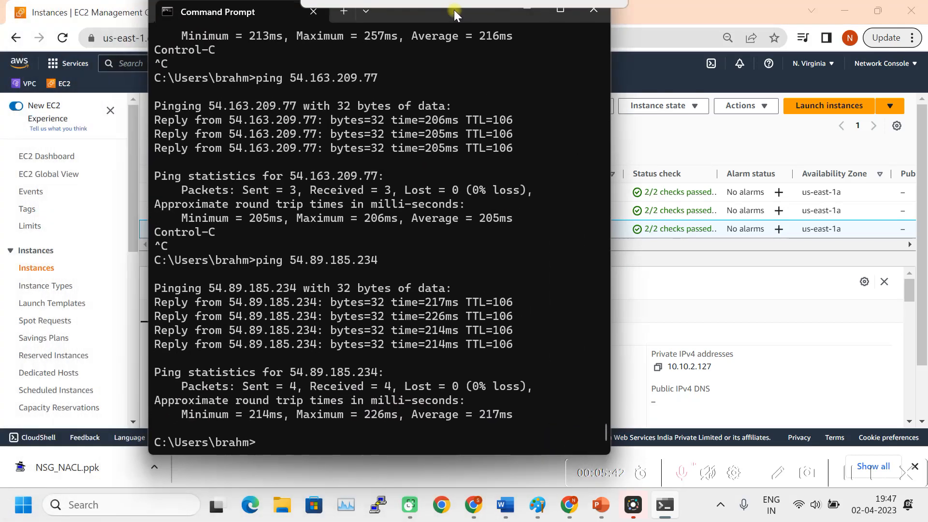
click(850, 477)
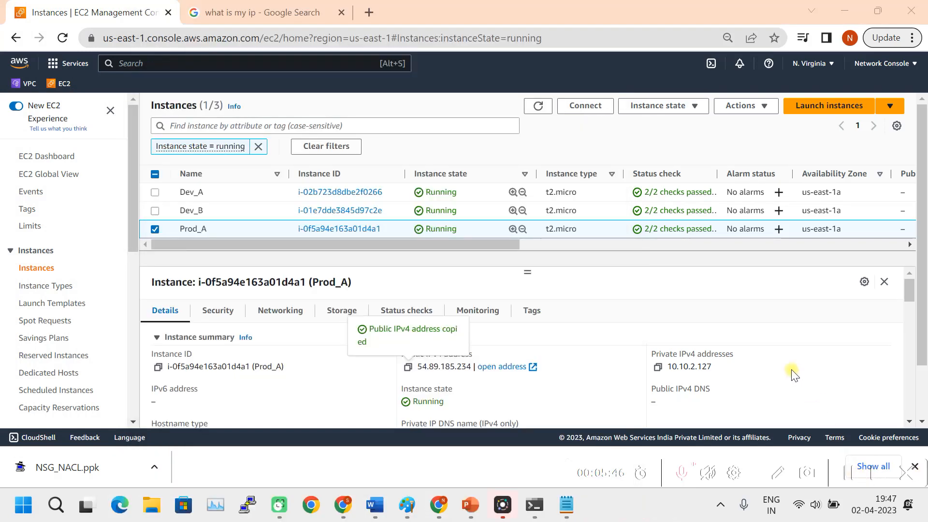
Open PuTTY and choose the NSG_NACL private key file from Downloads for SSH authentication
click(248, 506)
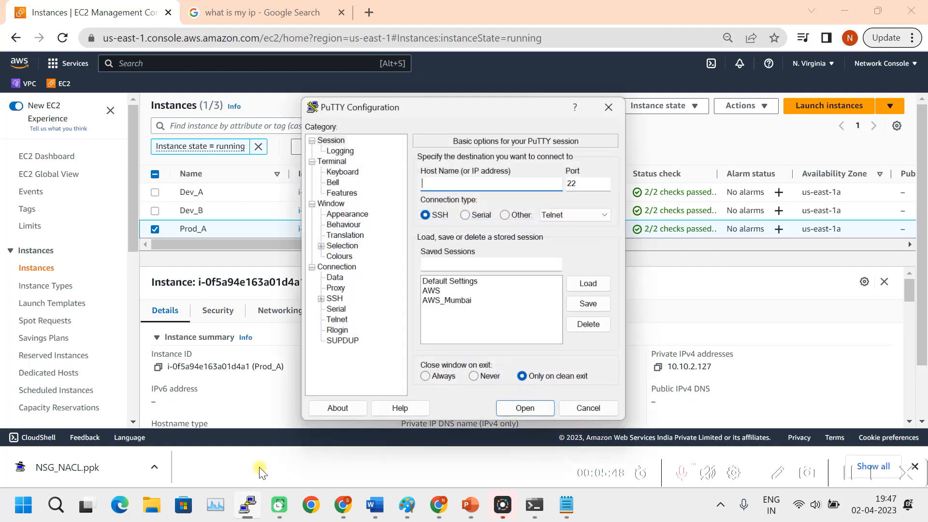
click(321, 300)
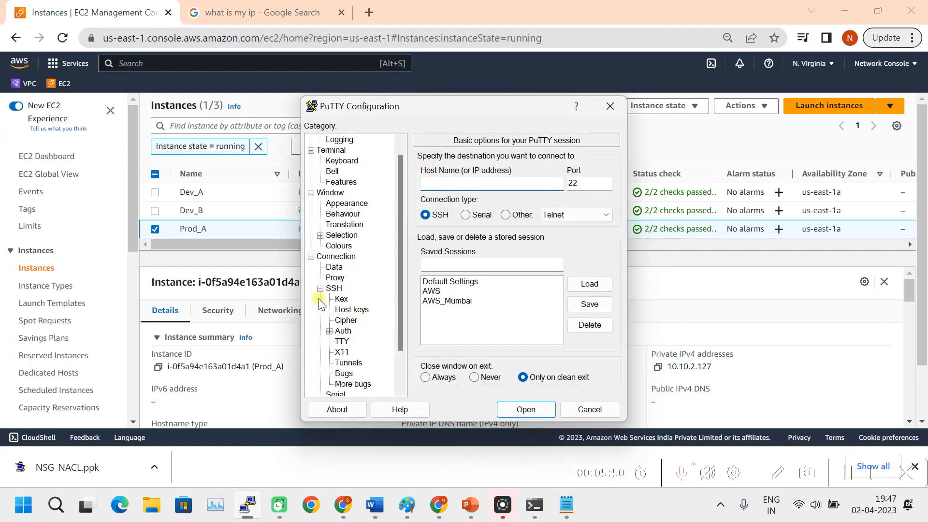
click(346, 331)
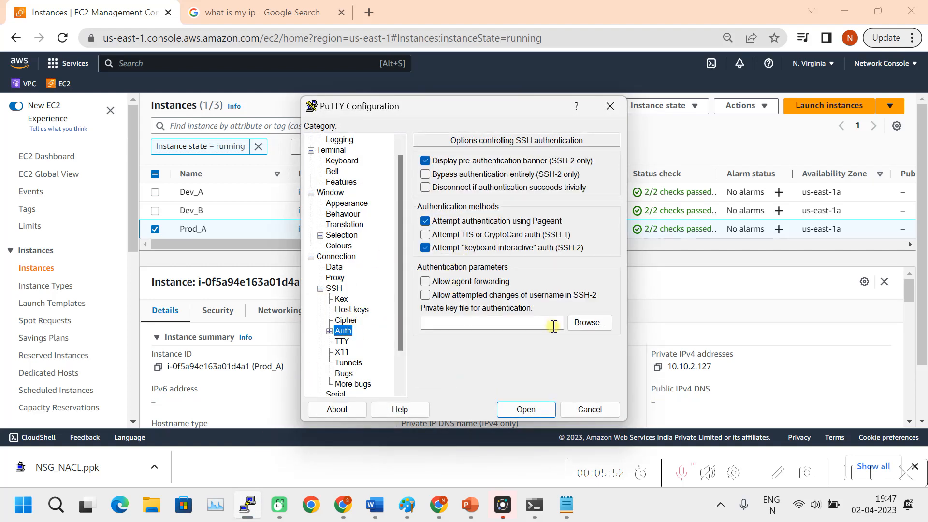
click(589, 322)
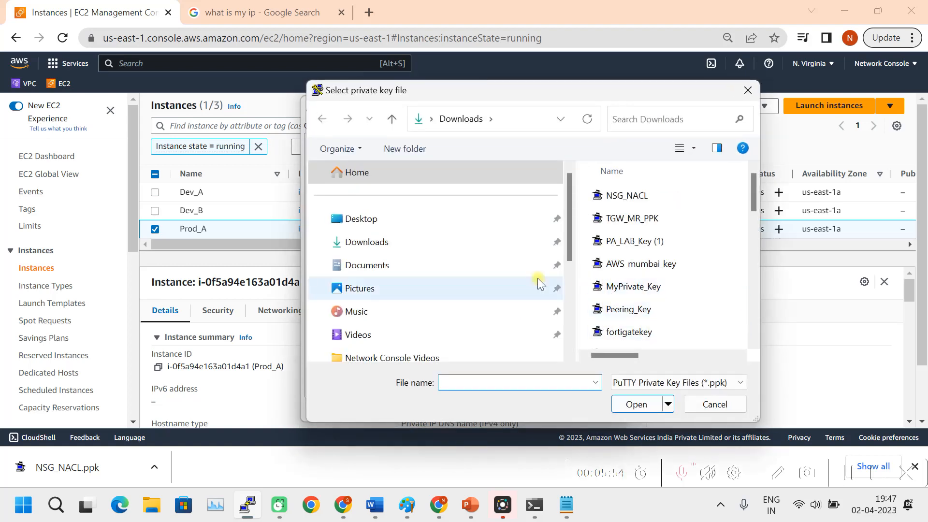
double_click(627, 197)
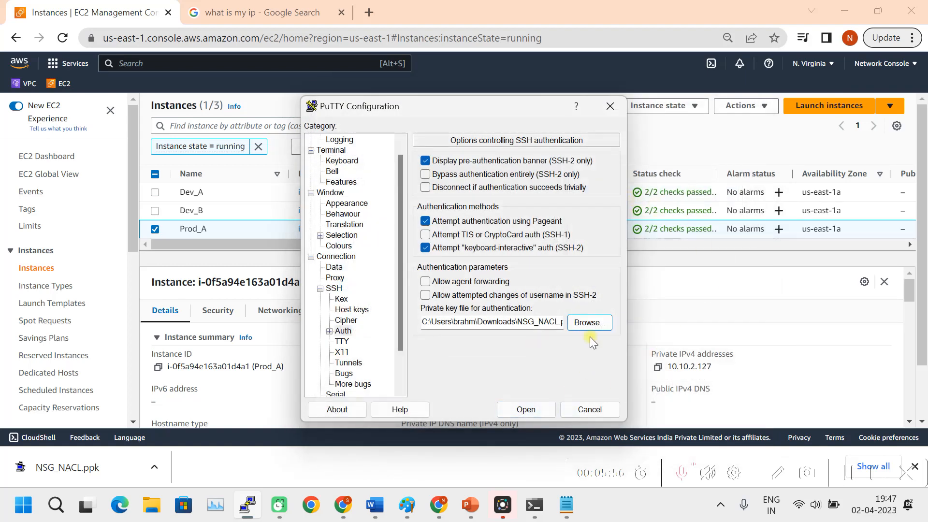
Set the session host to Prod_A's copied public address 54.89.185.234 and open the SSH connection on port 22
scroll(341, 331, up, 1)
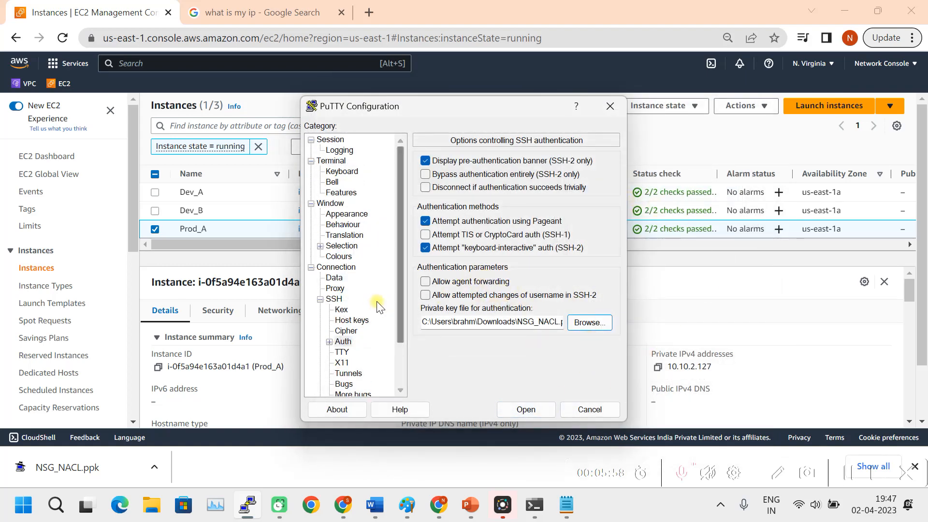
click(331, 140)
drag(507, 112, 764, 109)
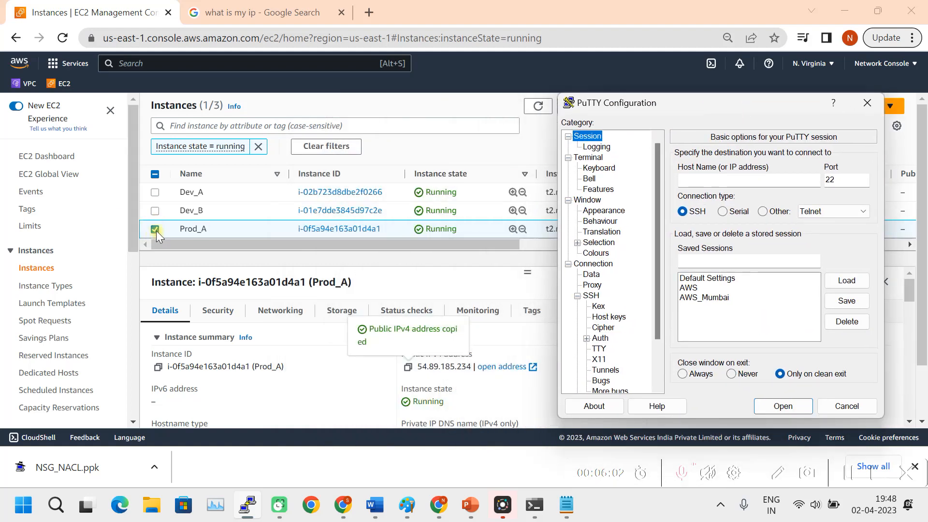
click(408, 368)
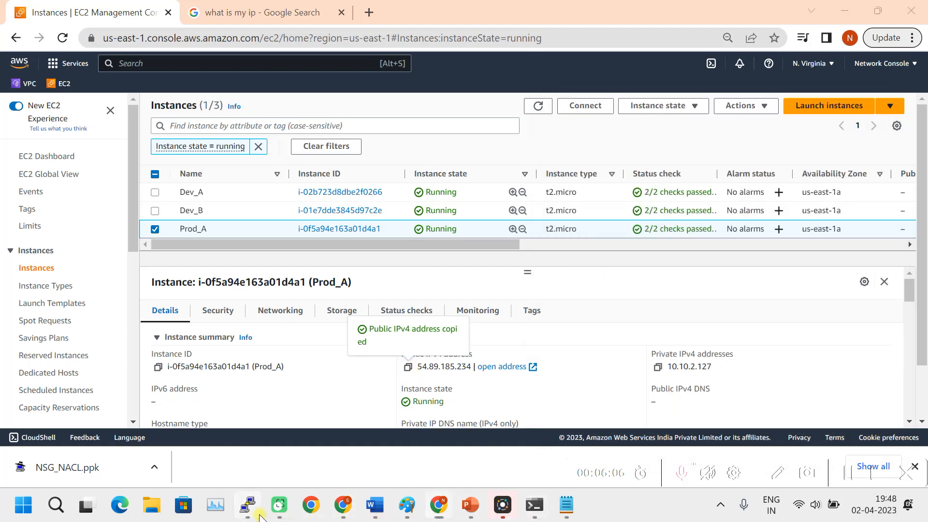
click(247, 504)
click(733, 181)
key(ctrl+v)
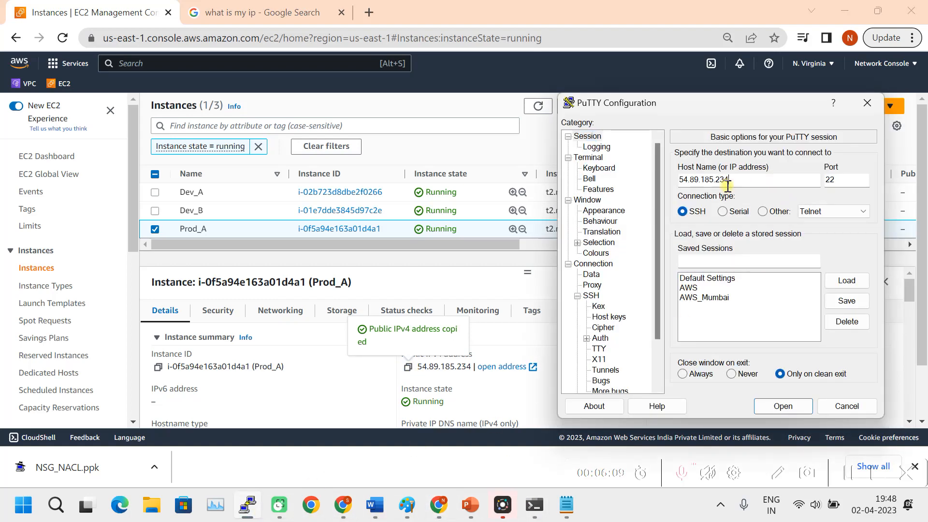
click(783, 406)
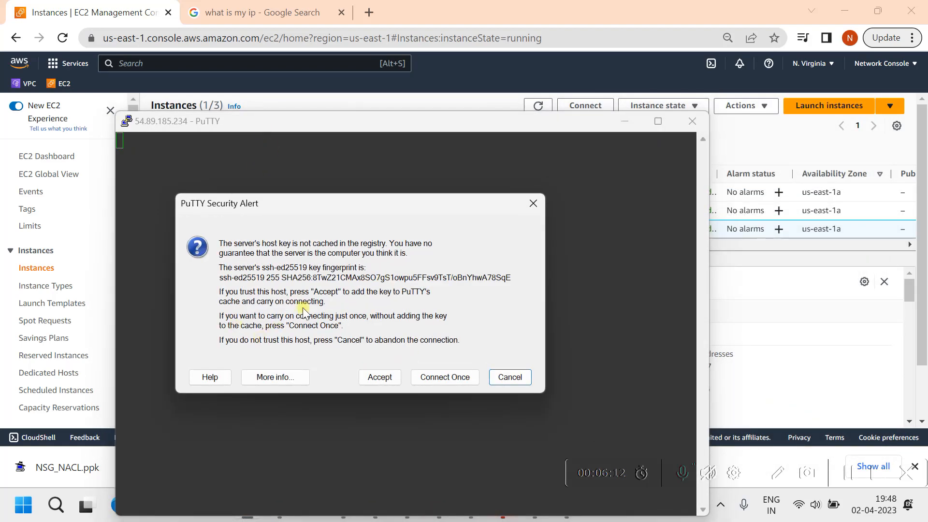
Accept Prod_A's host key, log in as ec2-user, and move the terminal off the instance list
click(380, 377)
drag(285, 122, 505, 112)
text(e)
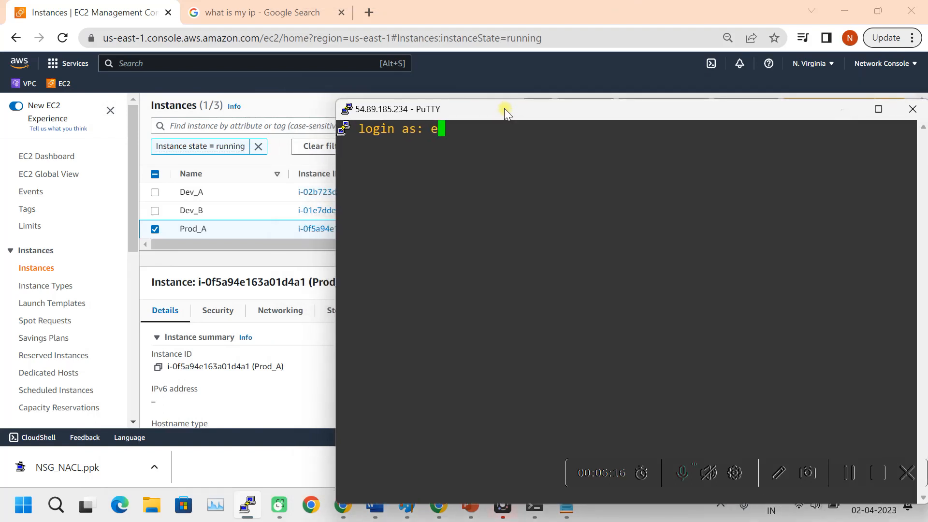
text(c2-user)
key(Return)
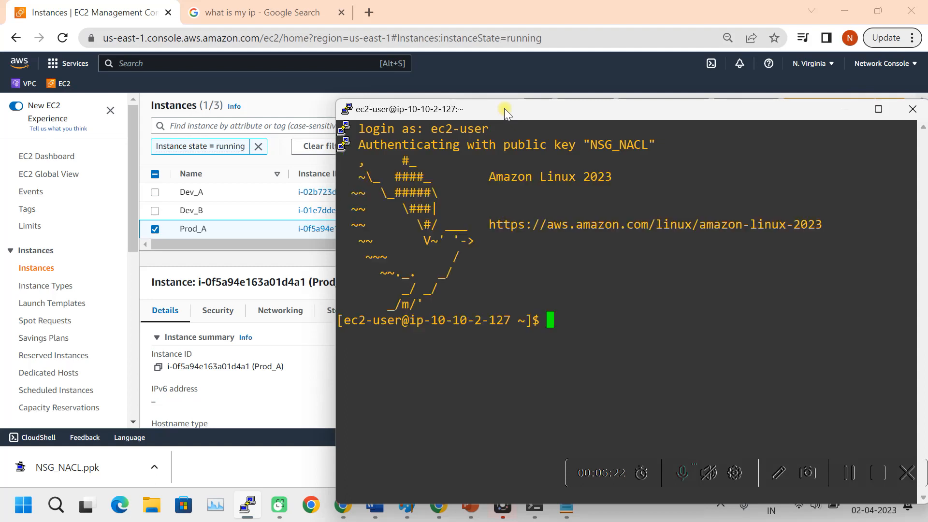
key(Return)
key(Return)
key(Return)
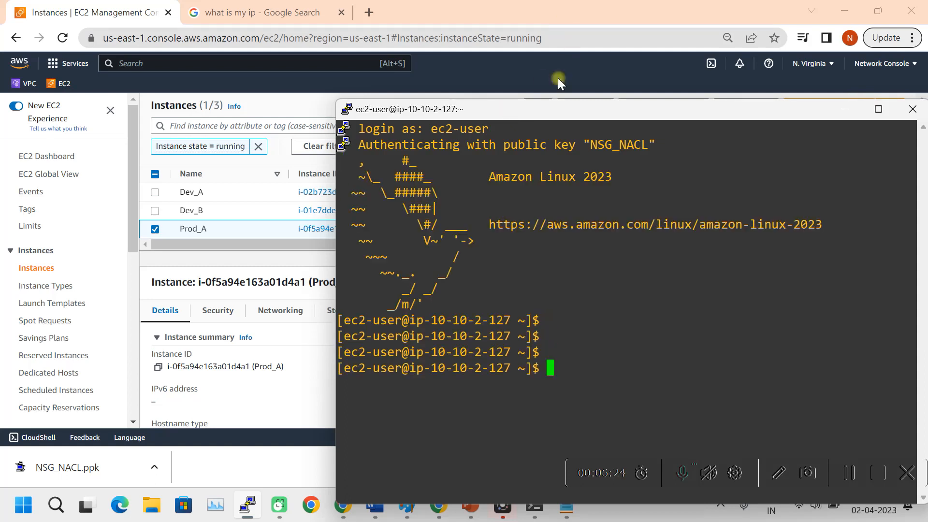
drag(576, 113, 622, 87)
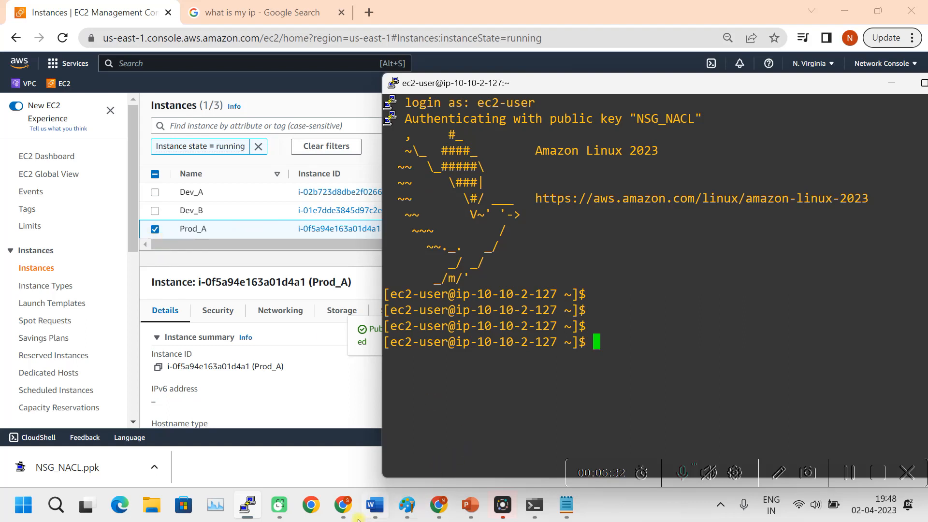
Open a second PuTTY configuration and set its host to Dev_B's public address 54.163.209.77, copied from the instance details
drag(247, 506, 252, 462)
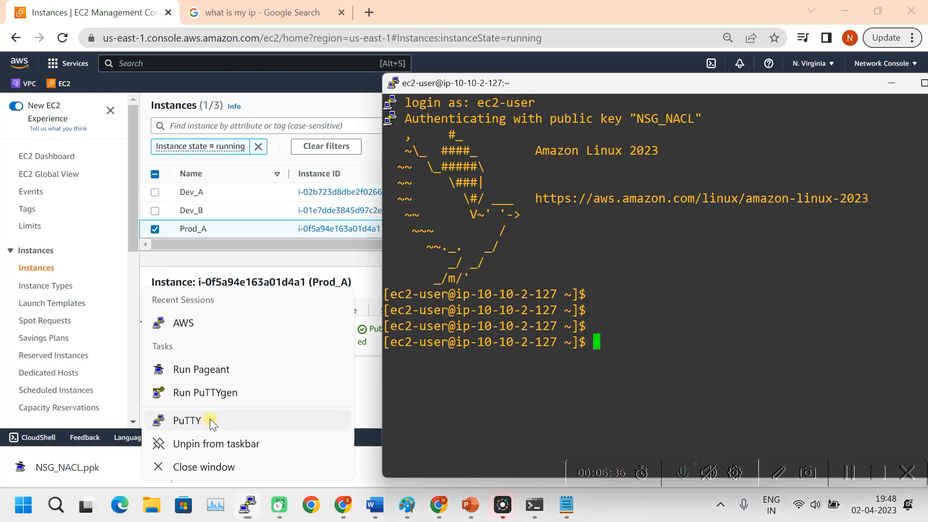
click(206, 424)
drag(442, 108, 658, 113)
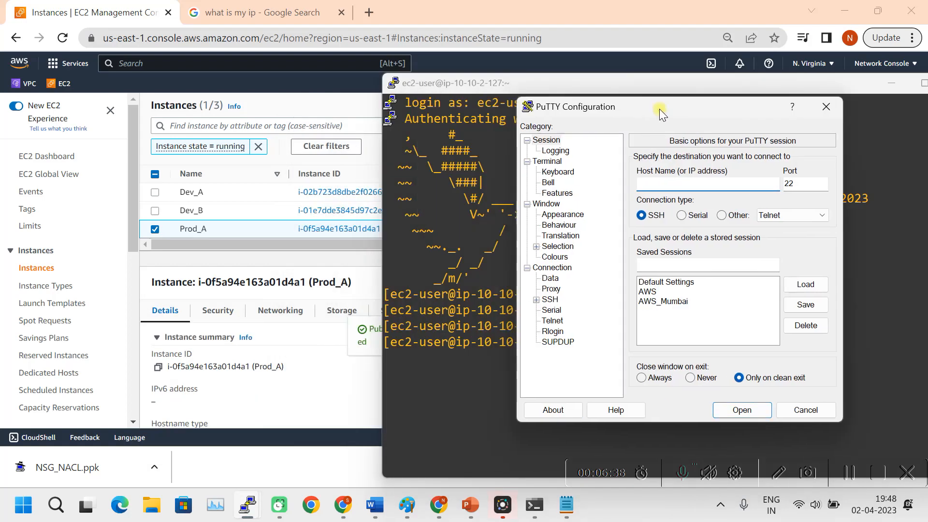
click(154, 210)
click(155, 229)
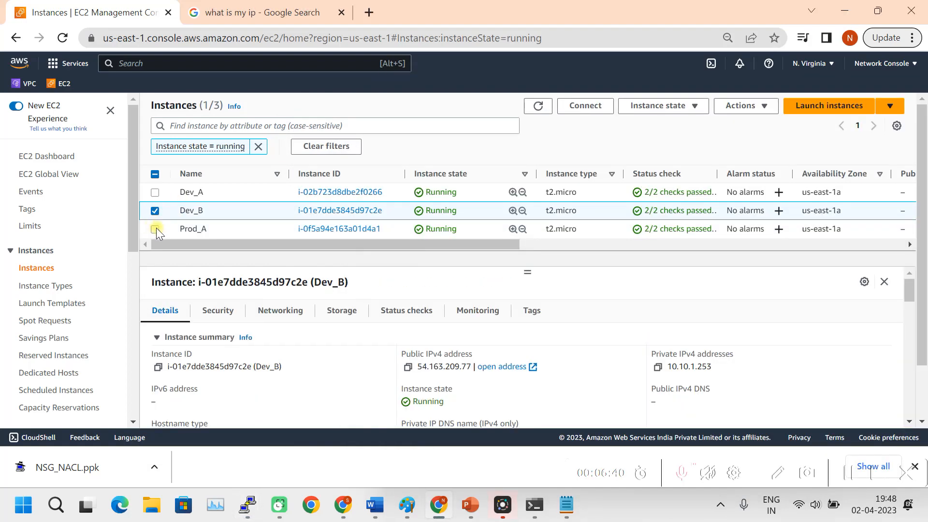
click(408, 367)
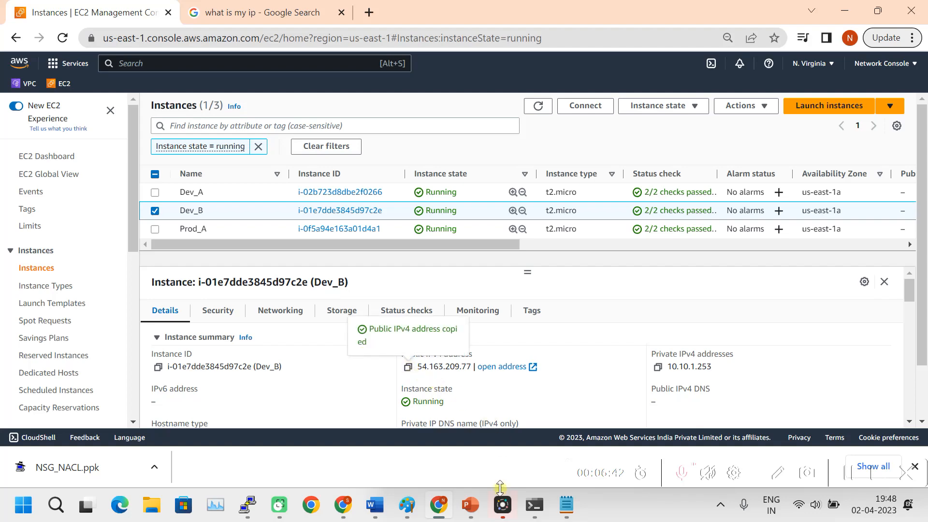
mouse_move(248, 505)
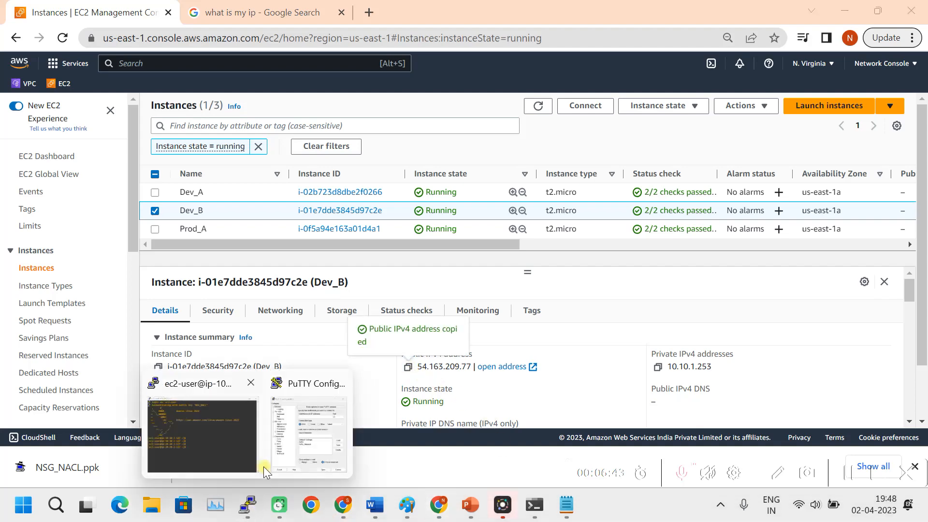
click(301, 429)
key(ctrl+v)
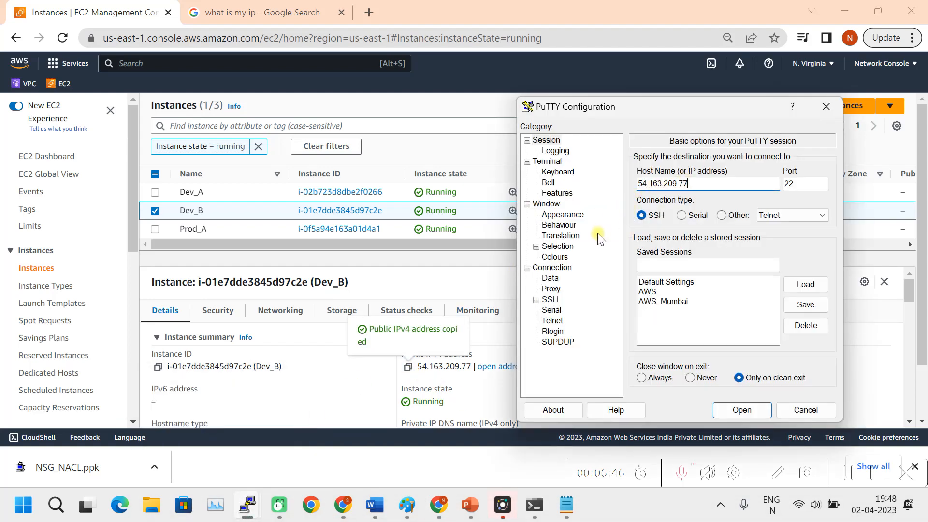
Choose the NSG_NACL private key file for the Dev_B session's SSH authentication and open the connection
click(537, 300)
click(557, 333)
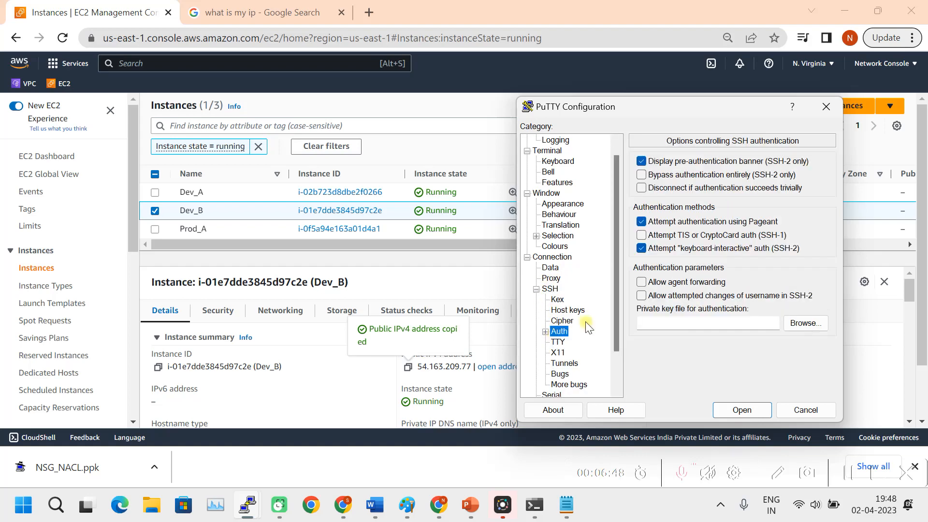
click(801, 322)
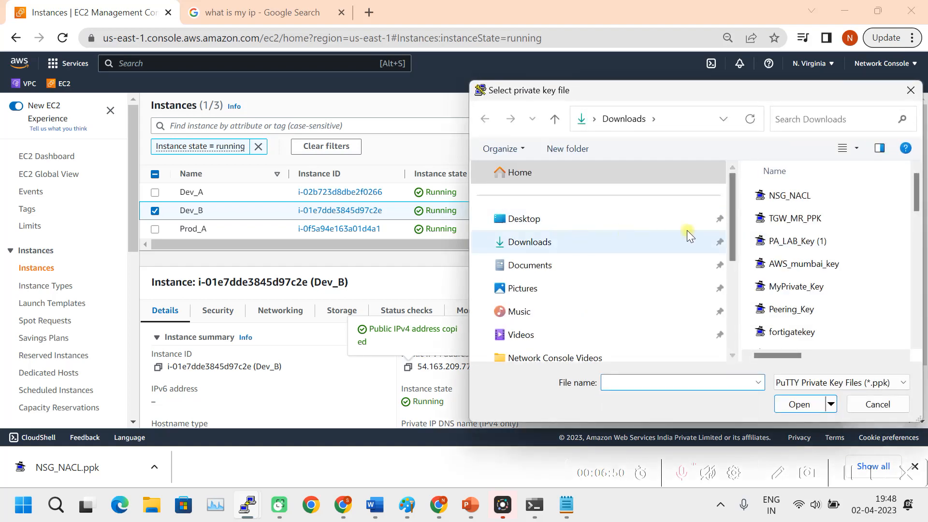
double_click(790, 196)
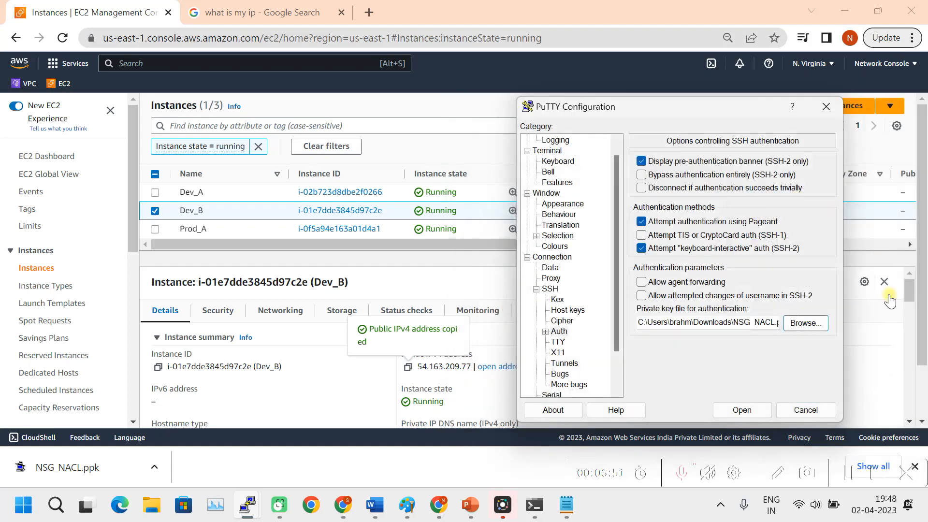
click(742, 410)
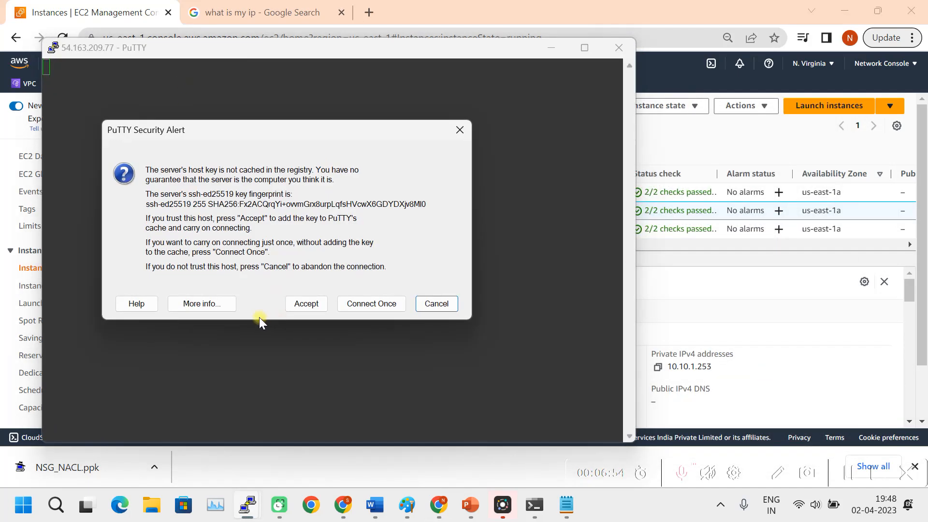
Accept Dev_B's host key, log in as ec2-user, and move the terminal aside to uncover the instance list
click(306, 303)
text(ec)
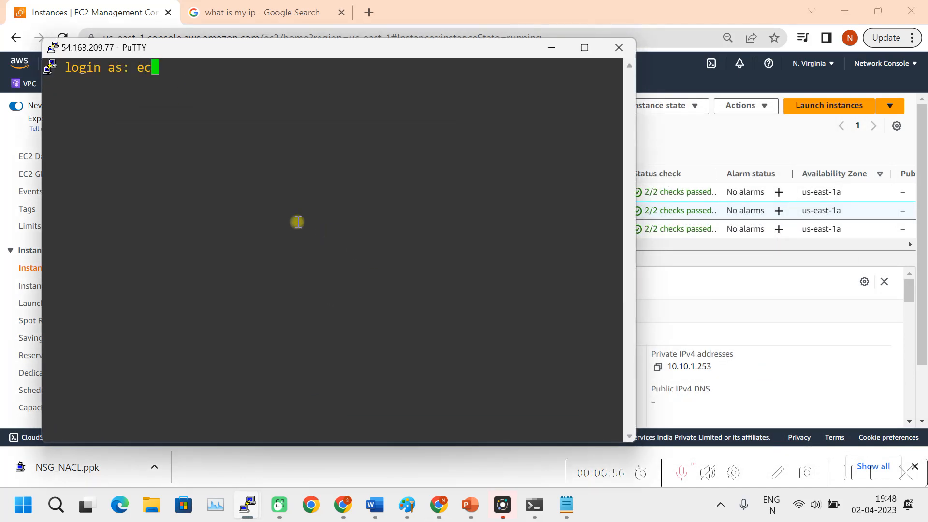
text(2-user)
key(Return)
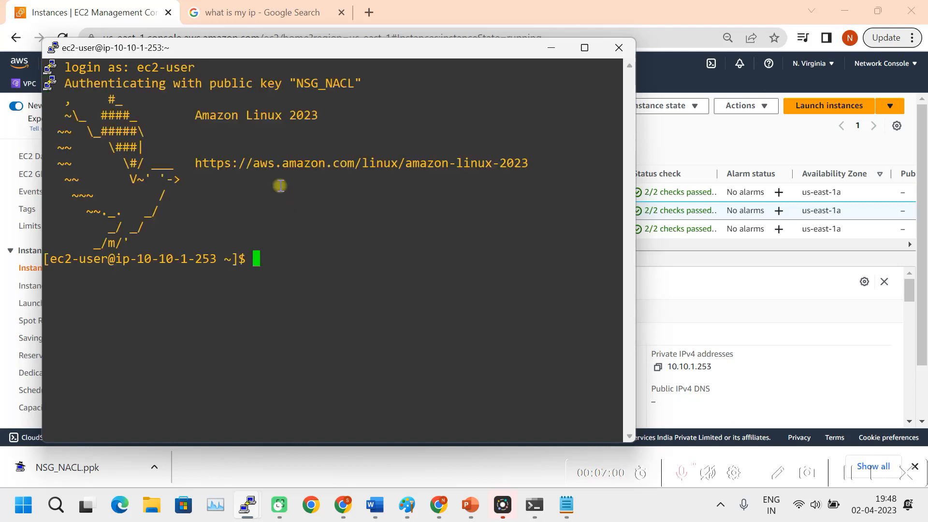
key(Return)
key(Return)
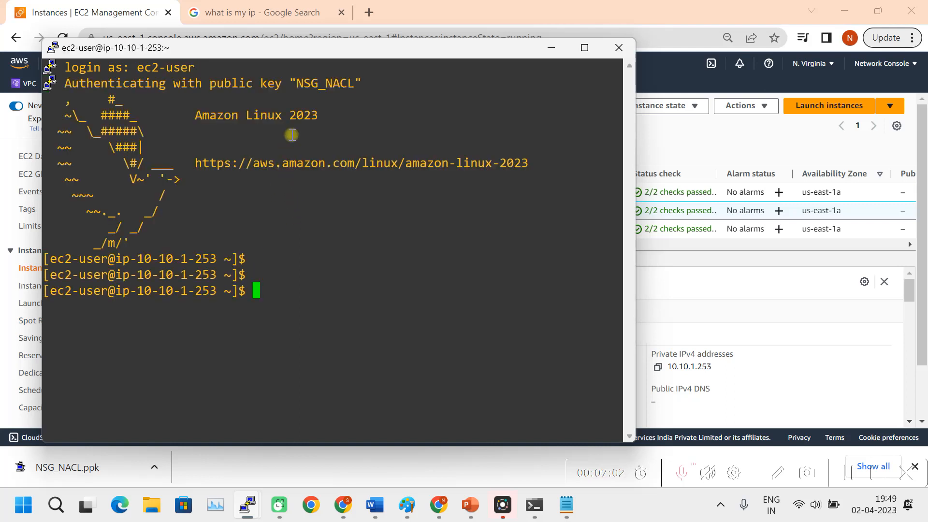
drag(358, 55, 684, 75)
mouse_move(251, 510)
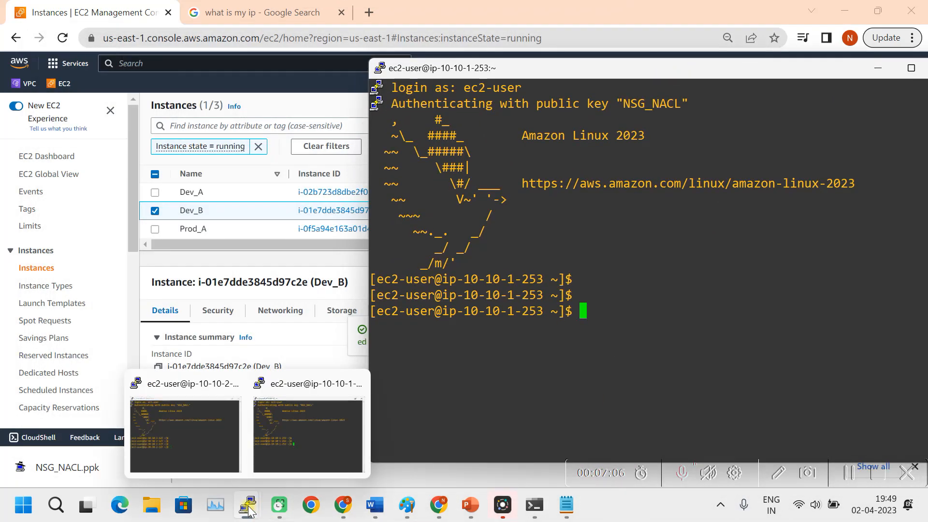
Open a third PuTTY configuration and set its host to Dev_A's public address 54.146.220.36, copied from the instance details
right_click(247, 507)
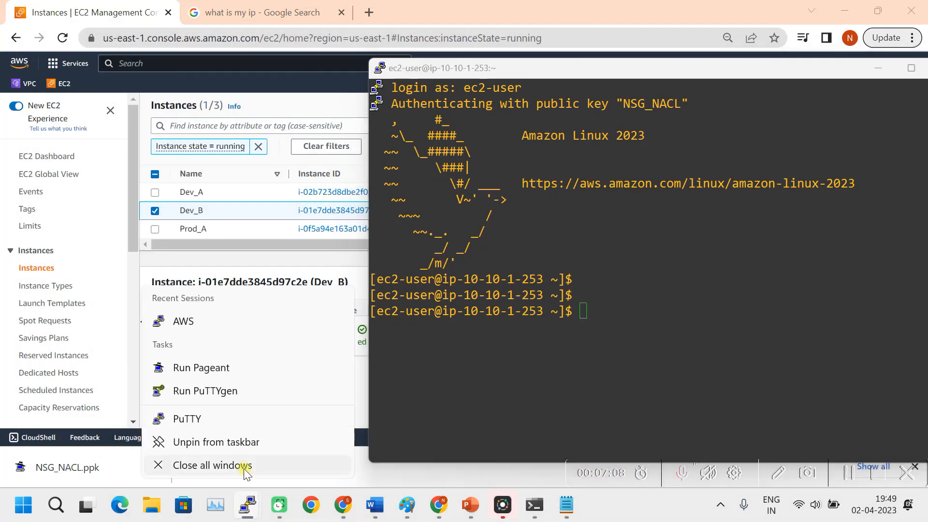
click(212, 419)
drag(488, 115, 710, 113)
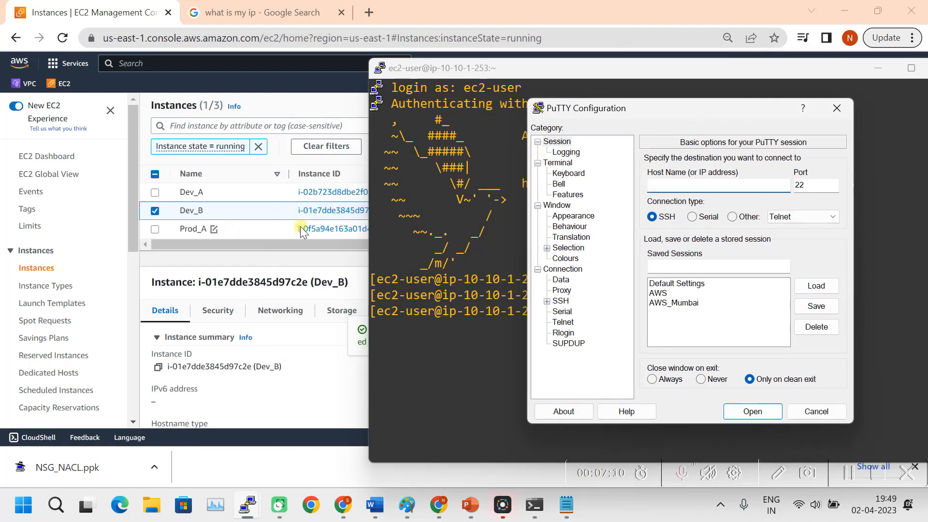
click(155, 211)
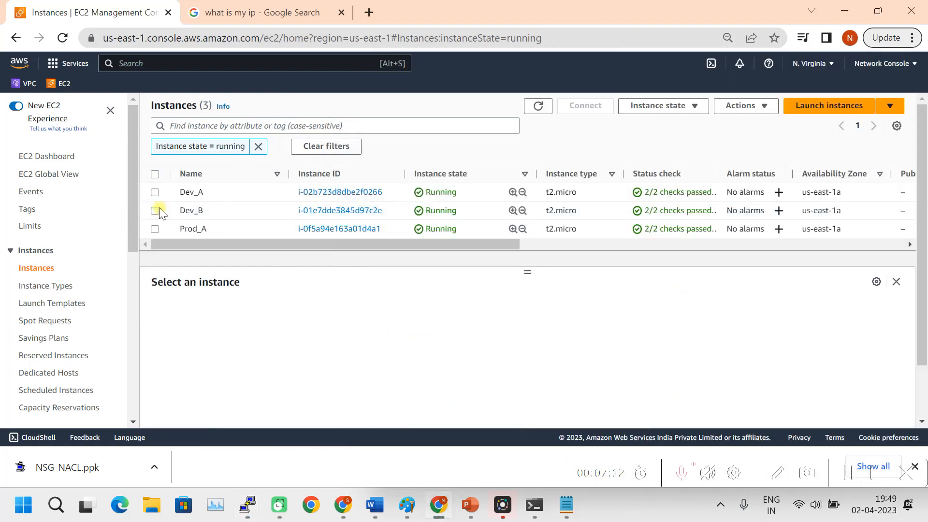
click(155, 193)
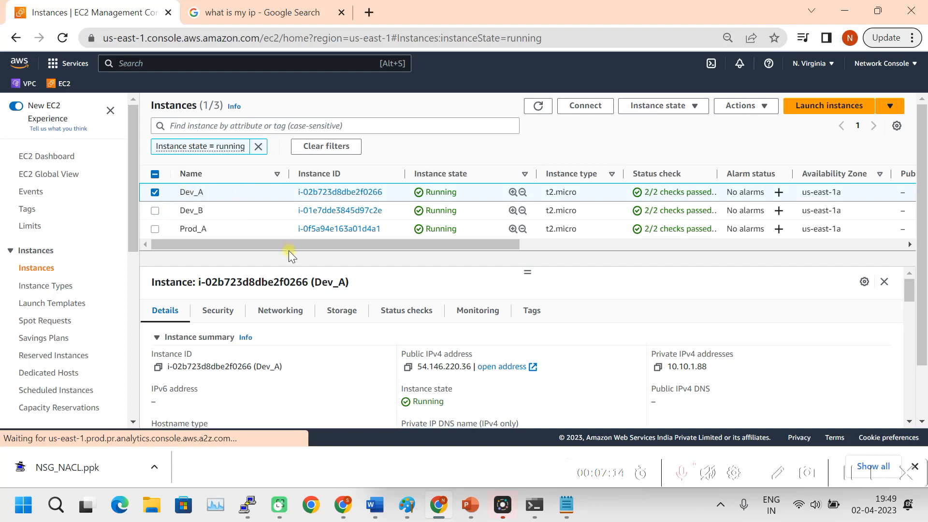
click(407, 367)
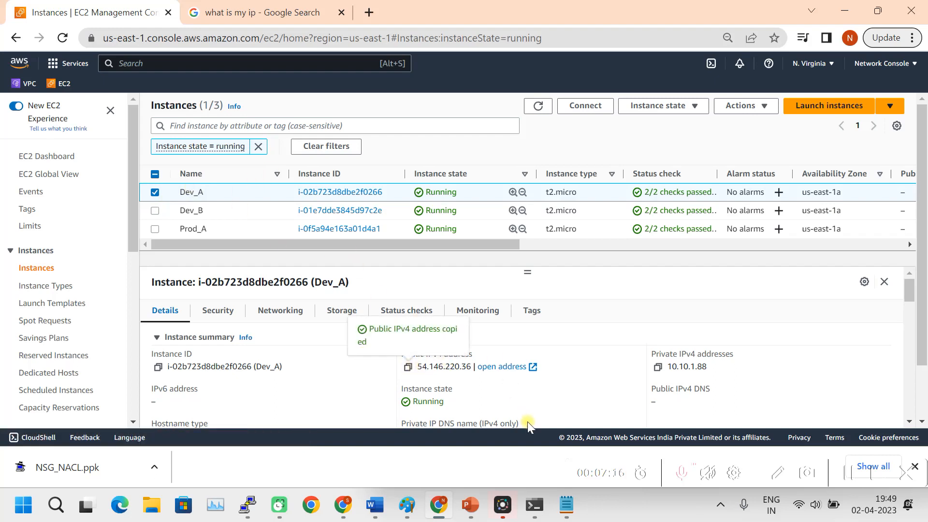
mouse_move(247, 504)
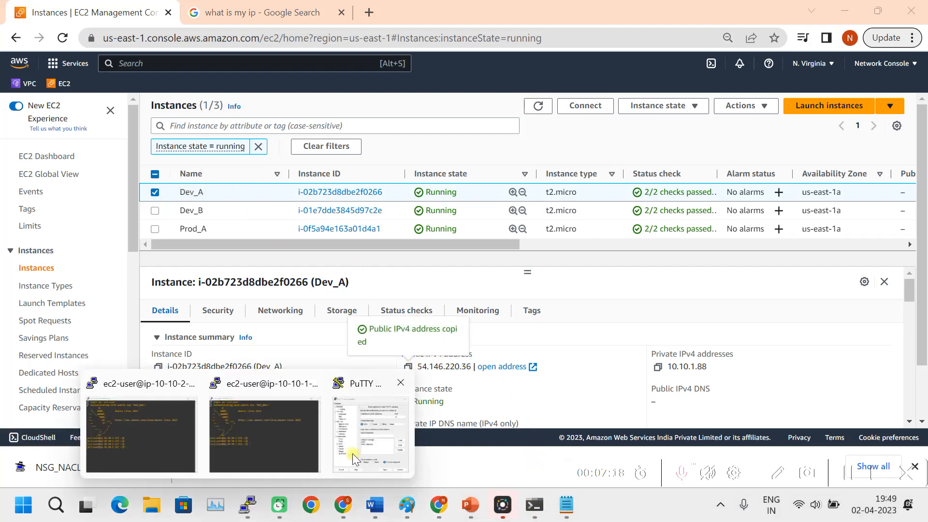
click(376, 428)
key(ctrl+v)
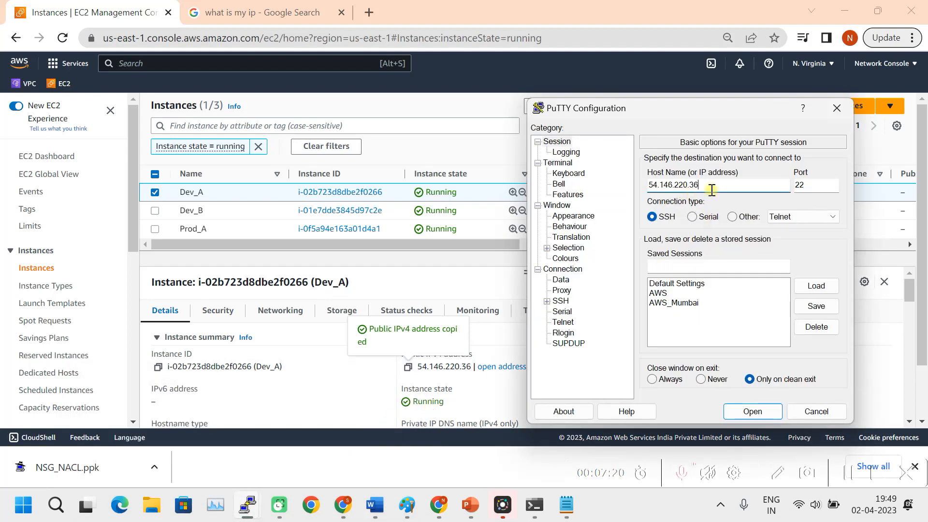
Choose the NSG_NACL private key file for the Dev_A session's SSH authentication and open the connection
click(547, 301)
click(570, 333)
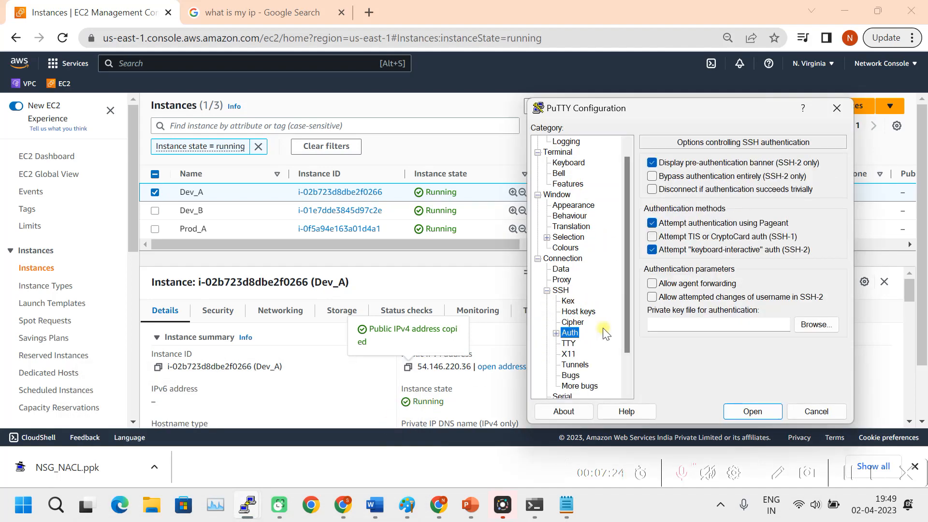
click(816, 325)
double_click(795, 194)
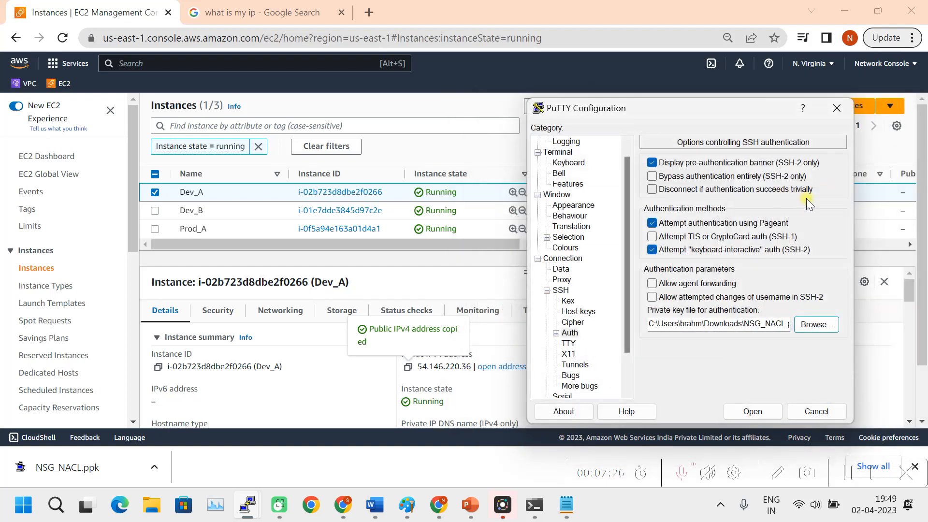
scroll(604, 215, up, 1)
click(561, 141)
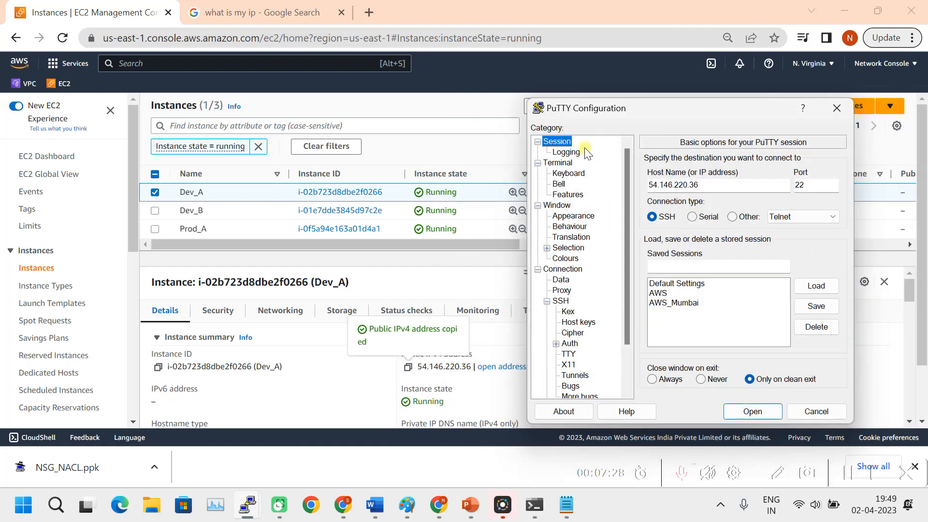
click(753, 412)
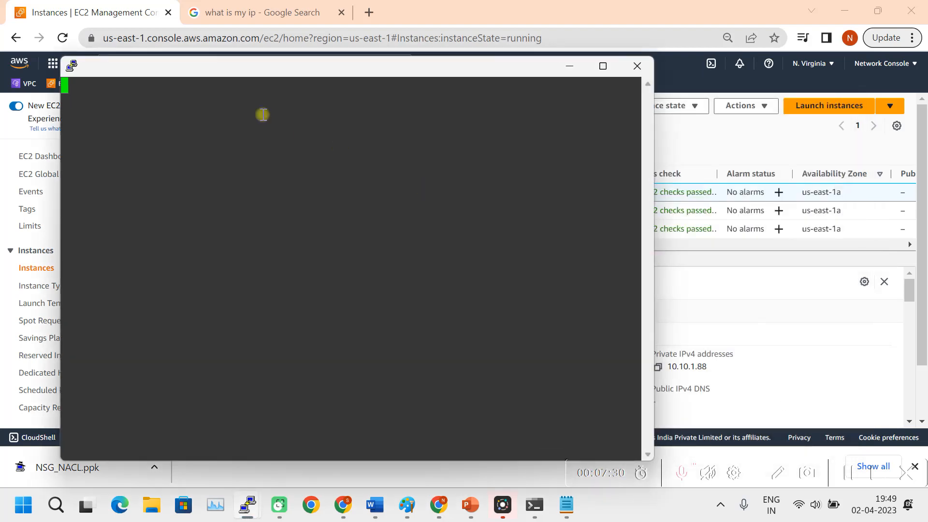
Accept Dev_A's host key, log in as ec2-user, and move the terminal aside to uncover the instance names
click(323, 321)
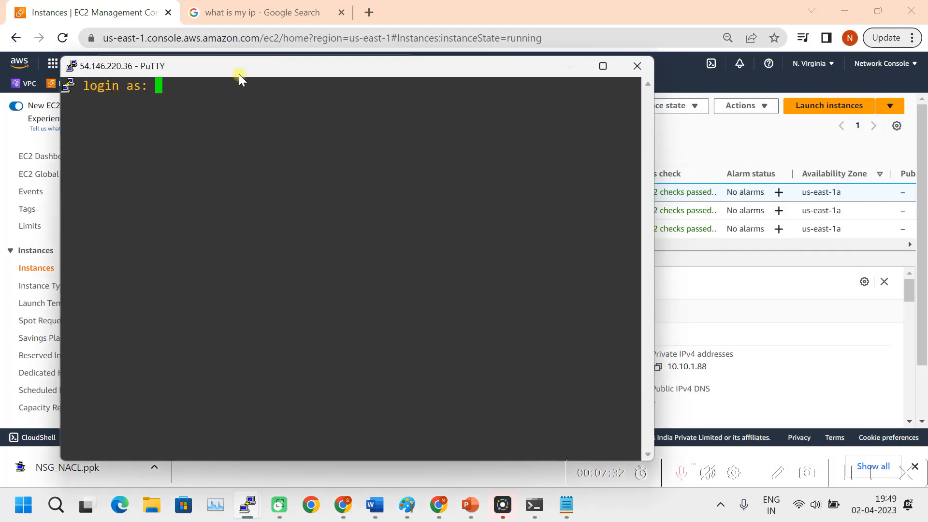
drag(236, 72, 462, 112)
text(ec)
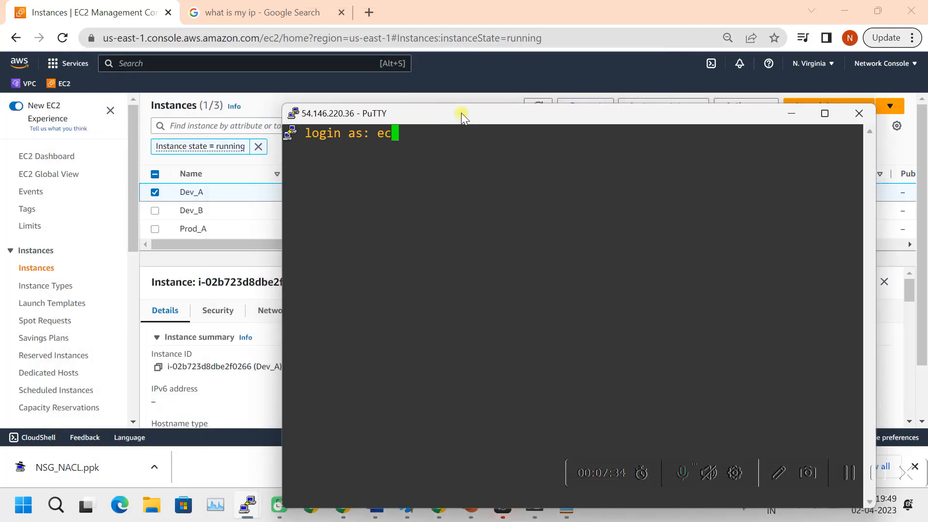
text(2-user)
key(Return)
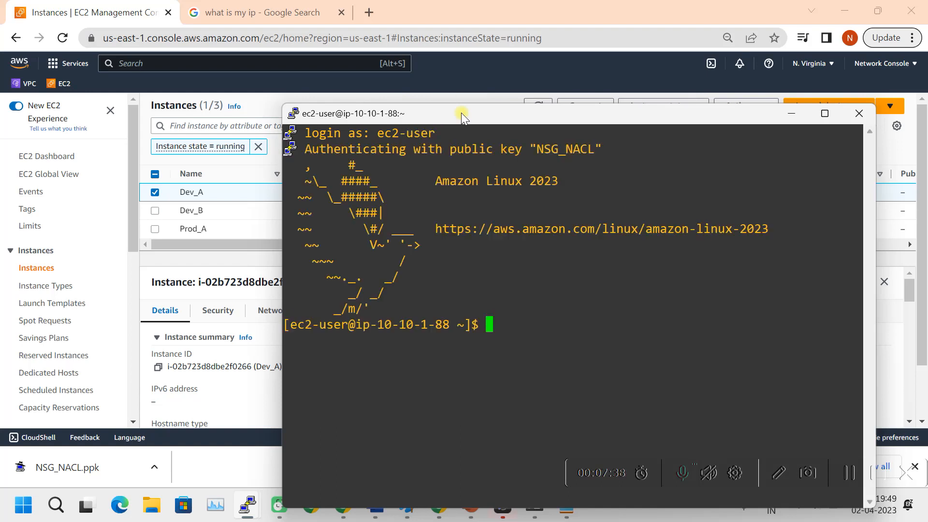
key(Return)
key(Return)
key(Return)
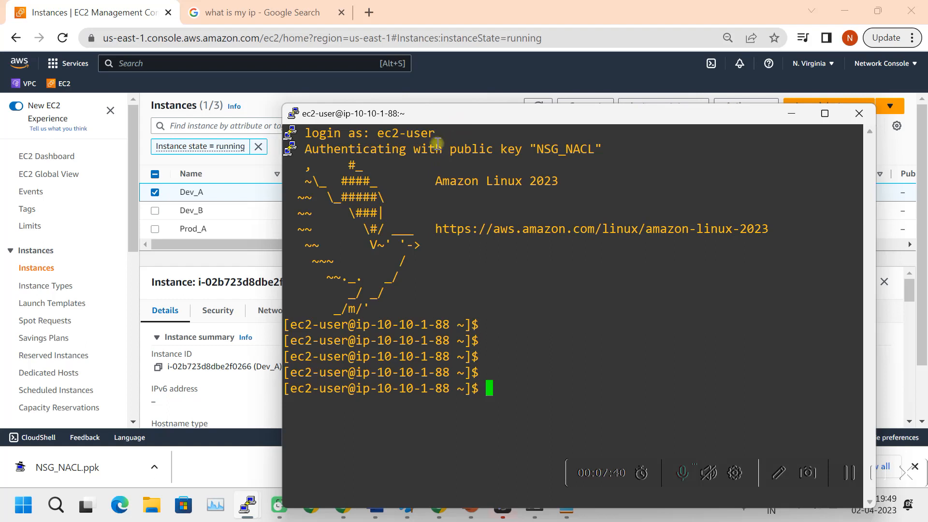
drag(486, 118, 443, 67)
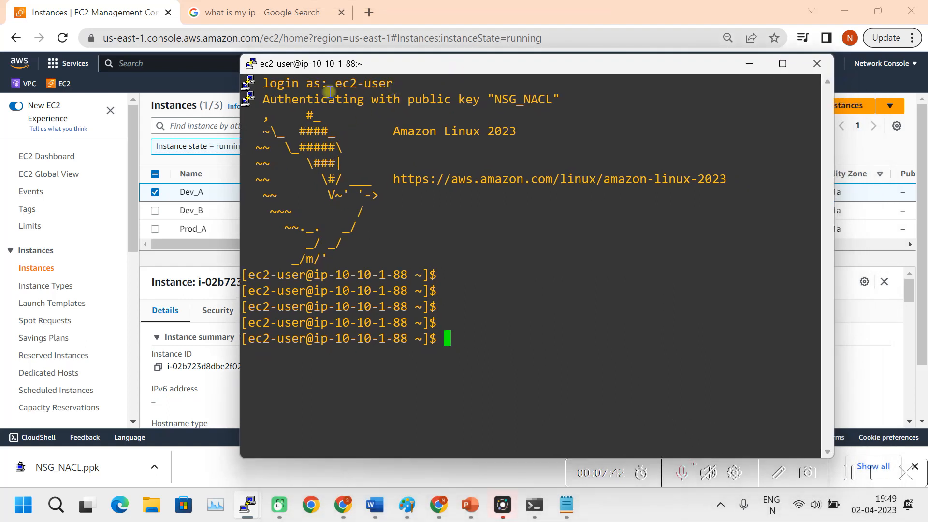
Record Dev_A's public address in an empty Notepad note as "Dev-A 54.146.220.36", copying it from the EC2 instance details
click(566, 505)
drag(558, 120, 668, 127)
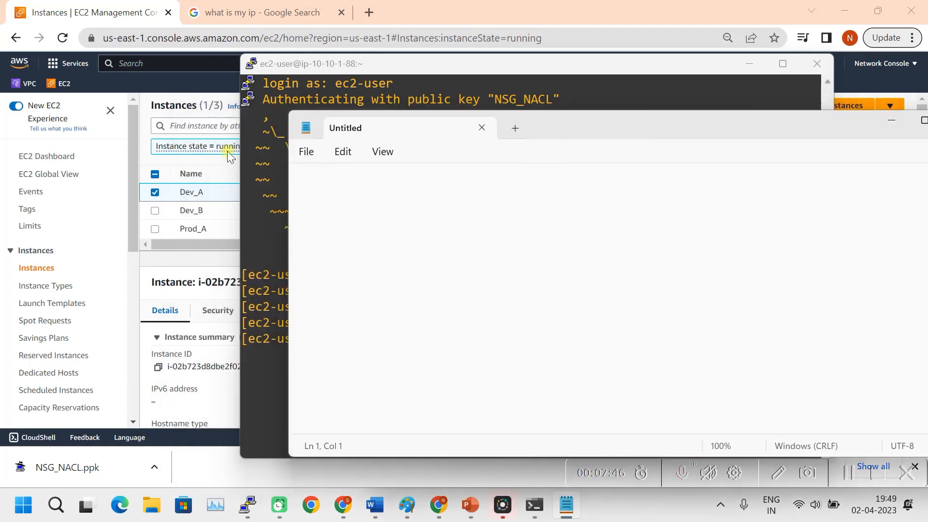
click(210, 162)
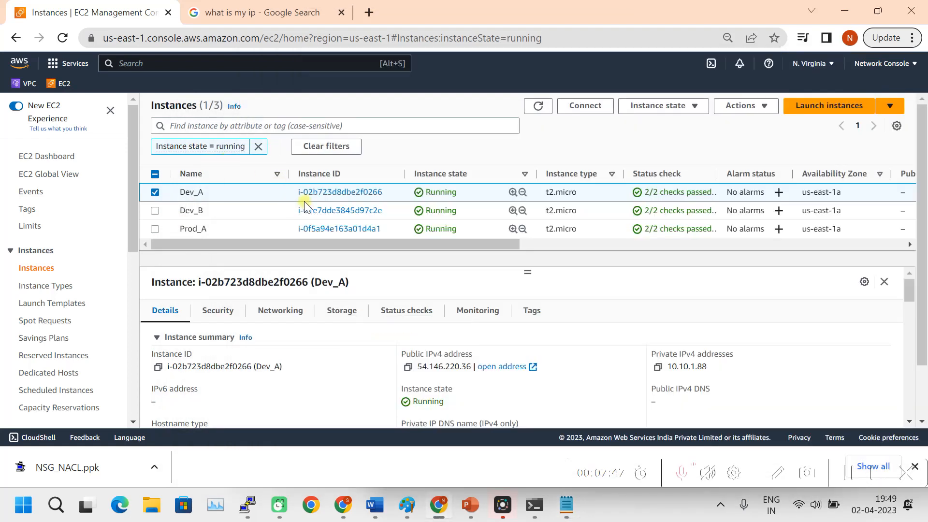
click(408, 367)
click(556, 510)
text(Dev-)
key(ctrl+v)
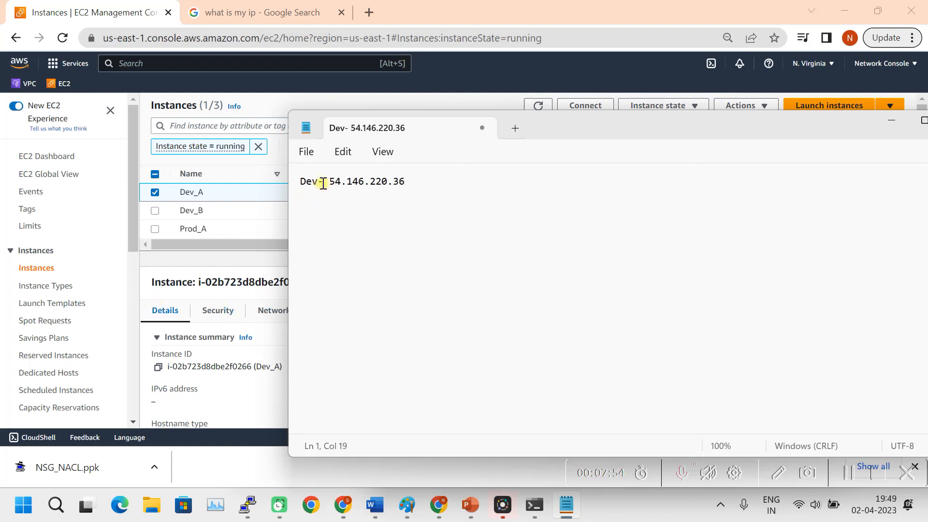
text(A)
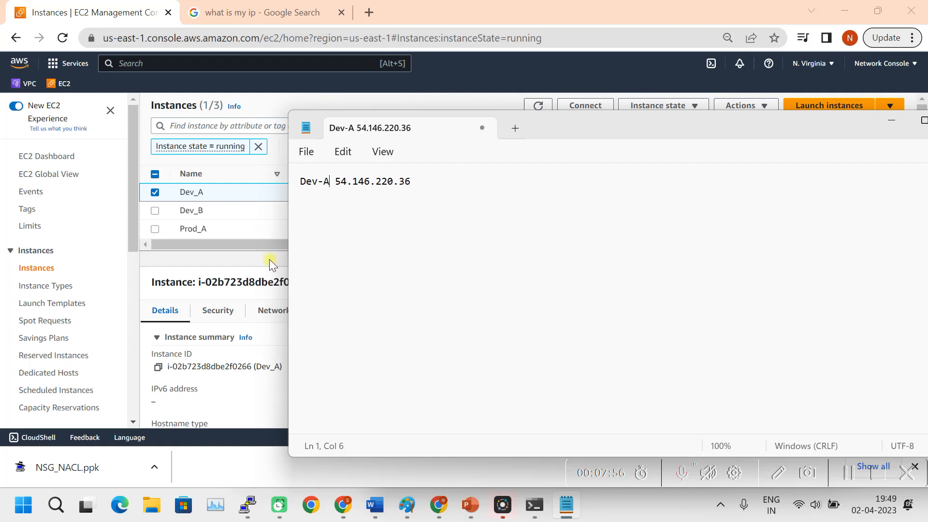
Copy Dev_B's public address from its instance details and add the line "Dev-B 54.163.209.77" to the Notepad note
click(155, 194)
click(155, 193)
click(155, 193)
click(155, 194)
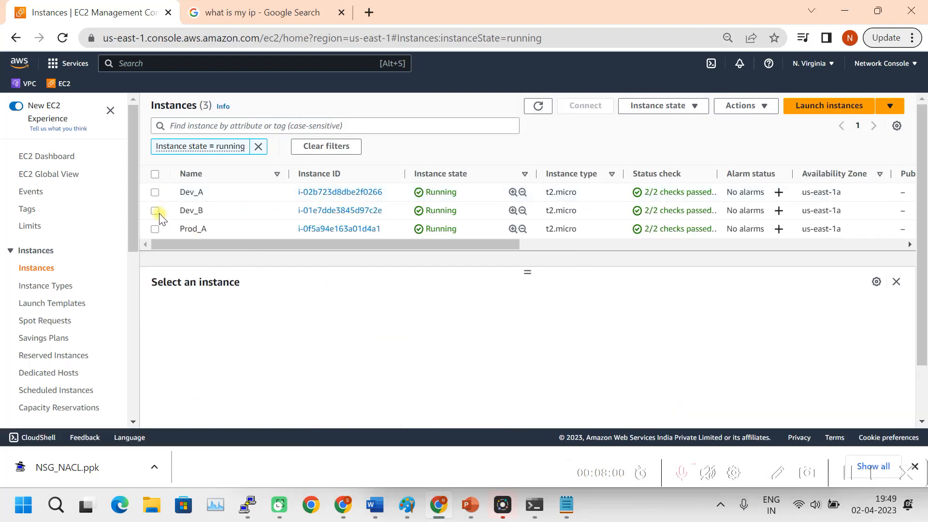
click(155, 210)
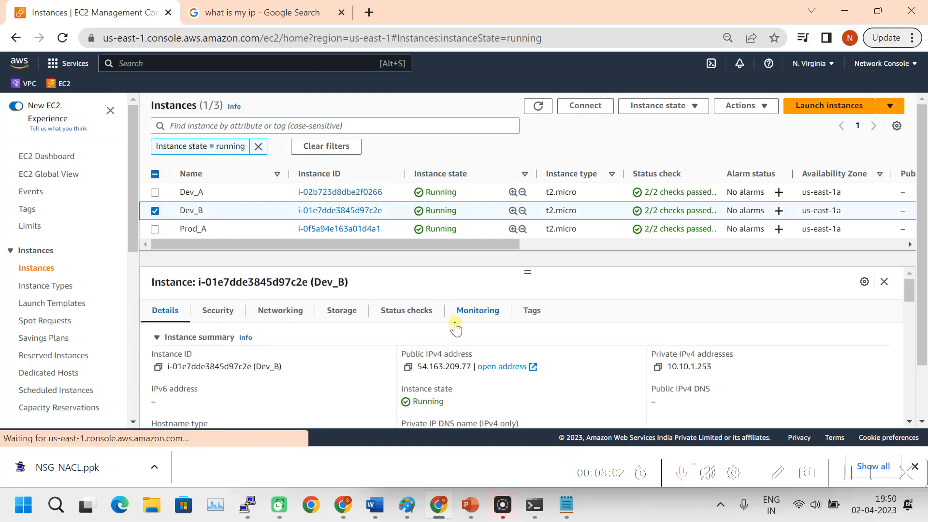
click(409, 367)
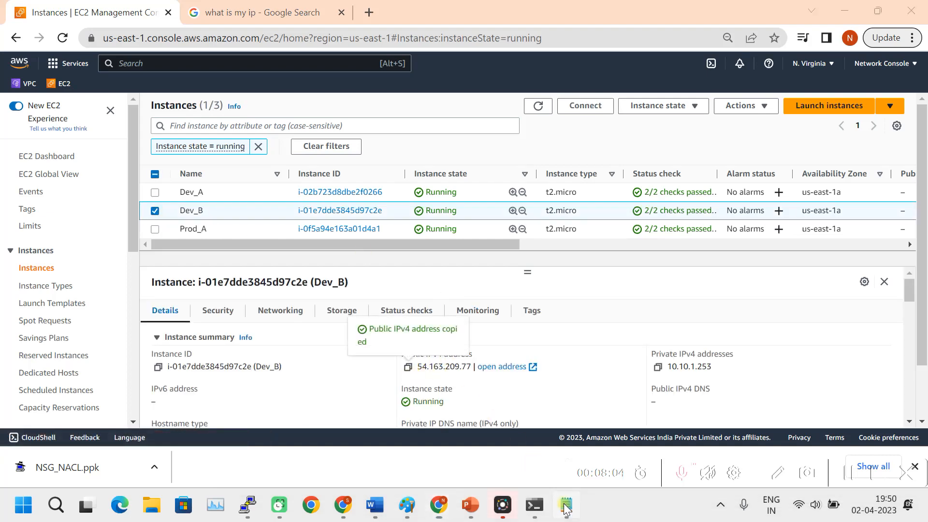
click(566, 505)
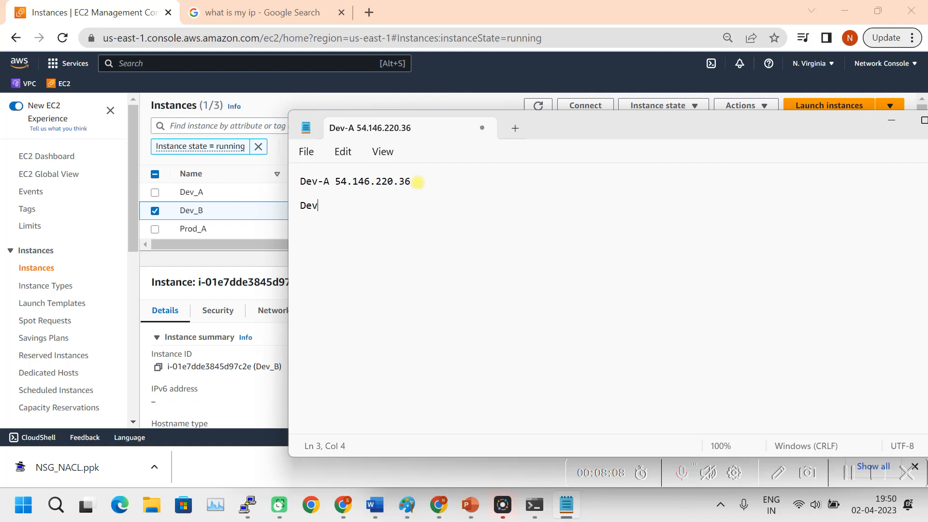
key(ctrl+v)
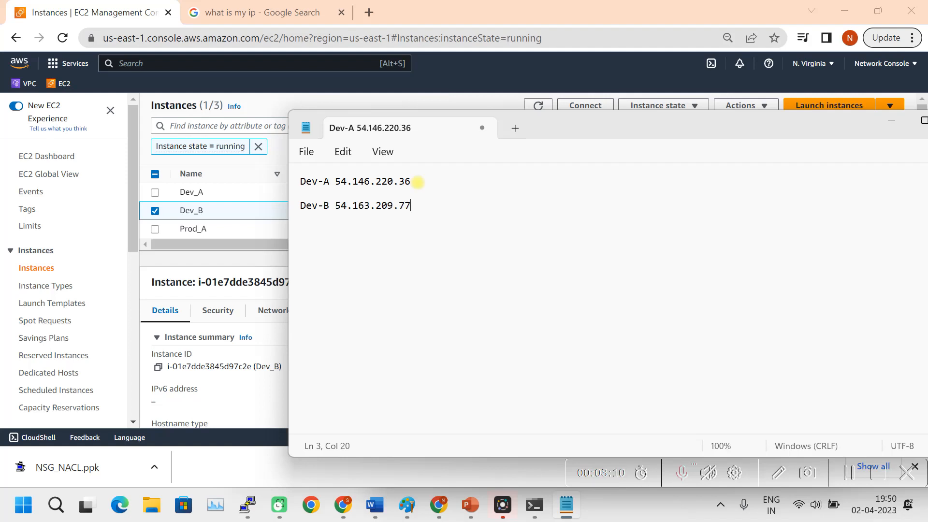
Add the line "Prod-A 54.89.185.234" to the Notepad note, using the public address copied from Prod_A's instance details
click(155, 211)
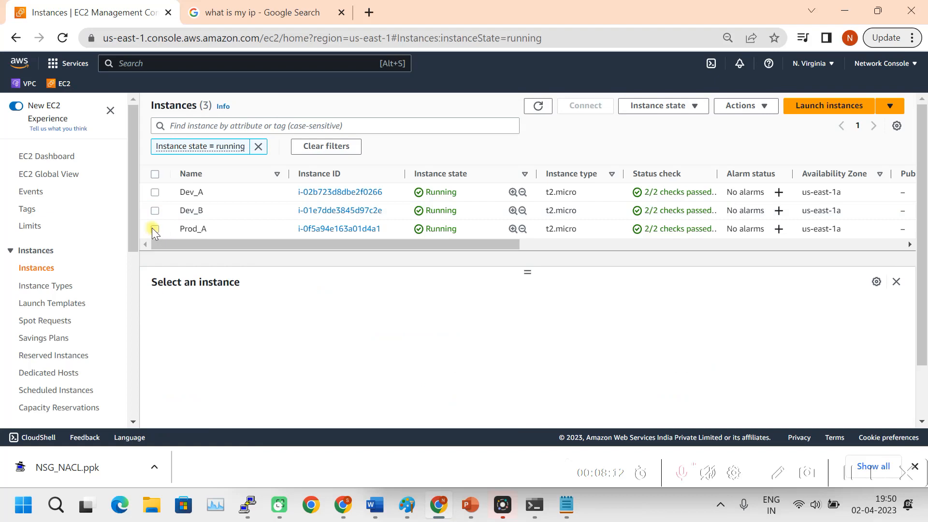
click(155, 229)
click(567, 505)
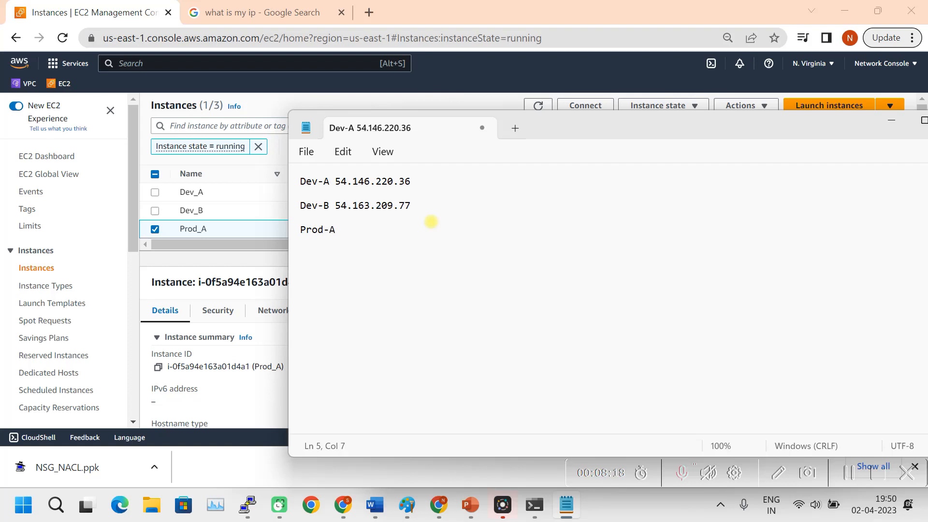
key(ctrl+v)
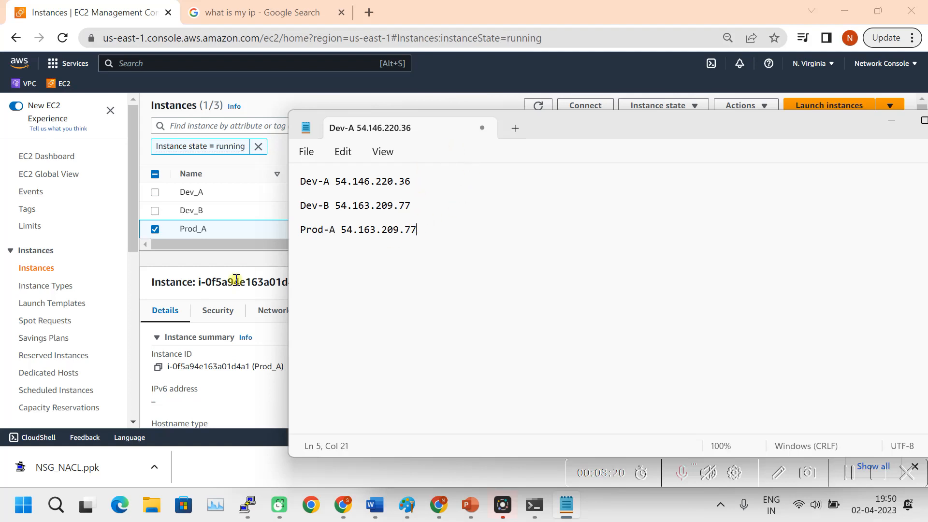
click(233, 260)
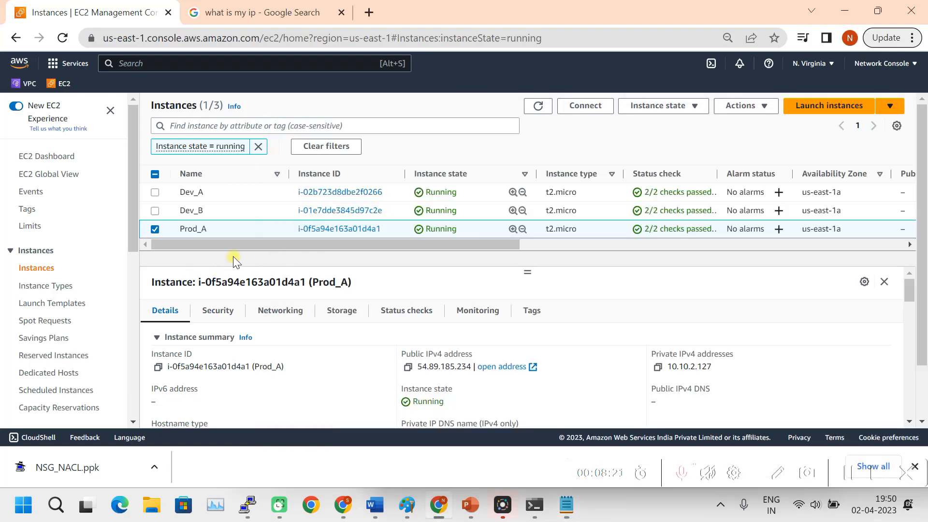
click(407, 366)
click(566, 505)
drag(424, 228, 335, 235)
key(ctrl+v)
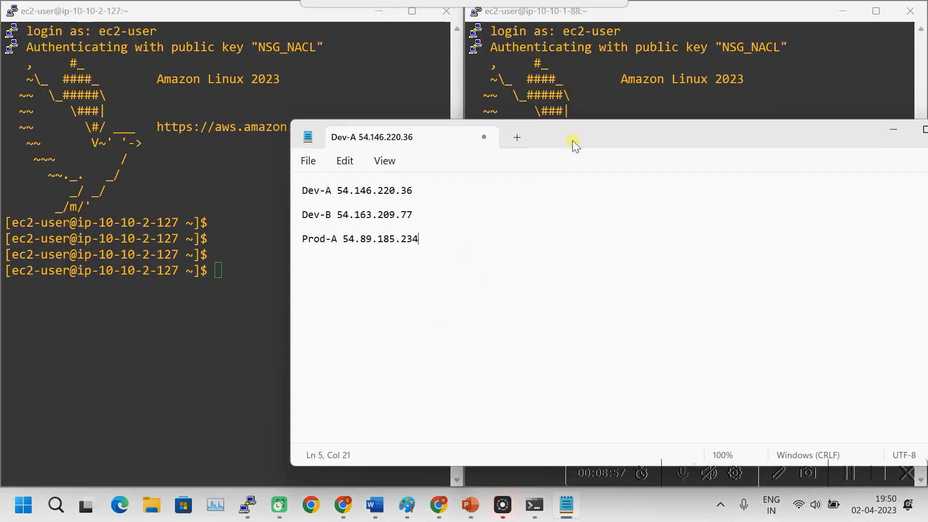
Append the separator "---" after each of the three public addresses in the note and return to the EC2 console in Chrome
click(418, 190)
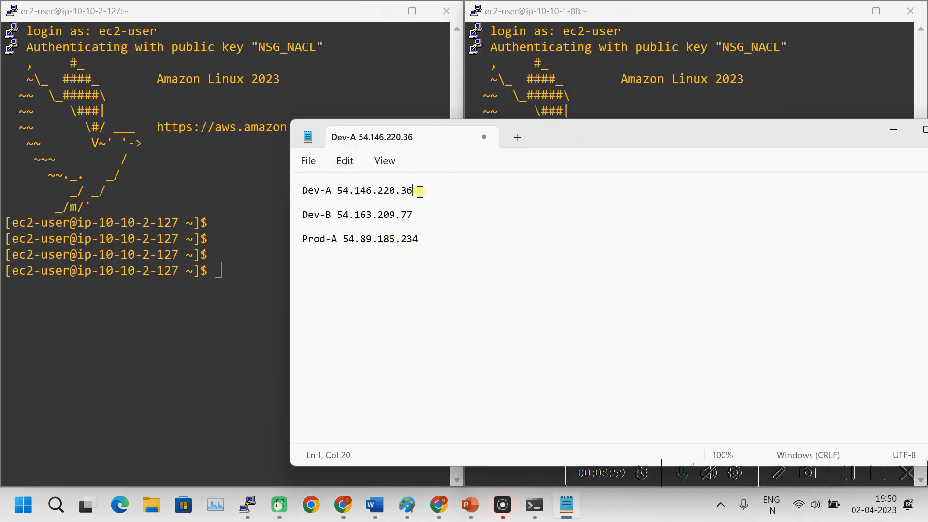
text(---)
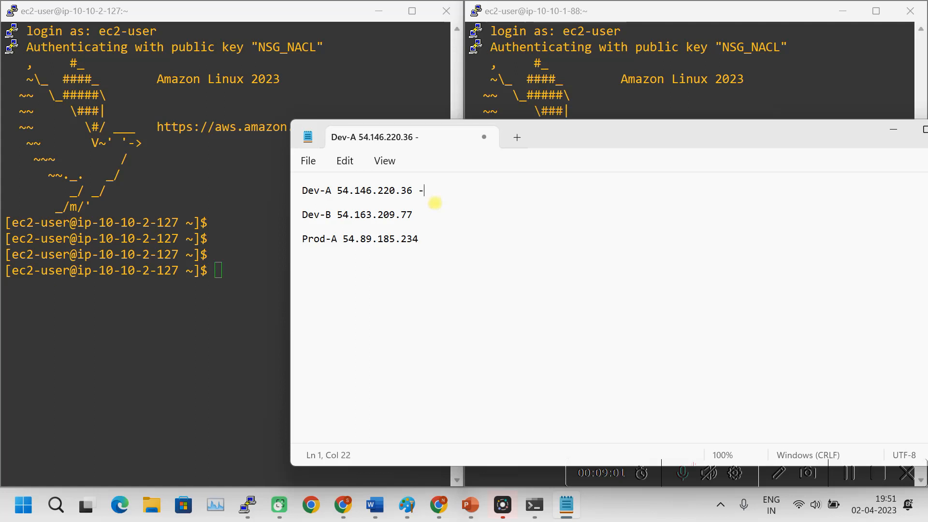
click(428, 215)
text(---)
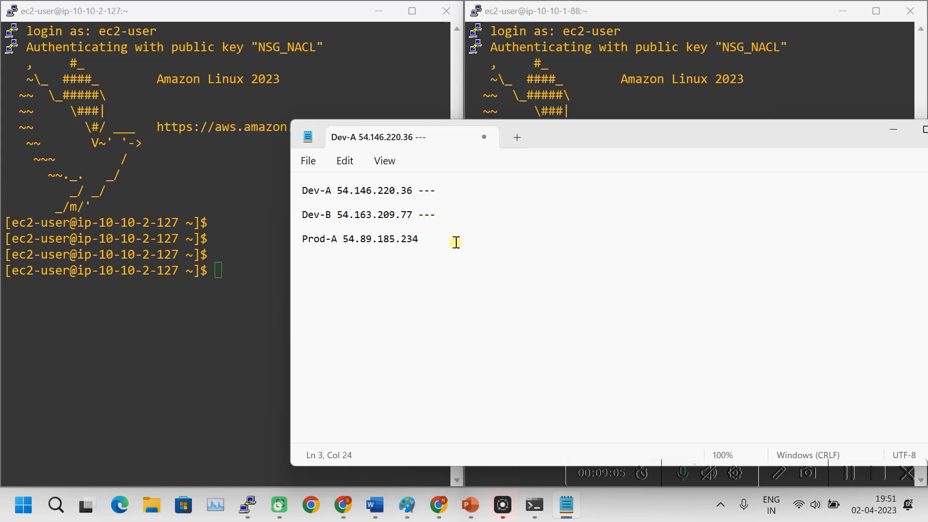
click(424, 238)
text(---)
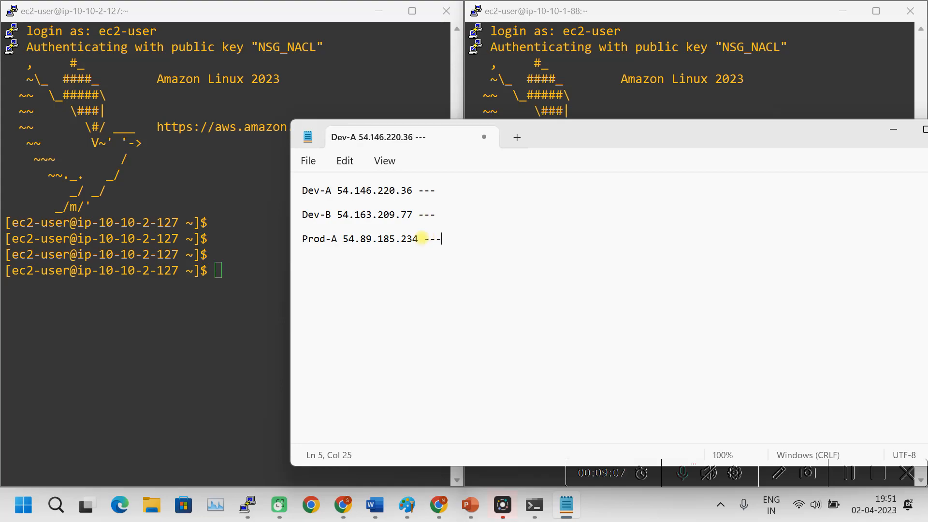
click(438, 505)
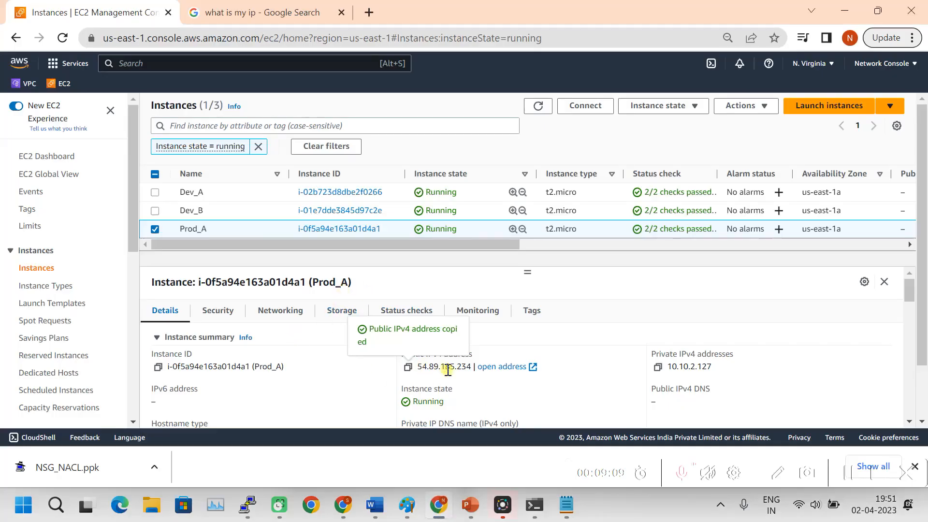
Copy Dev_A's private address from its instance details and append "10.10.1.88" to the Dev-A line of the Notepad note
click(155, 228)
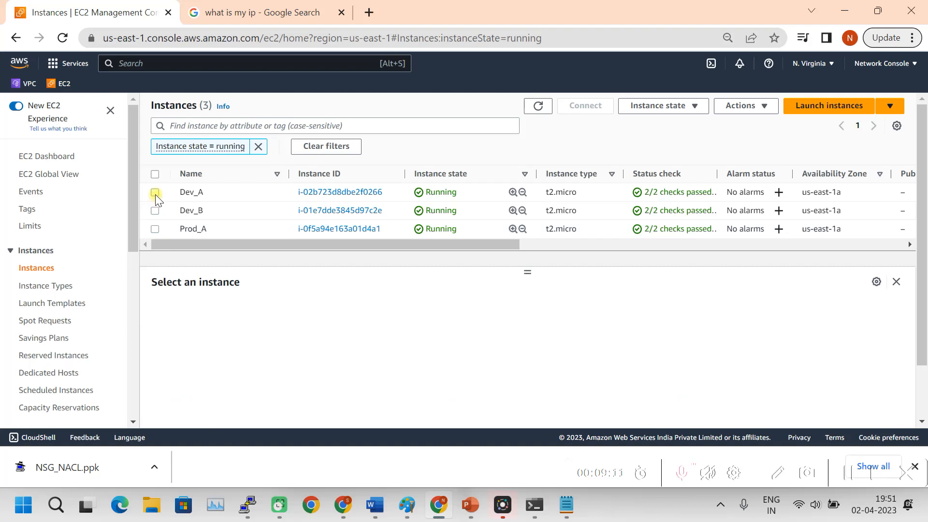
click(155, 193)
click(658, 368)
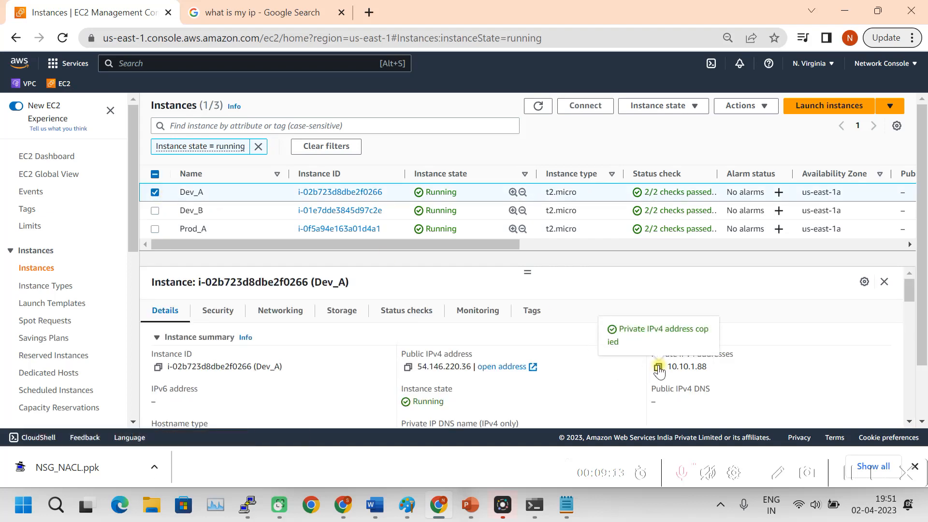
click(566, 505)
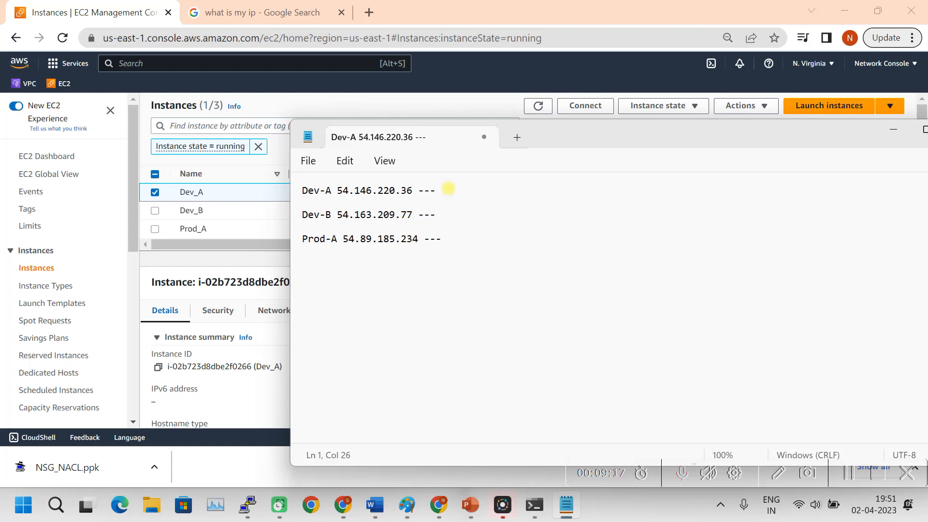
key(ctrl+v)
Append Dev_B's private address "10.10.1.253" to the Dev-B line of the note, copying it from the EC2 instance details
click(154, 207)
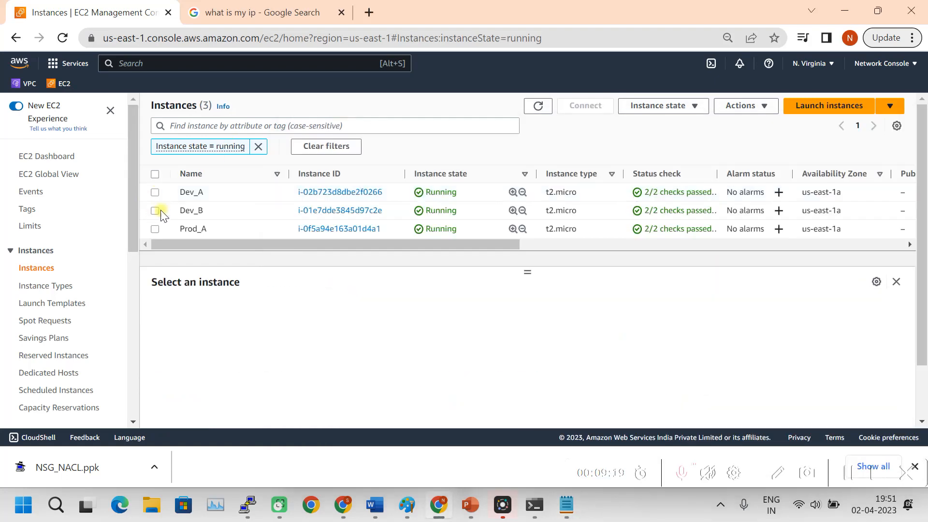
click(155, 211)
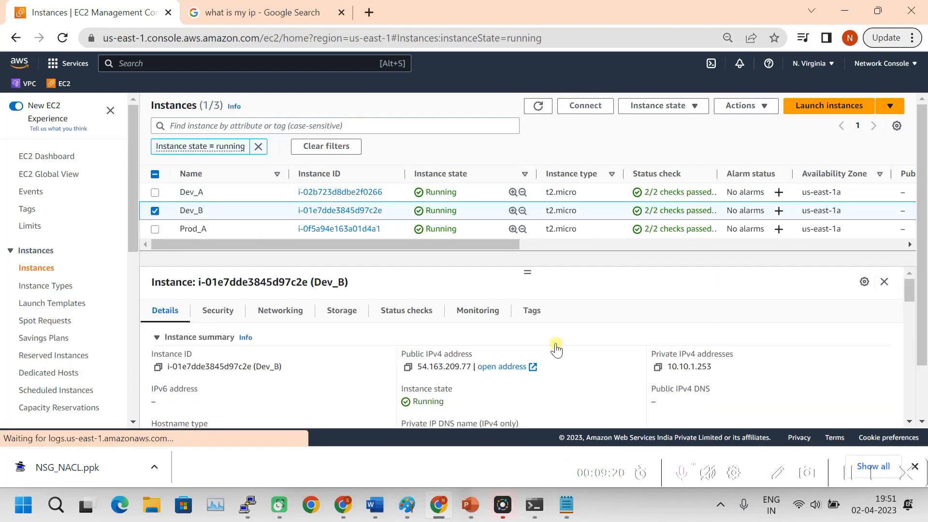
click(657, 366)
click(567, 505)
click(453, 219)
key(ctrl+v)
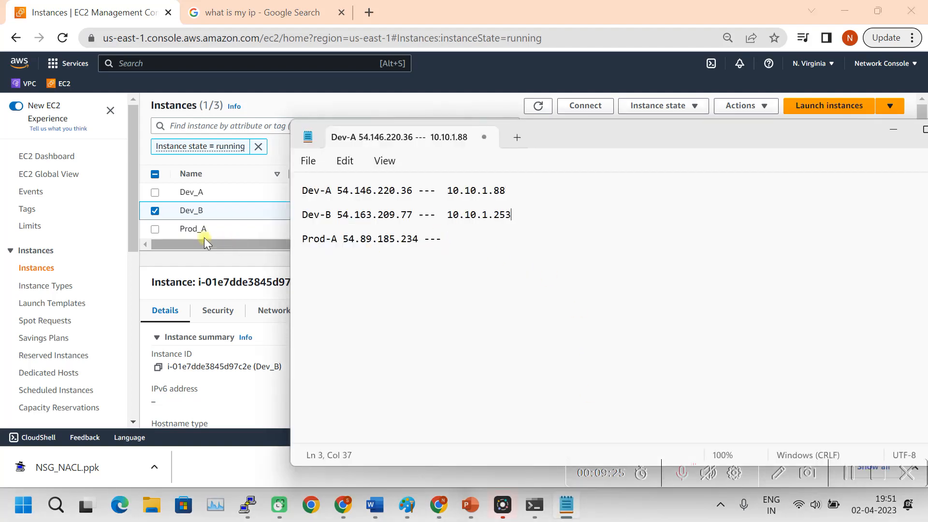
Complete the Prod-A line of the note with the private address "10.10.2.127" copied from Prod_A's instance details
click(155, 211)
click(154, 228)
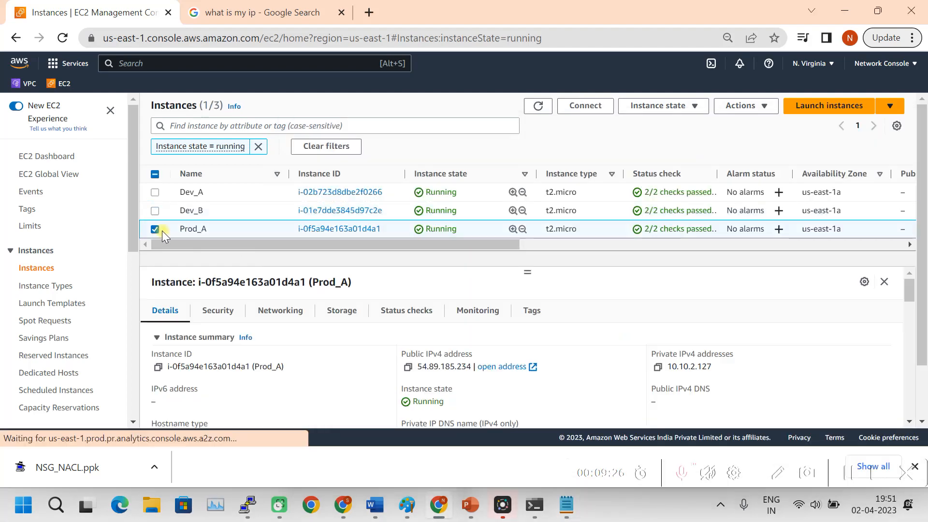
click(658, 367)
click(566, 513)
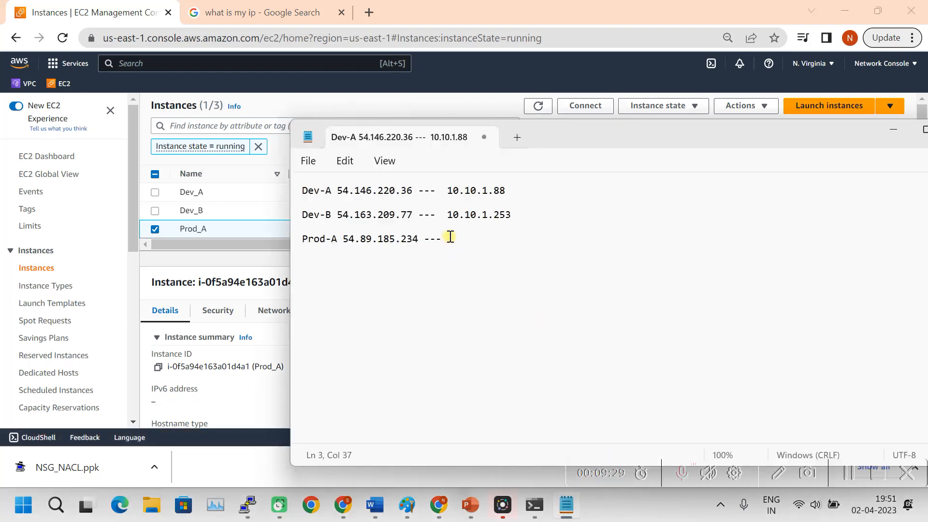
key(ctrl+v)
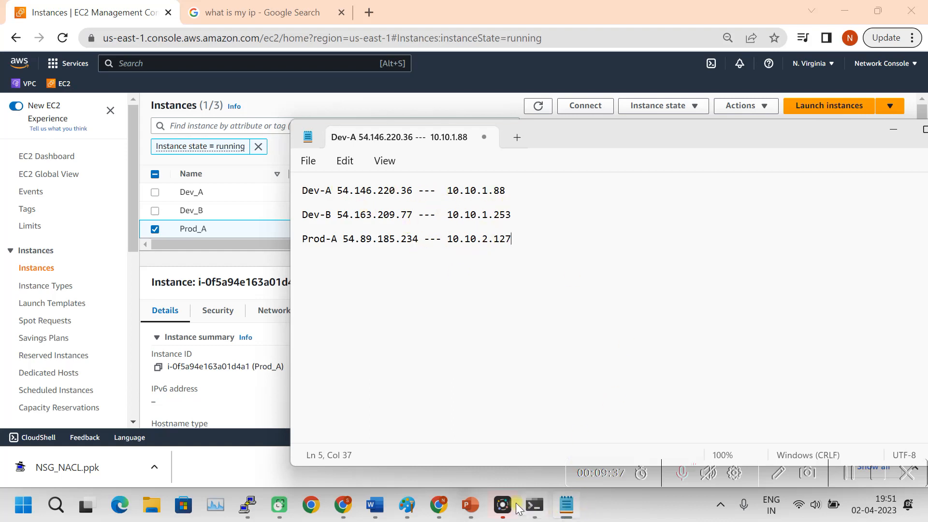
click(852, 477)
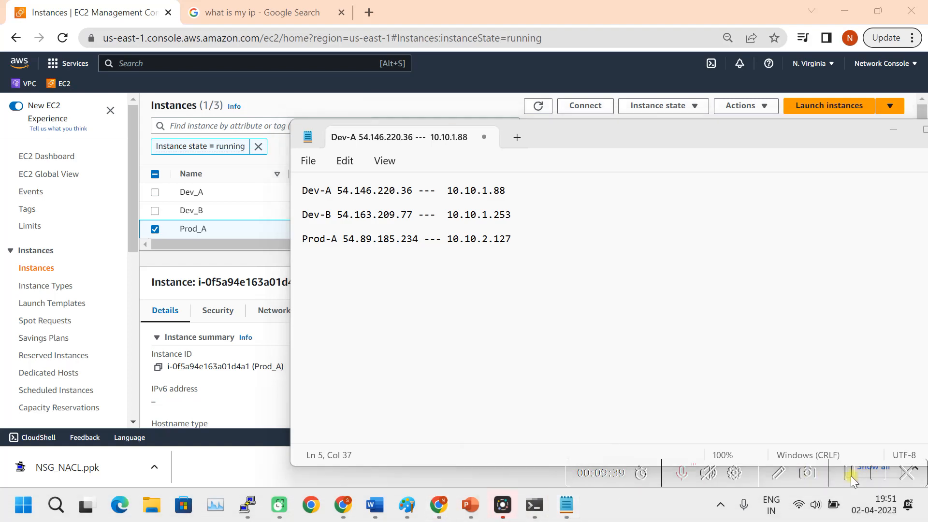
Arrange the Dev_A (10.10.1.88) and Dev_B (10.10.1.253) PuTTY sessions side by side at full height, Dev_A first, and focus the Dev_A session
mouse_move(261, 508)
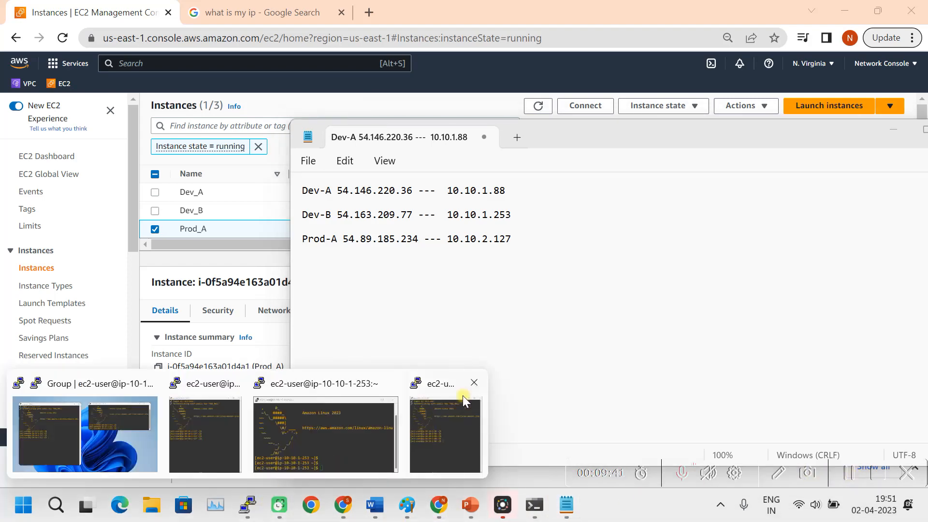
click(441, 422)
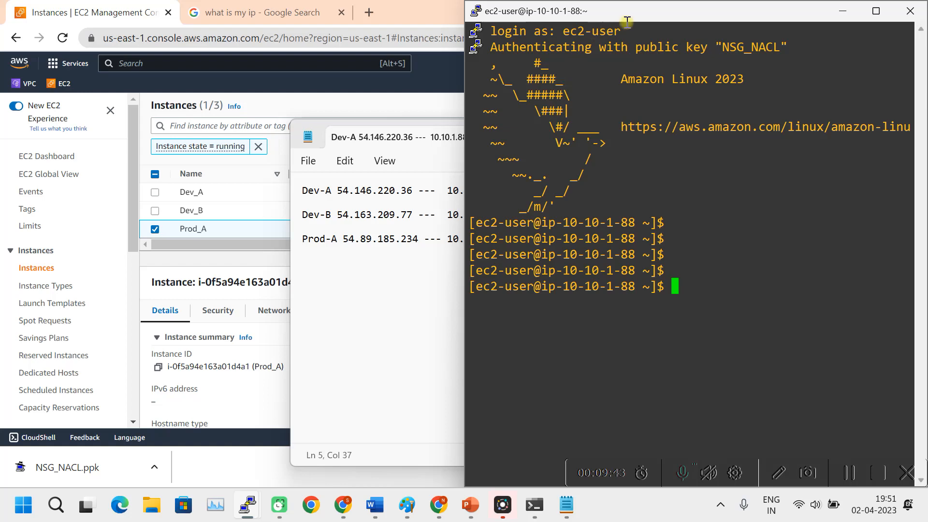
drag(691, 10, 1, 68)
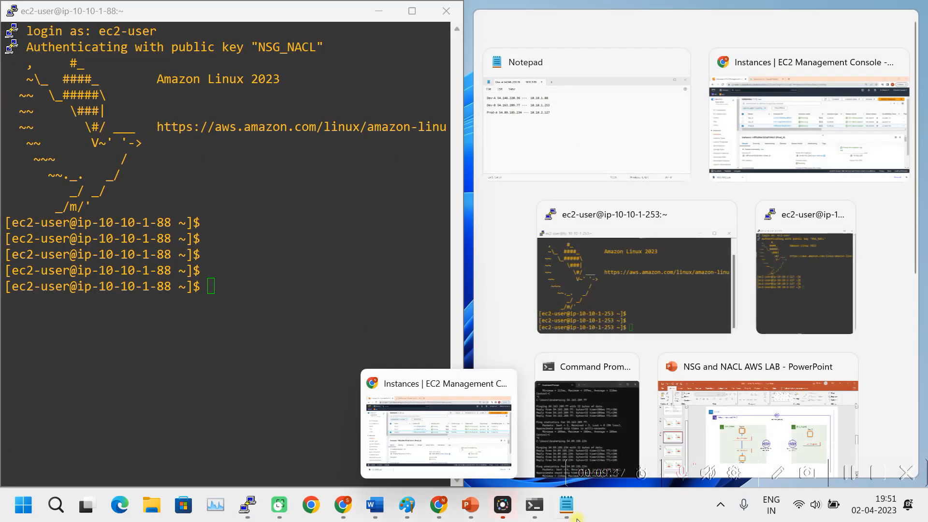
click(248, 505)
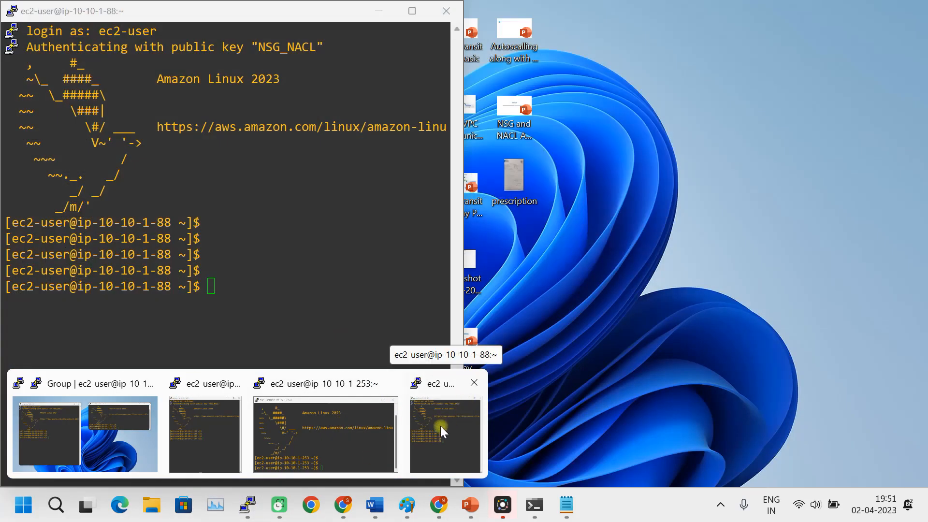
click(440, 425)
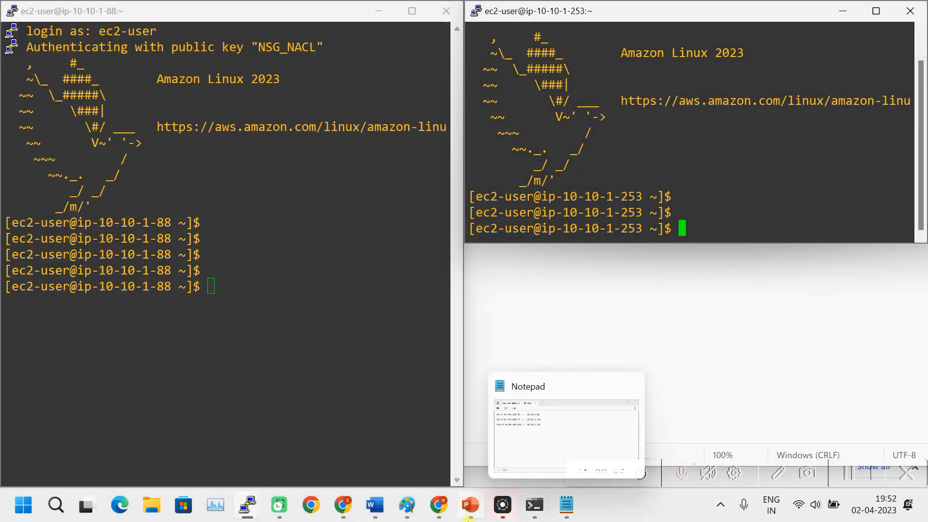
click(567, 505)
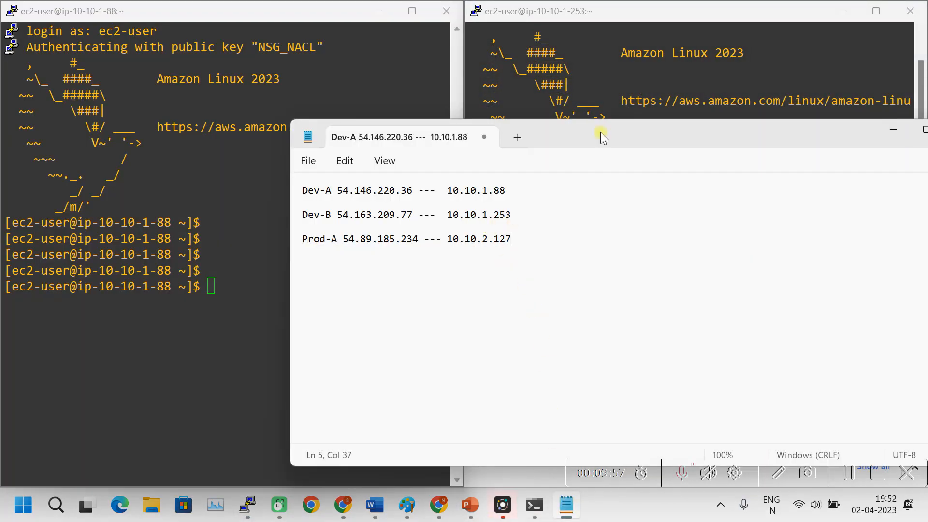
drag(640, 8, 925, 4)
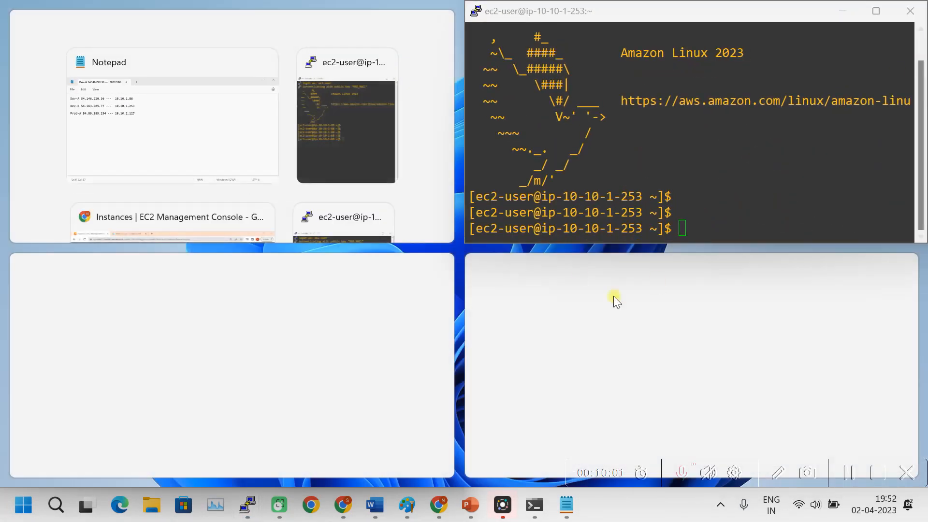
click(356, 143)
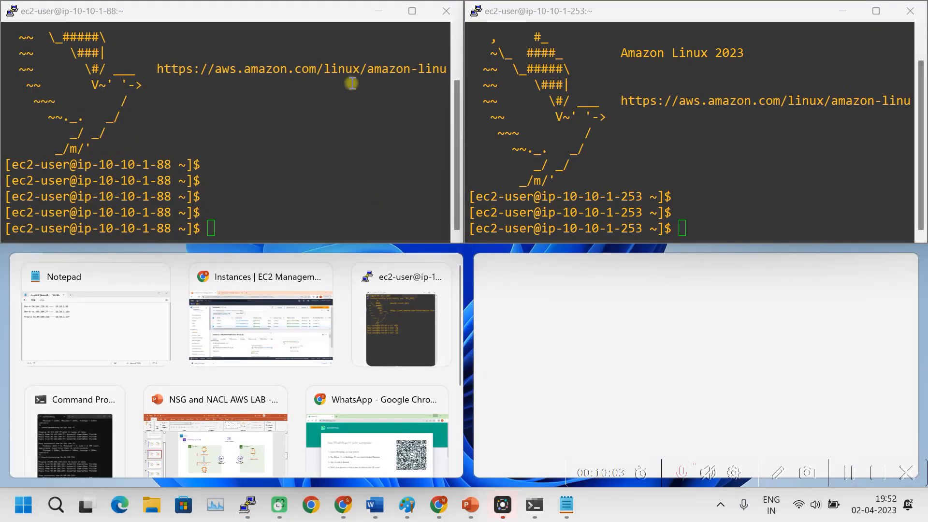
drag(330, 23, 1, 152)
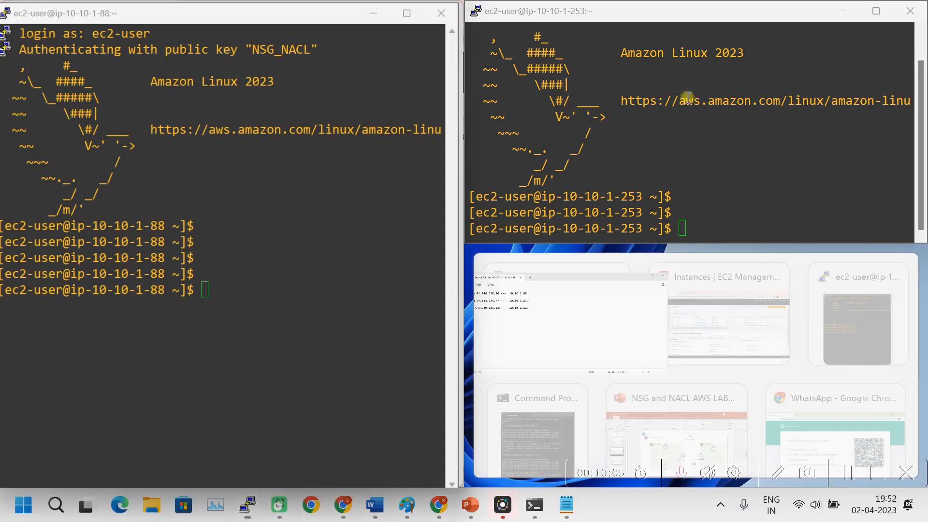
drag(715, 10, 926, 207)
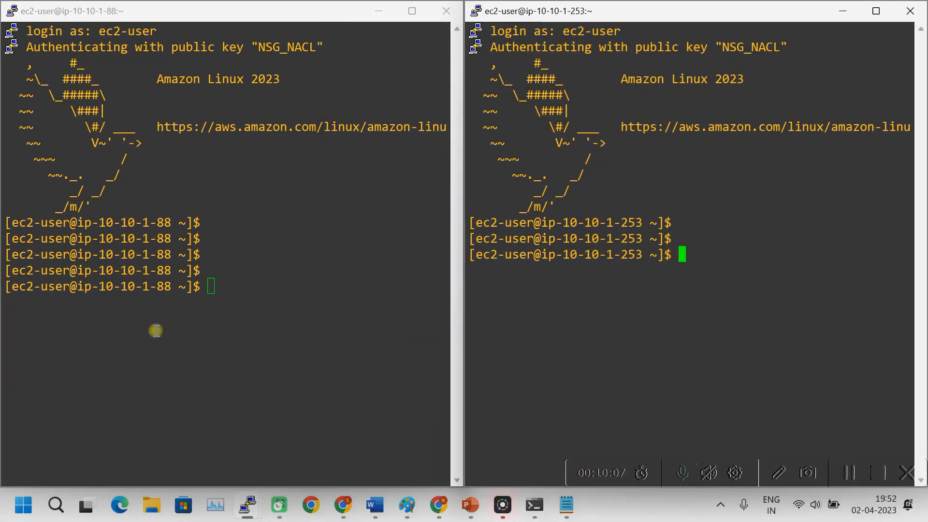
click(240, 245)
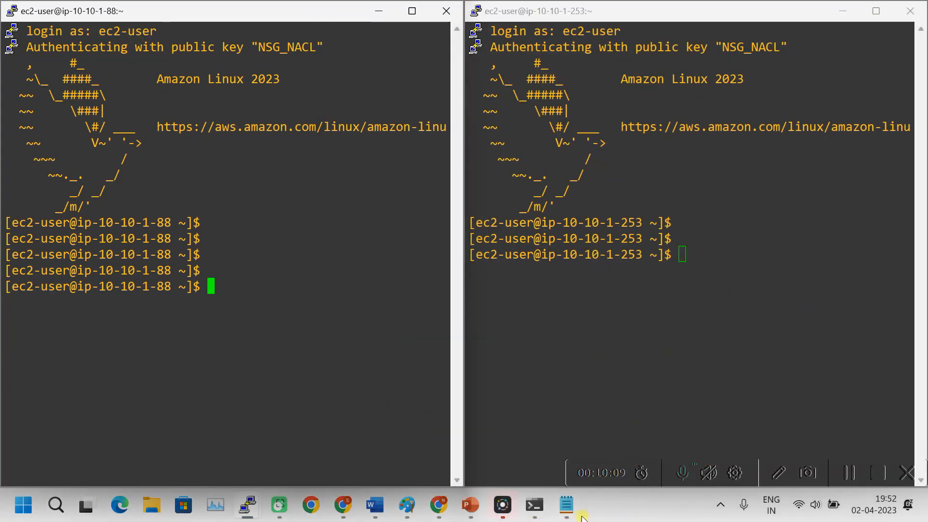
Check Dev_B's private address in the note, minimize the note and run "ping 10.10.1.253" from the Dev_A session
click(568, 508)
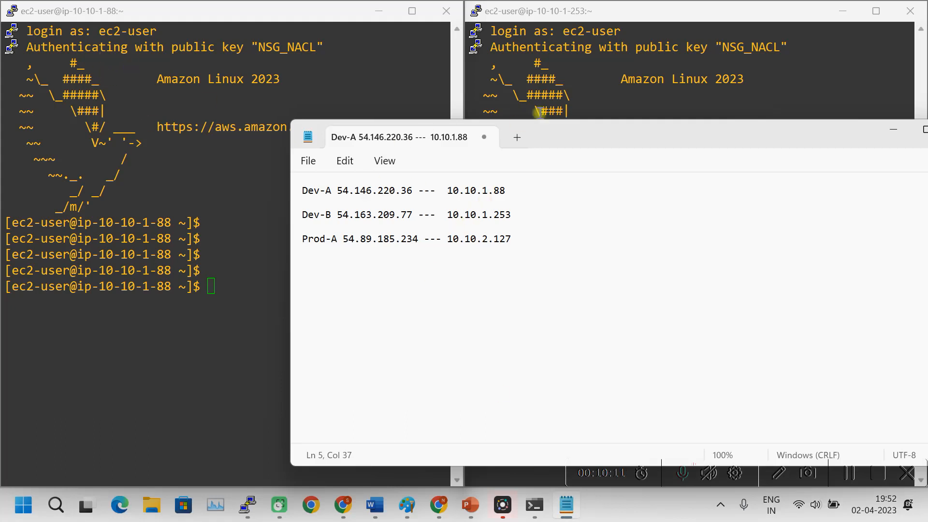
drag(784, 141, 752, 185)
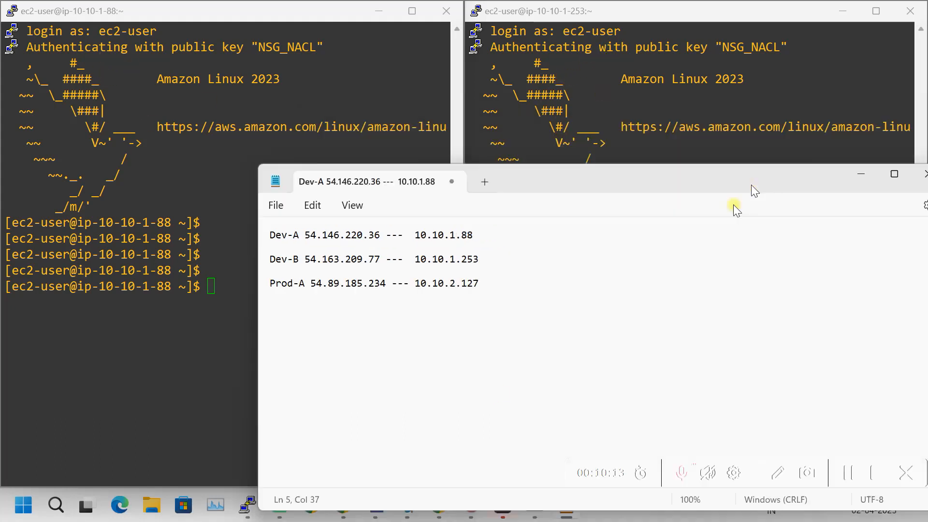
click(861, 174)
double_click(217, 315)
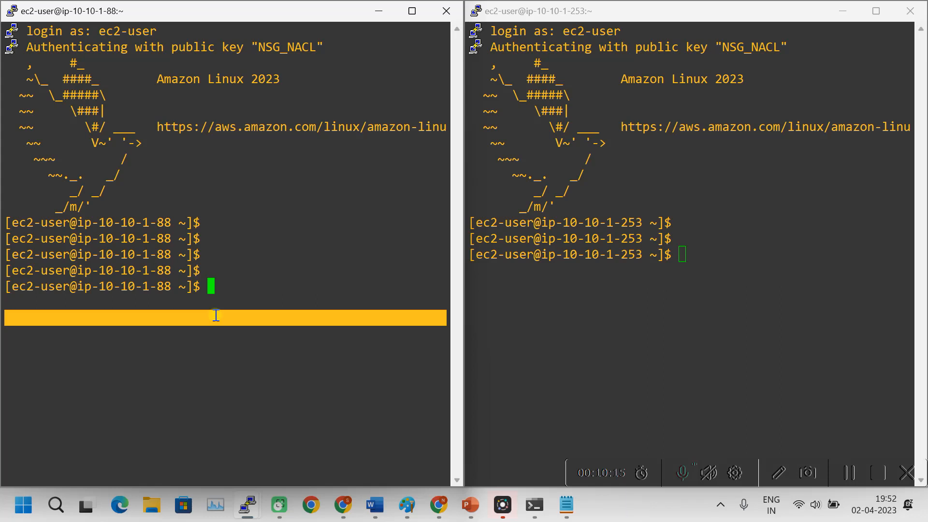
key(Return)
key(Return)
key(Return)
text(ping )
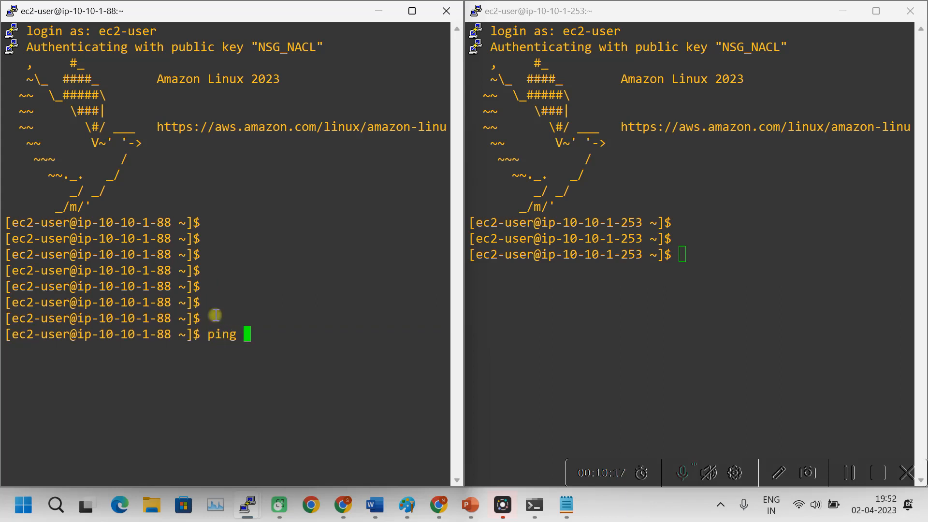
text(10.10.1.2)
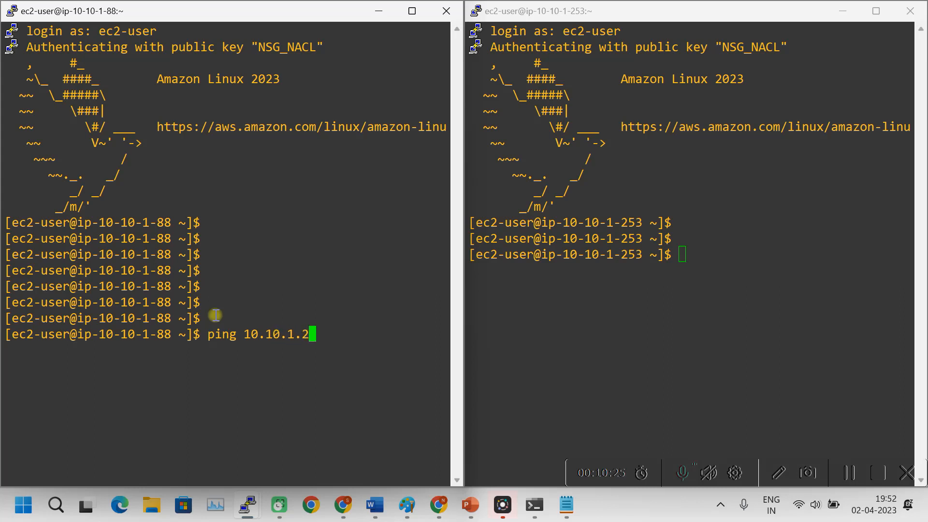
key(Return)
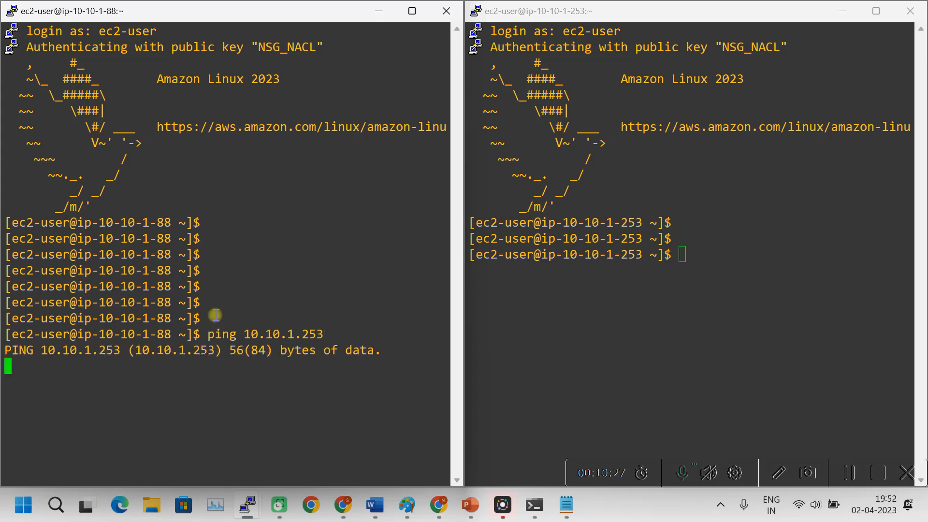
Run "ping 10.10.1.88" from the Dev_B session to test its connection to Dev_A
click(689, 259)
text(ping 10.)
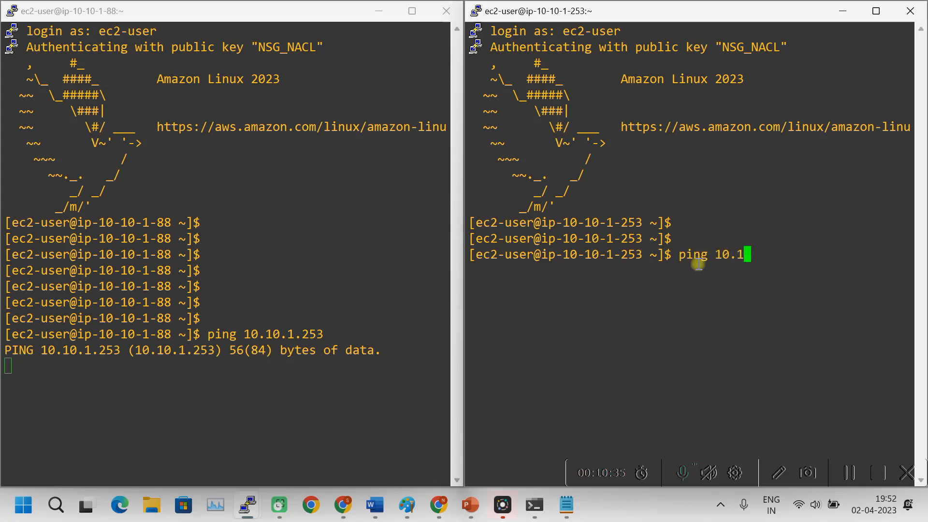
text(10.1.88)
key(Return)
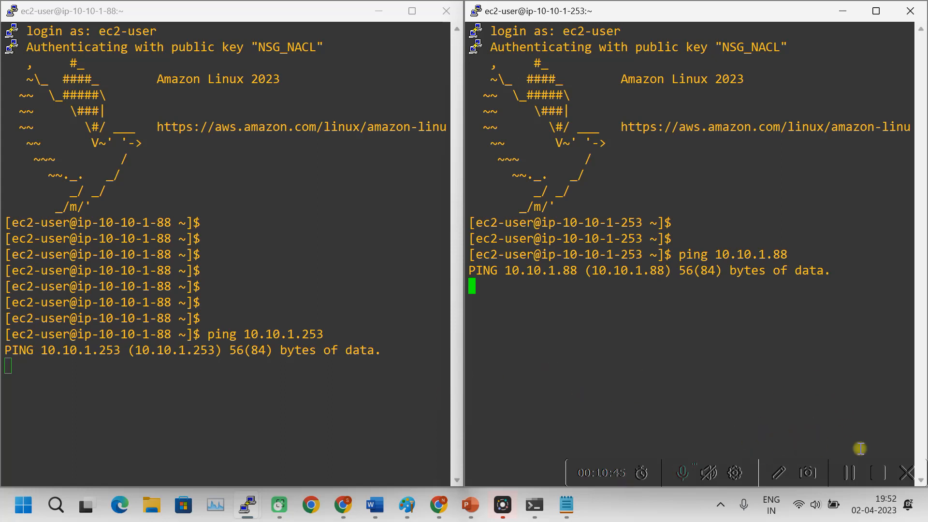
click(851, 474)
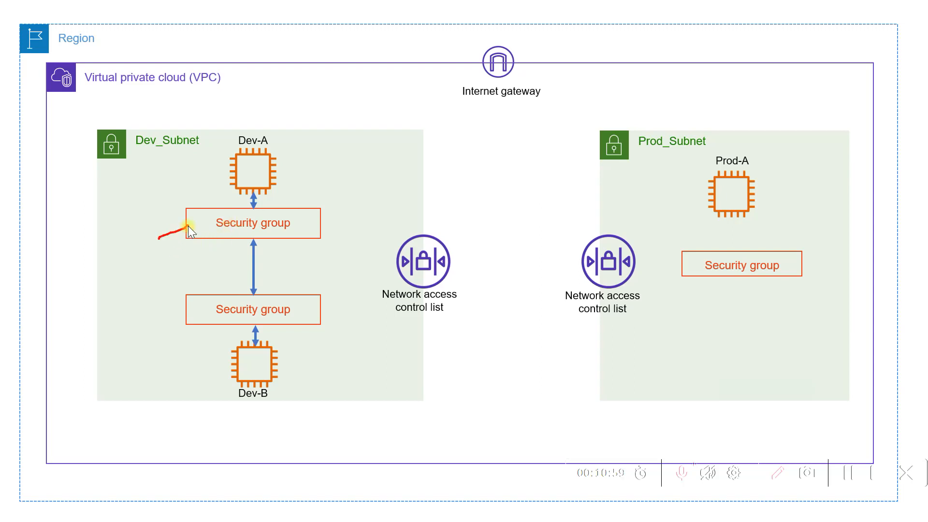
Switch to the AWS console in Chrome, open the VPC security groups and select only Dev_A_NSG to show its inbound rules
drag(162, 322, 181, 315)
key(alt+Tab)
scroll(68, 285, down, 5)
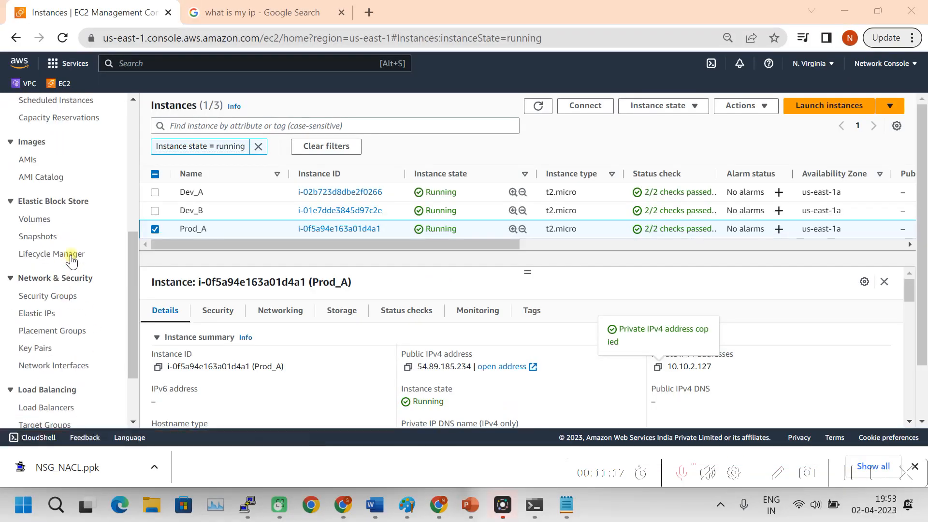
click(27, 83)
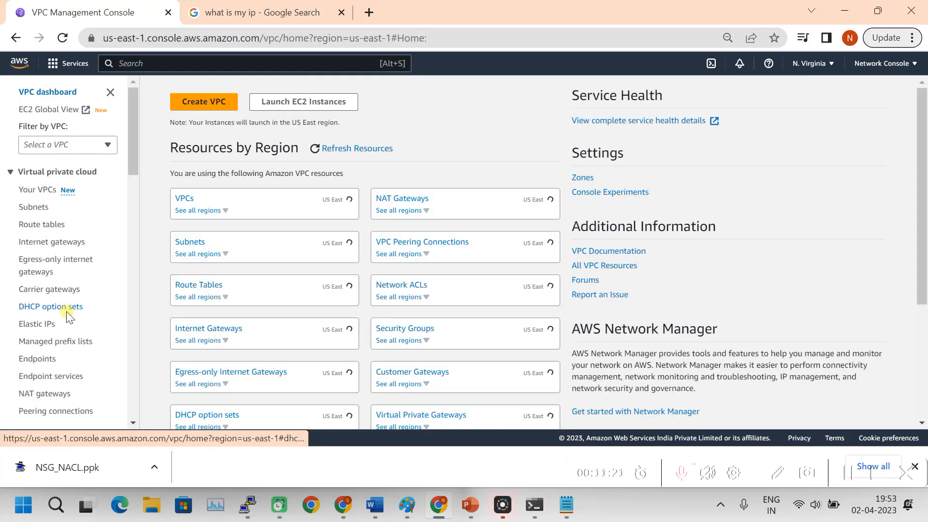
scroll(68, 316, down, 4)
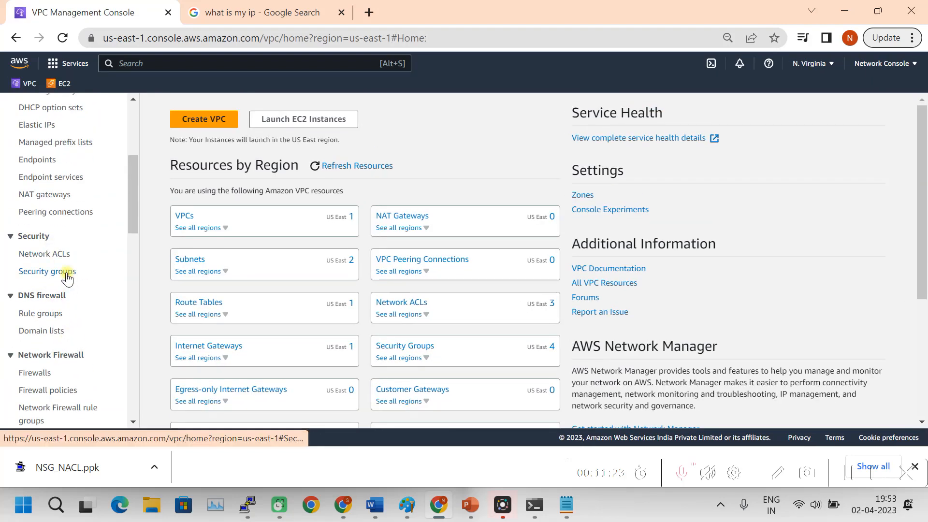
click(67, 272)
click(208, 239)
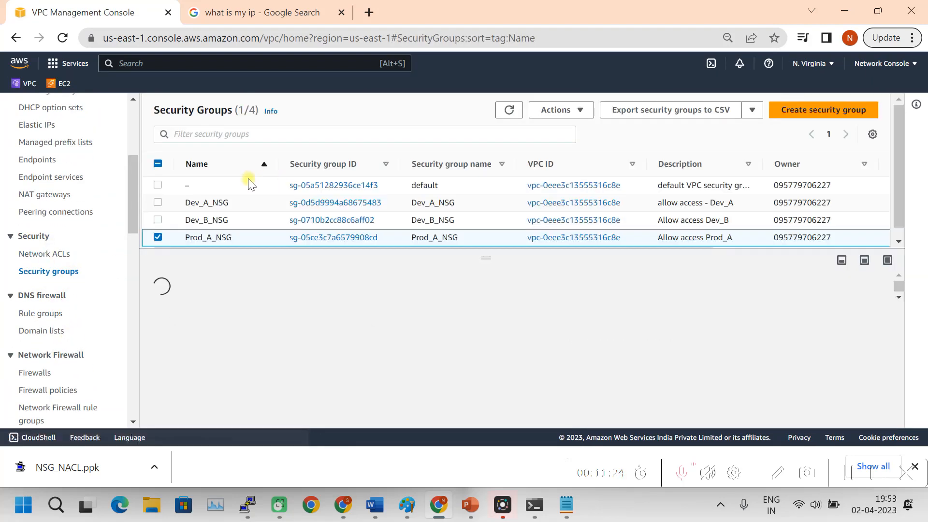
click(158, 236)
click(158, 202)
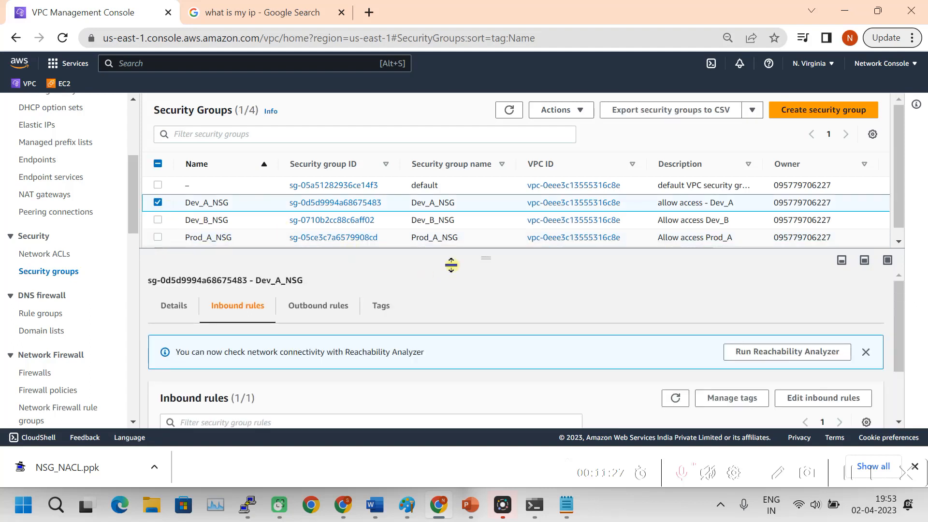
Review Dev_A_NSG's outbound rules and their destination, open them for editing and return to the security groups list without changes
drag(482, 256, 482, 233)
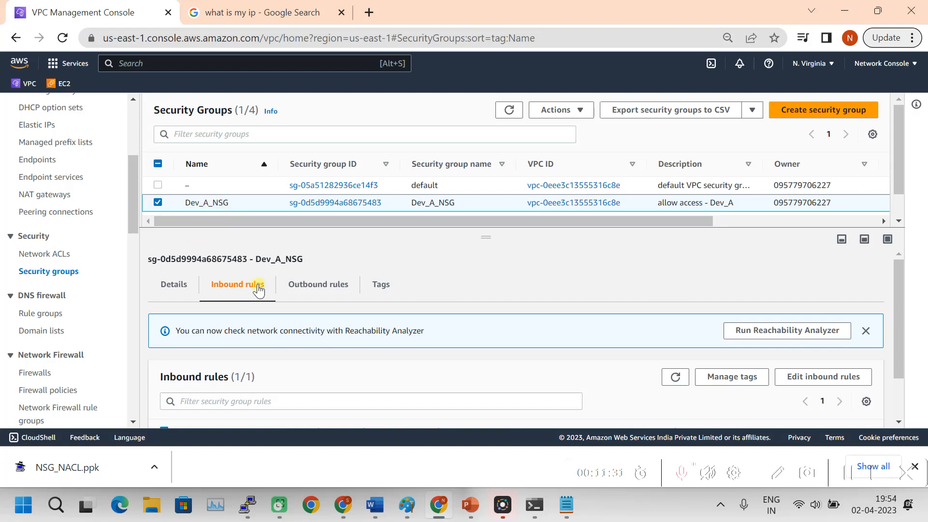
click(318, 286)
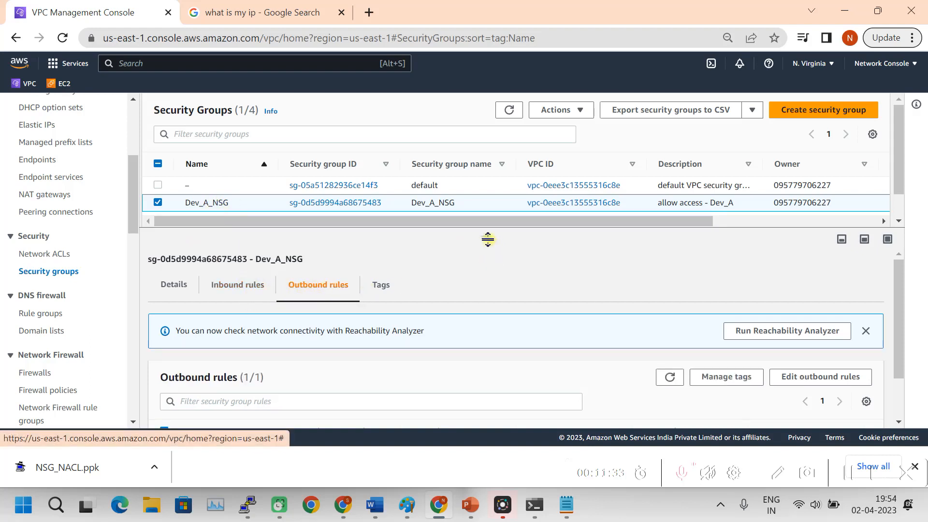
drag(486, 237, 489, 194)
scroll(518, 317, down, 1)
drag(387, 410, 632, 407)
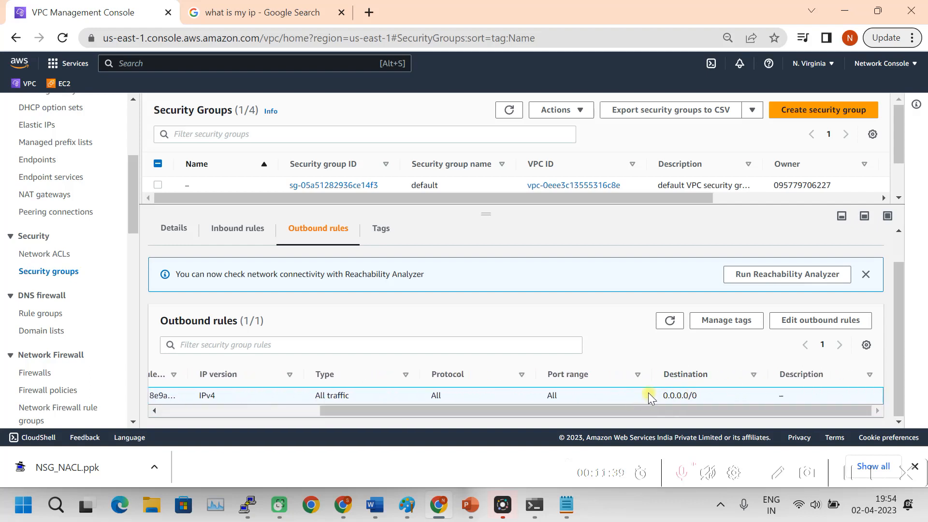
mouse_move(587, 411)
mouse_down()
mouse_move(442, 409)
mouse_move(569, 410)
mouse_up()
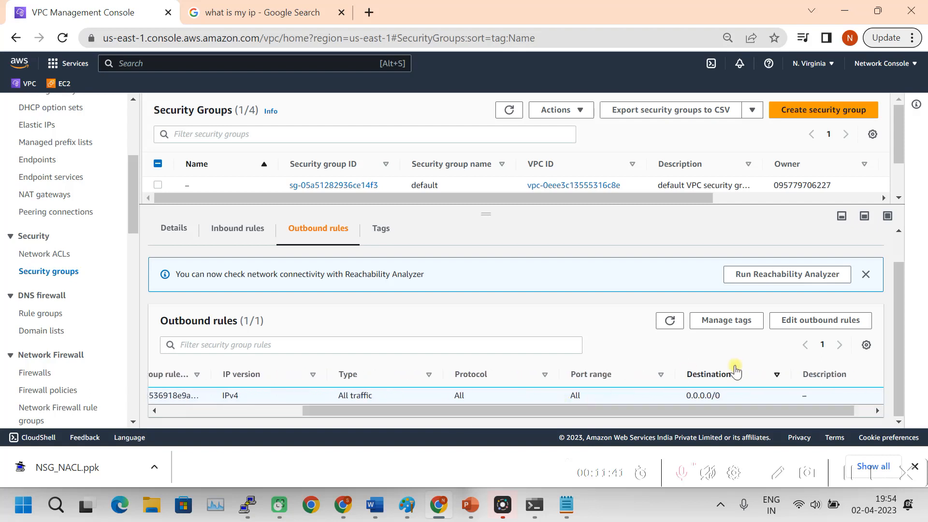
click(813, 321)
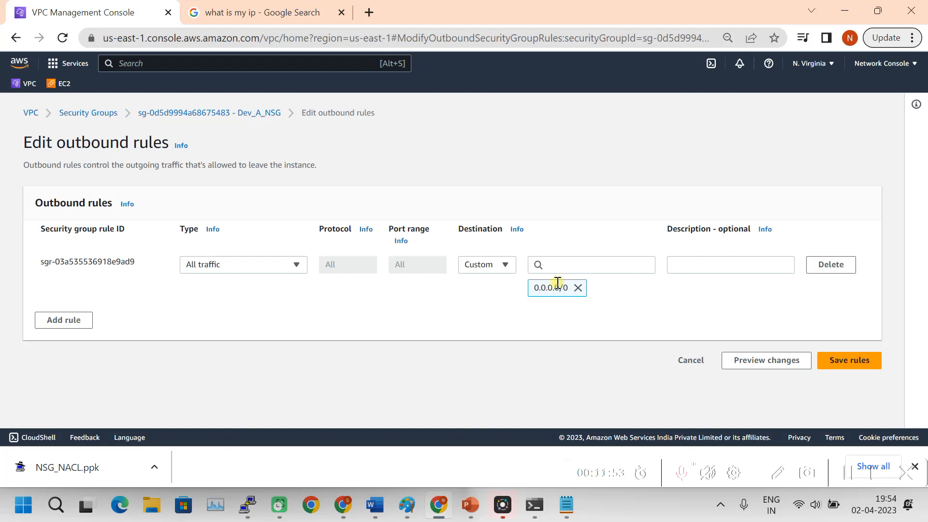
click(236, 122)
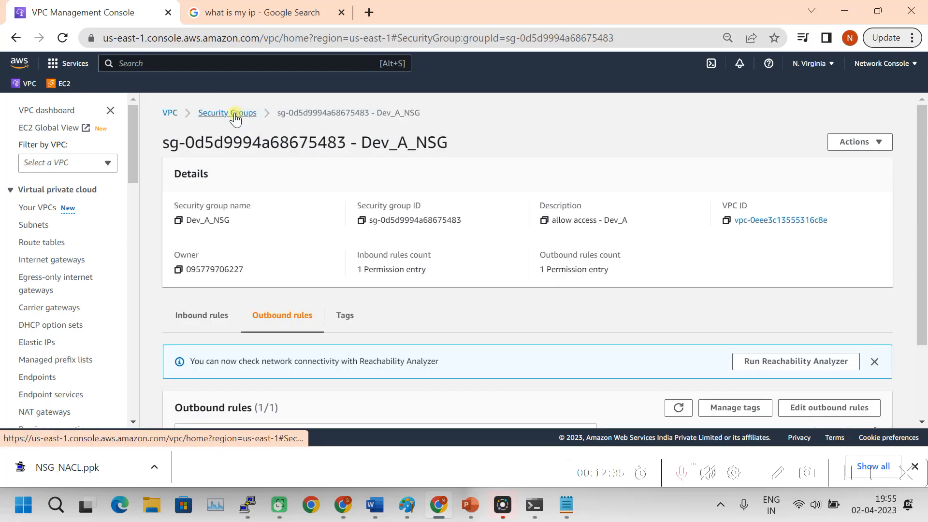
click(235, 115)
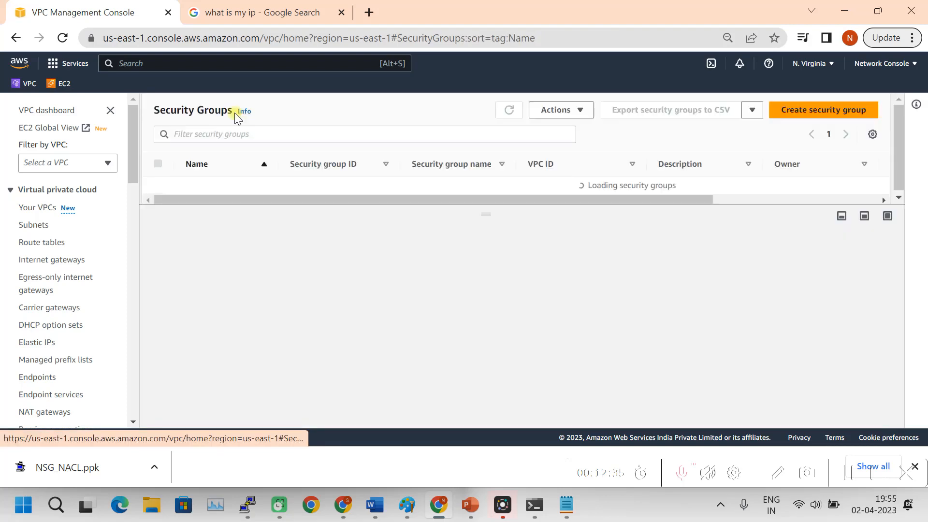
Select only Dev_B_NSG in the security groups list and show its inbound rules instead of the outbound ones
drag(485, 250, 485, 273)
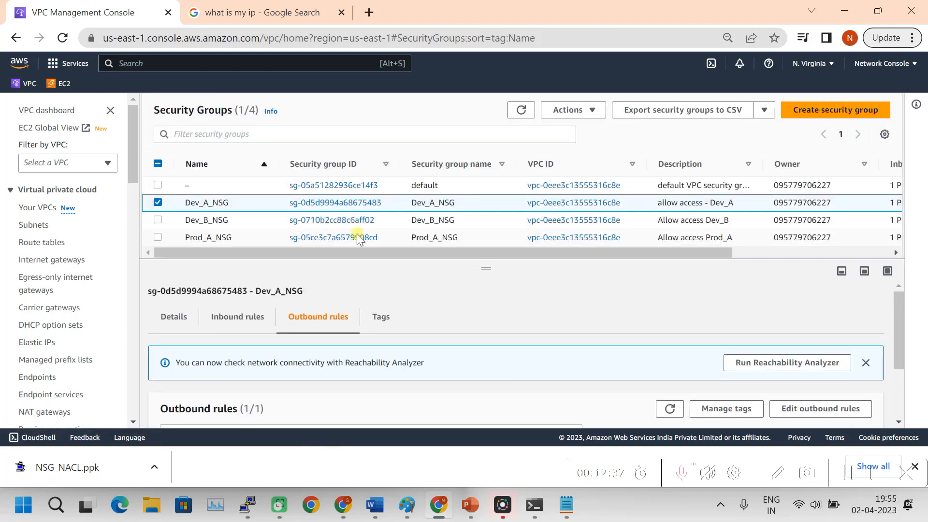
click(158, 203)
click(158, 220)
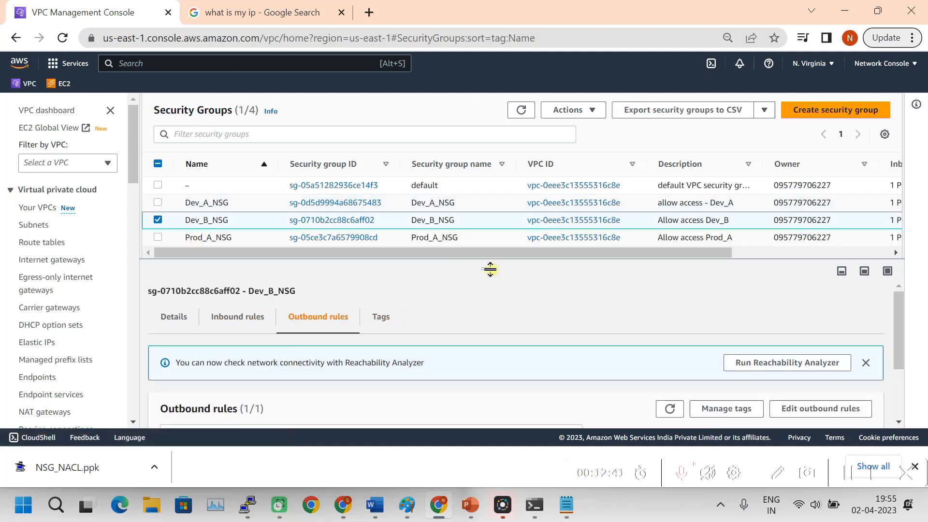
drag(487, 269, 488, 224)
click(238, 272)
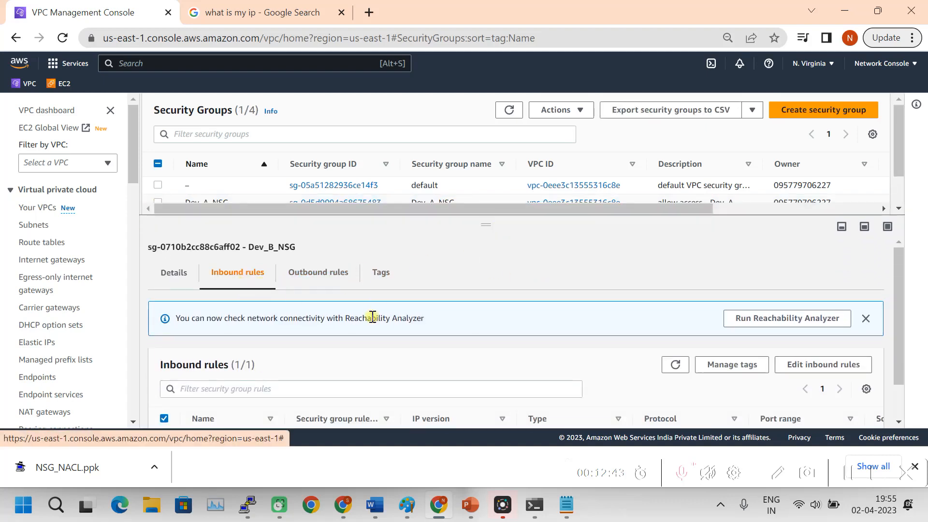
scroll(368, 321, down, 1)
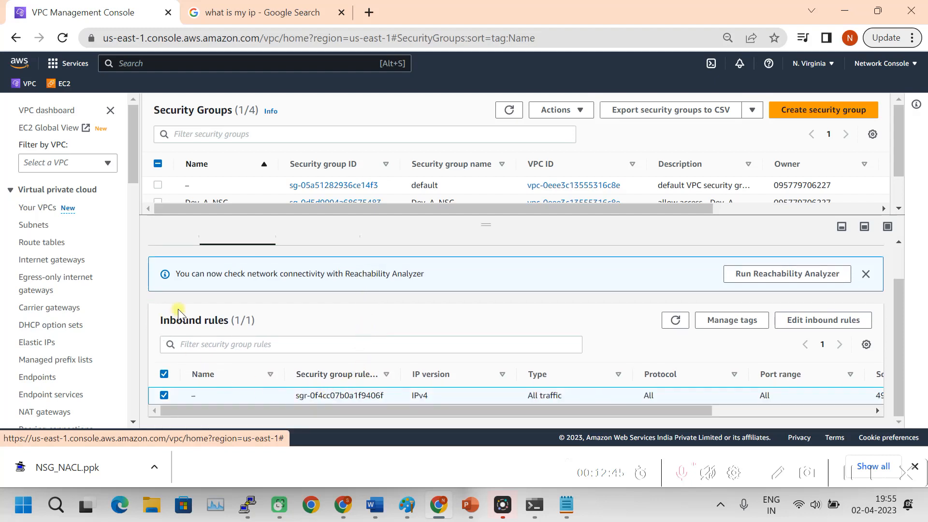
drag(482, 224, 497, 204)
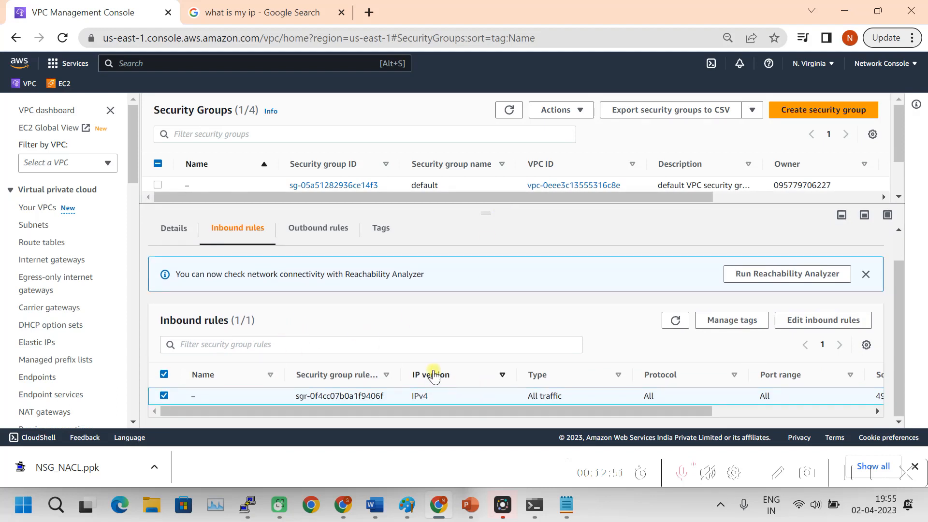
drag(424, 412, 401, 411)
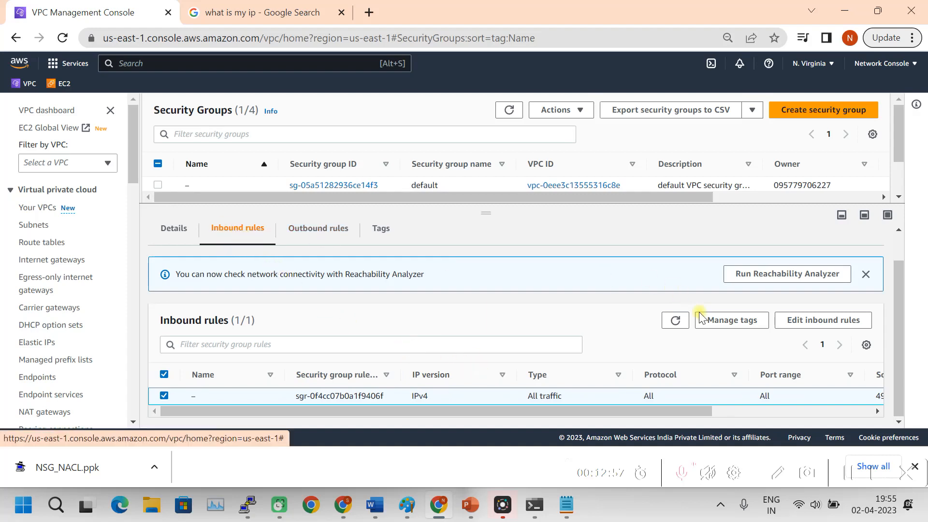
Open Dev_B_NSG's inbound rules for editing and add a second rule of type All traffic
click(827, 320)
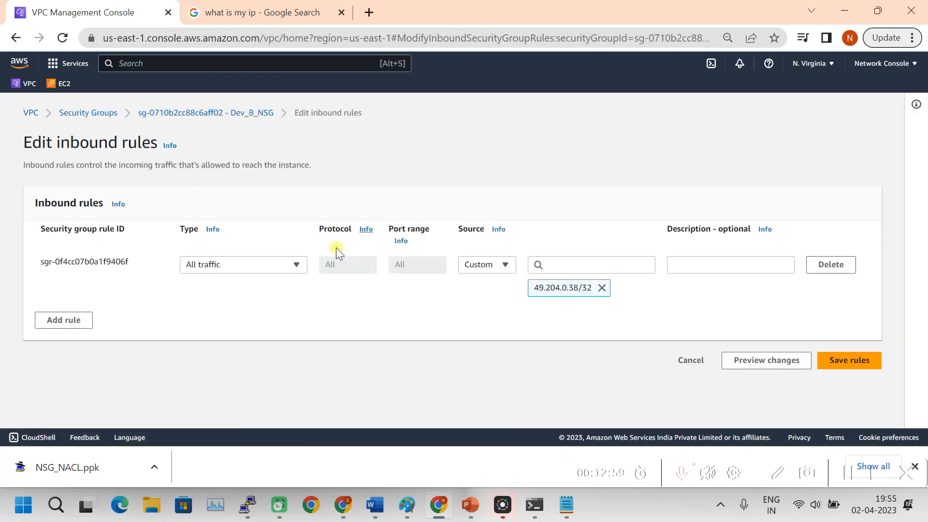
click(74, 319)
click(247, 315)
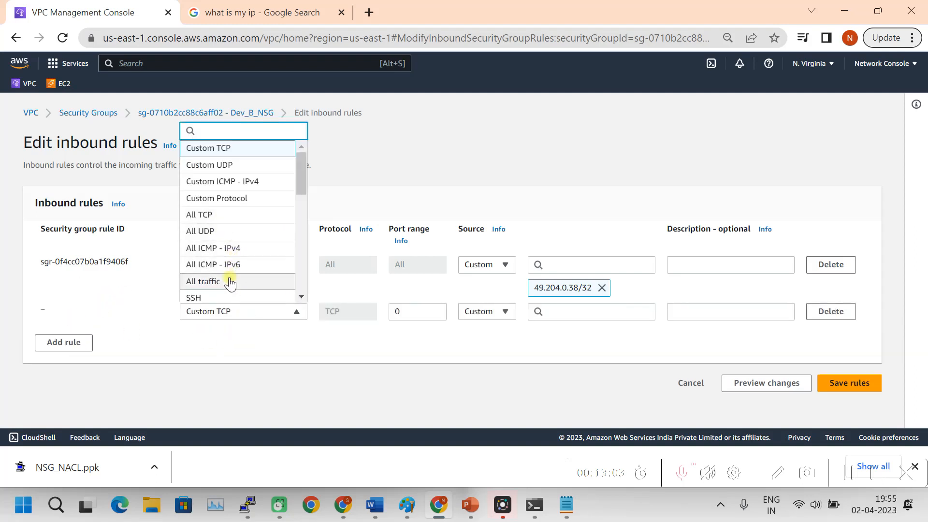
scroll(232, 293, down, 6)
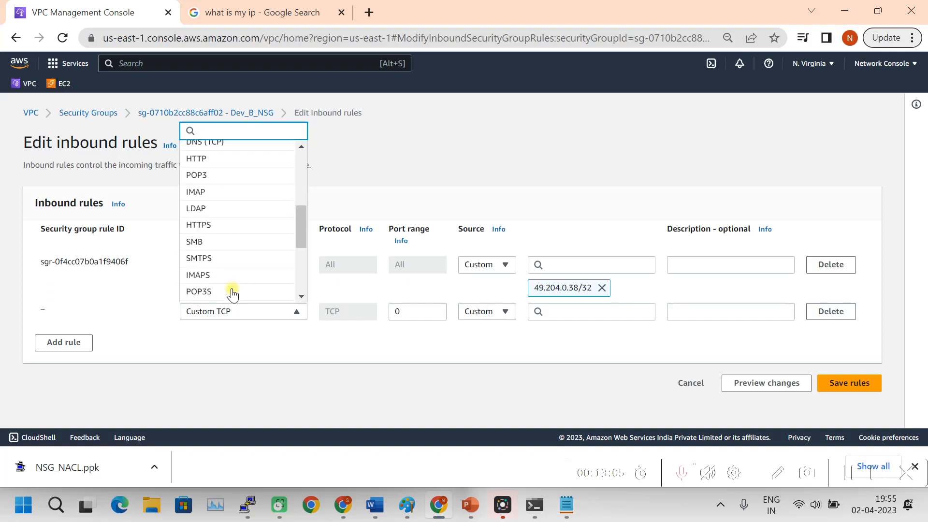
scroll(232, 294, up, 2)
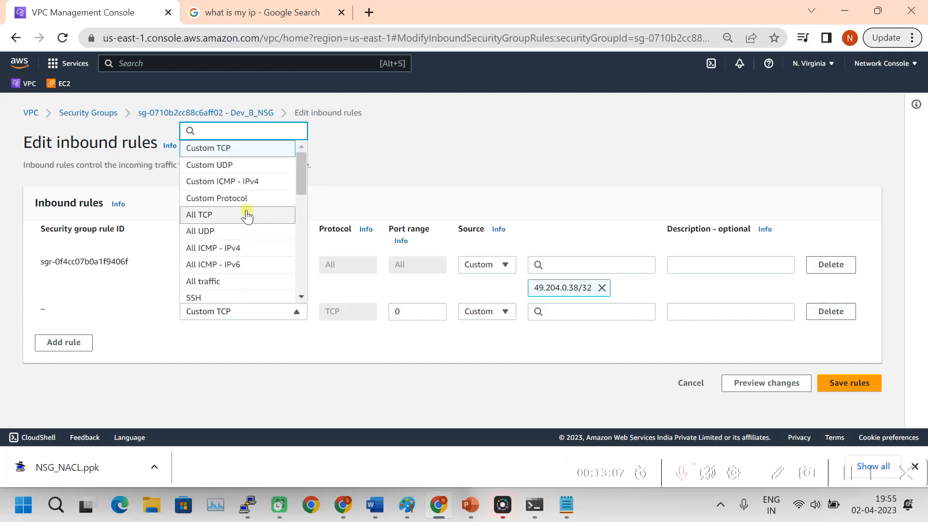
click(221, 283)
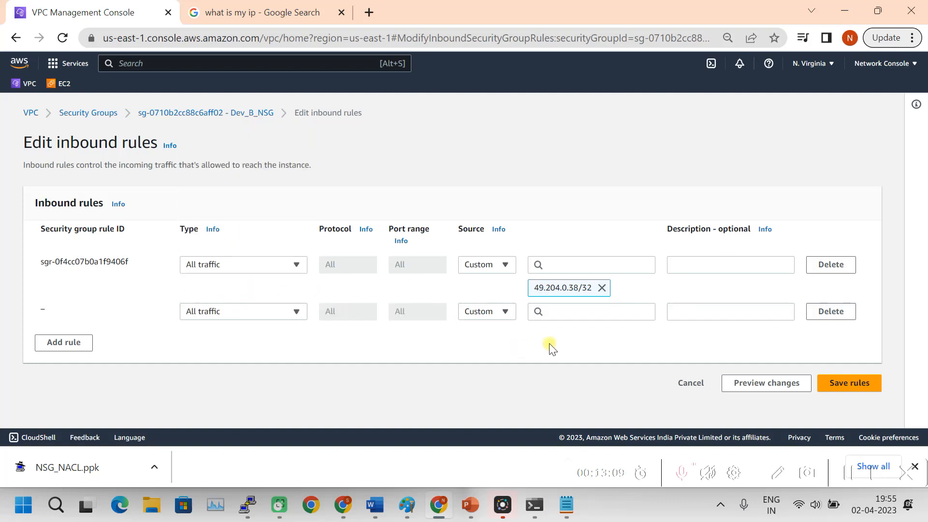
Check Dev-A's private address in the note, set the new rule's custom source to 10.10.1.88/32 and save the rules
click(572, 312)
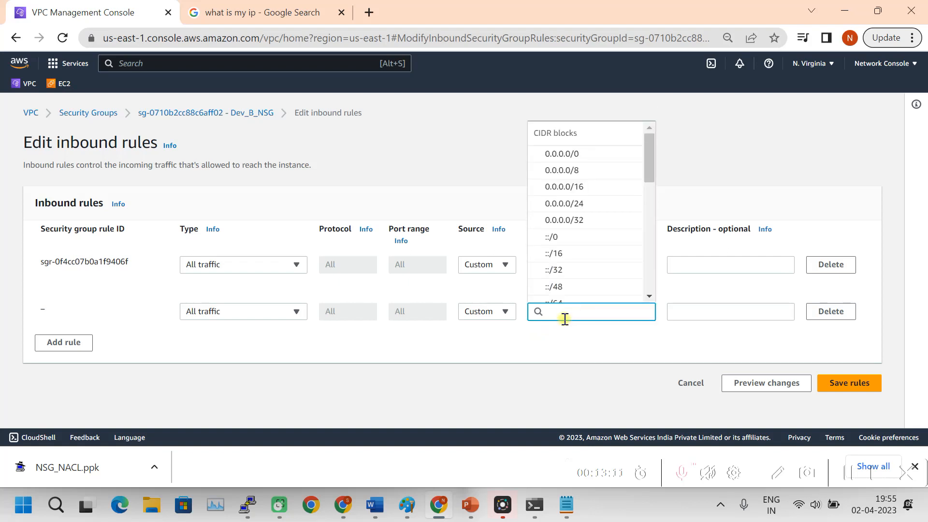
click(529, 347)
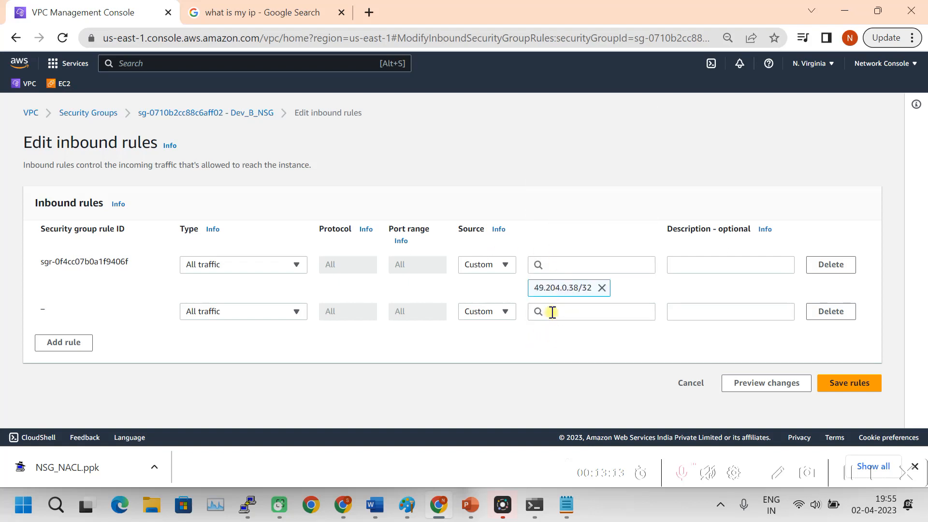
click(506, 311)
click(566, 310)
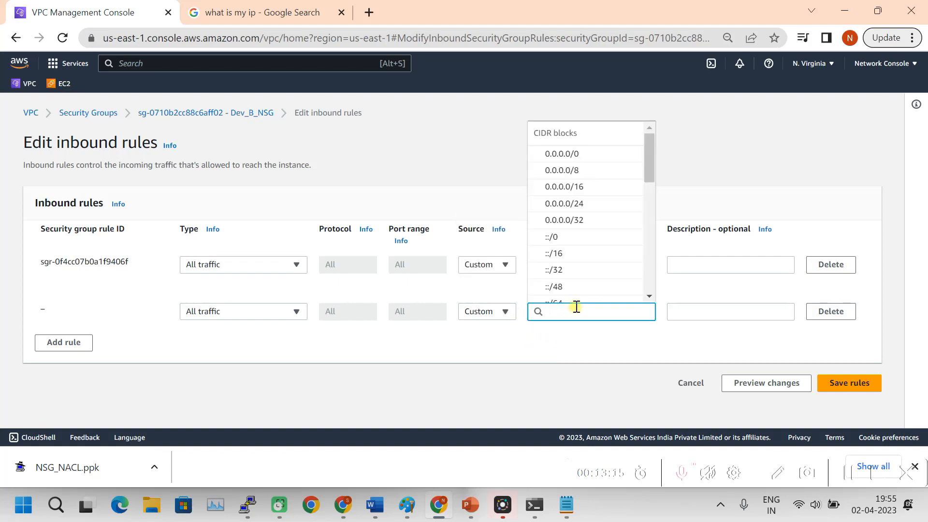
click(566, 504)
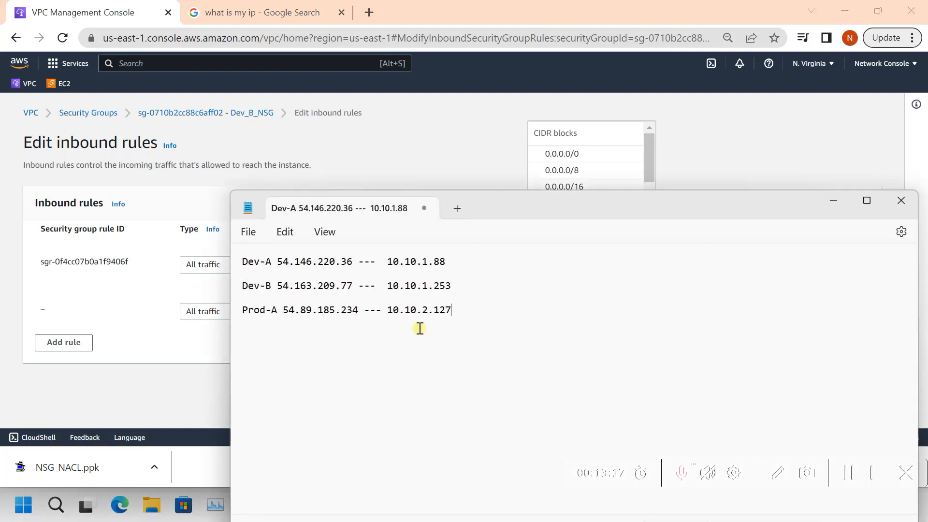
drag(456, 260, 404, 262)
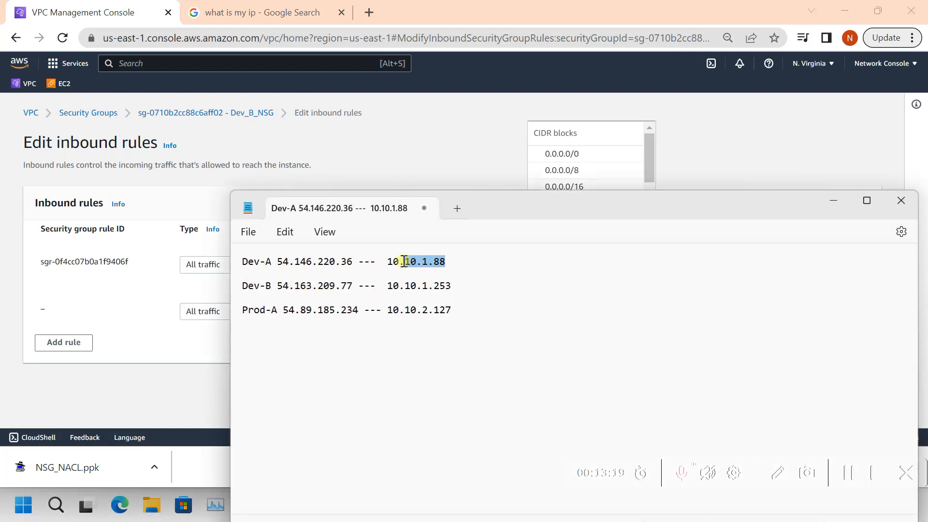
click(414, 140)
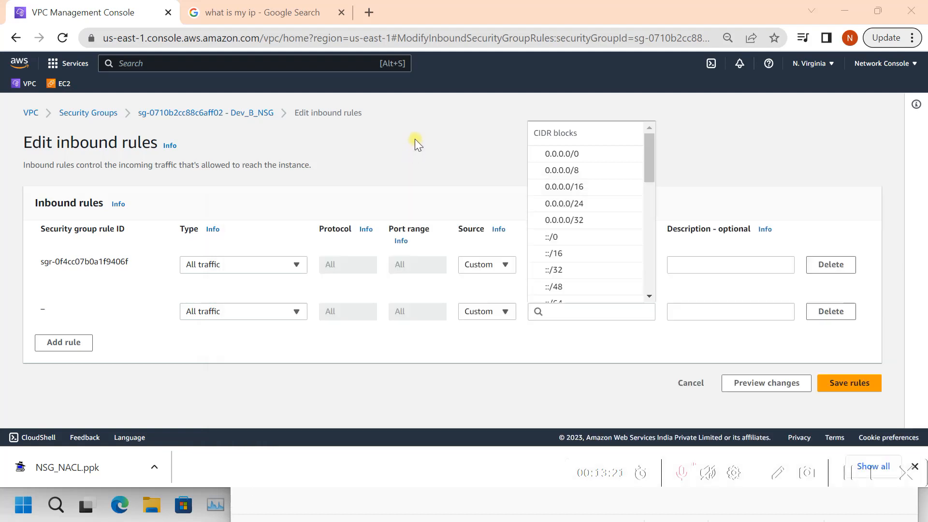
click(570, 312)
text(10.10.1.88)
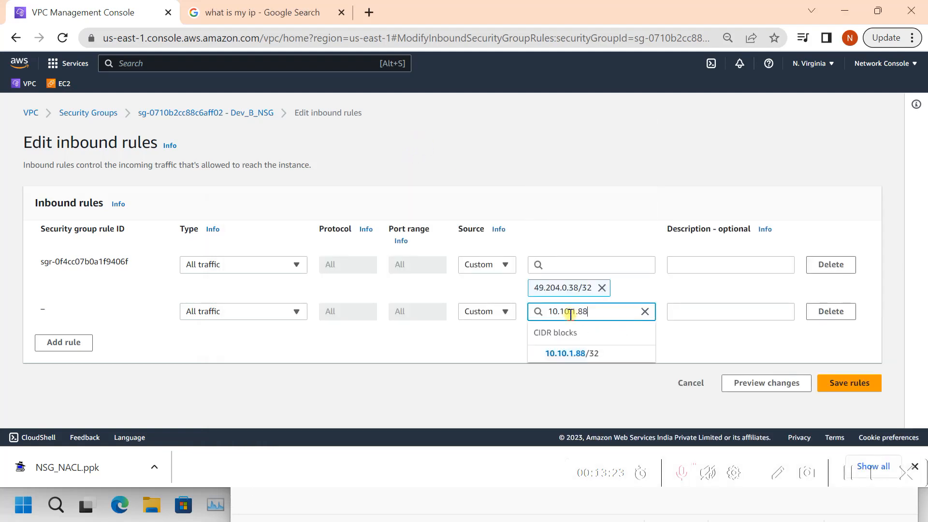
click(595, 354)
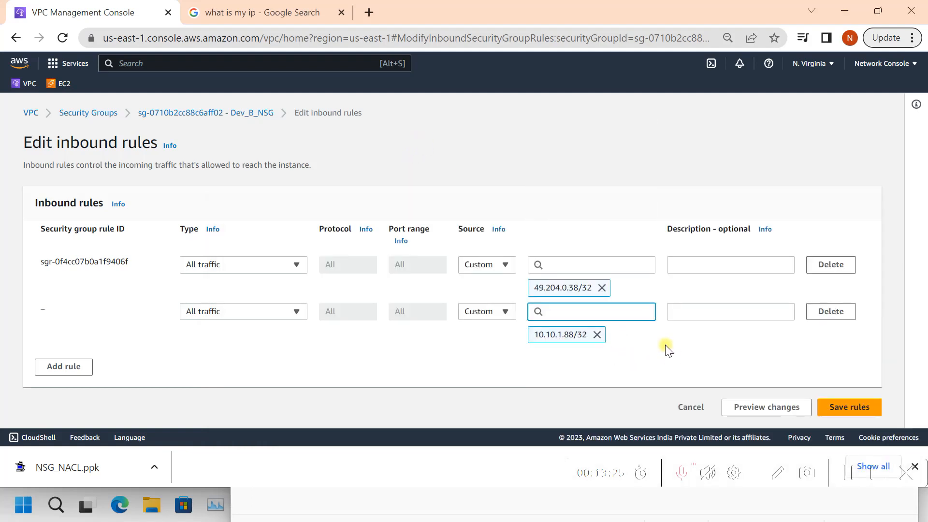
click(849, 409)
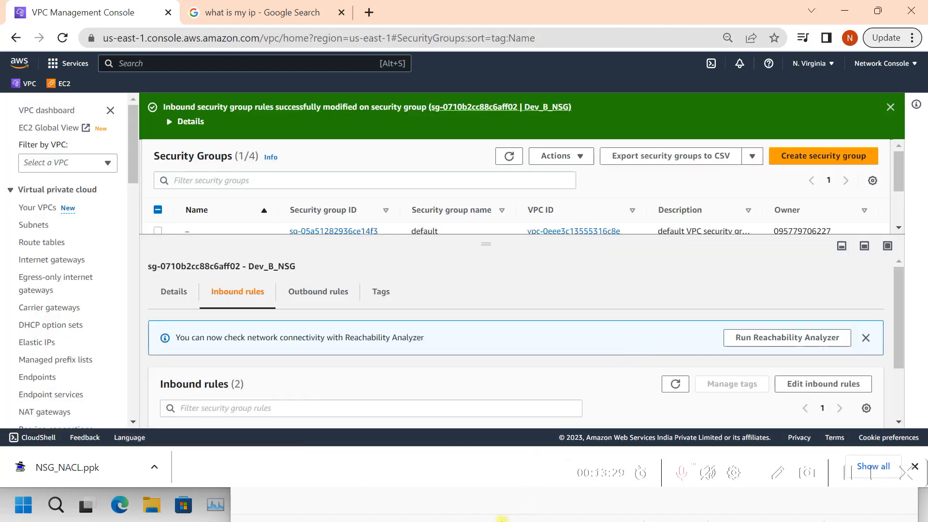
Move the note clear of the taskbar, switch to the side-by-side Dev_A and Dev_B PuTTY sessions and check both running pings
click(479, 505)
drag(576, 197, 625, 58)
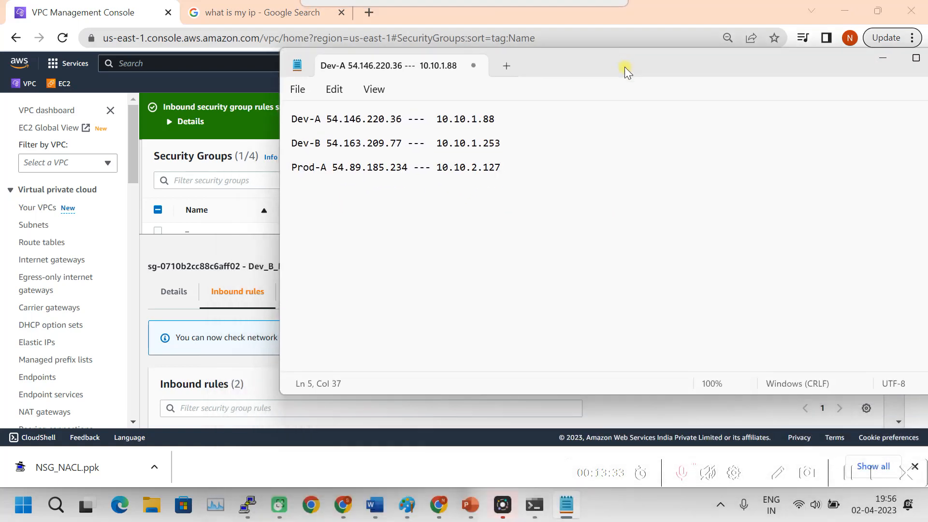
click(535, 505)
click(537, 510)
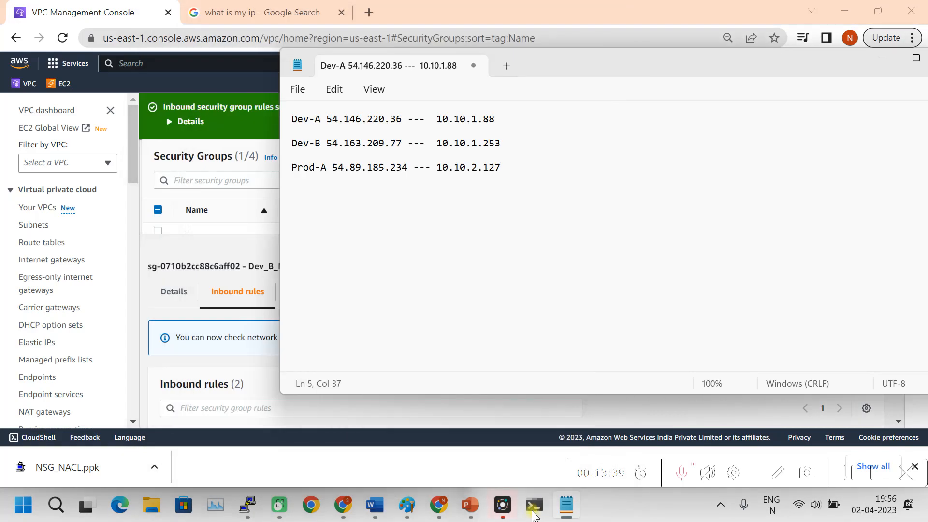
click(536, 508)
mouse_move(247, 506)
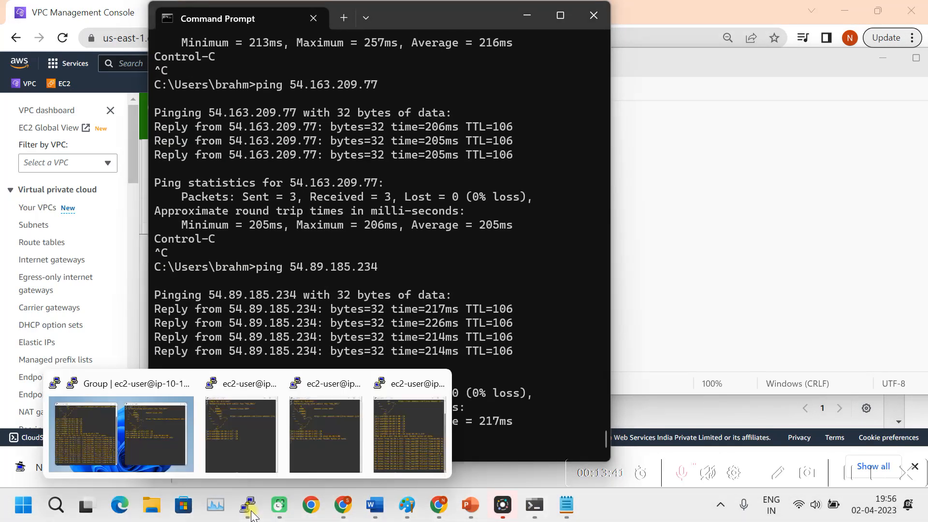
click(83, 434)
mouse_move(252, 509)
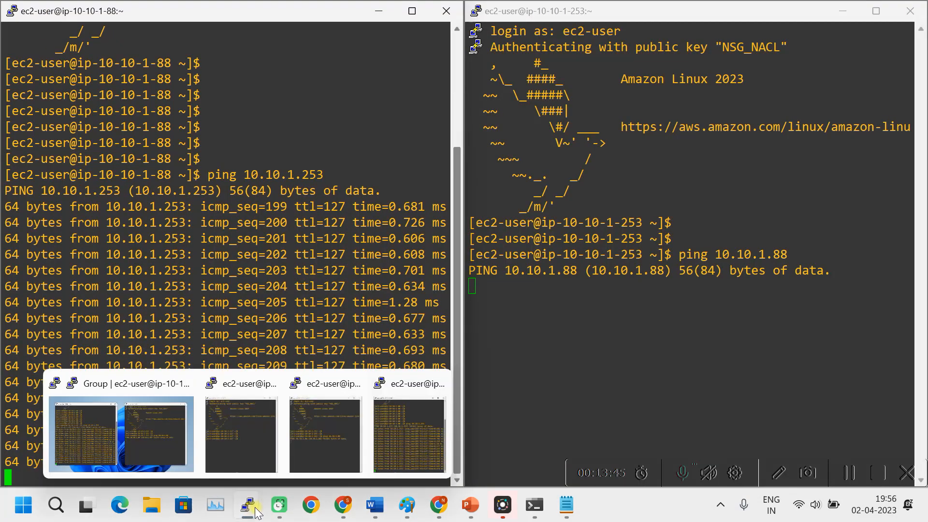
click(411, 448)
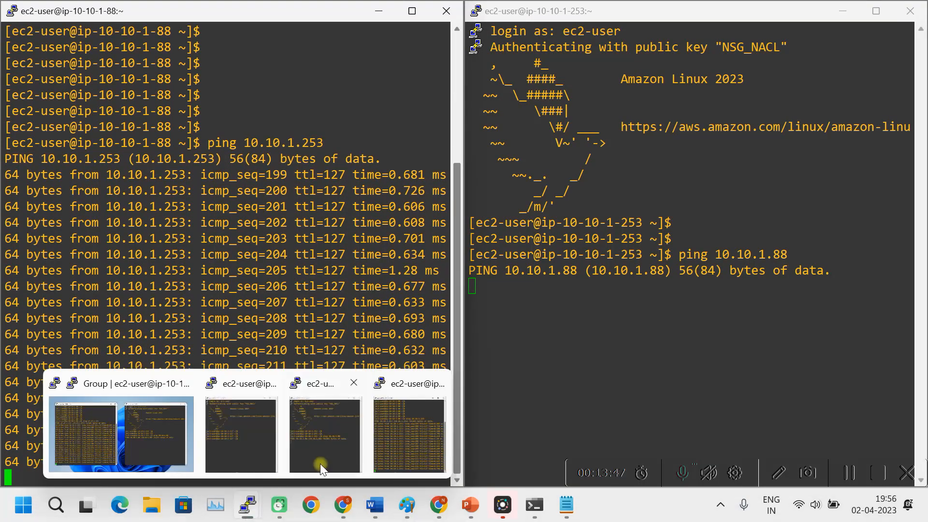
click(419, 419)
mouse_move(249, 506)
click(78, 431)
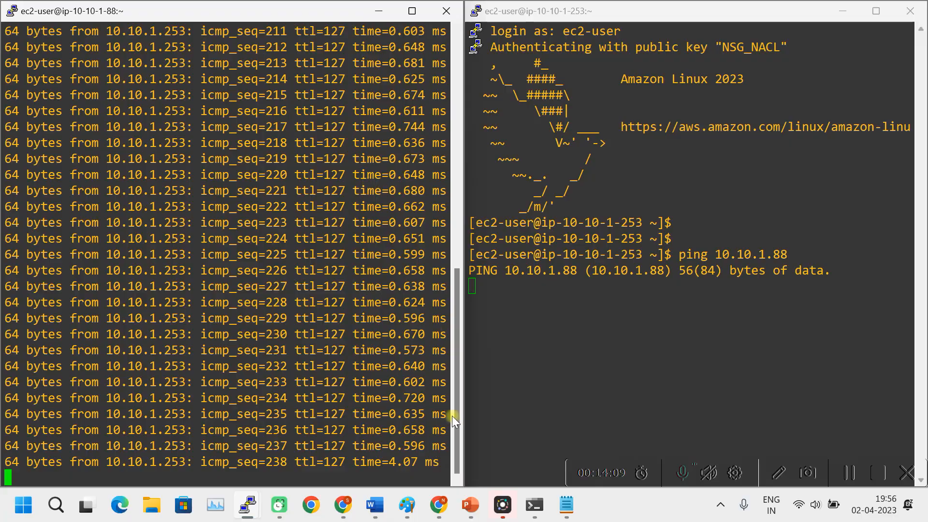
Switch to the VPC console in Chrome and select only Dev_A_NSG in the security groups list
mouse_move(445, 517)
click(449, 459)
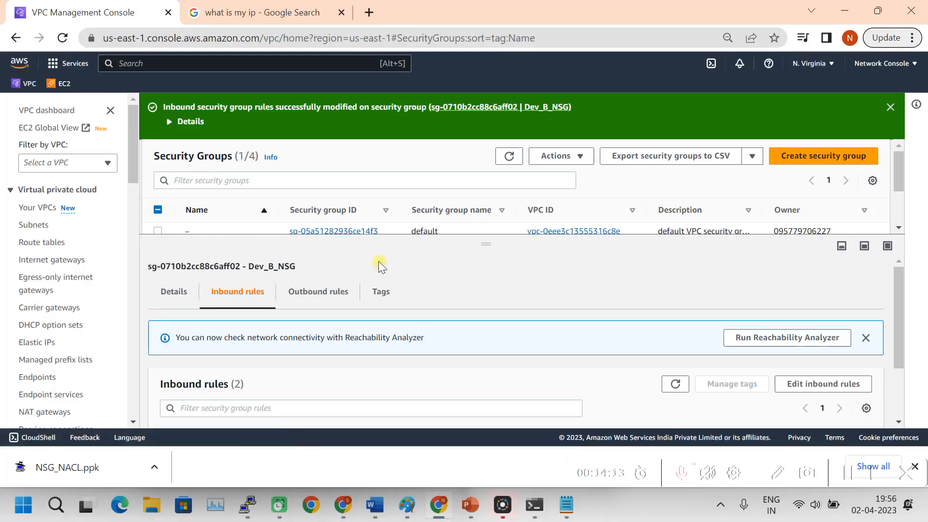
drag(493, 236, 431, 310)
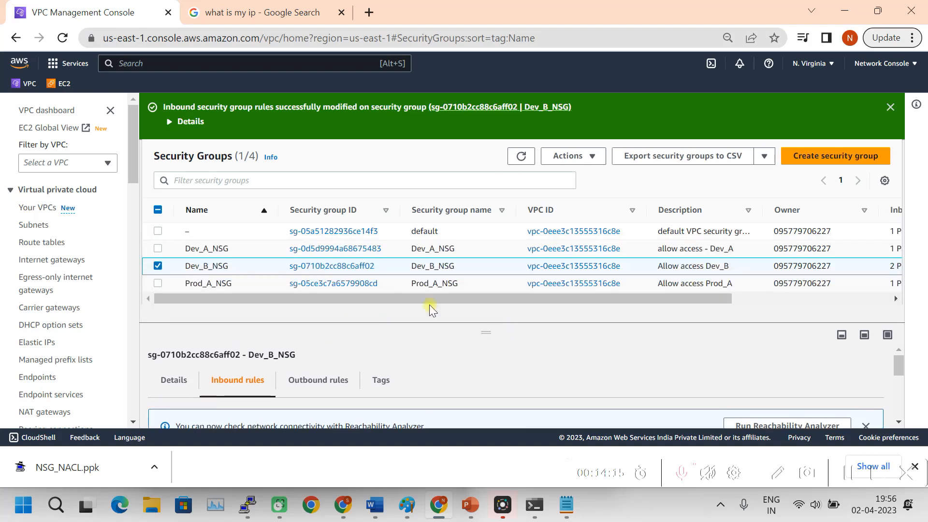
click(159, 266)
click(157, 249)
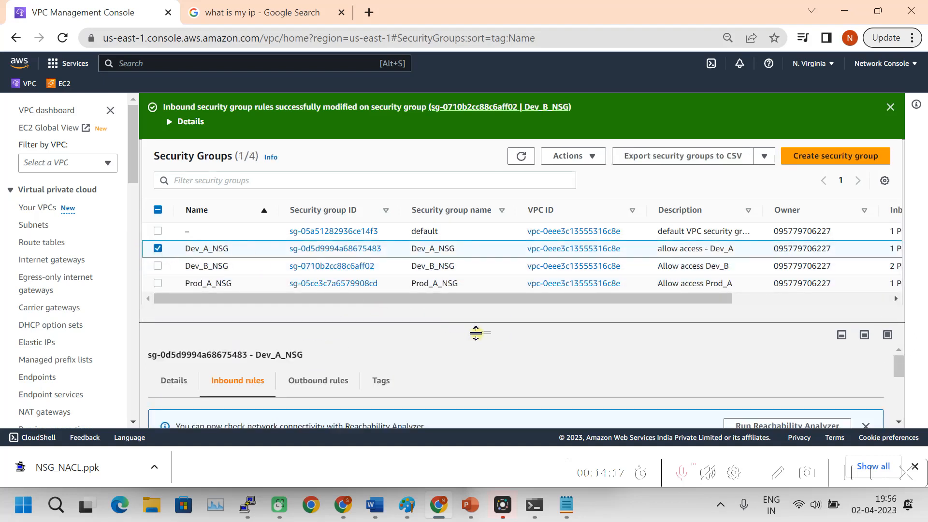
drag(489, 335, 487, 319)
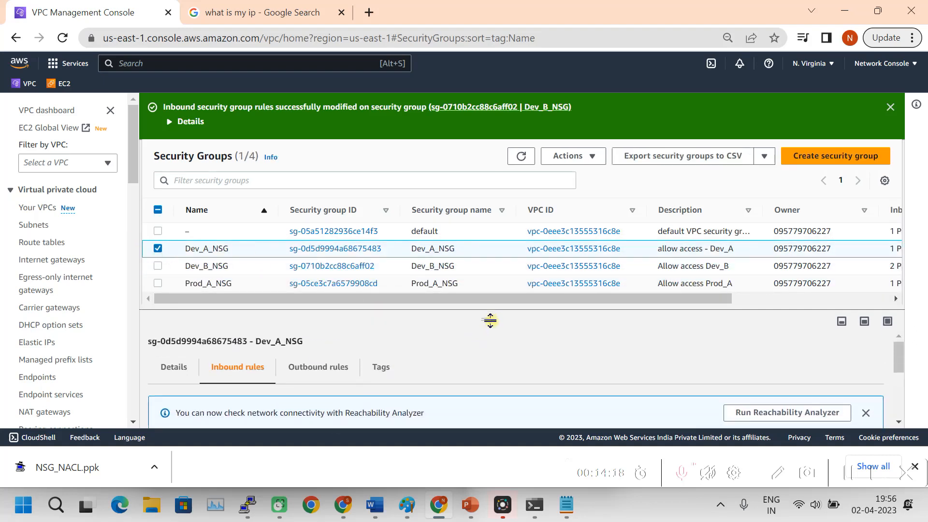
Select only Dev_B_NSG in the security groups list and examine its outbound rule, including the destination
click(158, 249)
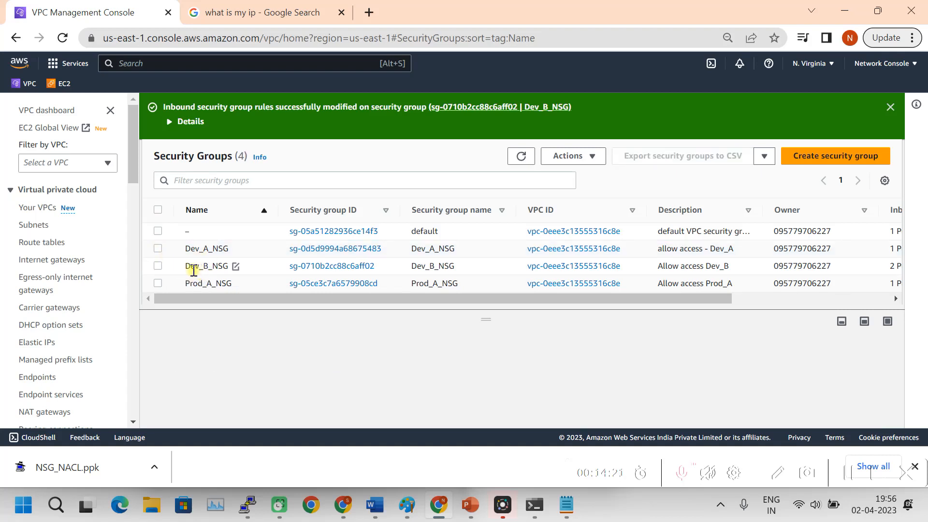
click(159, 266)
drag(488, 320, 486, 268)
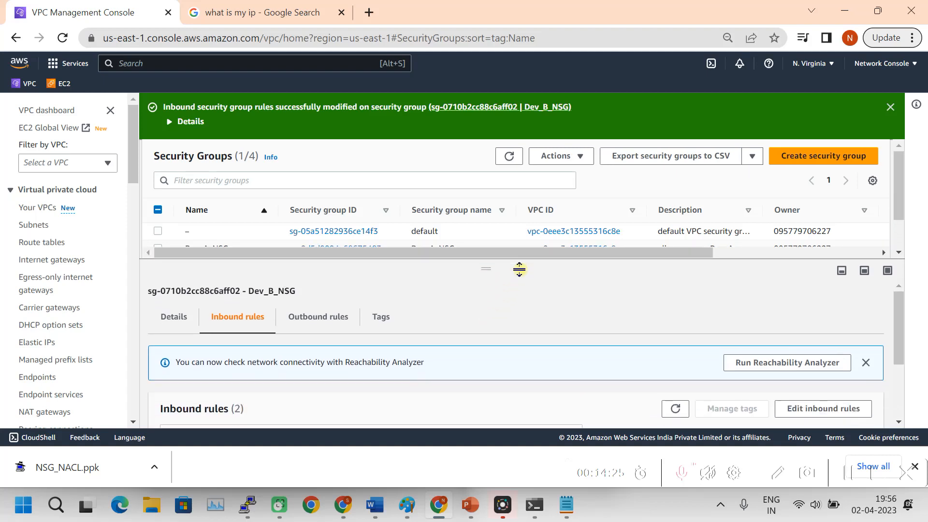
click(337, 324)
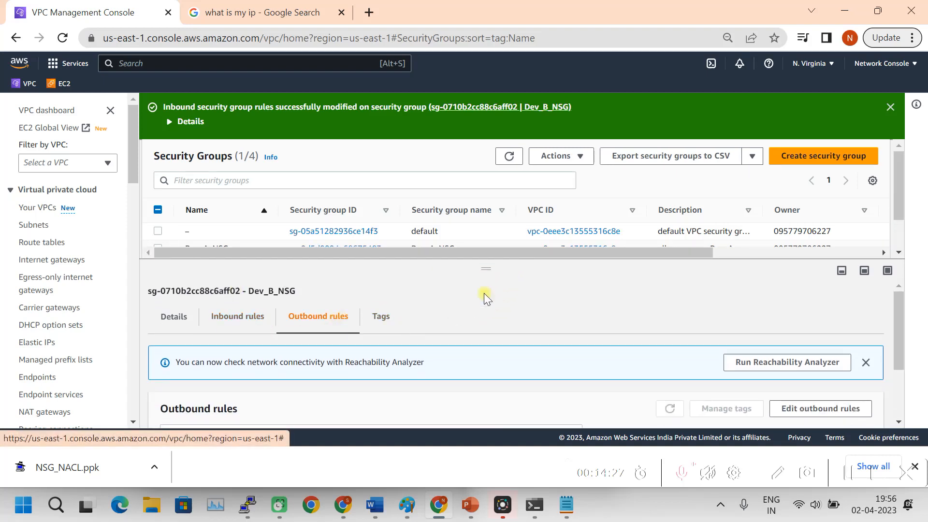
drag(487, 266, 490, 218)
scroll(743, 285, down, 2)
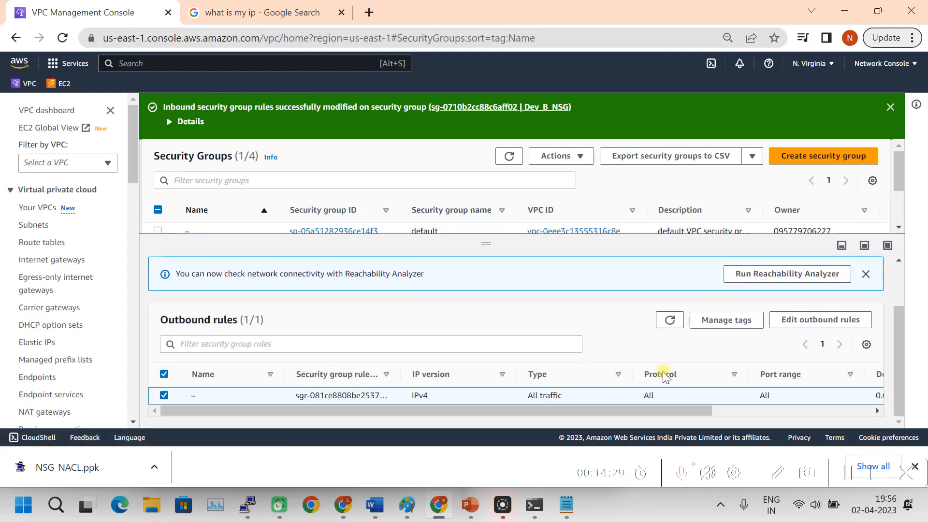
drag(252, 406, 390, 406)
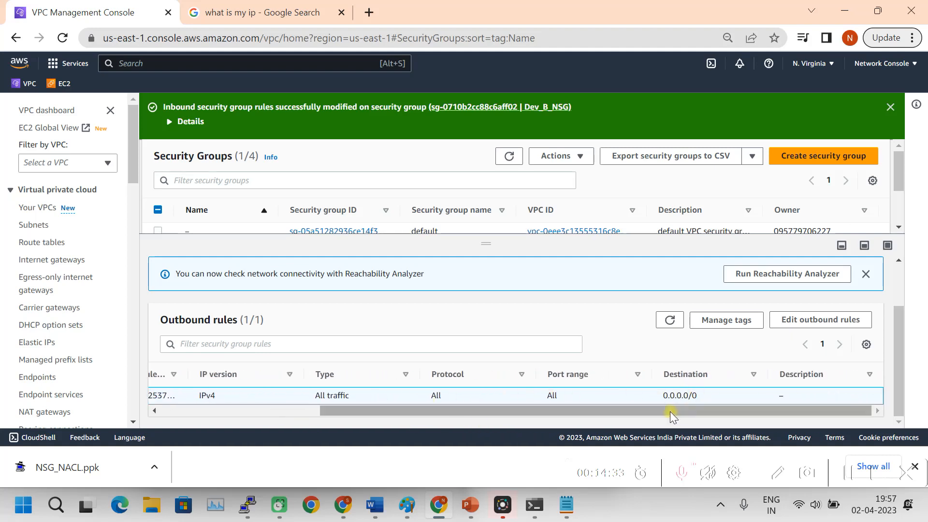
drag(669, 411, 433, 415)
drag(487, 245, 485, 304)
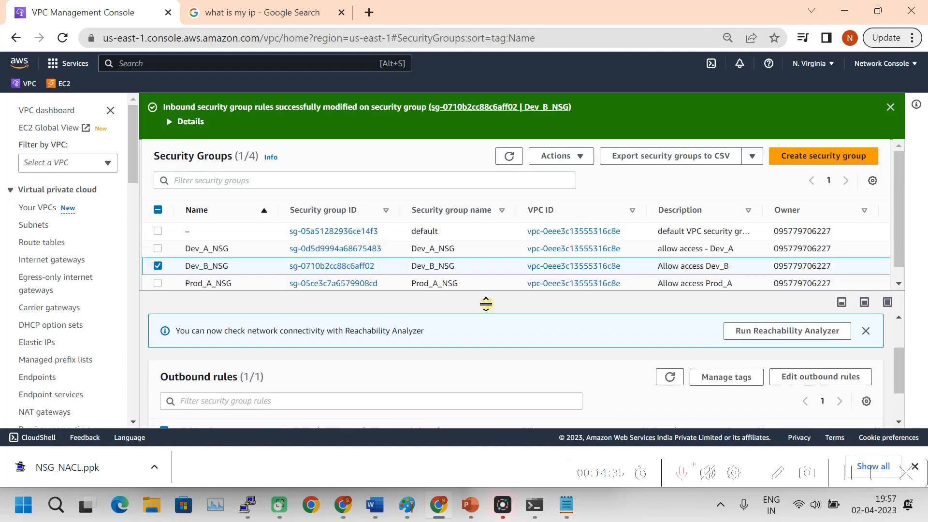
Select only Dev_A_NSG, show its inbound rules and open them for editing
click(157, 265)
click(157, 265)
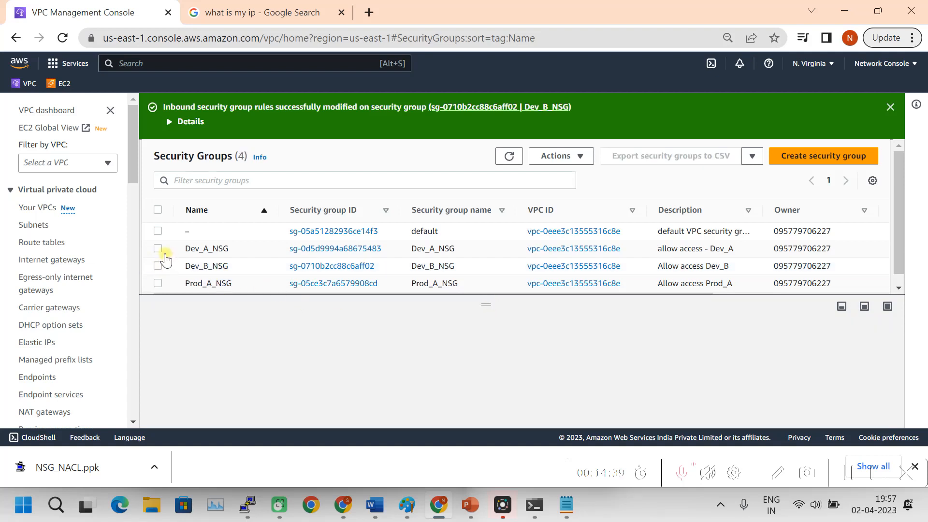
click(157, 248)
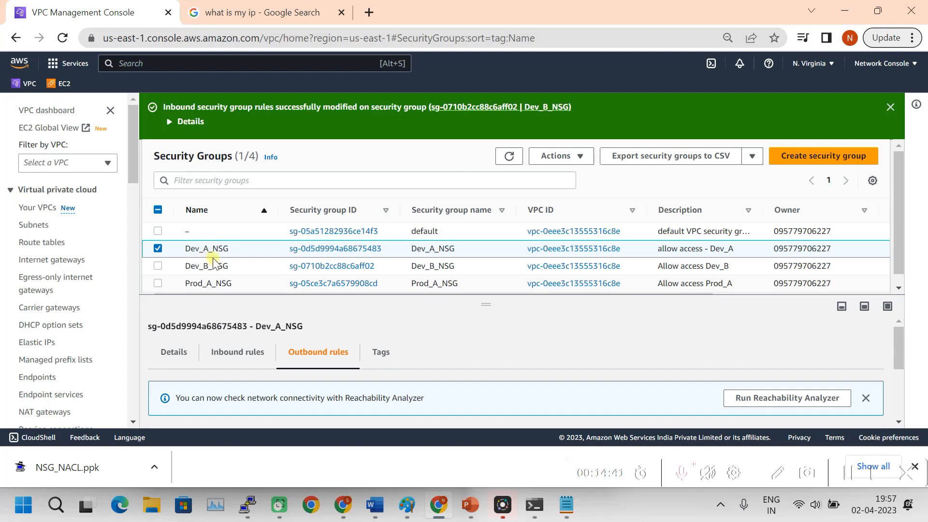
drag(483, 305, 485, 286)
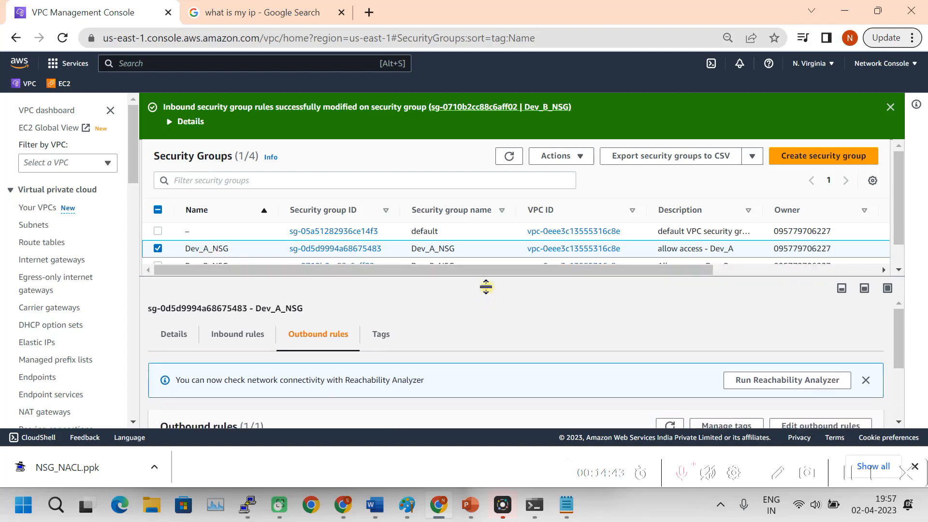
click(263, 340)
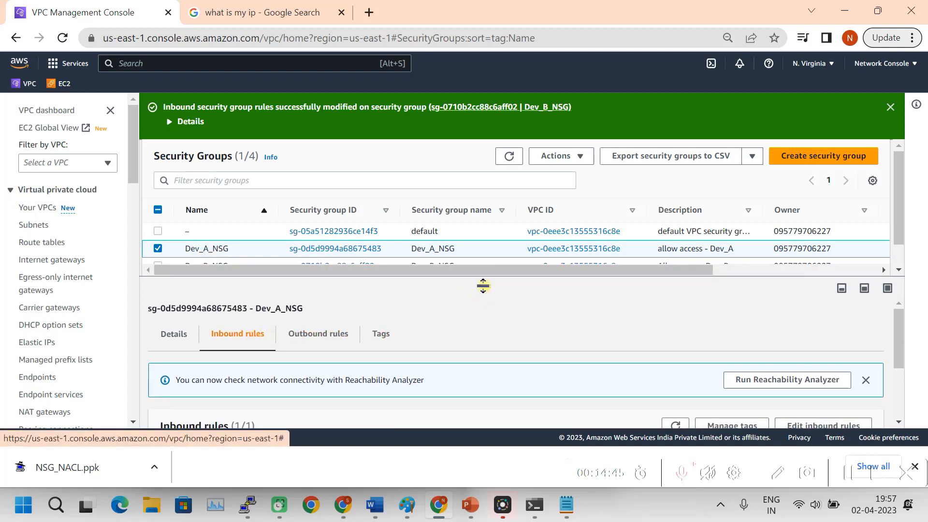
drag(483, 286, 481, 257)
scroll(535, 347, down, 2)
drag(492, 411, 435, 417)
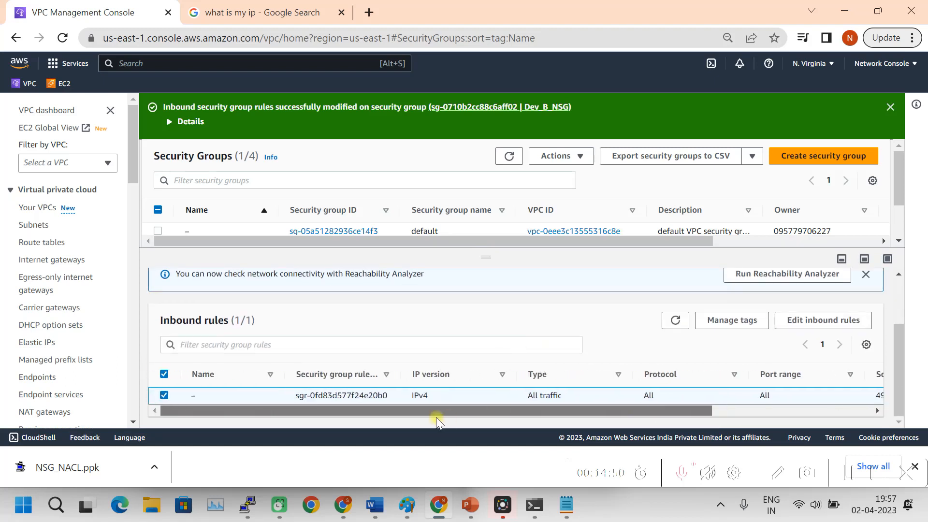
click(809, 321)
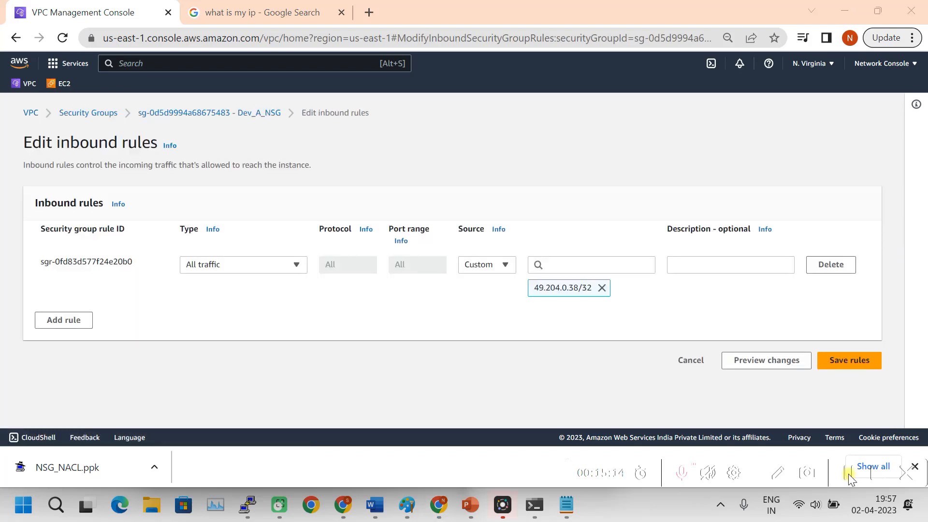
Add a second inbound rule of type All traffic to Dev_A_NSG with custom source 10.10.1.253/32 and save the rules
click(64, 320)
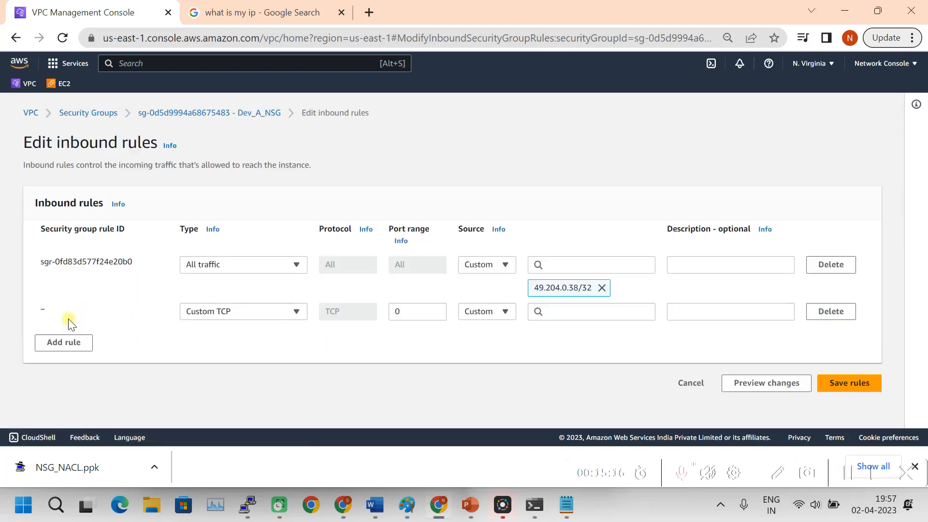
click(240, 312)
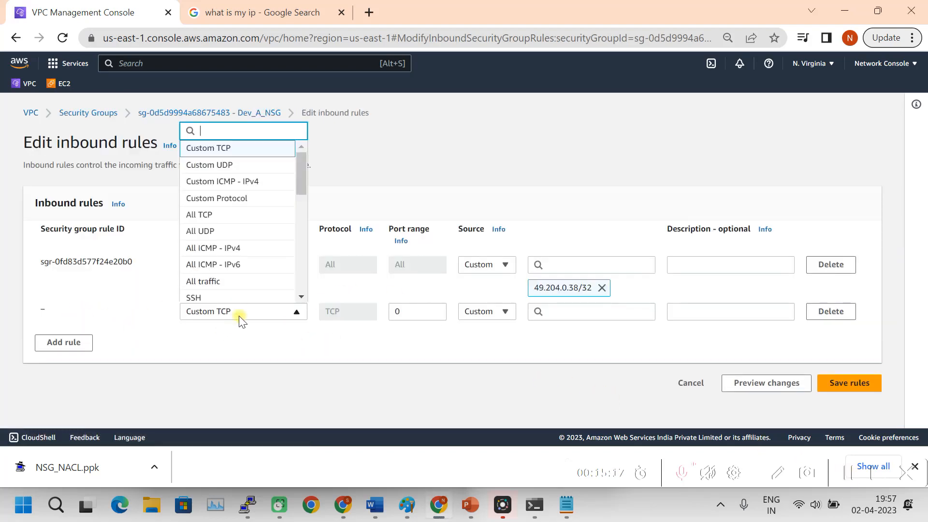
click(223, 283)
click(564, 309)
key(ctrl+v)
click(593, 353)
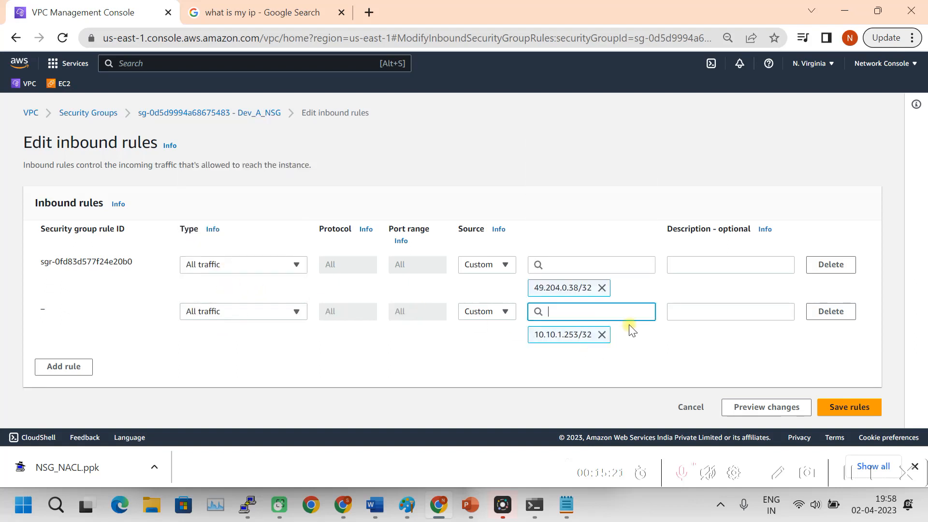
click(856, 411)
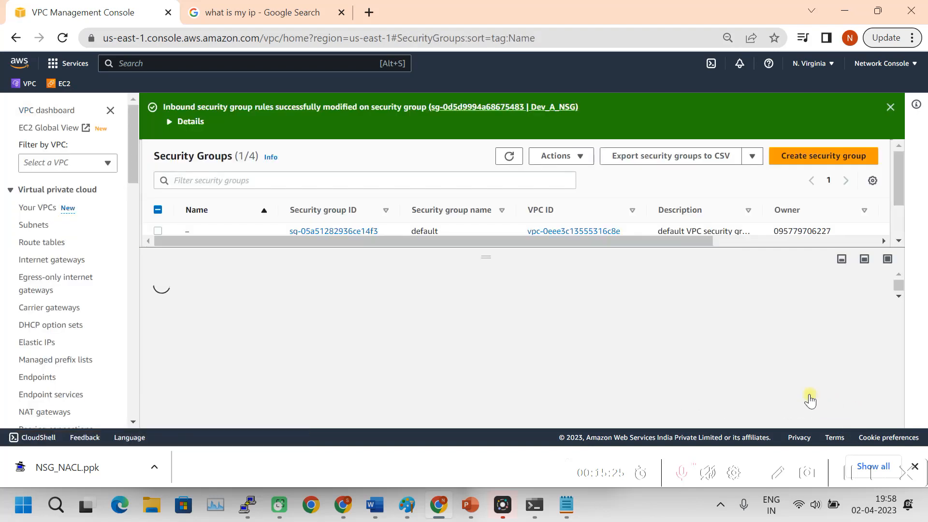
Switch to the side-by-side Dev_A and Dev_B PuTTY sessions and check the replies to both running pings
mouse_move(485, 258)
mouse_down()
mouse_move(484, 309)
mouse_move(489, 252)
mouse_up()
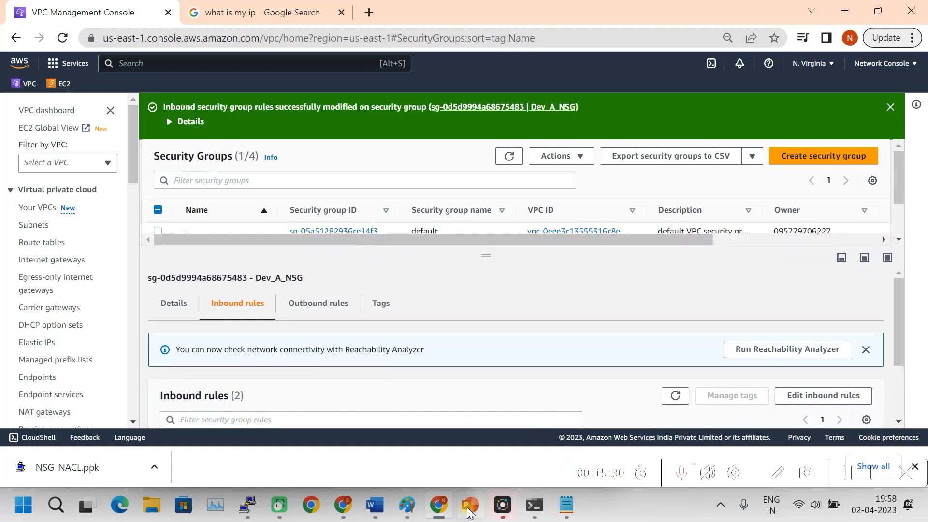
mouse_move(471, 510)
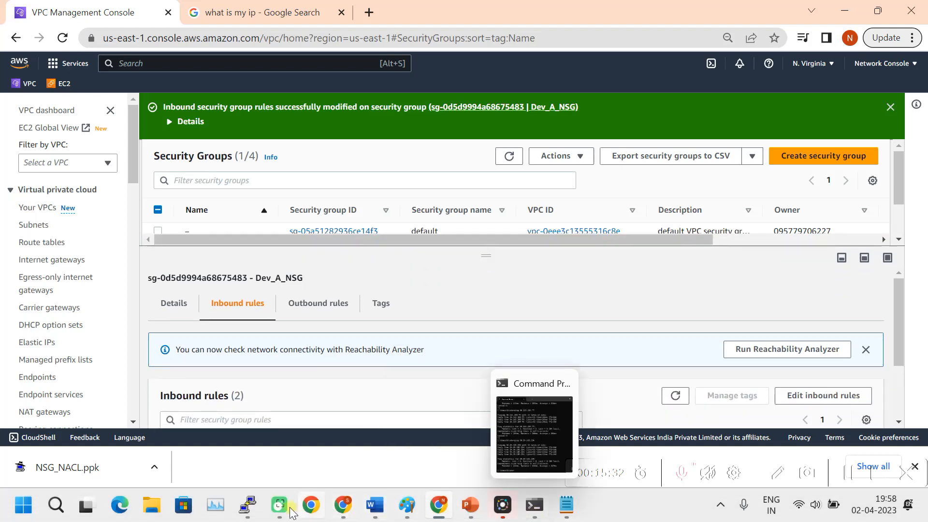
mouse_move(244, 510)
click(94, 434)
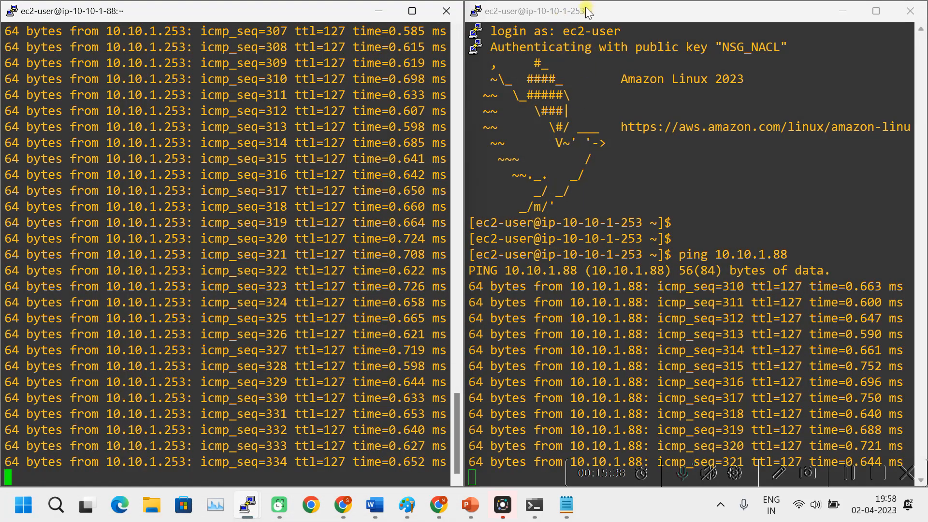
Bring up the address note, place it below the ping output and compare Dev-A's and Dev-B's private addresses with the pings
click(568, 509)
drag(538, 62, 584, 259)
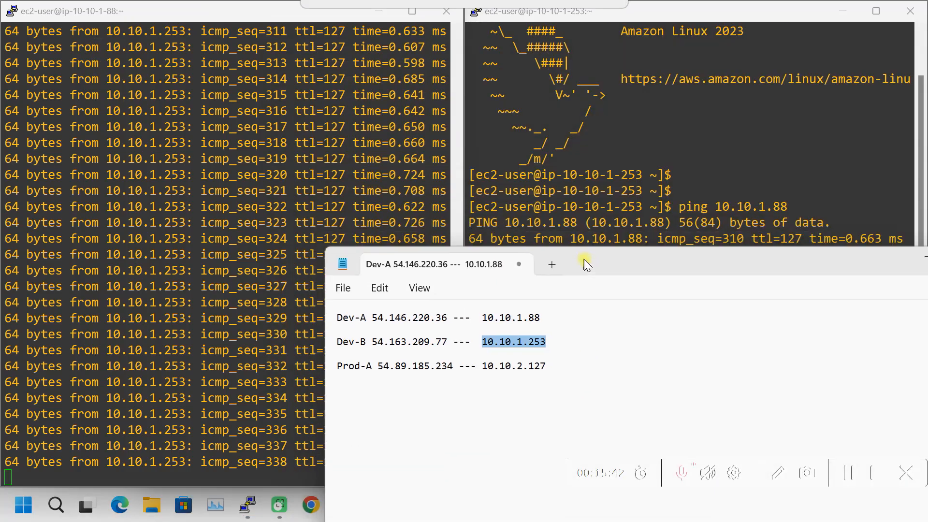
drag(537, 317, 487, 319)
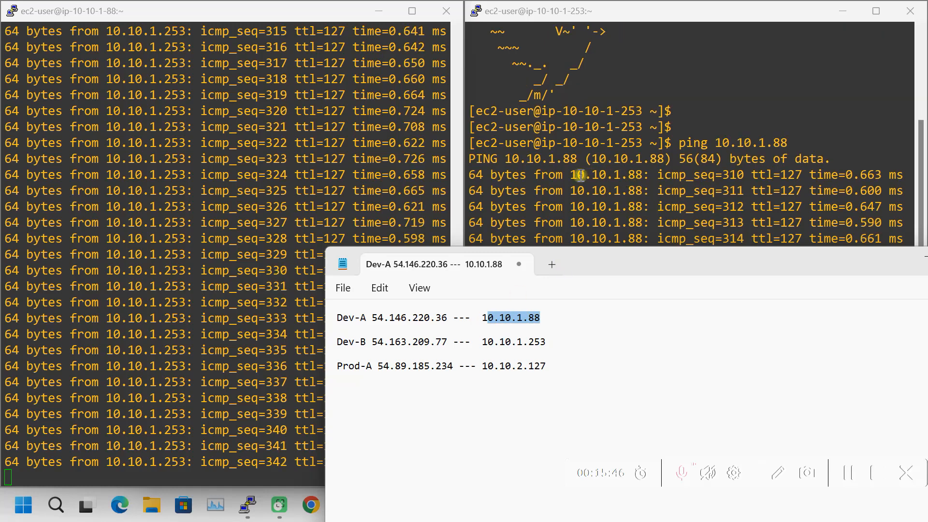
drag(546, 342, 487, 343)
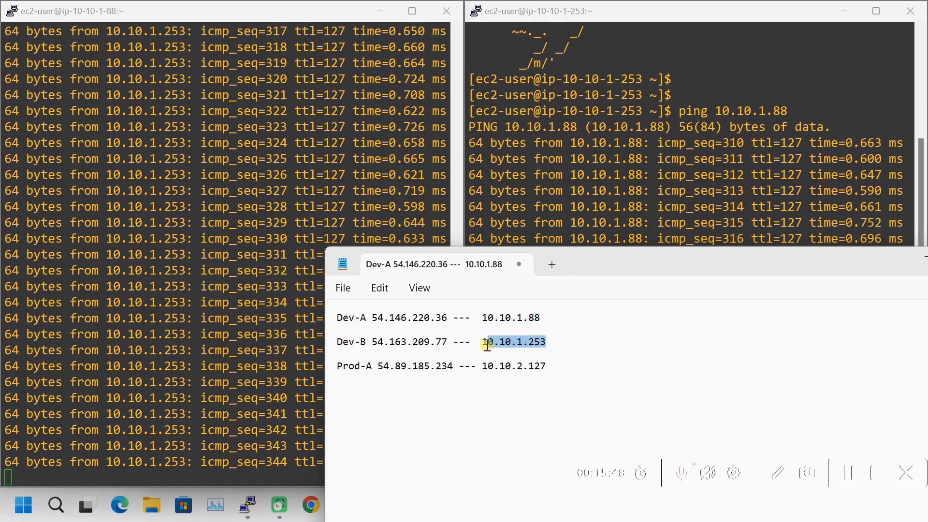
click(850, 474)
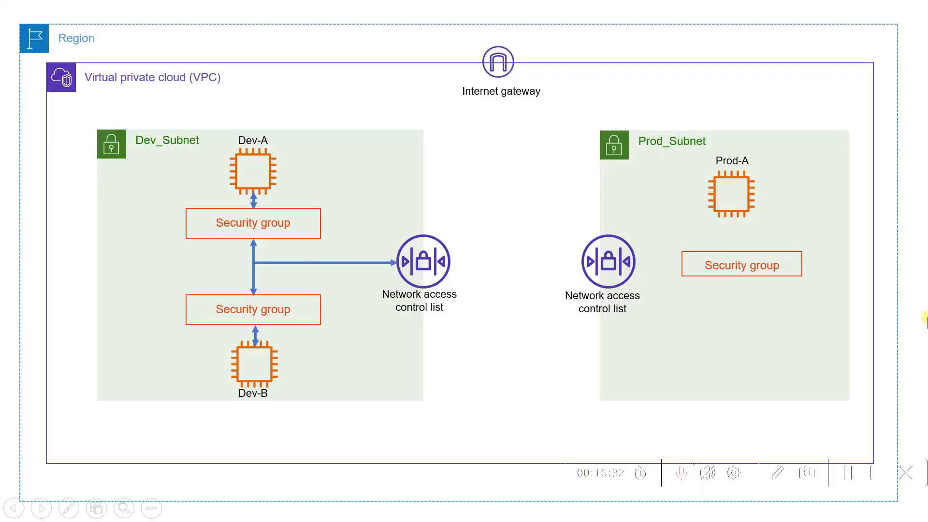
key(Right)
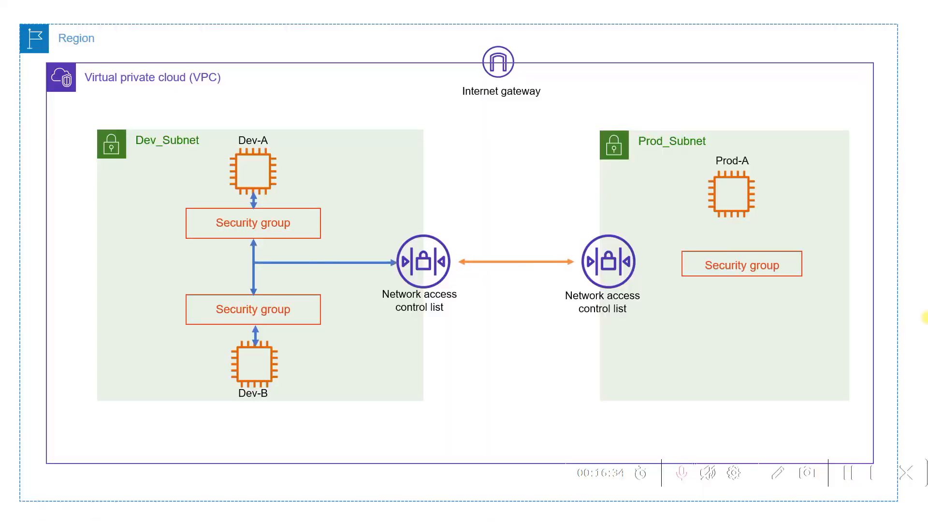
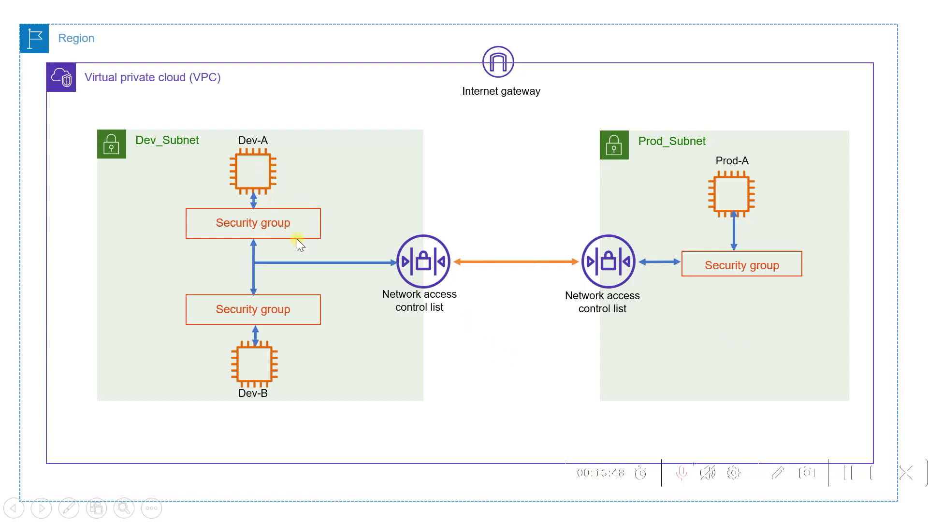
click(777, 473)
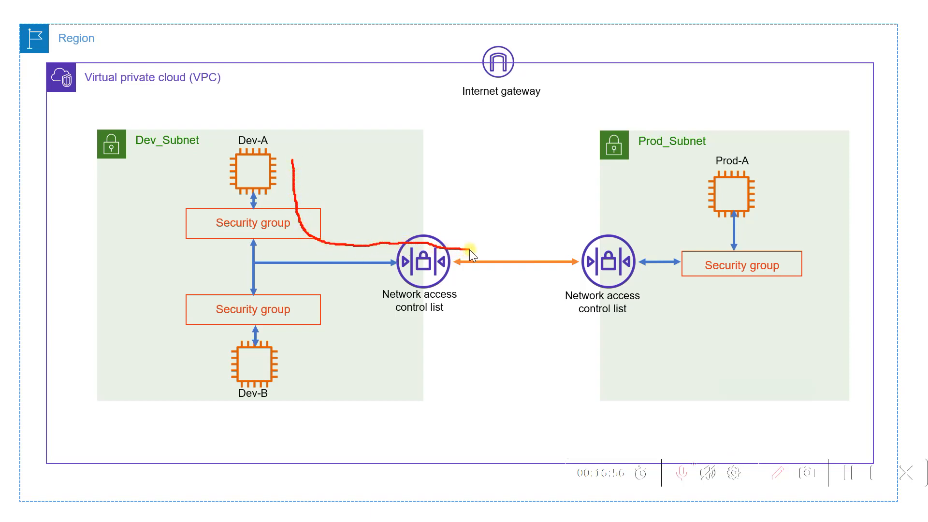
drag(533, 240, 630, 245)
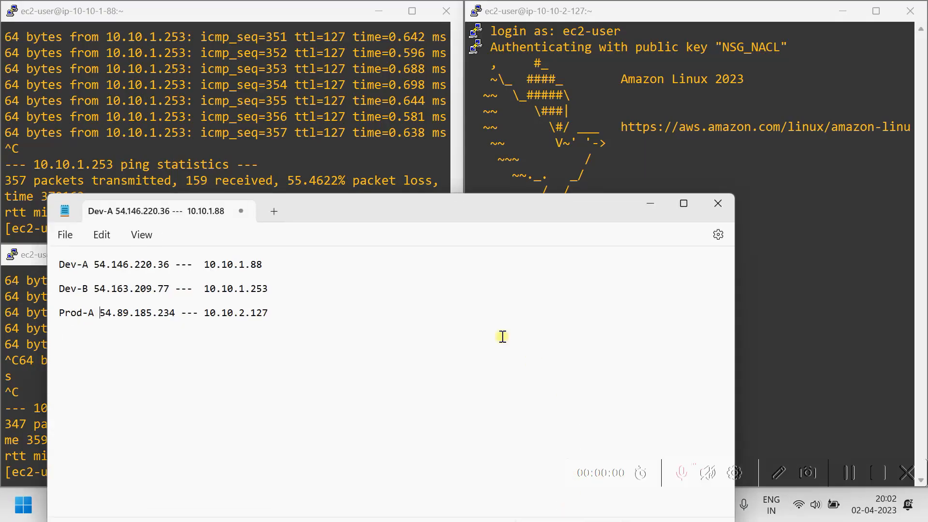
Move the note clear of the PuTTY sessions and ping Prod-A's private address 10.10.2.127 from the Dev-A session
mouse_move(629, 206)
mouse_down()
mouse_move(657, 170)
mouse_move(672, 170)
mouse_up()
drag(569, 176, 616, 367)
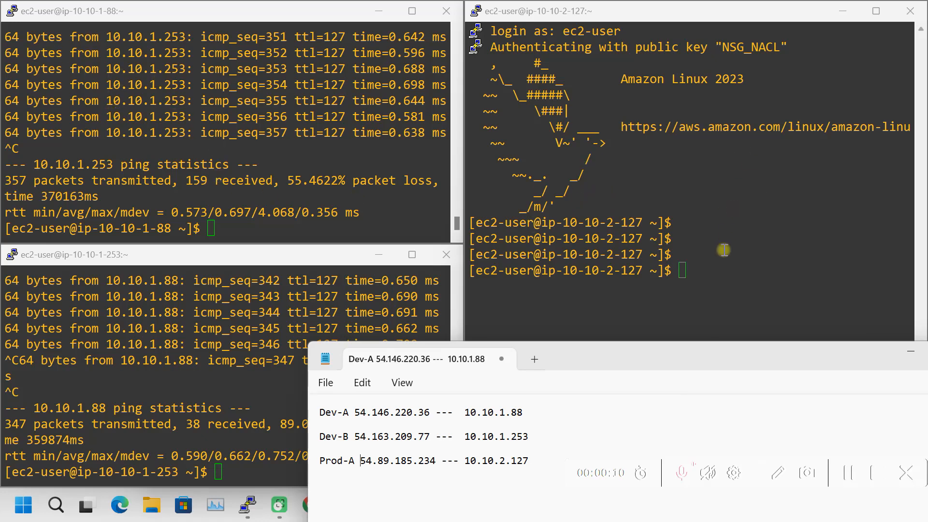
click(177, 195)
key(Return)
key(Return)
key(Return)
key(Return)
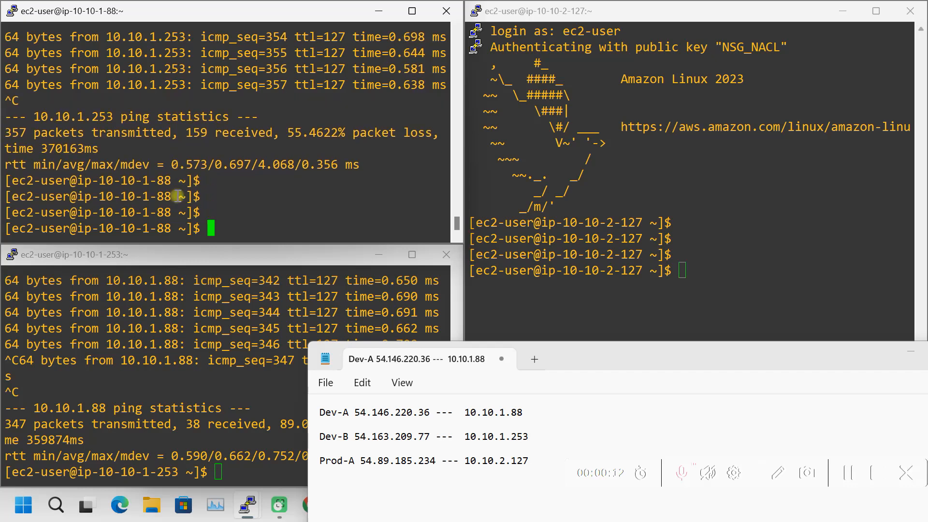
text(ping 10.10.2.)
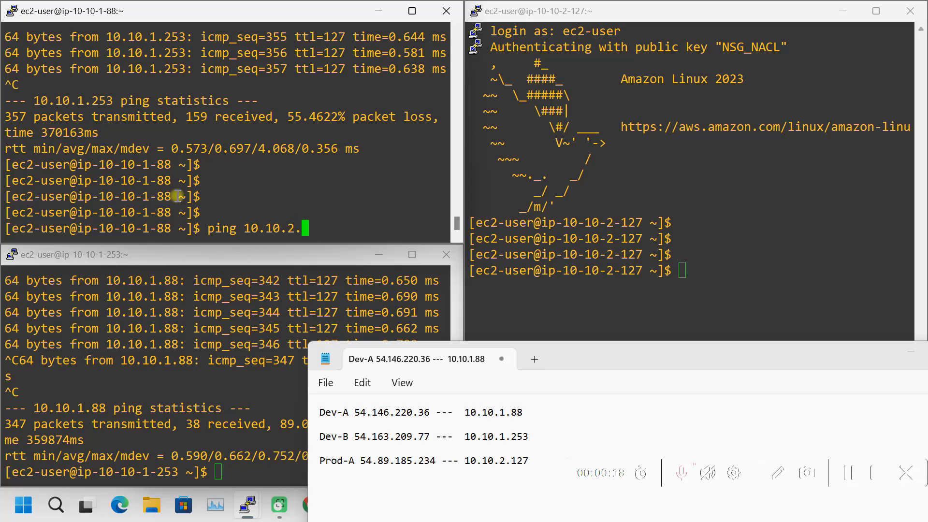
text(127)
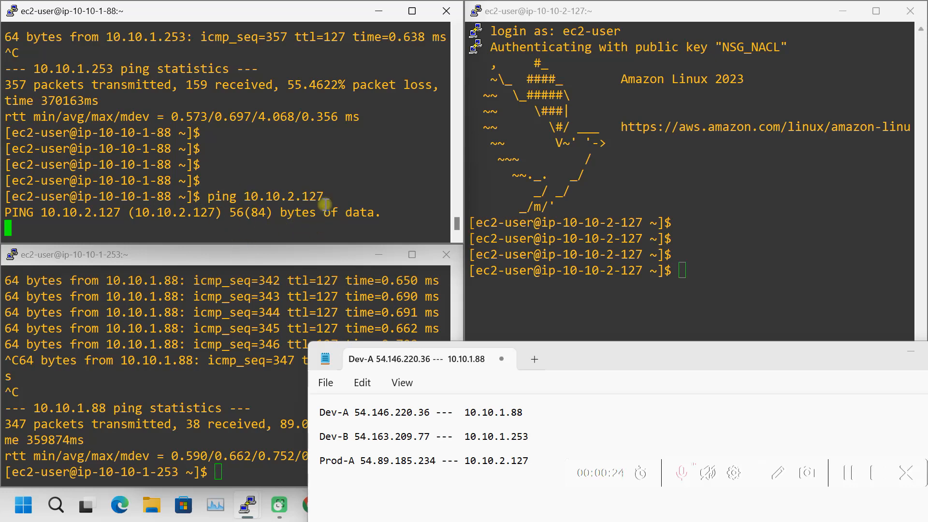
Stop the ping in the Dev-A session and ping Prod-A's private address 10.10.2.127 from the Dev-B session
key(ctrl+c)
click(246, 443)
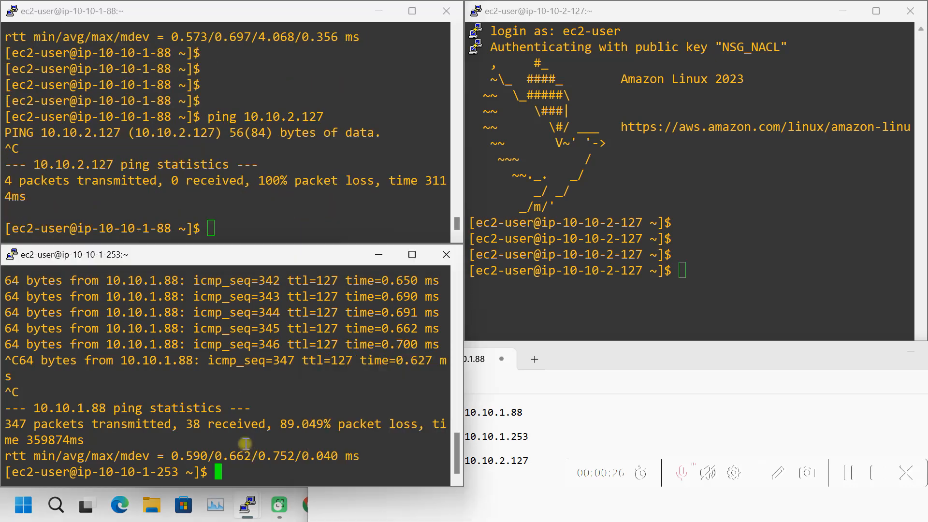
key(Up)
key(BackSpace)
key(BackSpace)
key(BackSpace)
key(BackSpace)
key(BackSpace)
key(BackSpace)
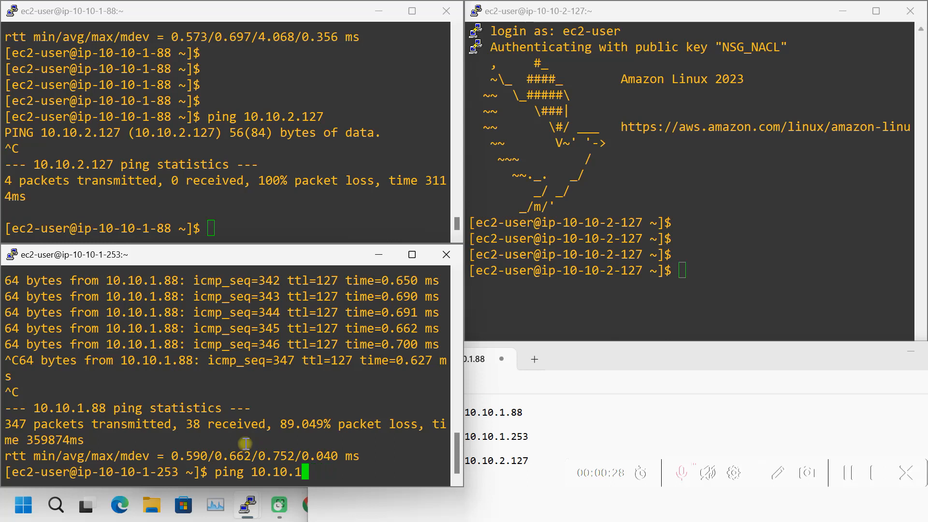
text(0.2.127)
key(Return)
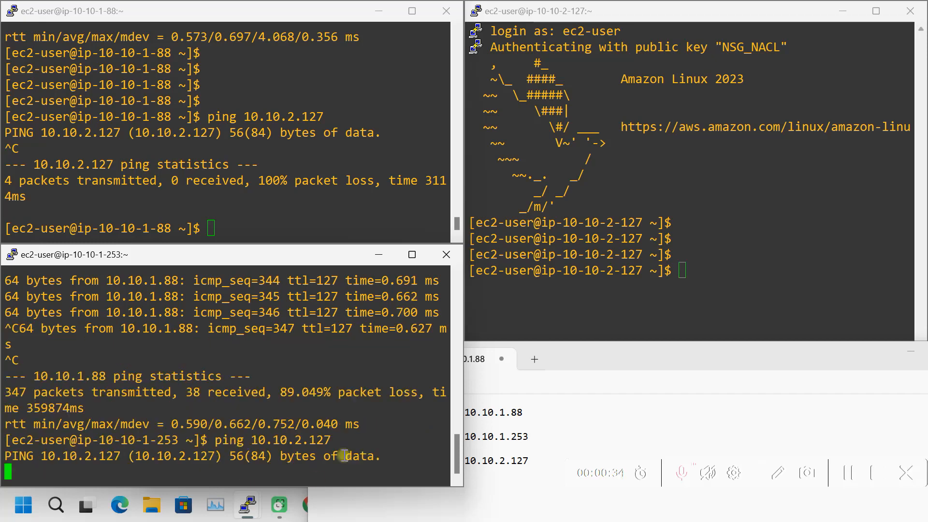
Ping Dev-A's private address 10.10.1.88 from the Prod-A PuTTY session
click(281, 211)
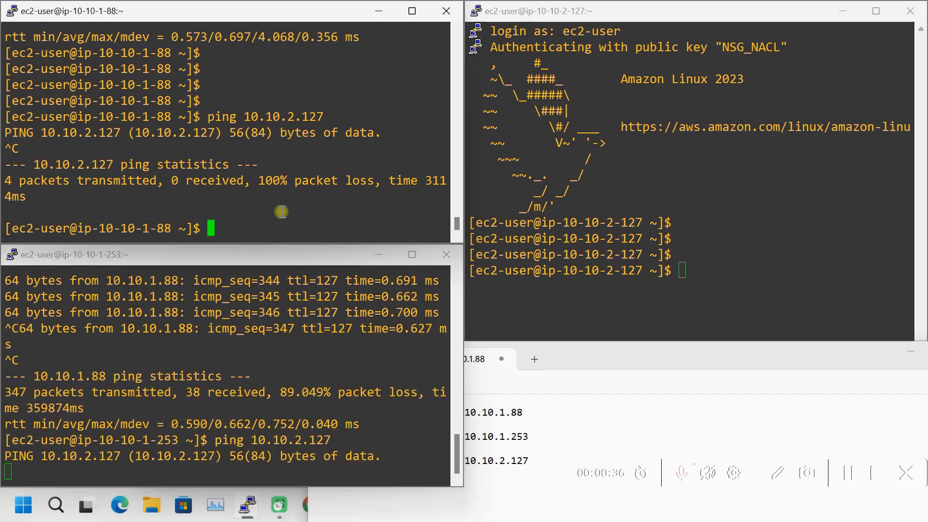
click(740, 277)
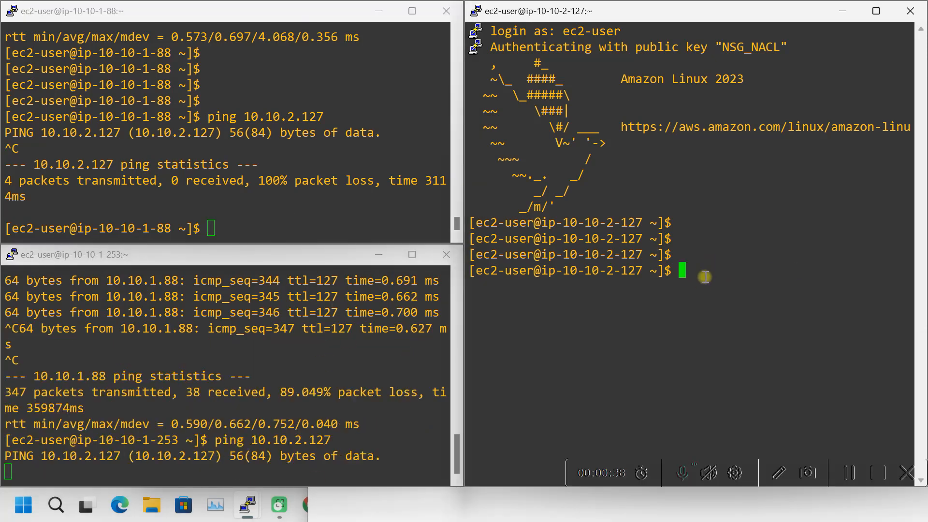
text(ping 10)
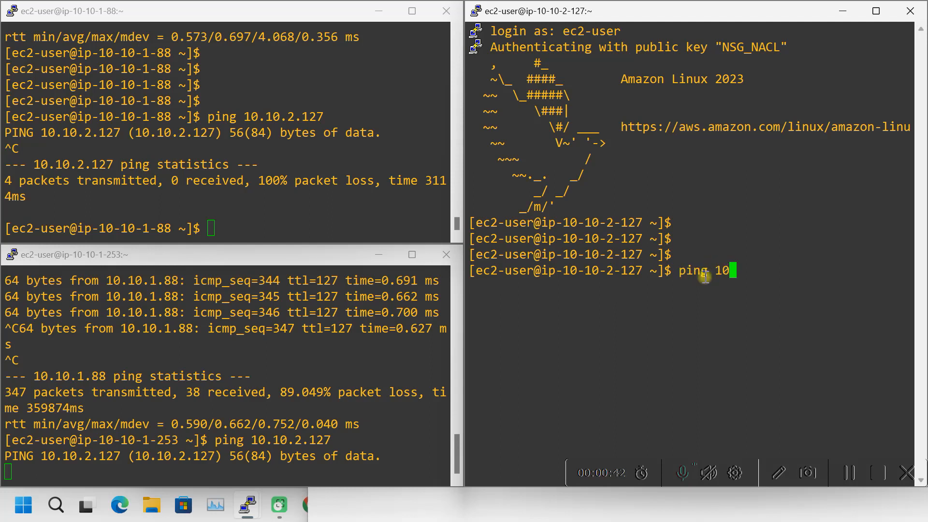
text(.10.1.88)
key(Return)
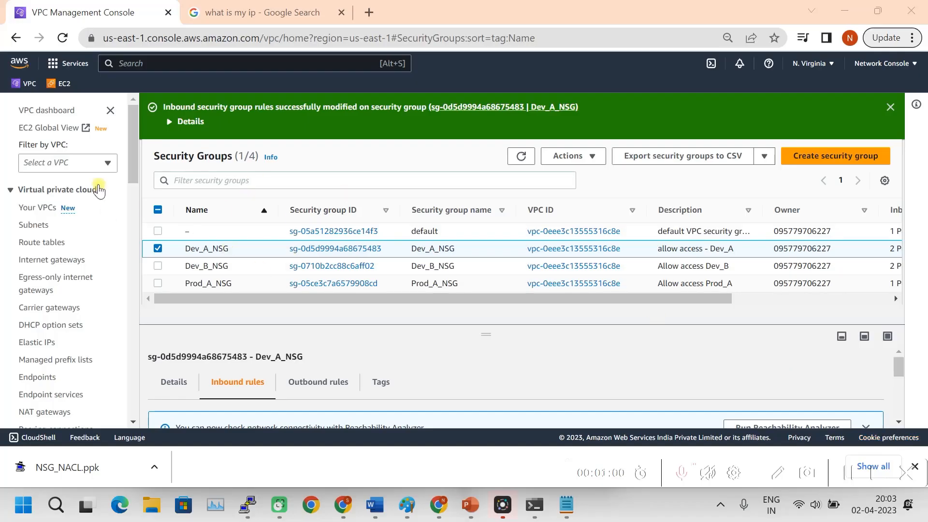
Switch to the AWS VPC console, open the network ACLs and display the inbound rules of Dev_NACL
click(32, 85)
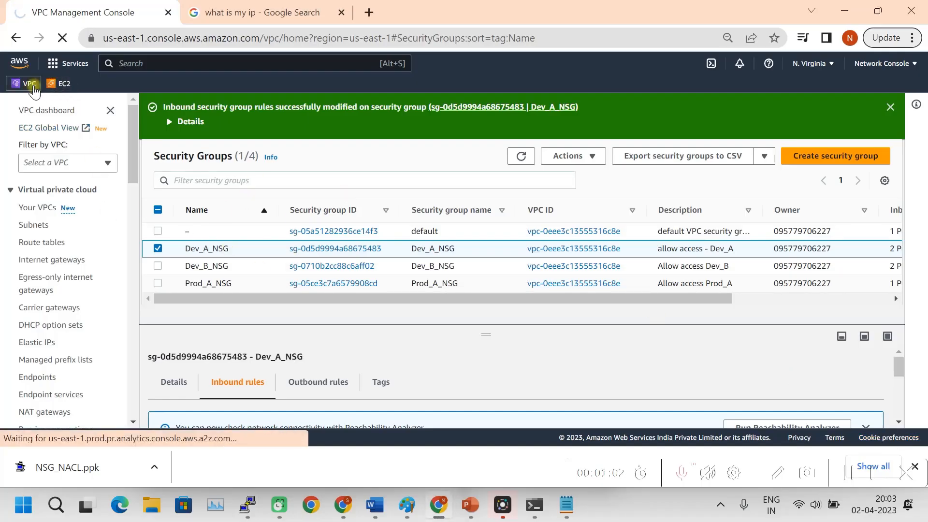
scroll(56, 314, down, 5)
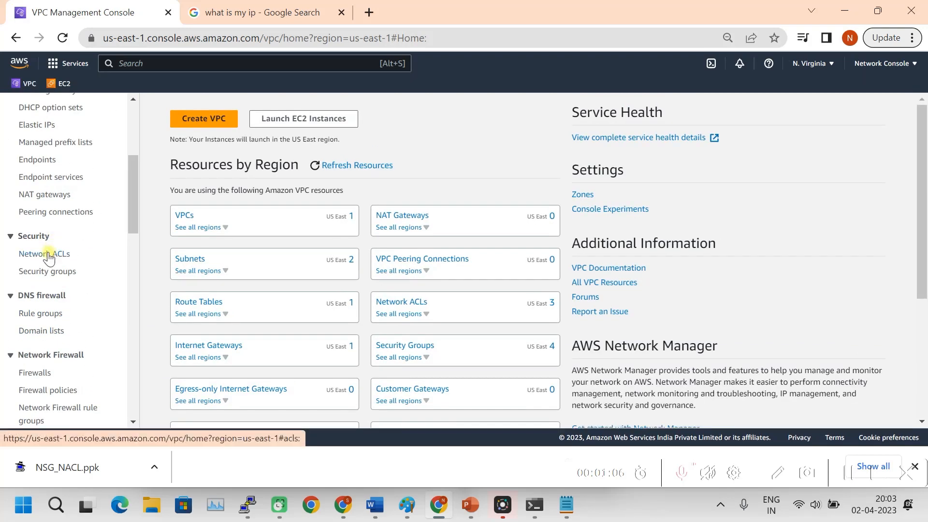
click(48, 256)
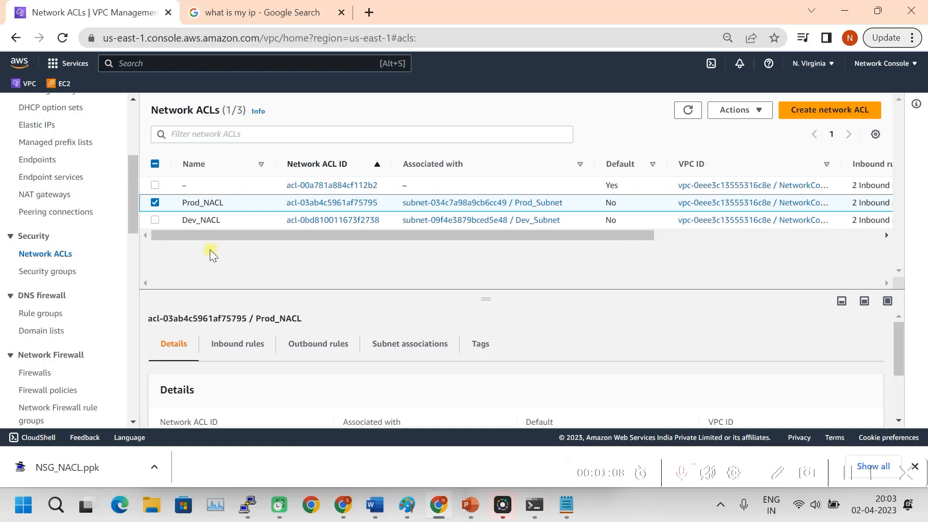
click(155, 202)
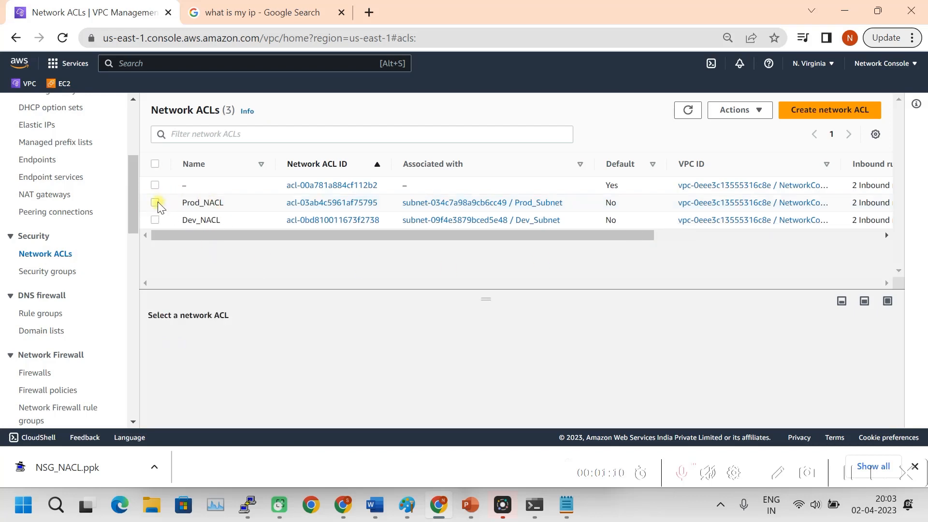
click(155, 220)
drag(479, 295, 500, 235)
click(231, 320)
scroll(853, 326, down, 2)
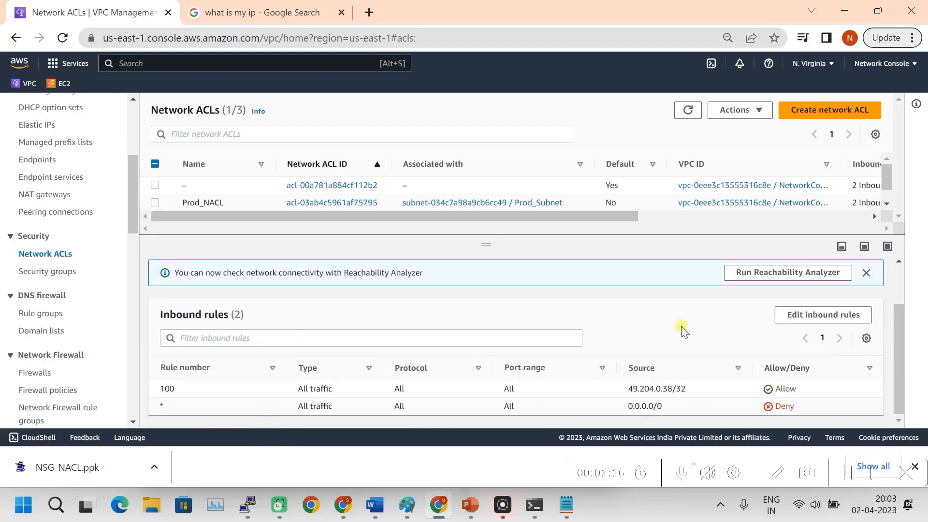
Edit Dev_NACL's inbound rules and add rule number 101 of type All traffic
click(816, 319)
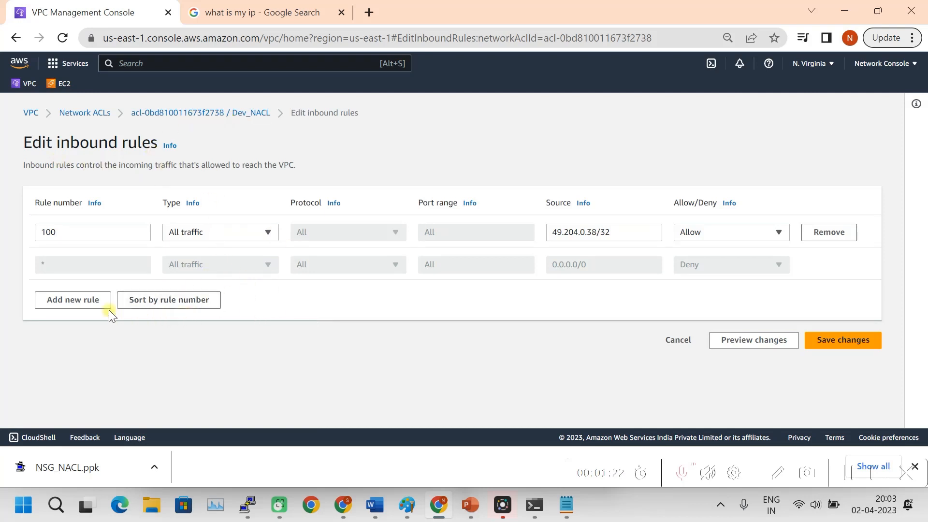
click(82, 301)
click(67, 268)
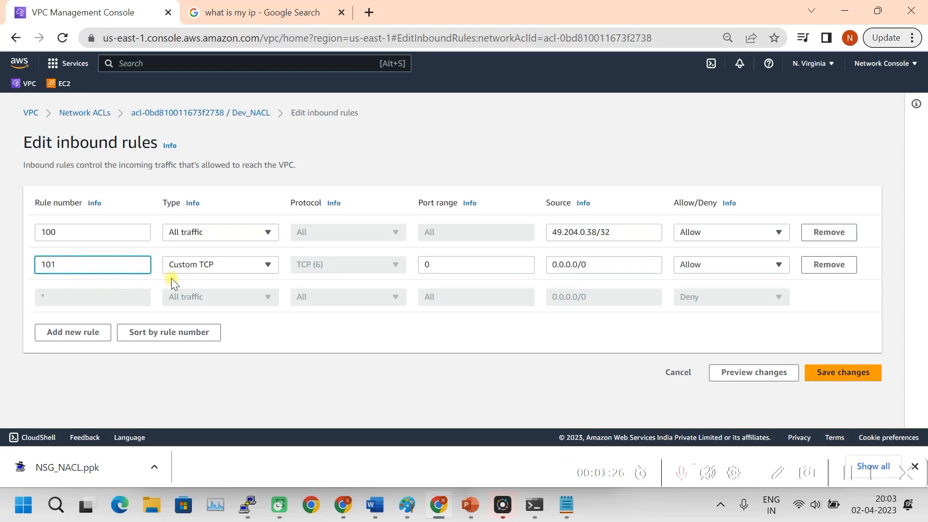
click(195, 264)
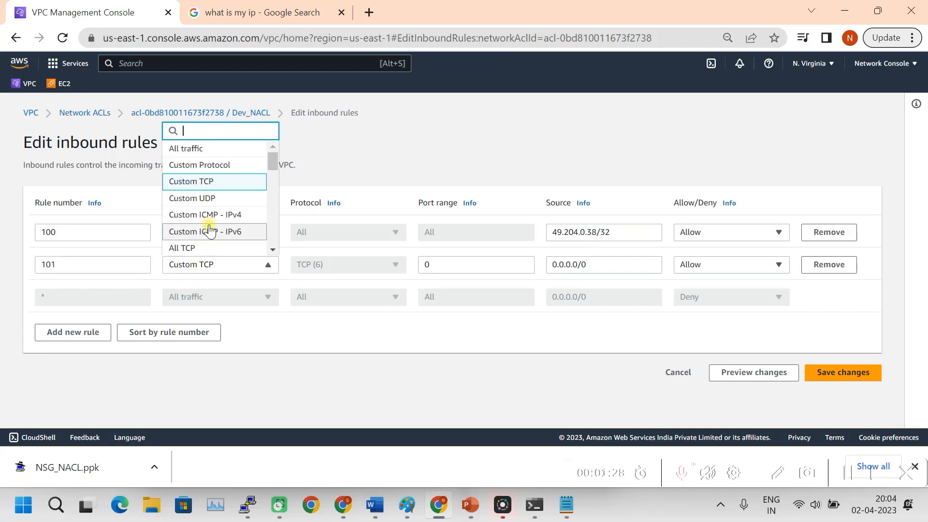
scroll(208, 227, down, 2)
scroll(202, 218, down, 2)
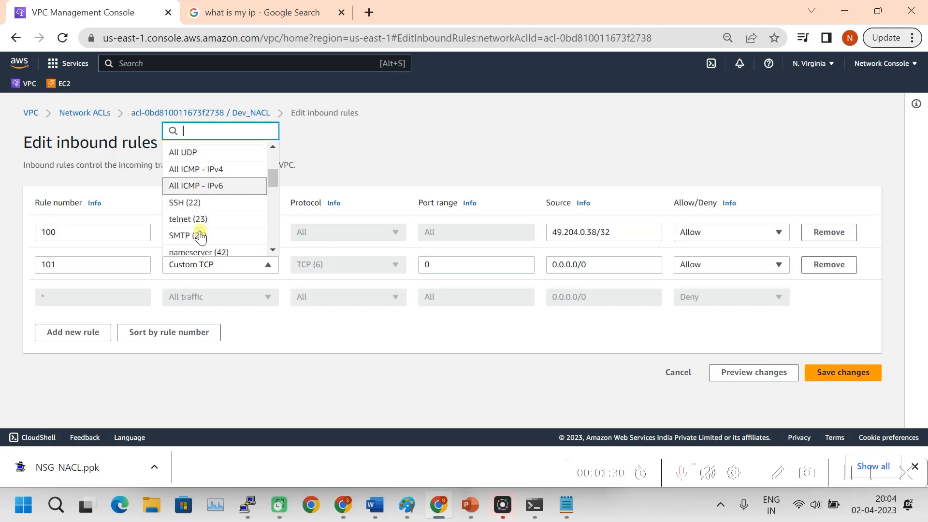
scroll(201, 215, up, 4)
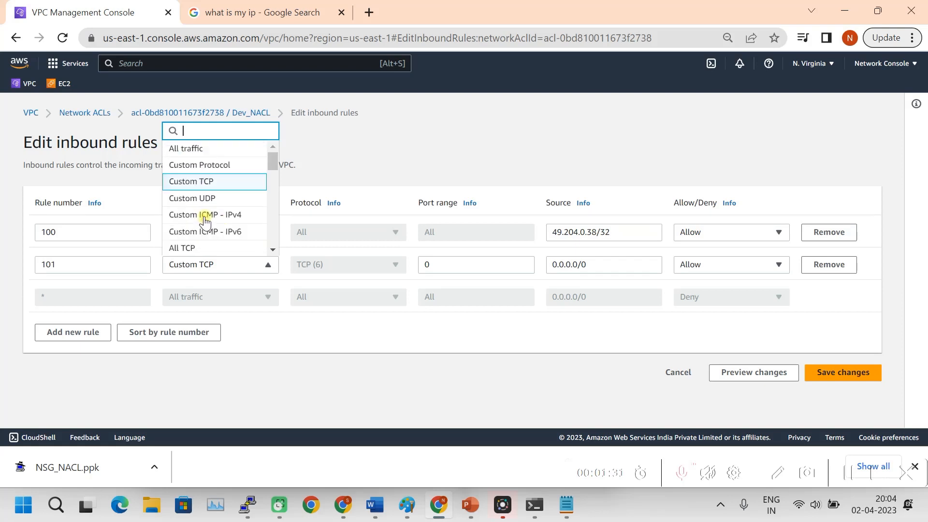
click(199, 149)
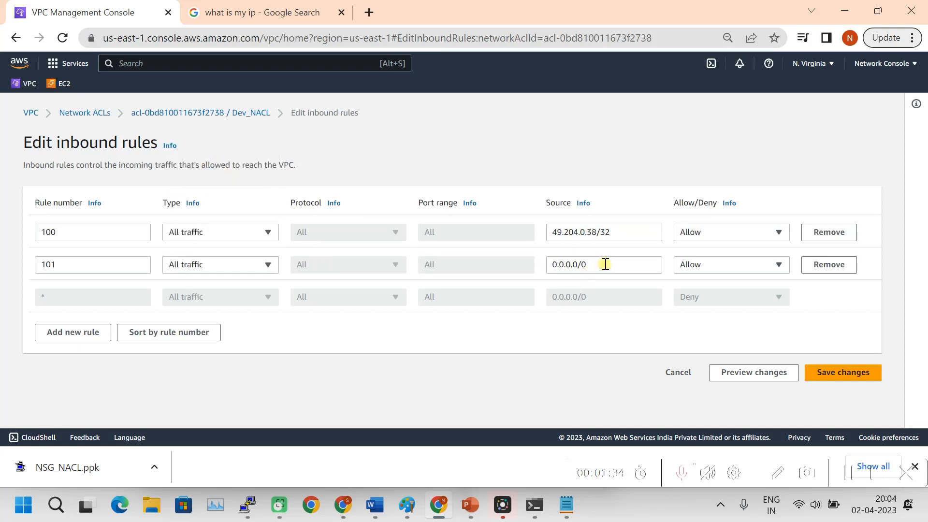
Copy Prod-A's private address from the note, set inbound rule 101's source to 10.10.2.127/32 and save the changes
drag(605, 264, 516, 263)
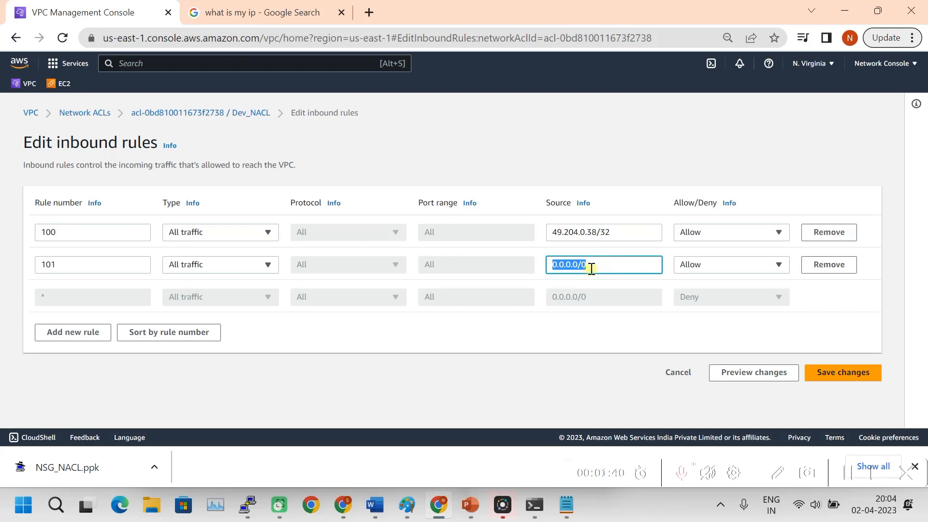
click(567, 505)
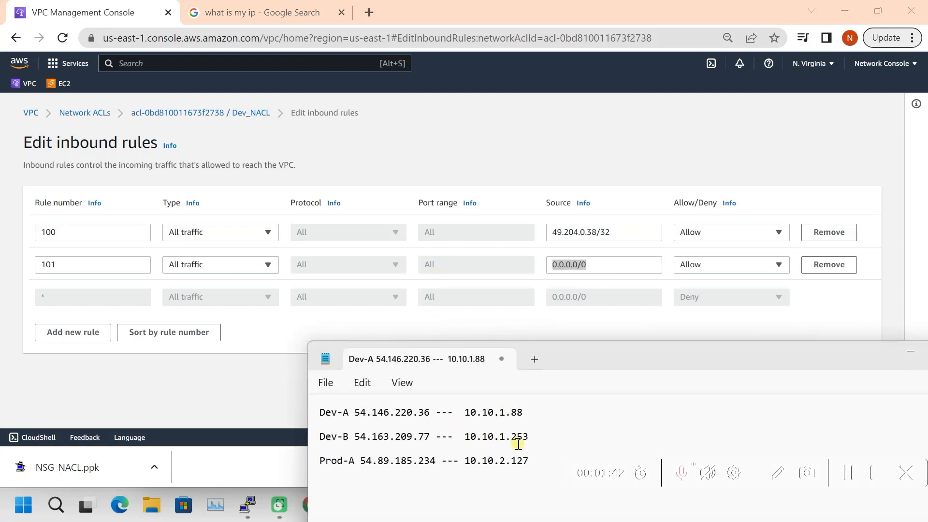
drag(532, 460, 471, 462)
key(ctrl+c)
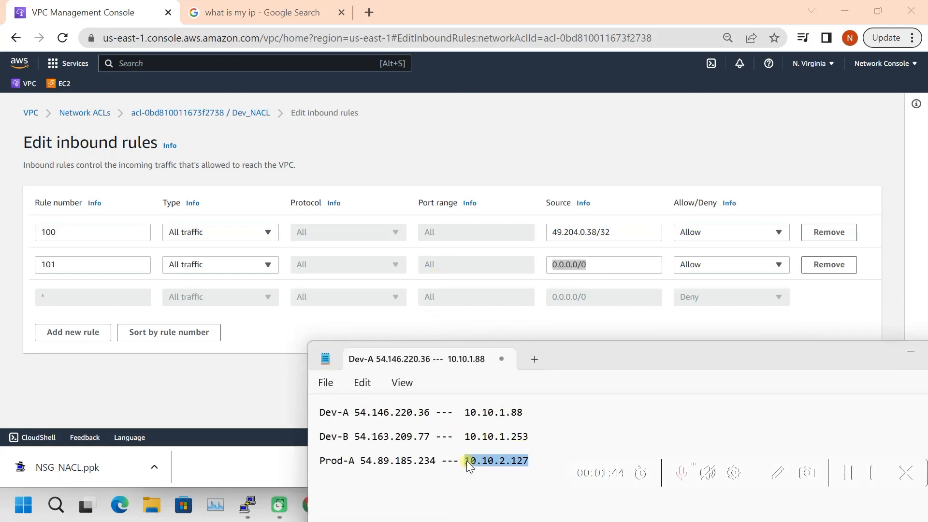
click(607, 266)
drag(608, 266, 518, 275)
key(ctrl+v)
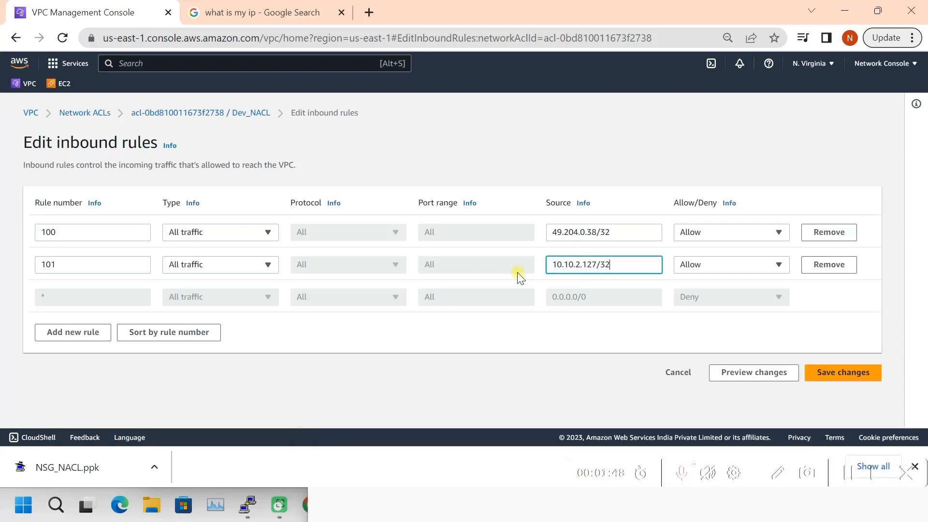
click(843, 373)
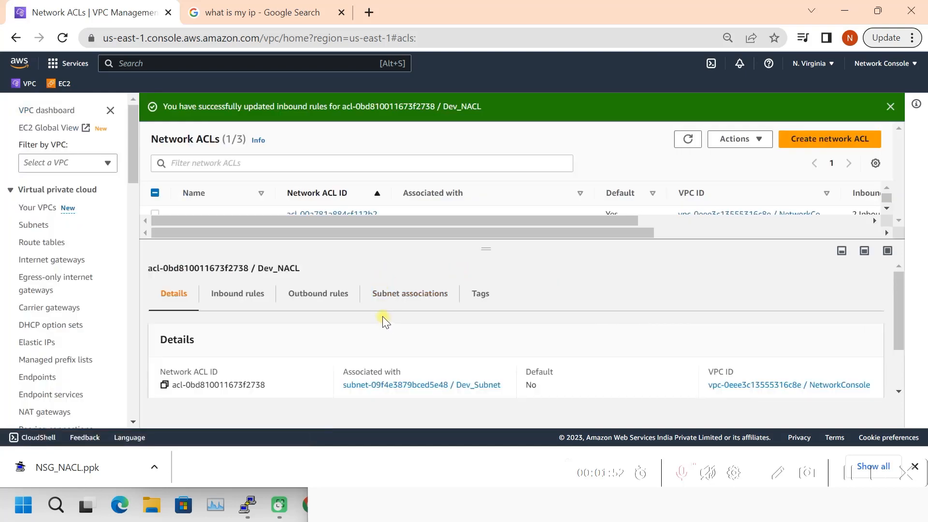
Edit Dev_NACL's outbound rules and add rule number 101 of type All traffic
click(317, 296)
scroll(576, 340, down, 3)
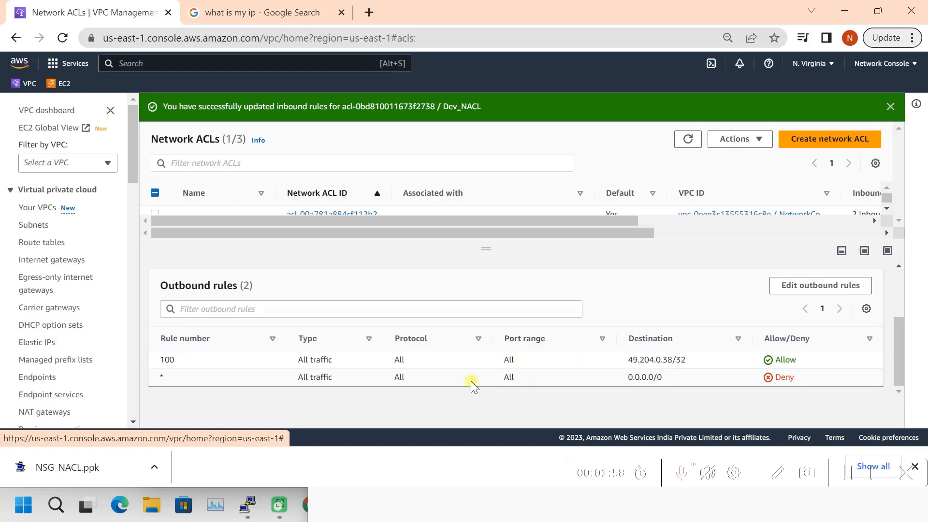
click(822, 288)
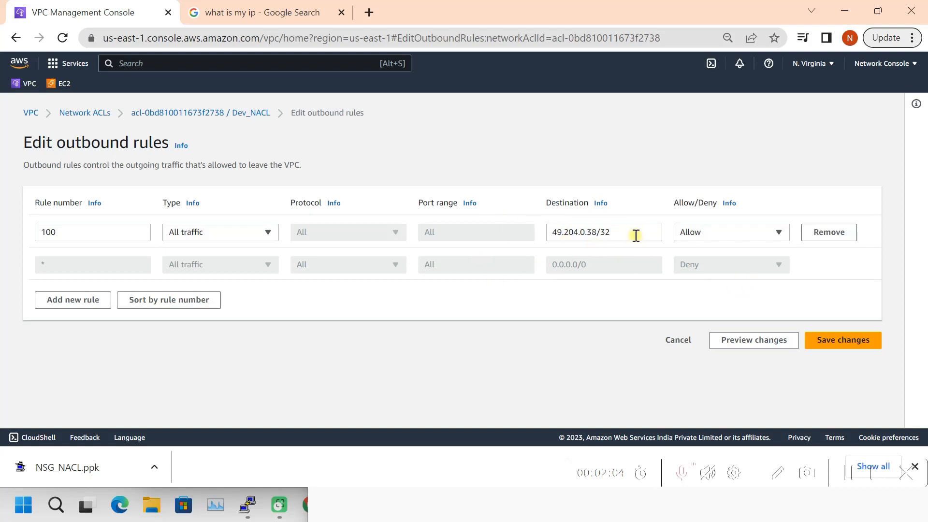
click(73, 301)
click(80, 265)
text(101)
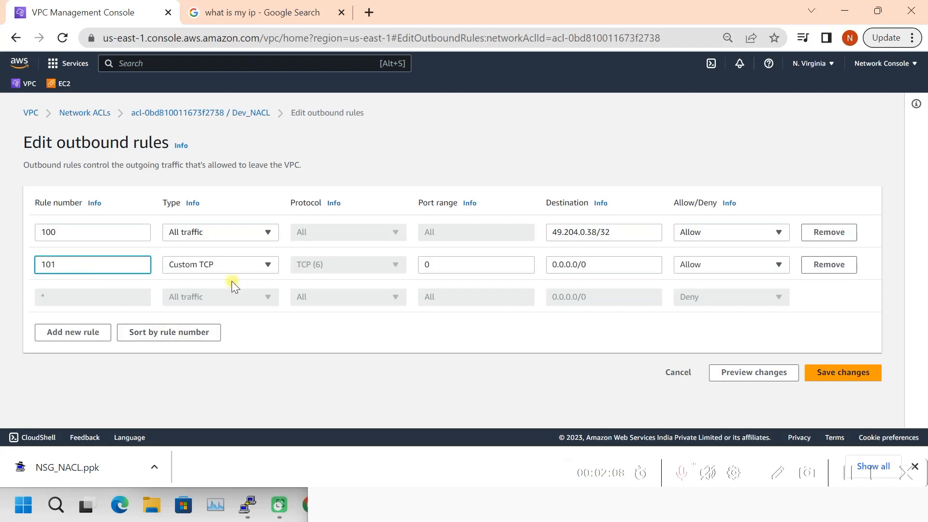
click(234, 264)
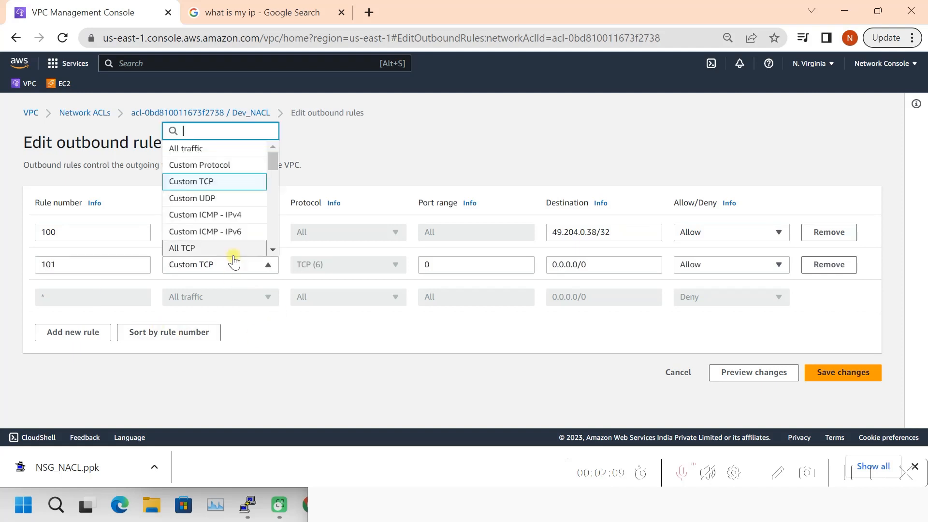
click(207, 149)
Set outbound rule 101's destination to 10.10.2.127/32 and save the changes to Dev_NACL
drag(617, 265, 454, 253)
key(ctrl+v)
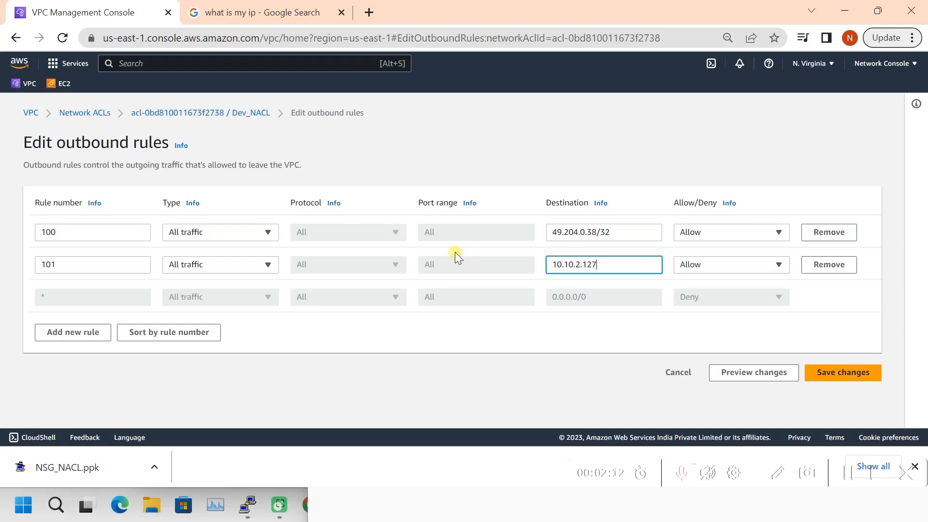
text(/32)
click(841, 373)
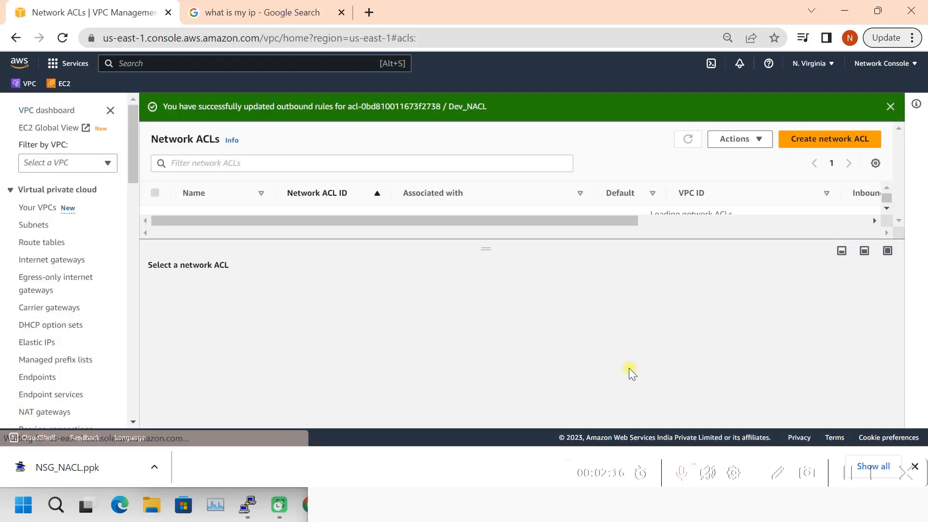
Switch the selection from Dev_NACL to Prod_NACL, edit its inbound rules and add rule number 101 of type All traffic
drag(483, 250, 477, 320)
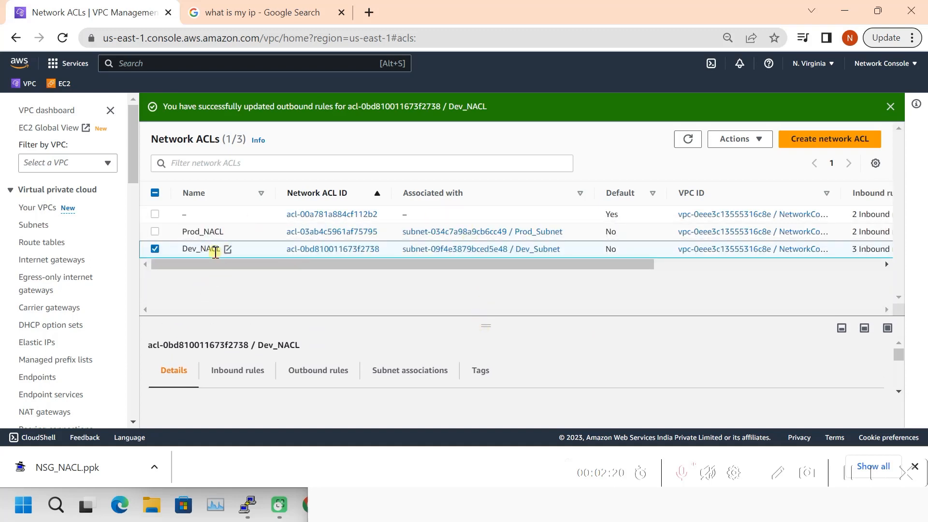
click(154, 247)
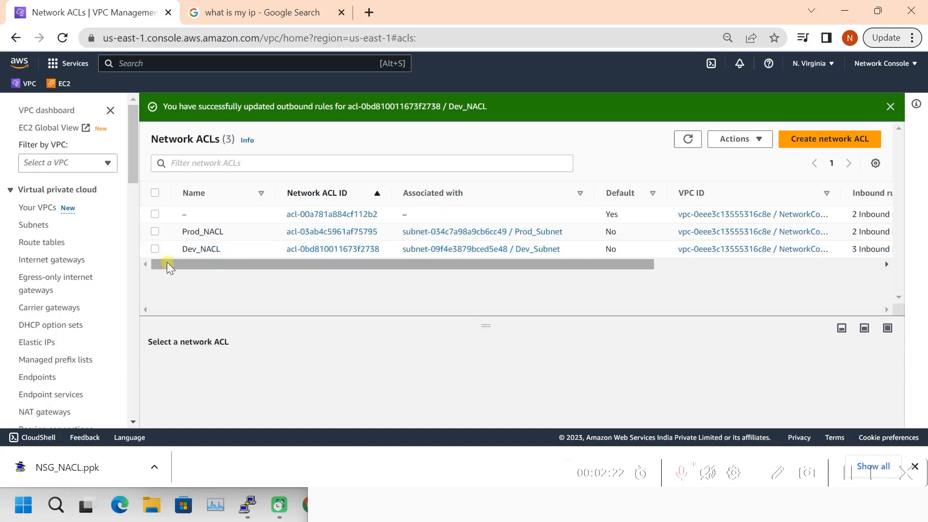
click(155, 232)
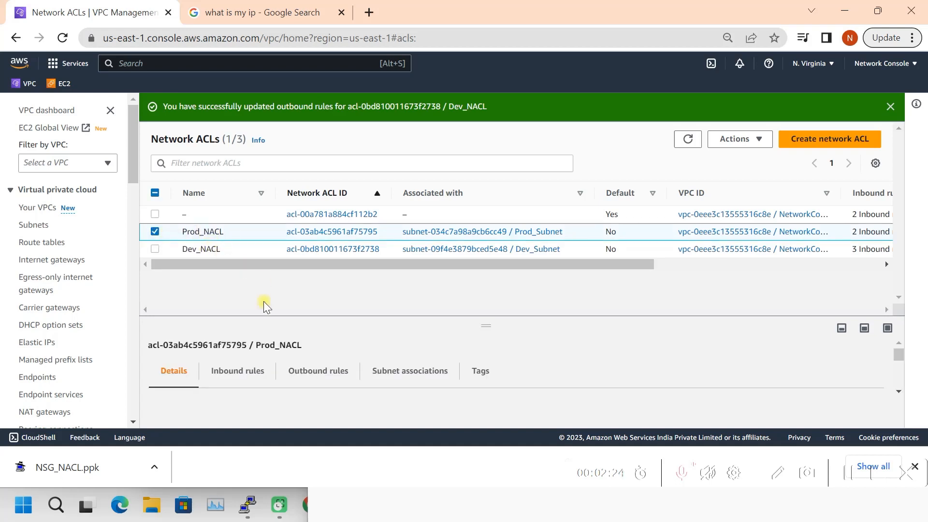
click(257, 374)
drag(488, 328, 507, 220)
scroll(581, 360, down, 2)
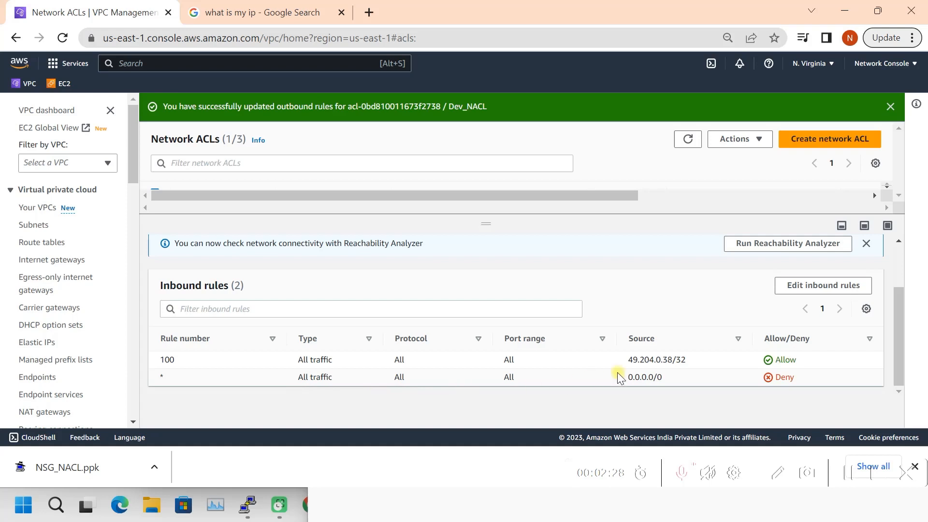
click(804, 286)
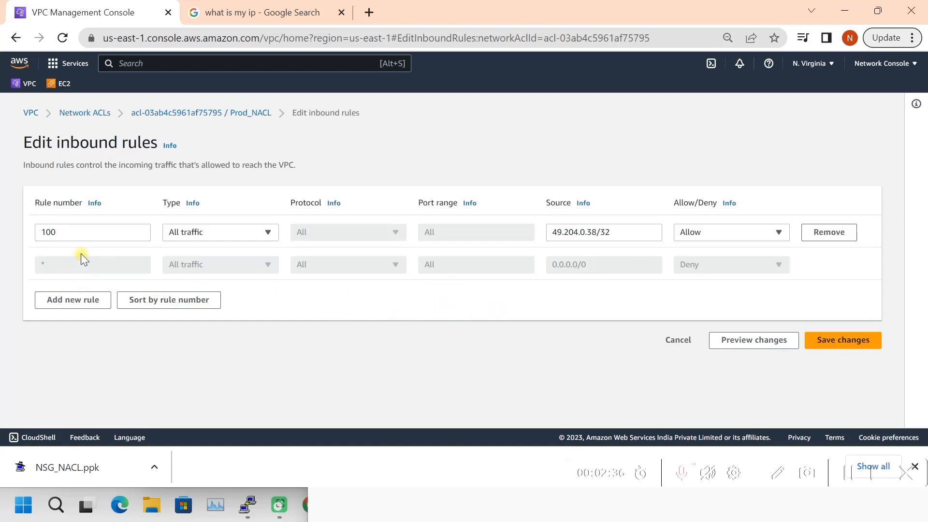
click(84, 303)
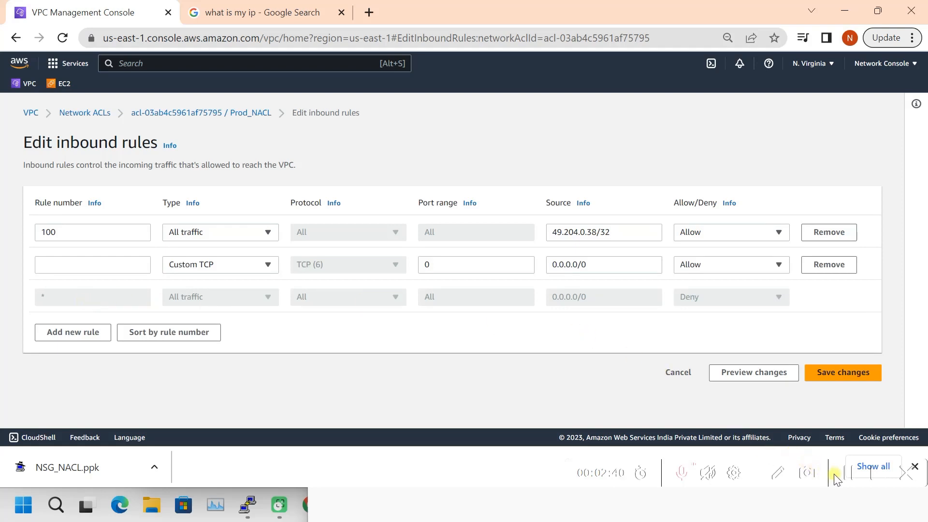
click(73, 267)
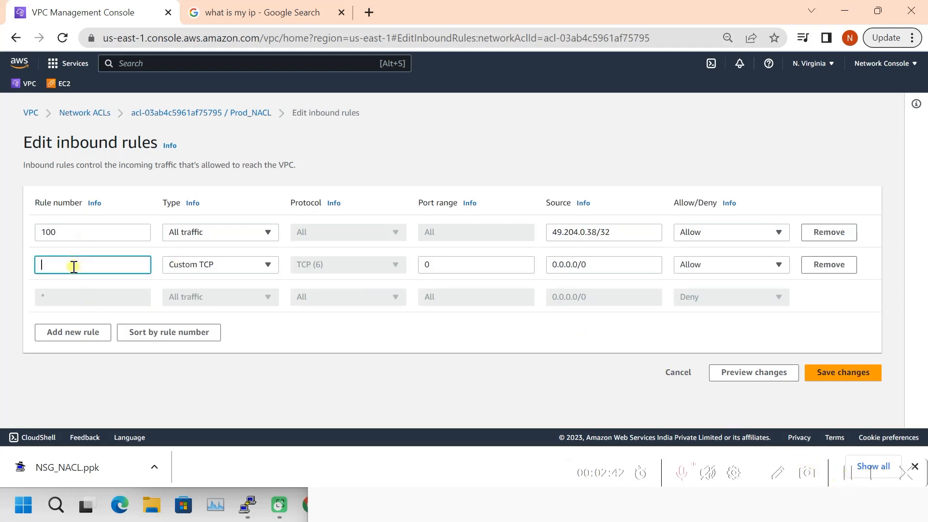
click(231, 274)
click(205, 150)
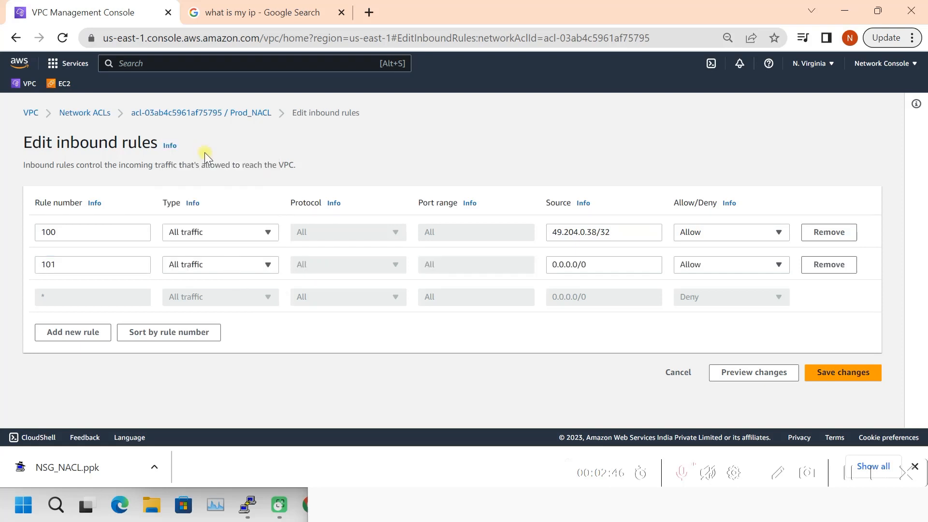
Set inbound rule 101's source to 10.10.1.0/24, save the changes and review Prod_NACL's inbound rules
drag(597, 265, 553, 262)
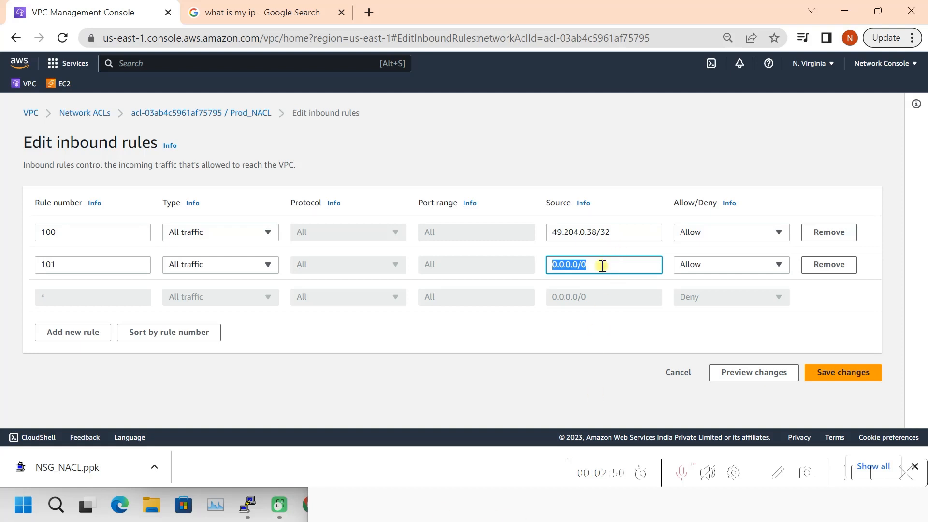
click(451, 516)
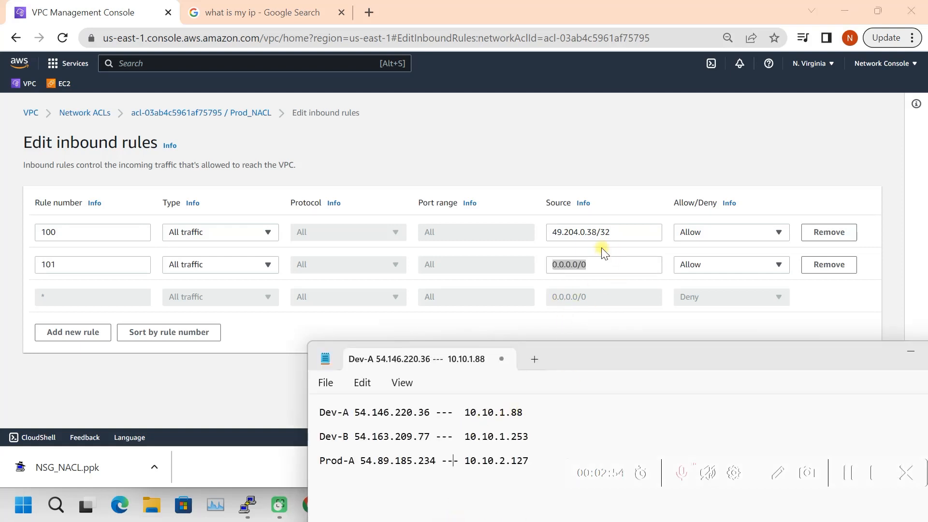
drag(608, 261, 531, 263)
text(1)
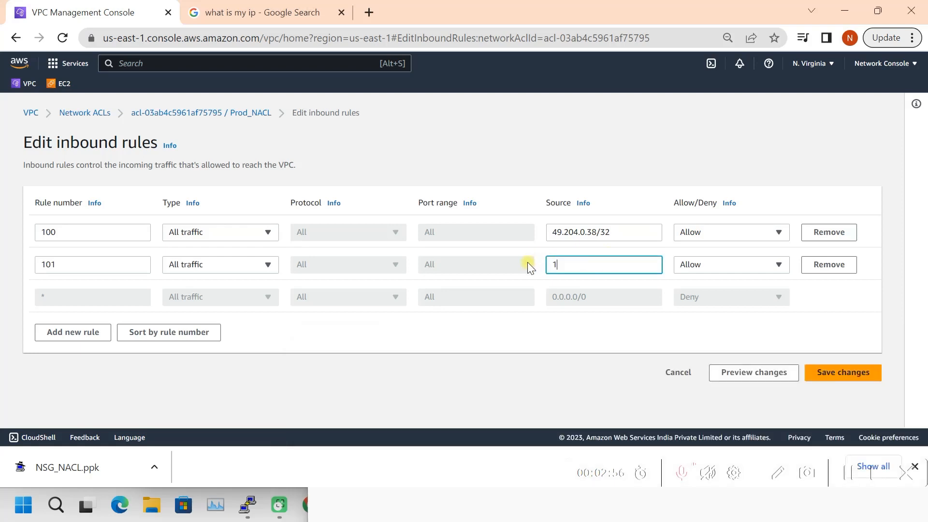
text(0.10.10)
key(BackSpace)
text(.0/24)
click(839, 367)
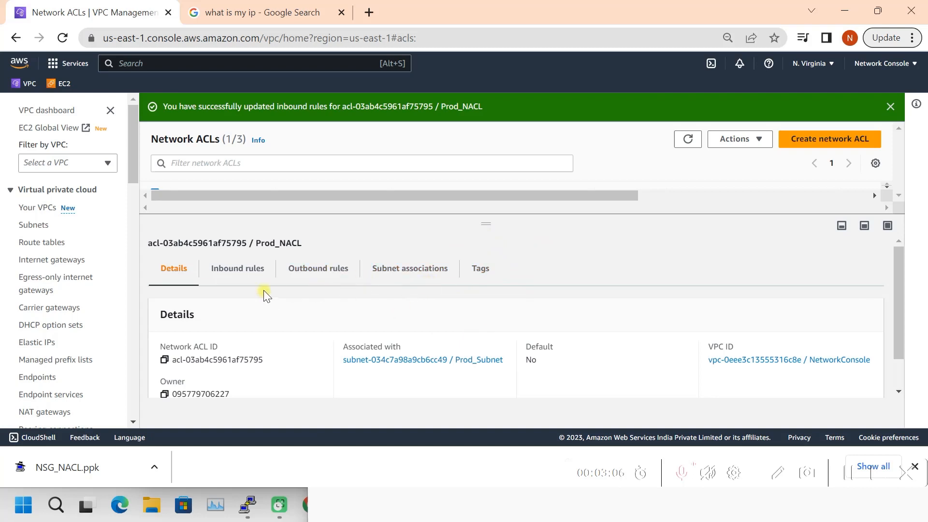
click(238, 269)
scroll(789, 358, down, 2)
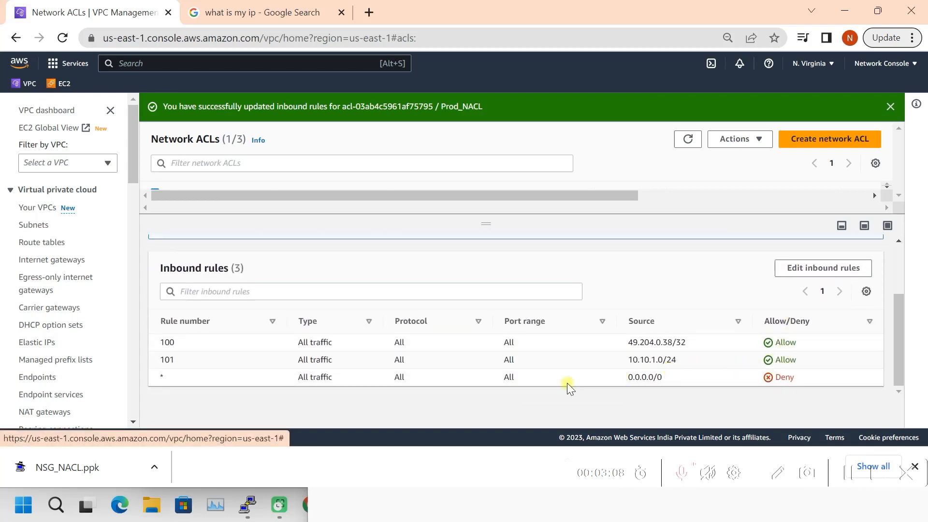
Edit Prod_NACL's outbound rules and add rule number 101 of type All traffic
scroll(565, 385, up, 2)
click(317, 269)
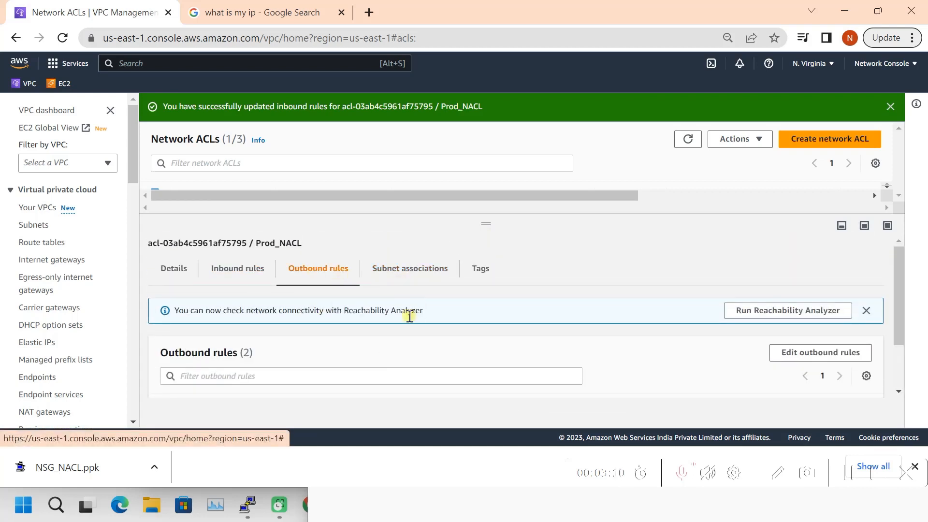
scroll(404, 319, down, 2)
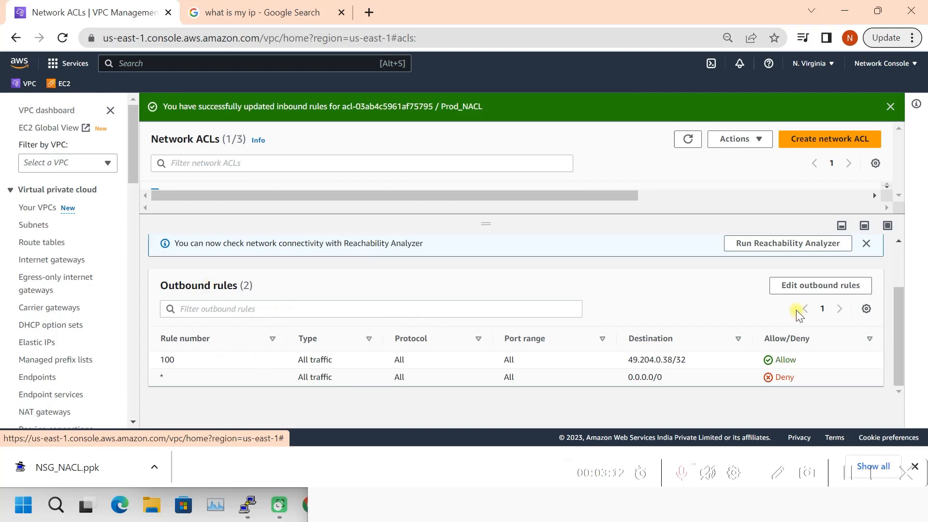
click(828, 285)
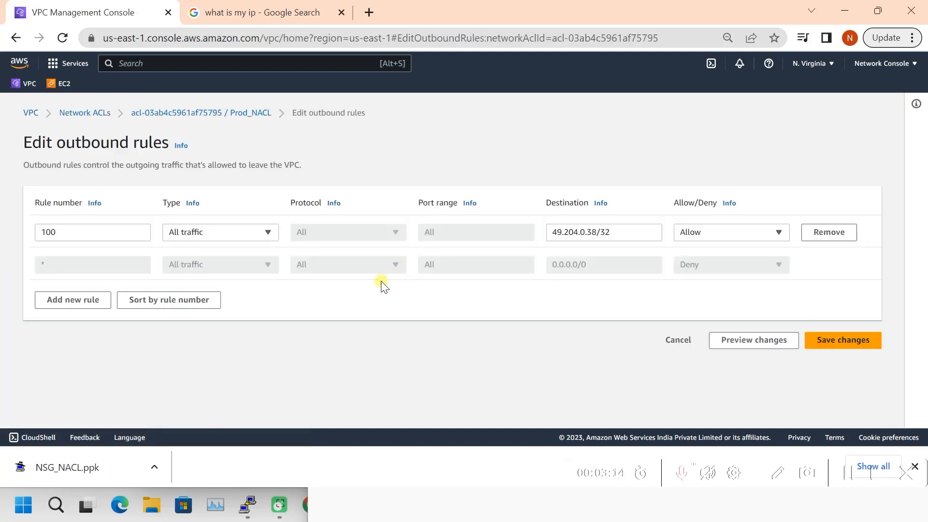
click(53, 301)
click(71, 264)
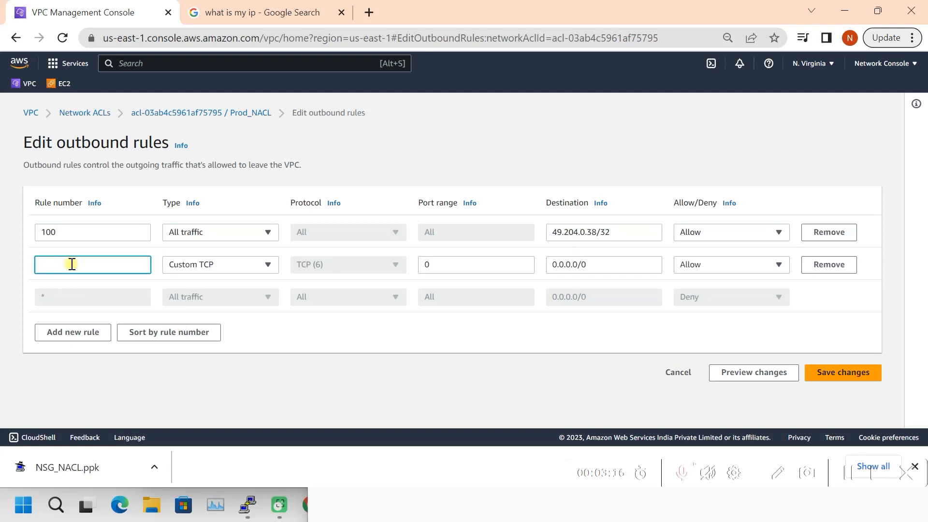
click(231, 265)
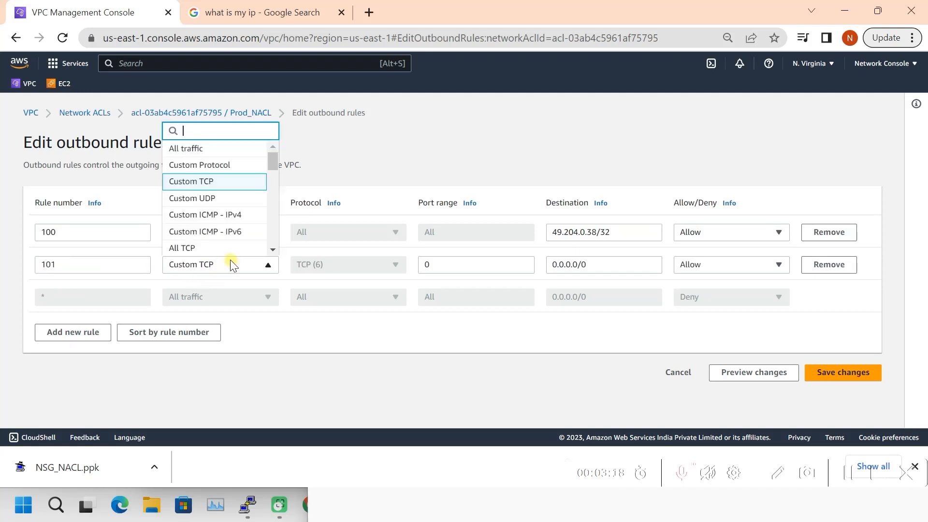
click(194, 150)
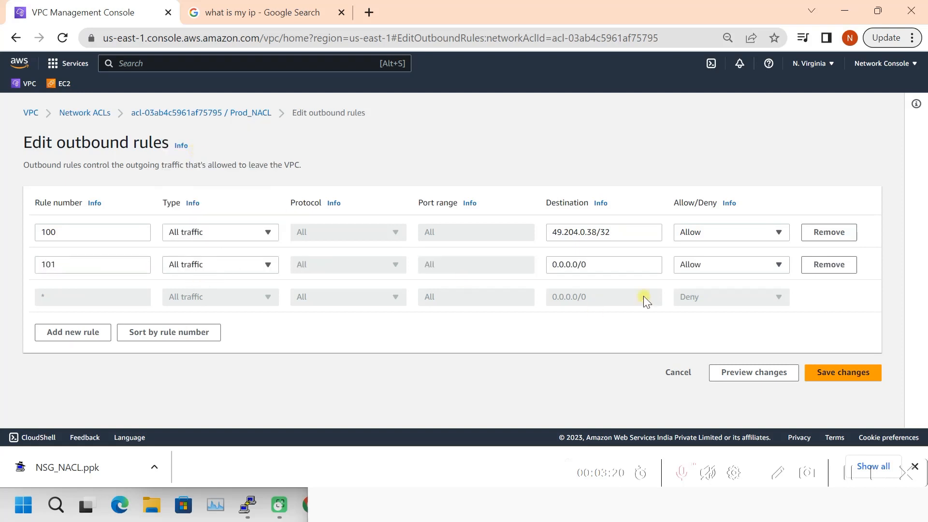
Set outbound rule 101's destination to 10.10.1.0/24 and save the changes to Prod_NACL
triple_click(597, 265)
text(10)
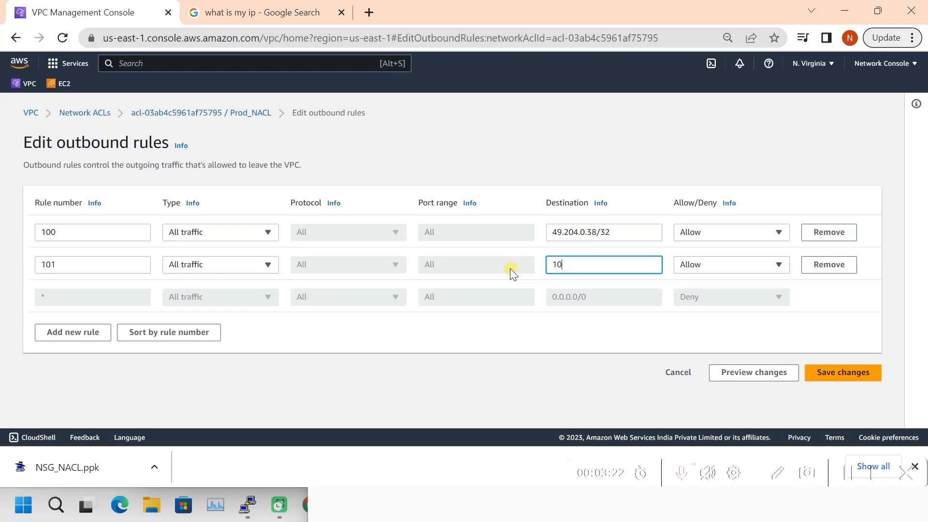
text(.10.1.0/24)
click(860, 375)
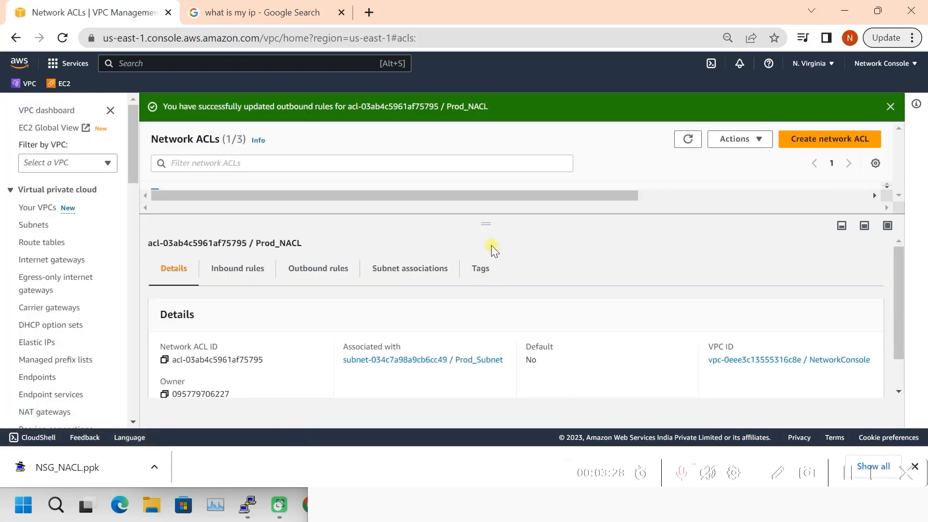
Open the security groups list and examine the inbound rules of Dev_A_NSG
drag(488, 229, 478, 300)
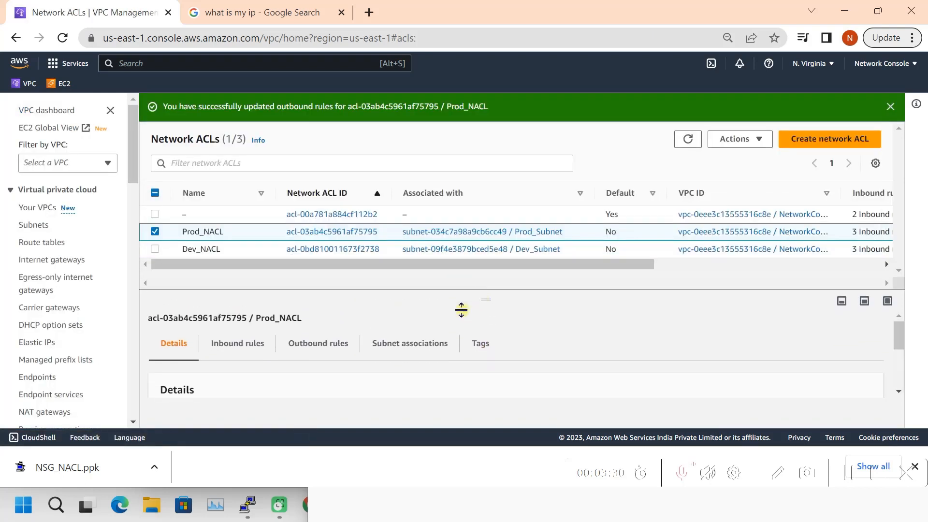
scroll(84, 287, down, 2)
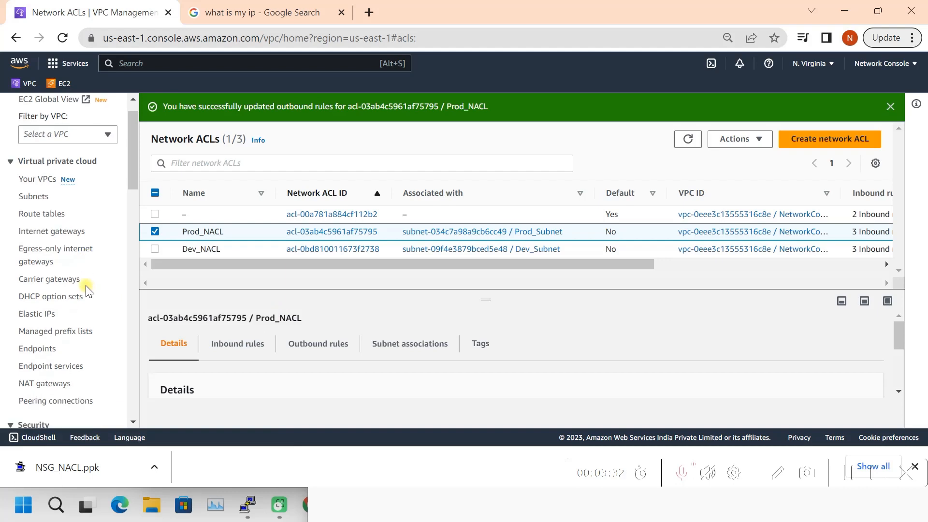
scroll(78, 284, down, 2)
click(39, 272)
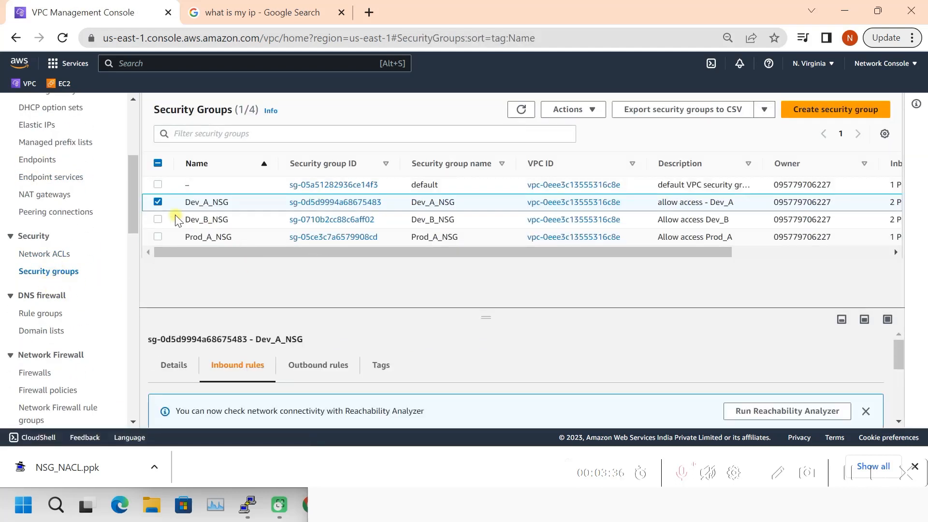
click(158, 202)
click(158, 201)
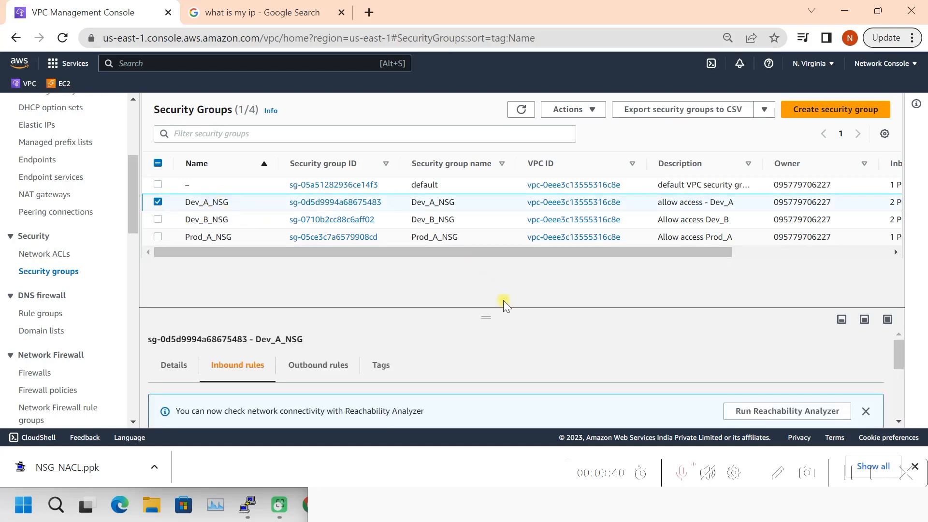
drag(490, 317, 501, 276)
scroll(327, 357, down, 3)
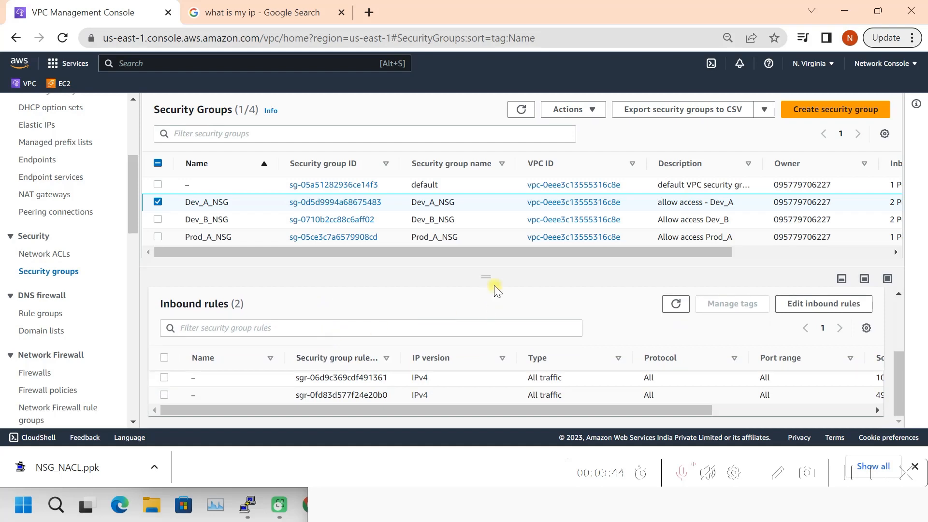
drag(915, 367, 909, 323)
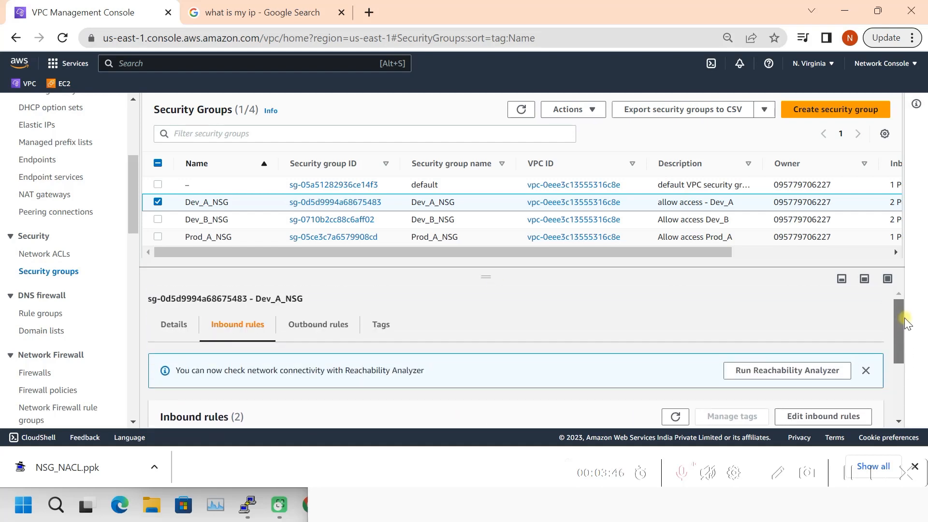
Examine Dev_A_NSG's outbound rules, checking the traffic type, port range and destination
click(310, 335)
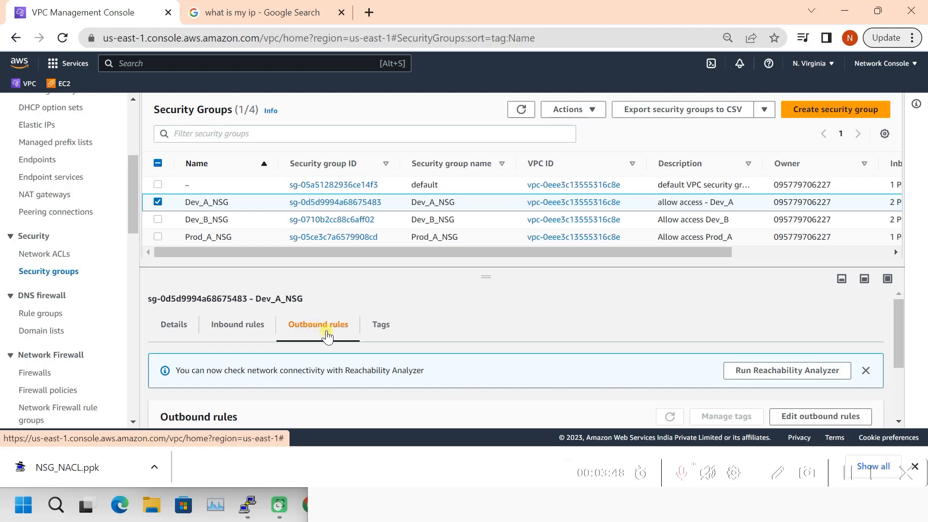
scroll(329, 357, down, 3)
drag(362, 408, 386, 415)
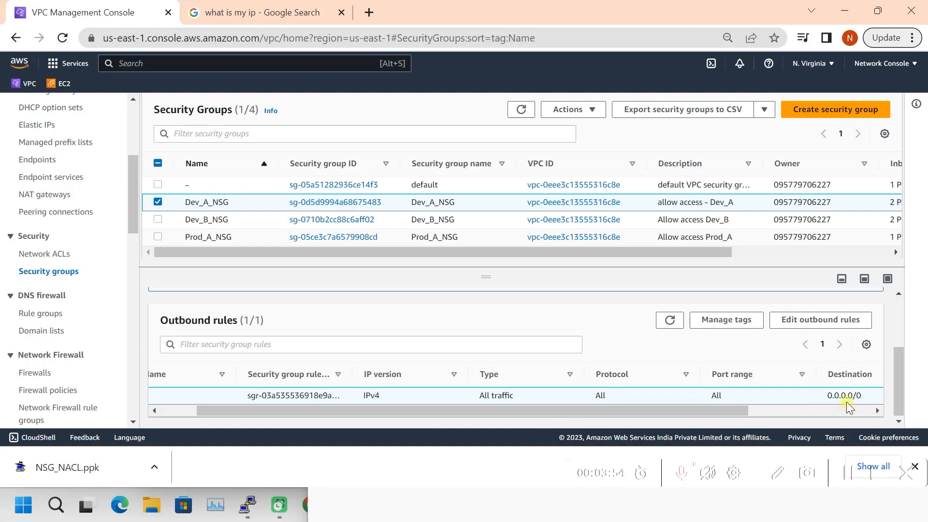
drag(826, 409, 511, 422)
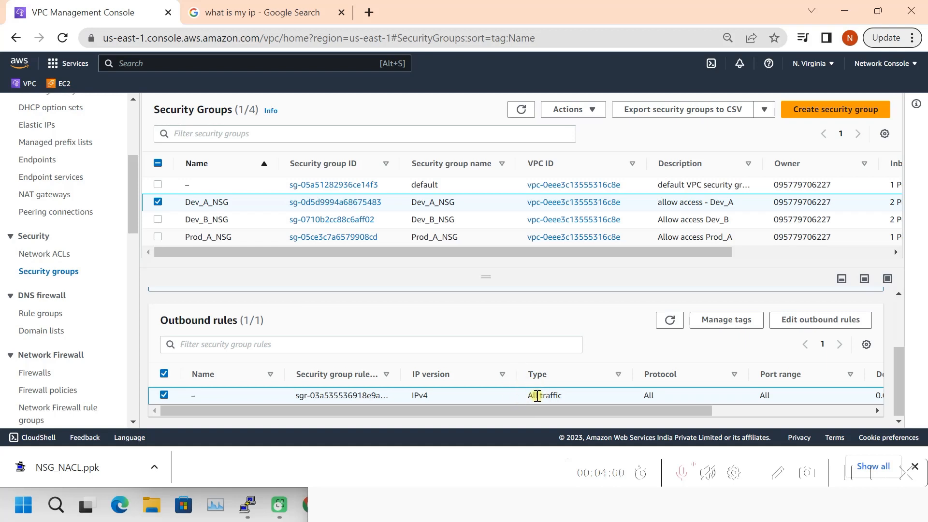
mouse_move(523, 405)
mouse_down()
mouse_move(515, 413)
mouse_move(686, 409)
mouse_move(510, 406)
mouse_up()
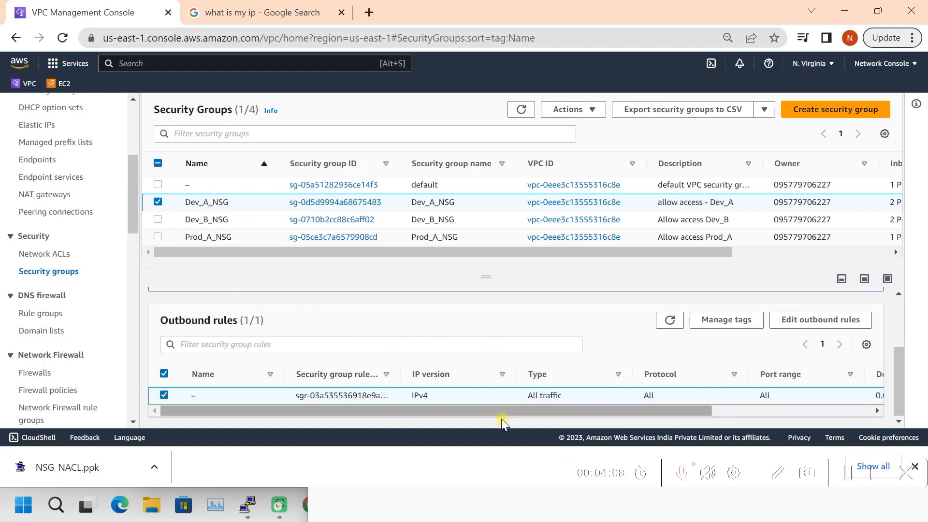
drag(514, 413, 718, 412)
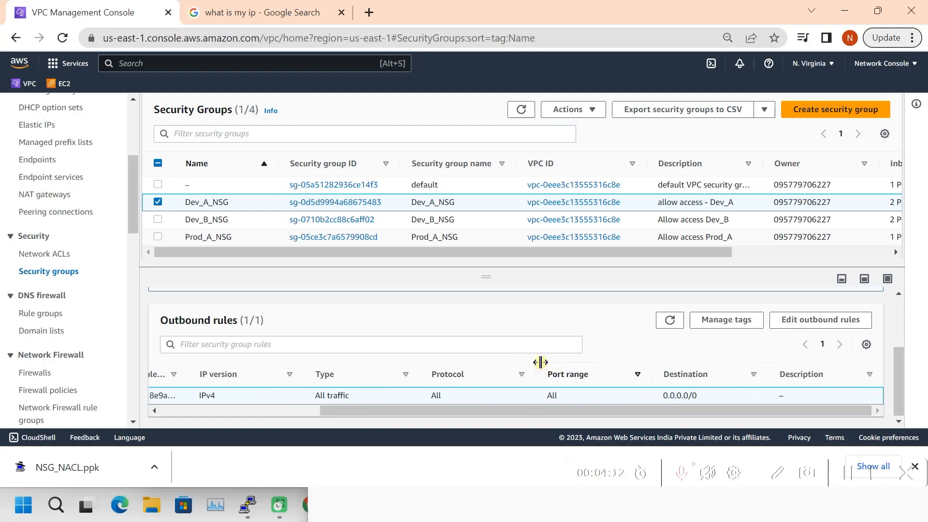
Select Prod_A_NSG instead of Dev_A_NSG and open its inbound rules for editing
click(157, 203)
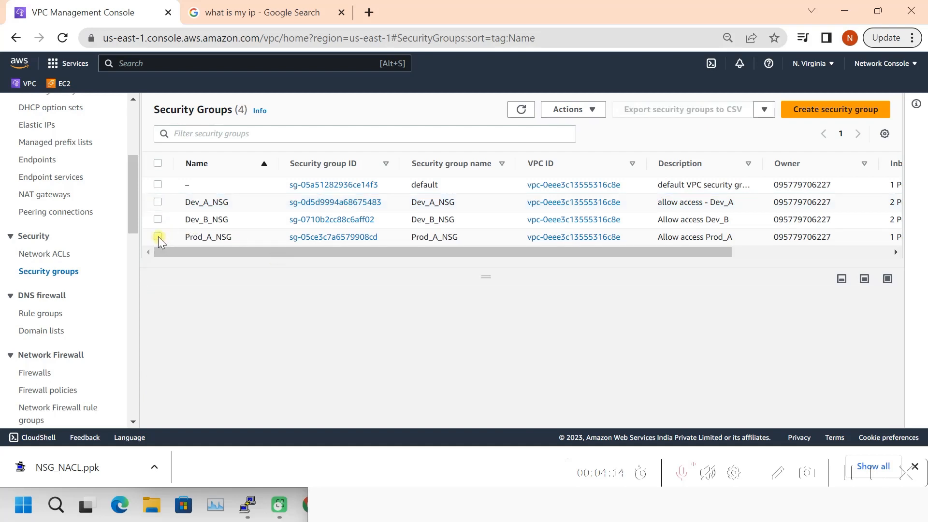
click(158, 236)
click(237, 329)
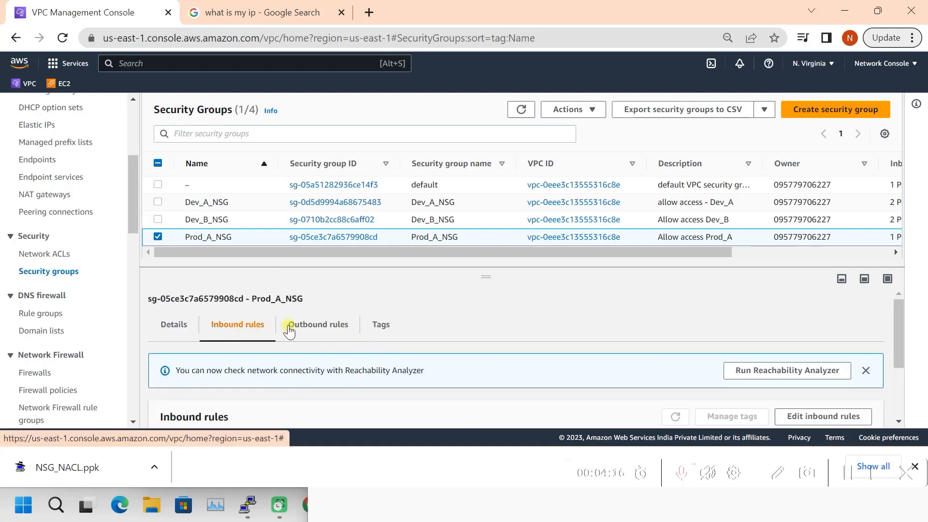
drag(481, 278, 486, 216)
scroll(642, 326, down, 2)
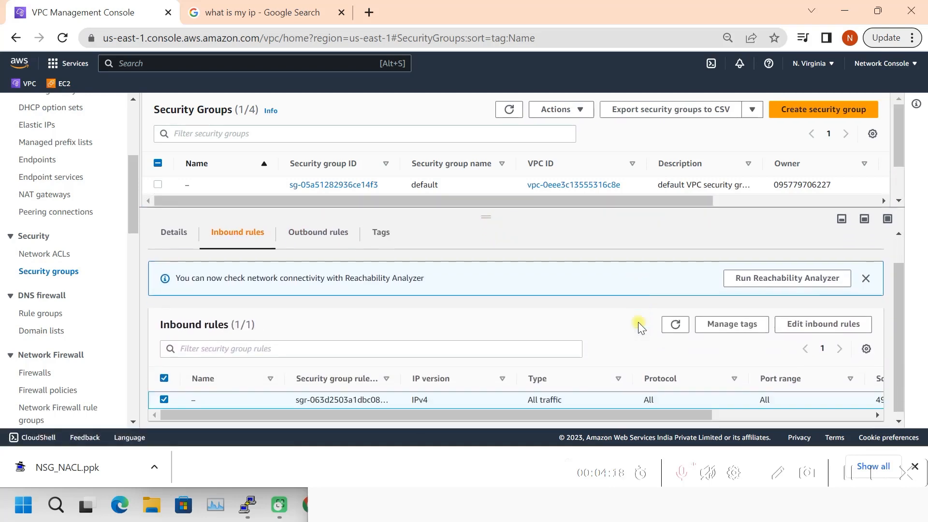
click(822, 319)
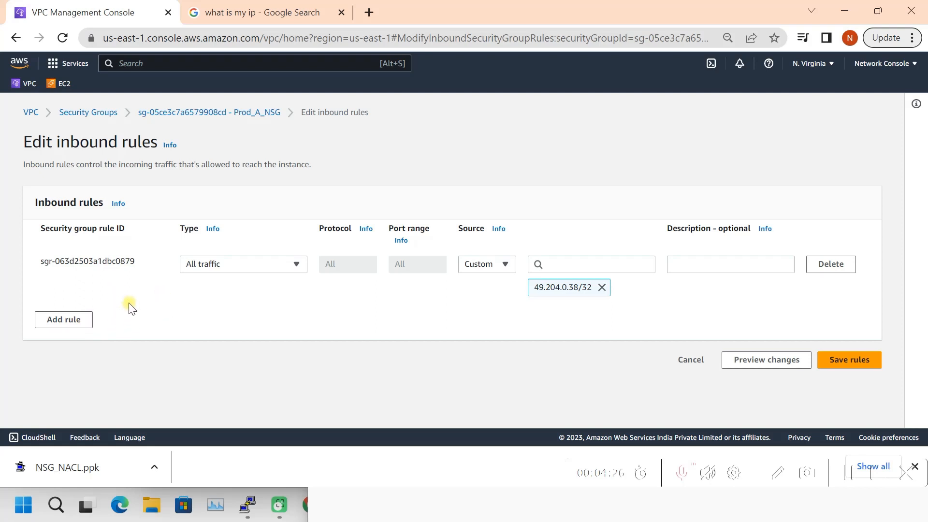
Add a new inbound rule to Prod_A_NSG and set its type to All traffic
click(77, 320)
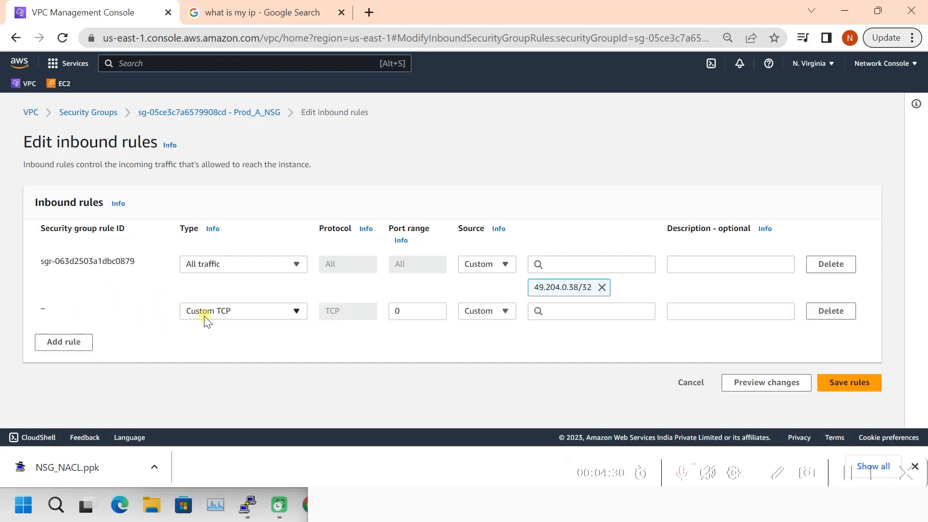
click(238, 311)
scroll(234, 220, down, 3)
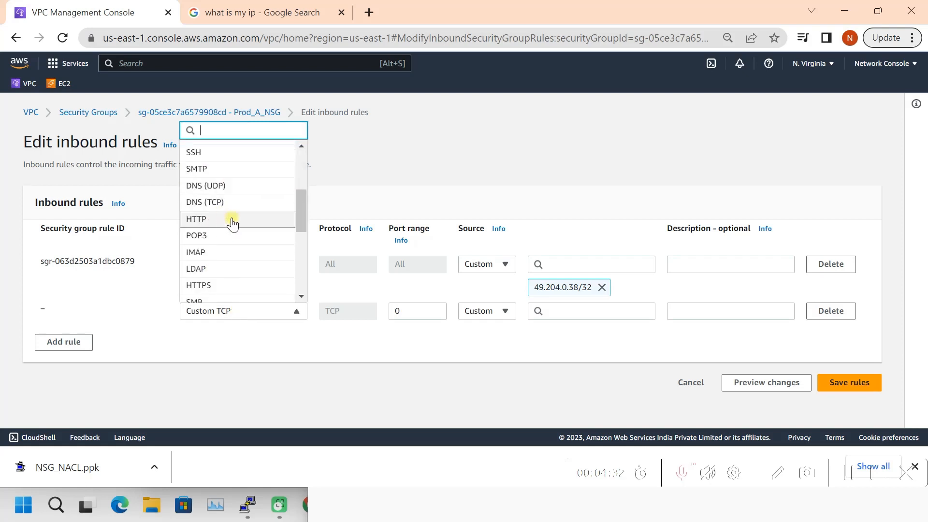
scroll(216, 209, up, 2)
scroll(215, 209, up, 1)
click(232, 283)
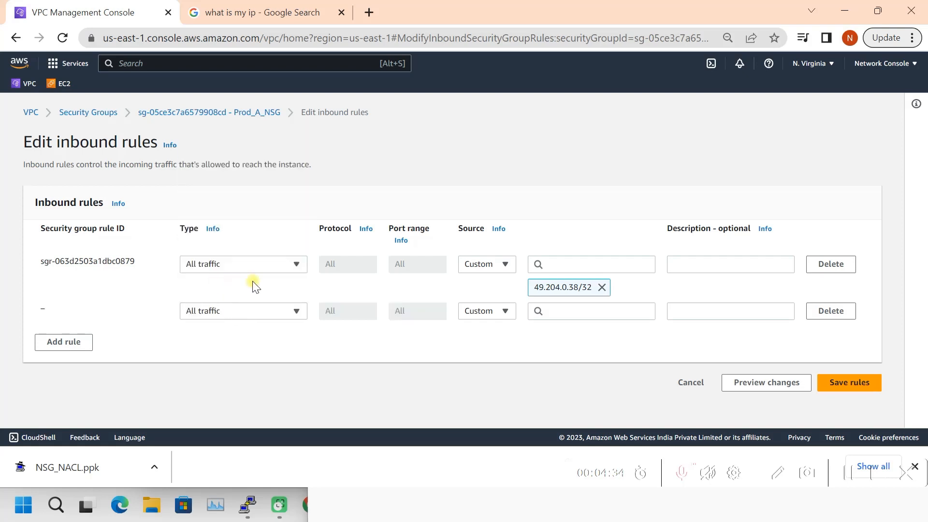
Set the new Prod_A_NSG rule's source to 10.10.1.0/24 and save the inbound rules
click(583, 311)
text(1)
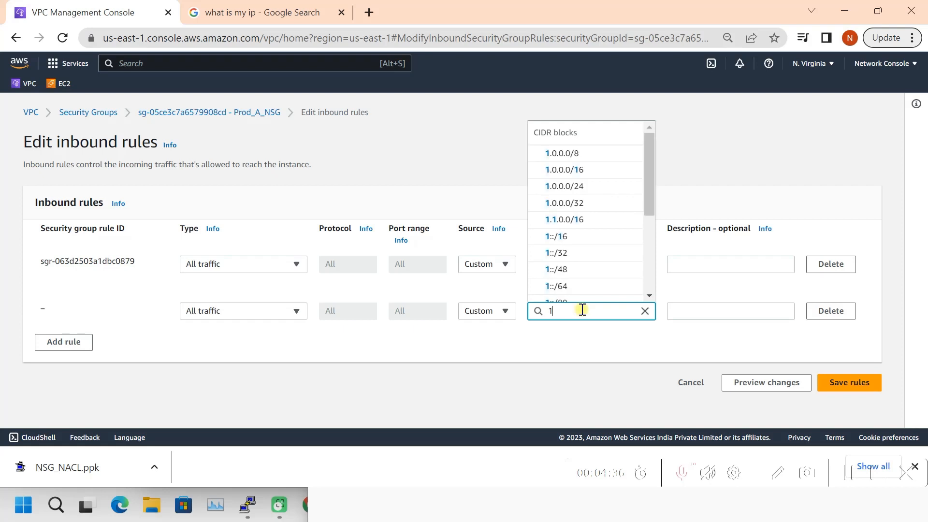
text(0.10.)
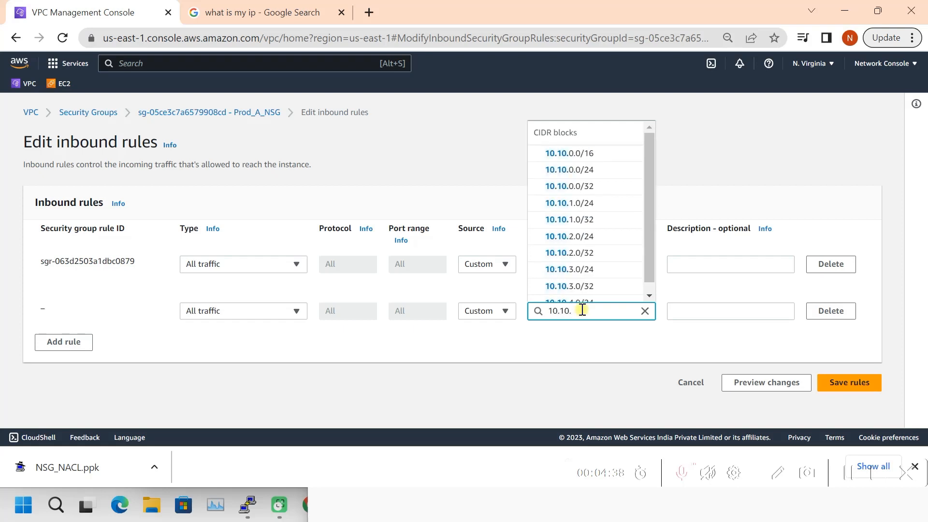
text(1.0)
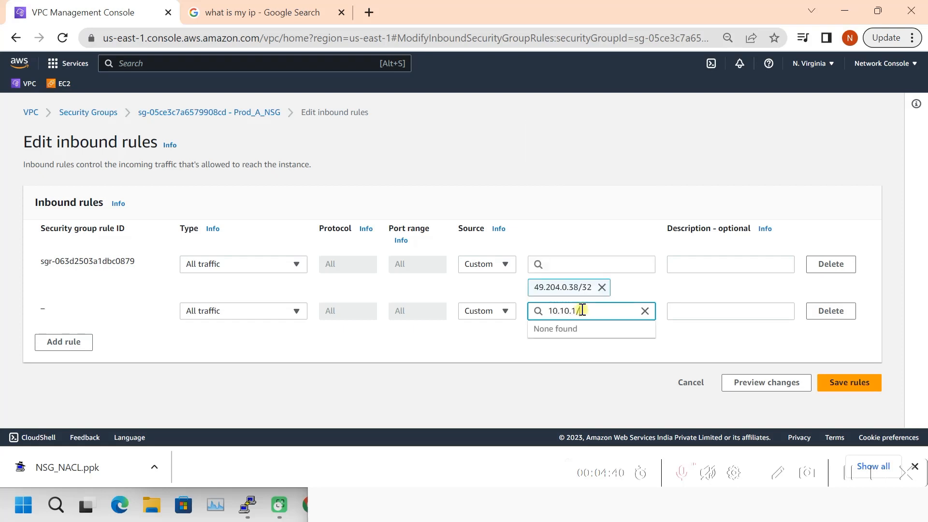
text(/)
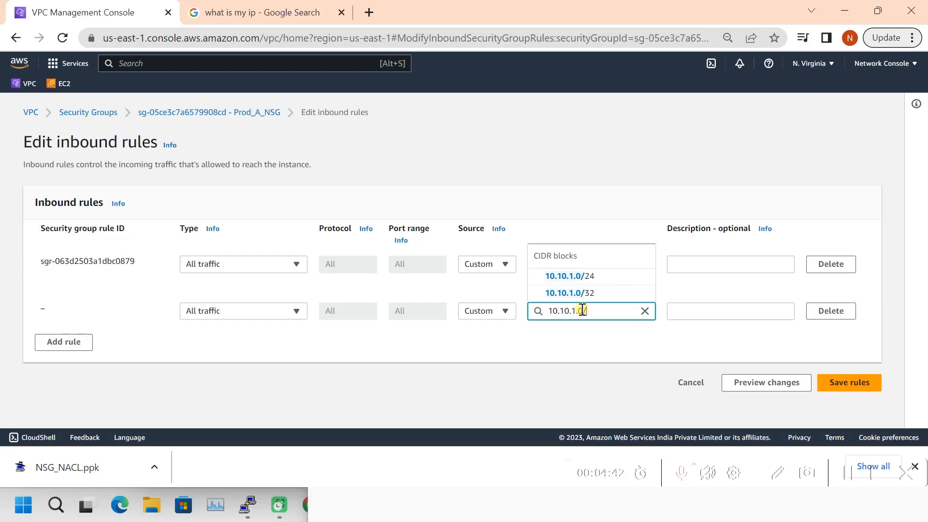
text(24)
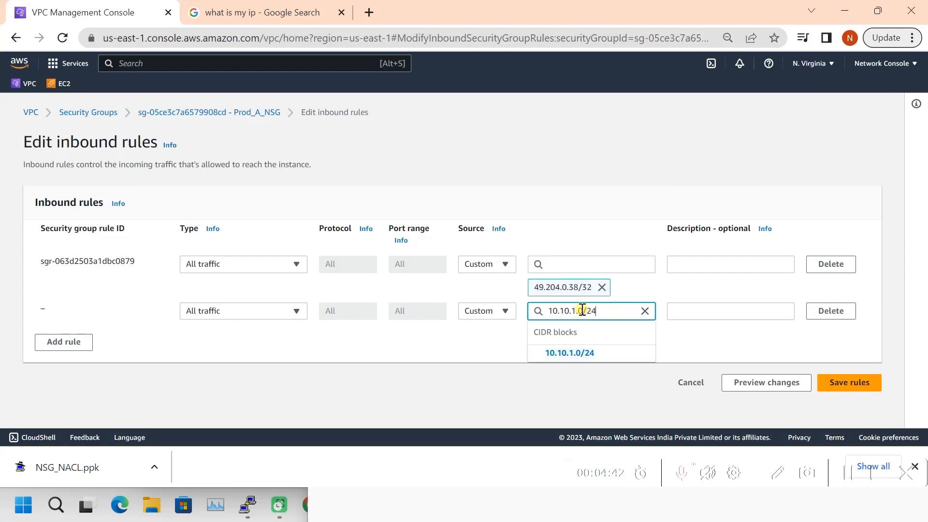
click(859, 384)
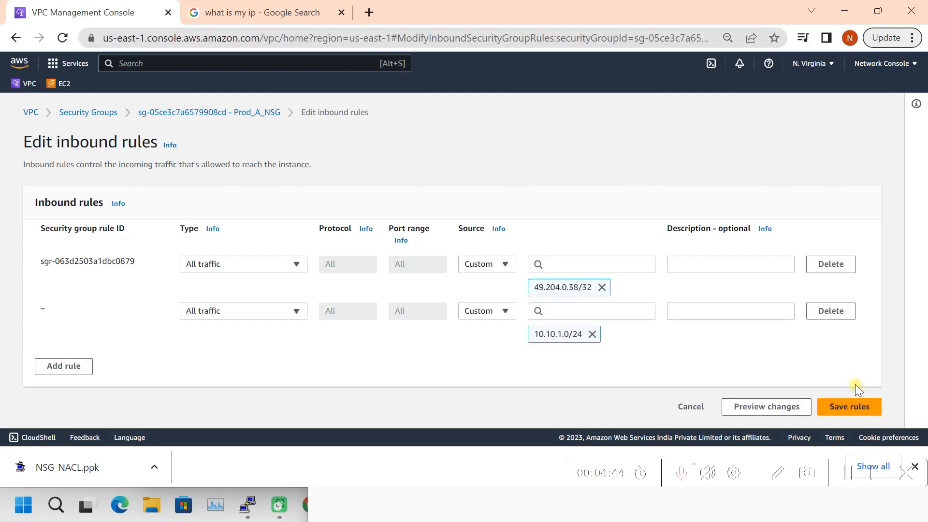
click(846, 408)
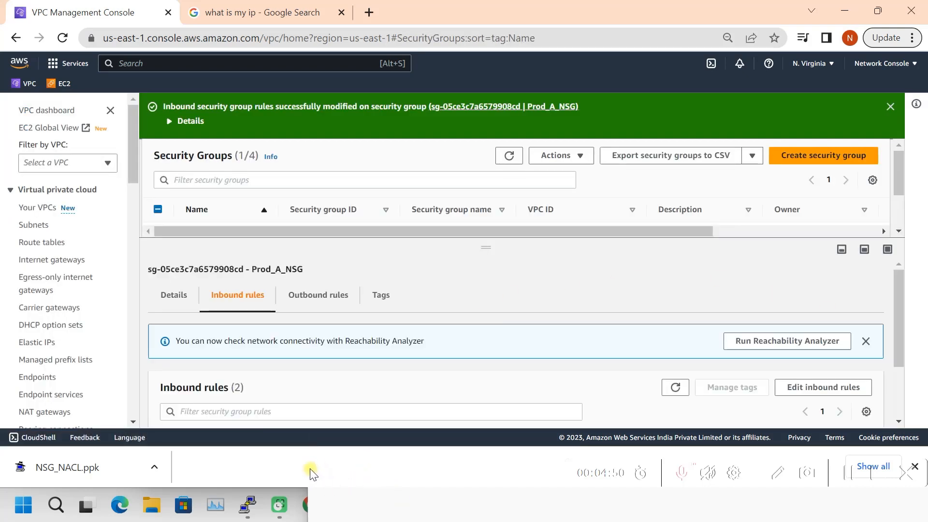
Check the instances' private IP addresses in the Notepad notes and switch to the group of PuTTY sessions
click(579, 518)
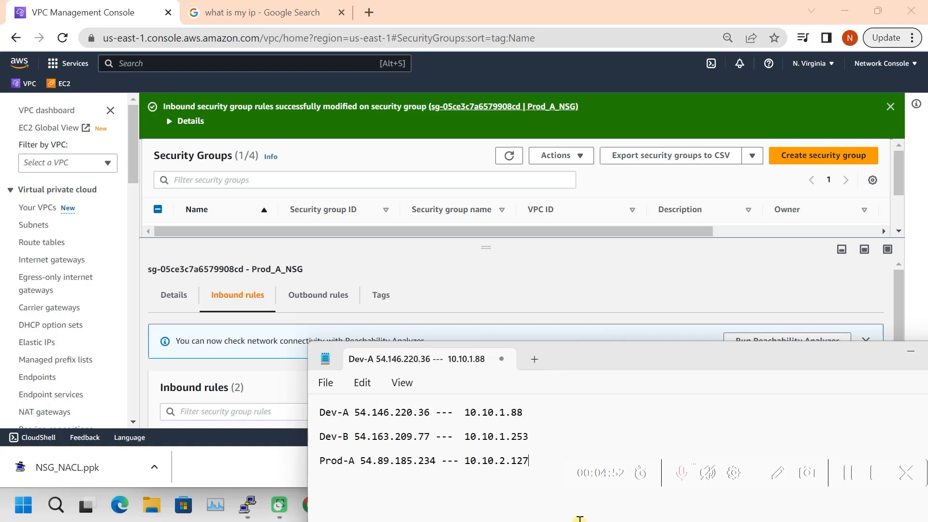
click(911, 351)
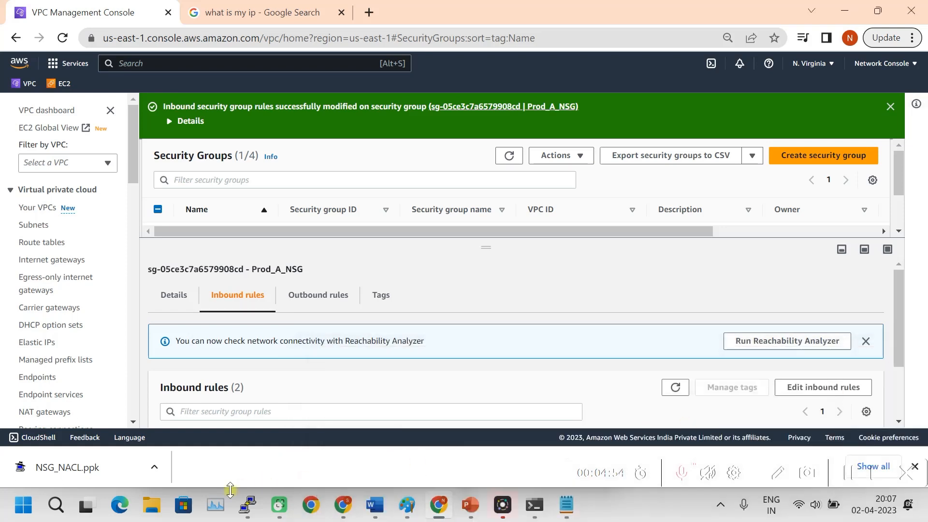
mouse_move(248, 514)
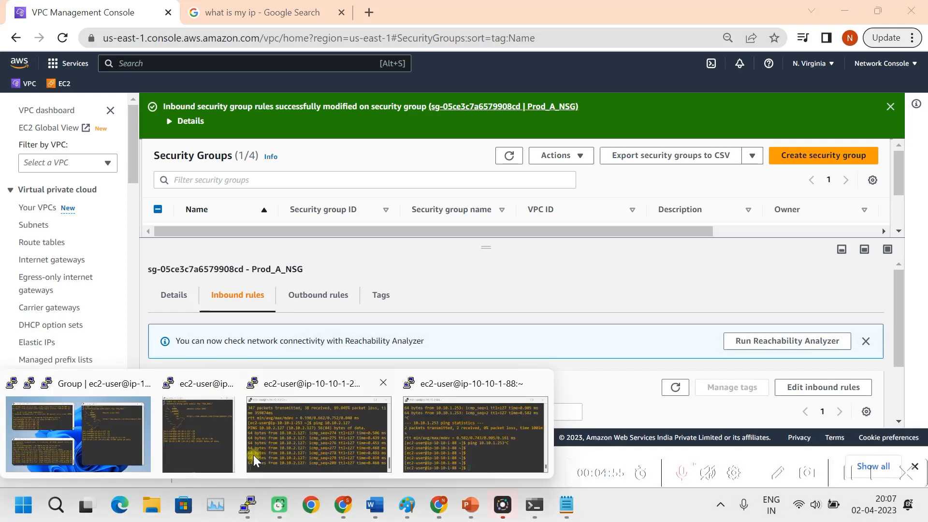
click(64, 437)
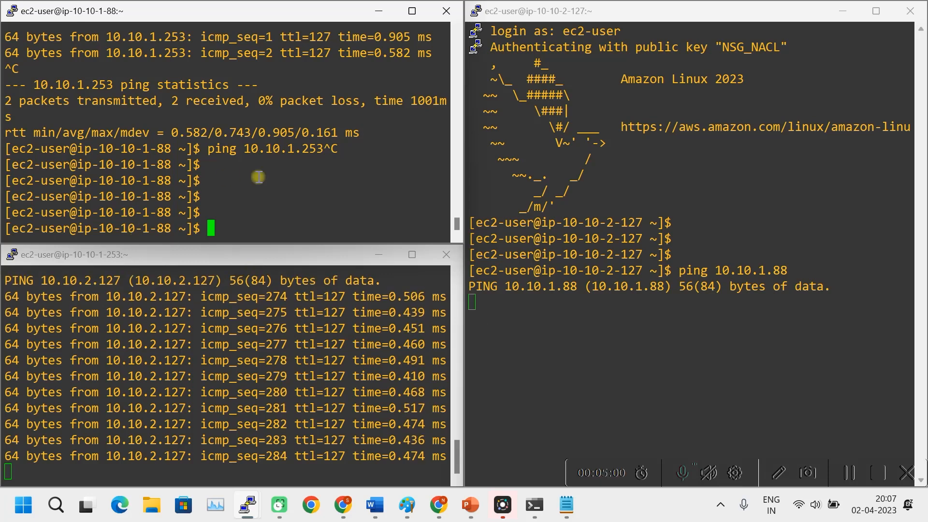
Ping Prod-A at 10.10.2.127 from the Dev-A session (10.10.1.88), reusing the earlier ping command
key(Up)
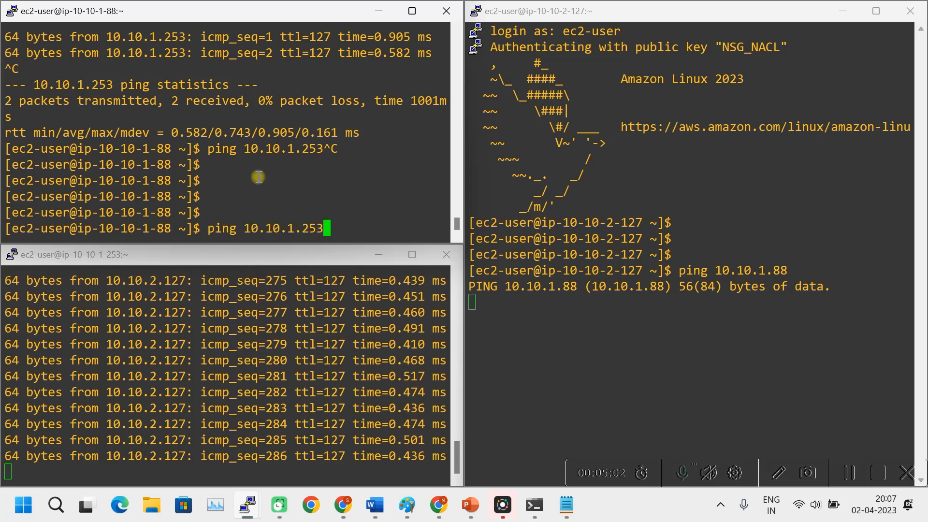
key(Down)
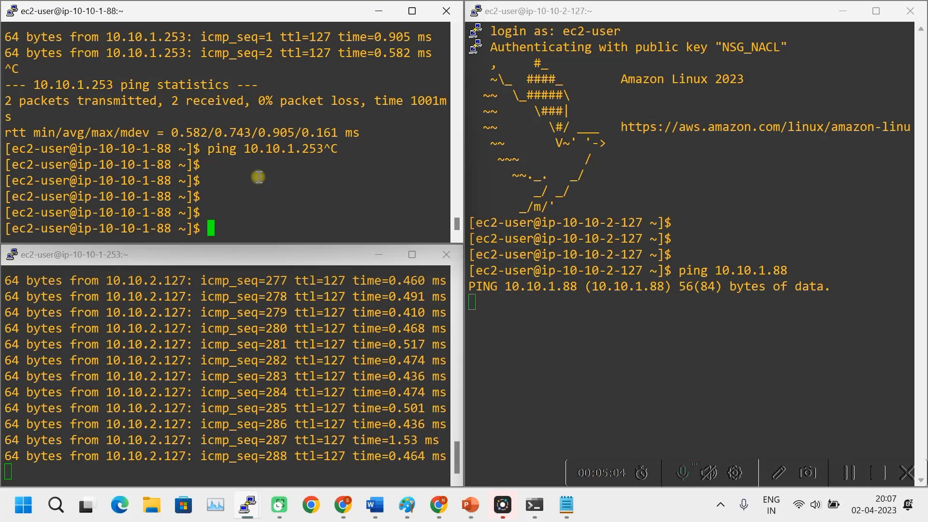
key(Up)
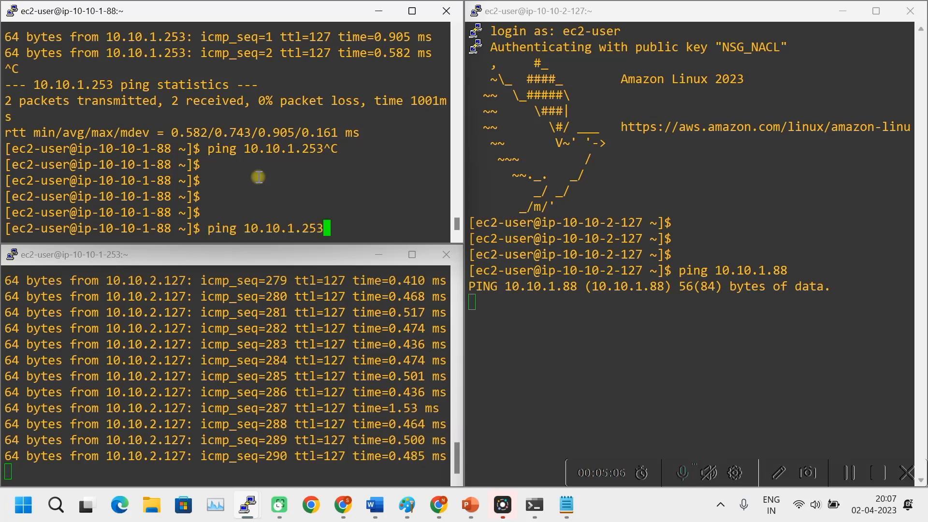
key(BackSpace)
key(BackSpace)
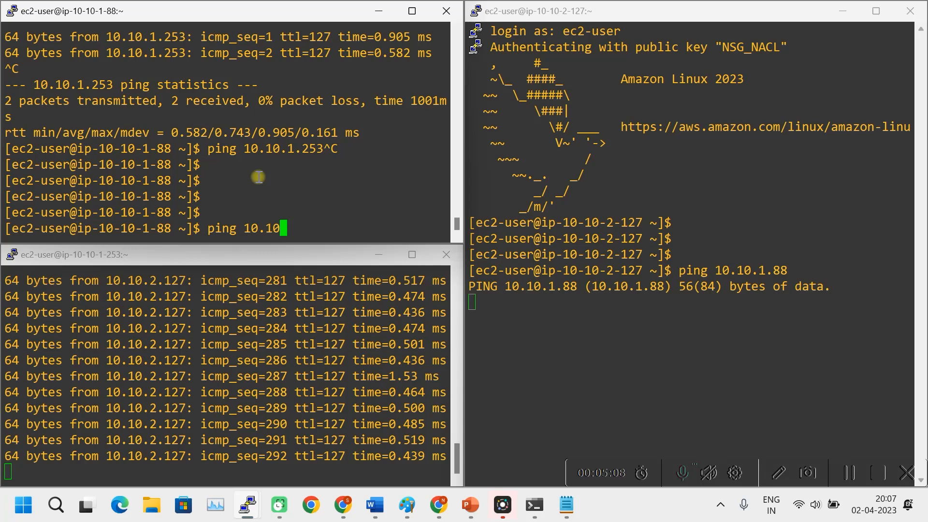
text(.2.)
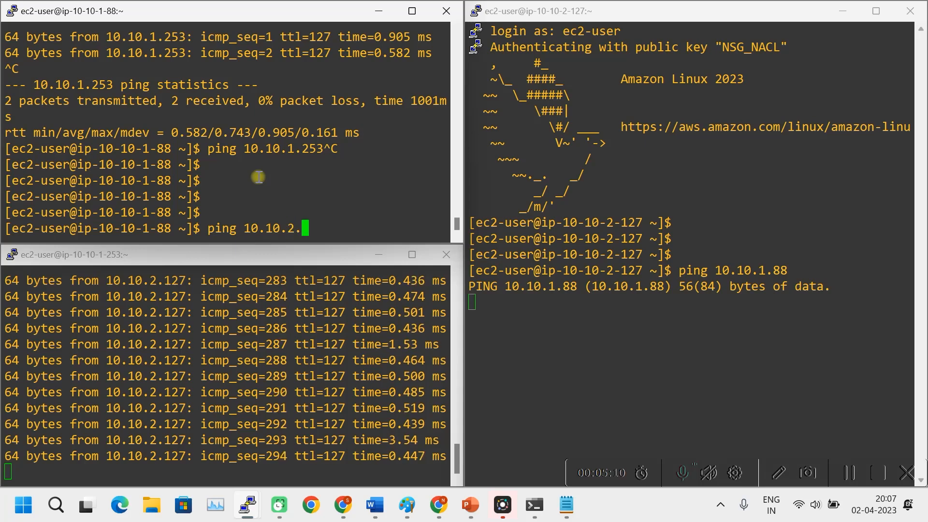
text(127)
key(Return)
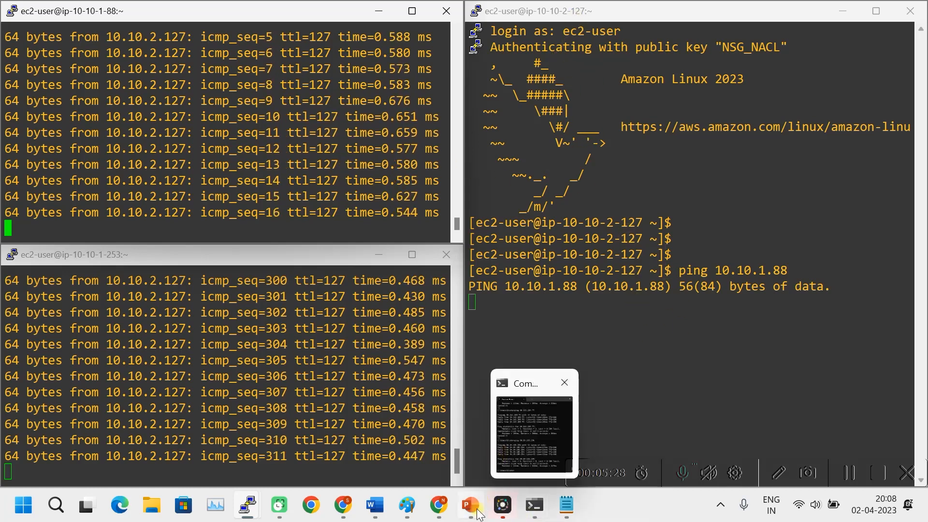
Switch back to the VPC console in Chrome, select only Dev_A_NSG and open its inbound rules for editing
click(442, 515)
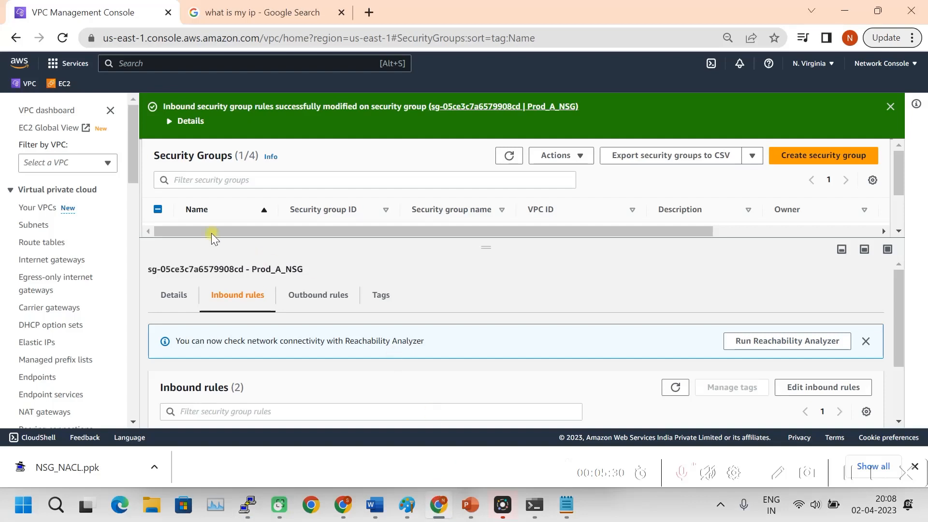
drag(492, 240, 492, 356)
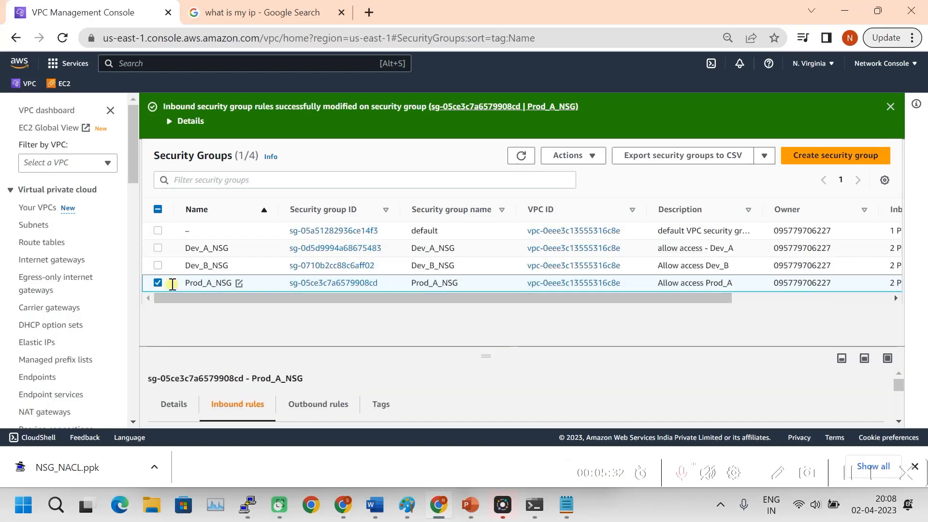
click(158, 282)
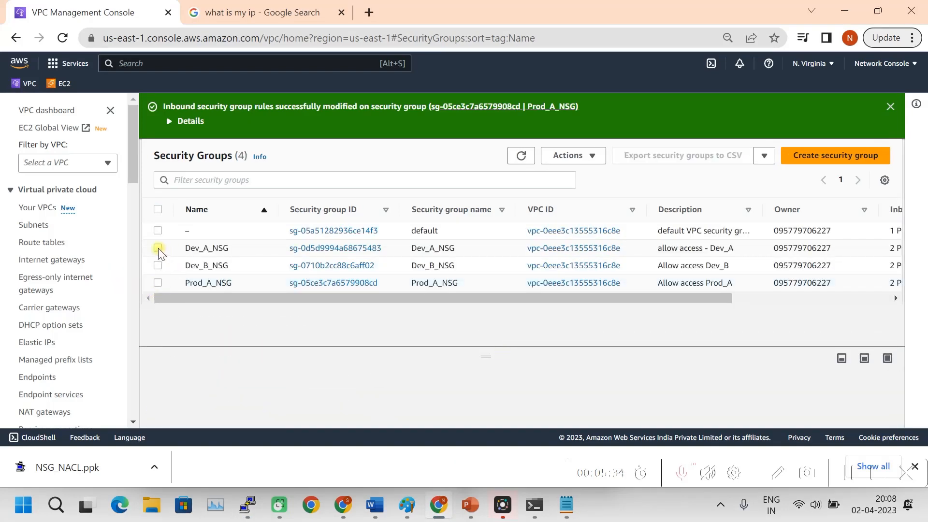
click(158, 249)
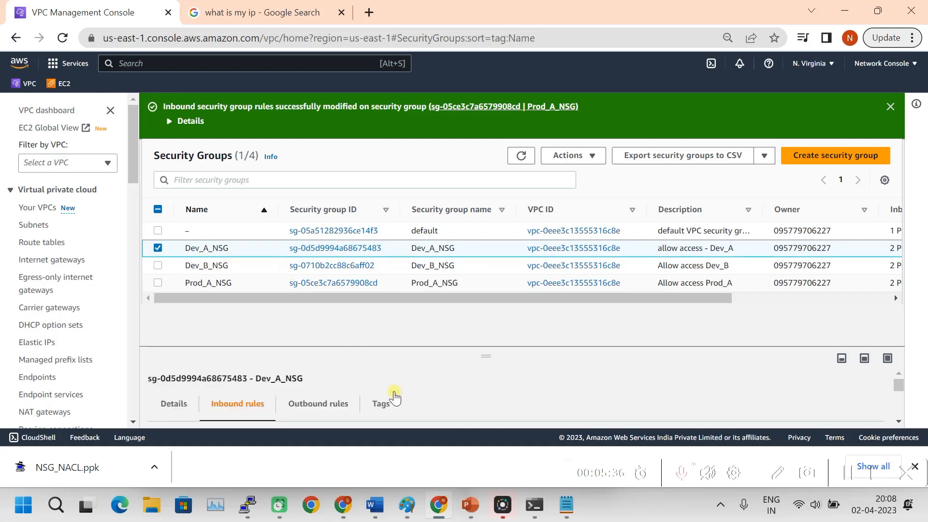
drag(474, 356, 498, 289)
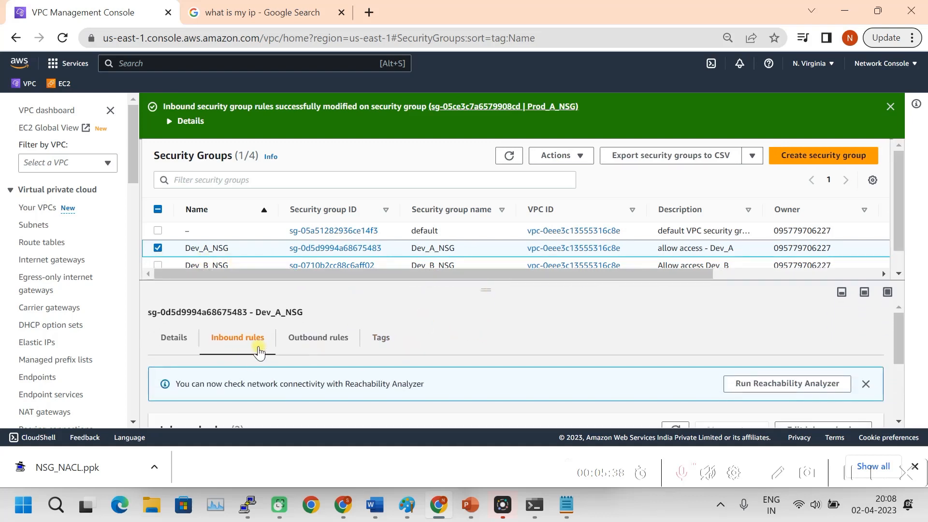
scroll(316, 350, down, 2)
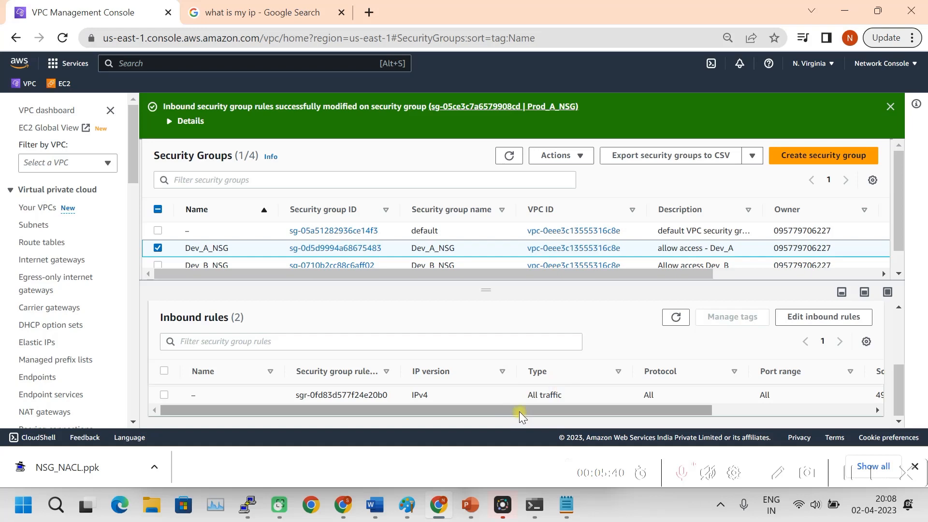
scroll(535, 408, down, 3)
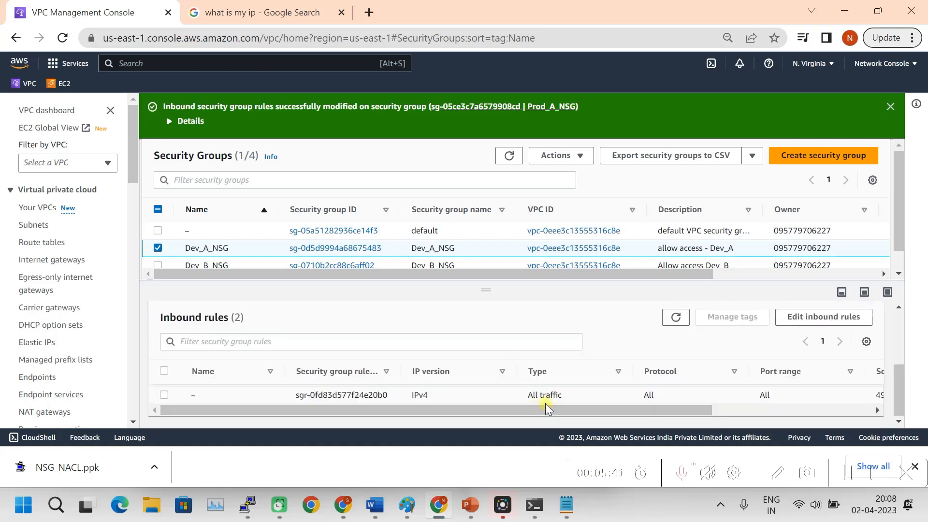
click(827, 320)
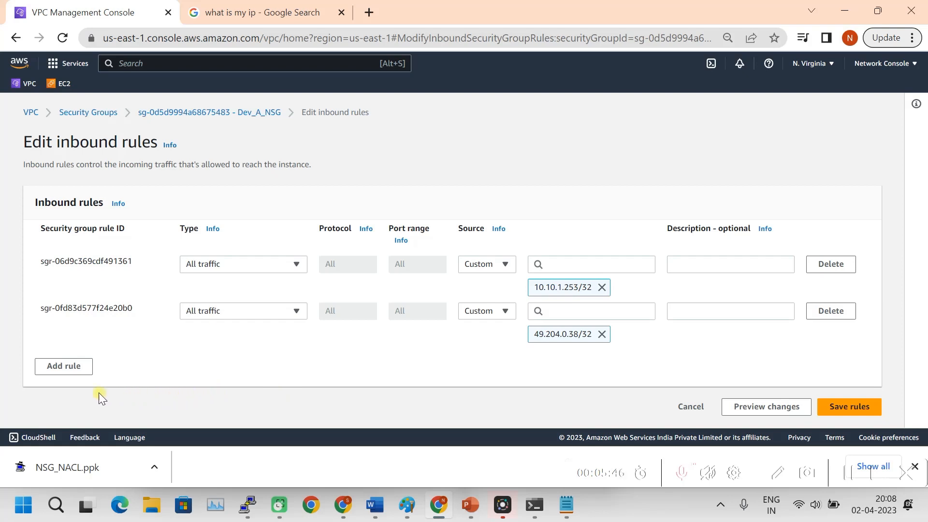
Add an All traffic inbound rule to Dev_A_NSG and begin its source with 10.10.2
click(68, 366)
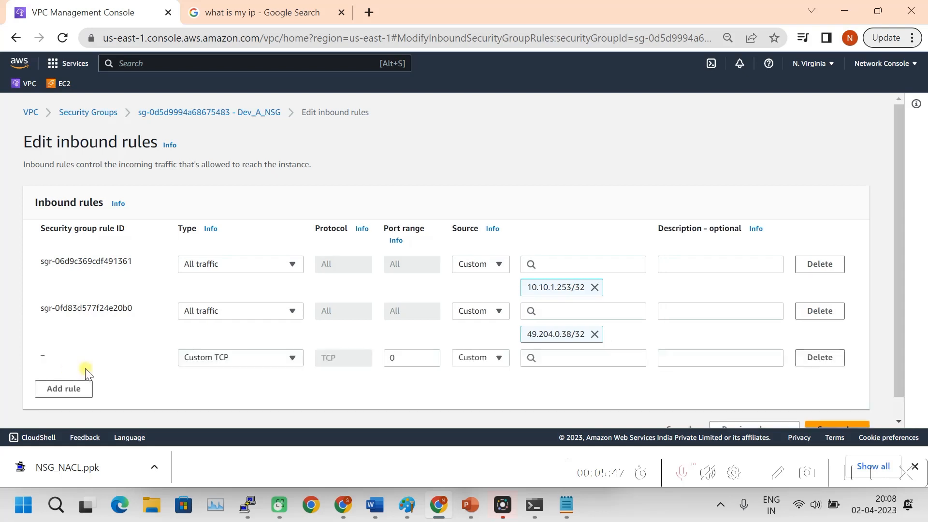
click(220, 361)
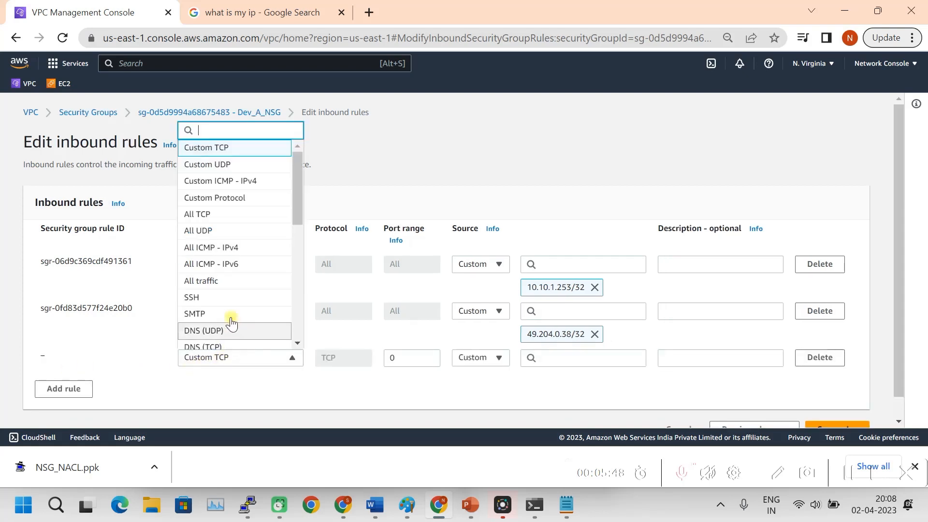
click(215, 285)
click(569, 359)
text(10.10.)
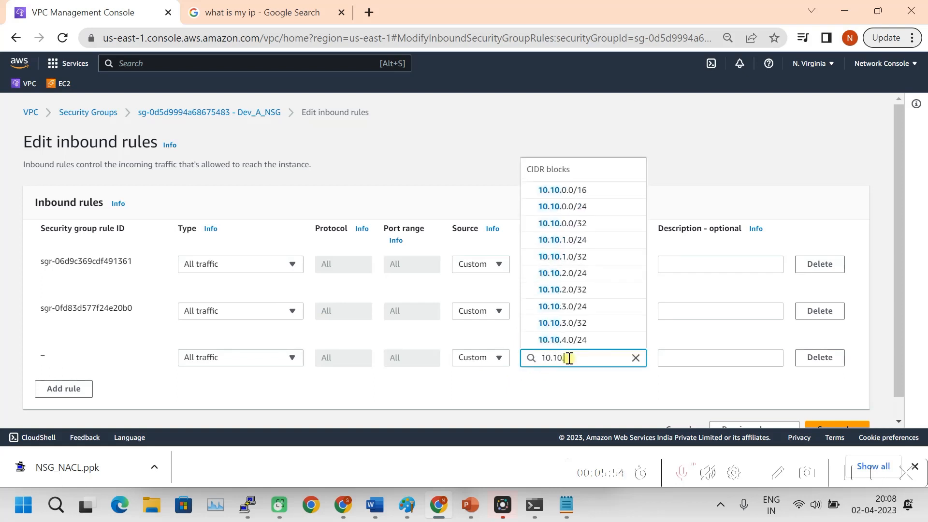
text(2)
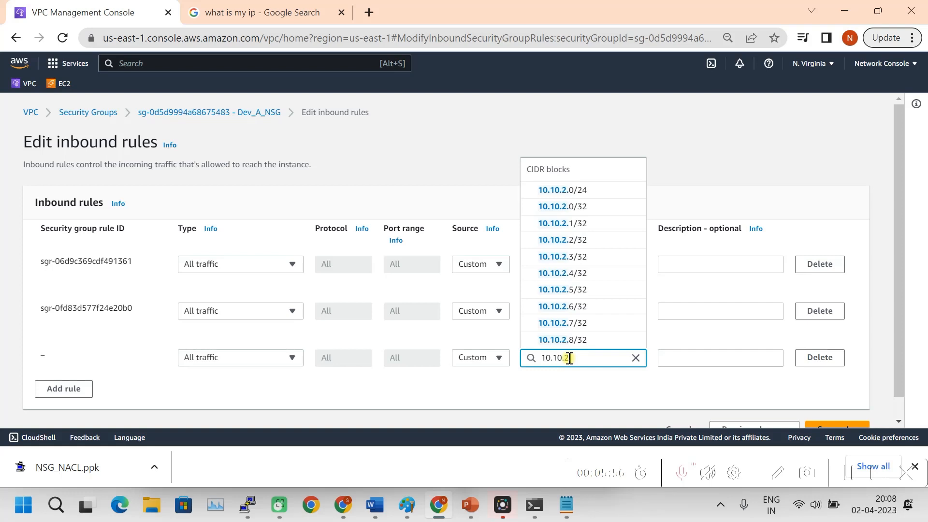
Copy Prod-A's private IP address 10.10.2.127 from the Notepad notes
click(568, 506)
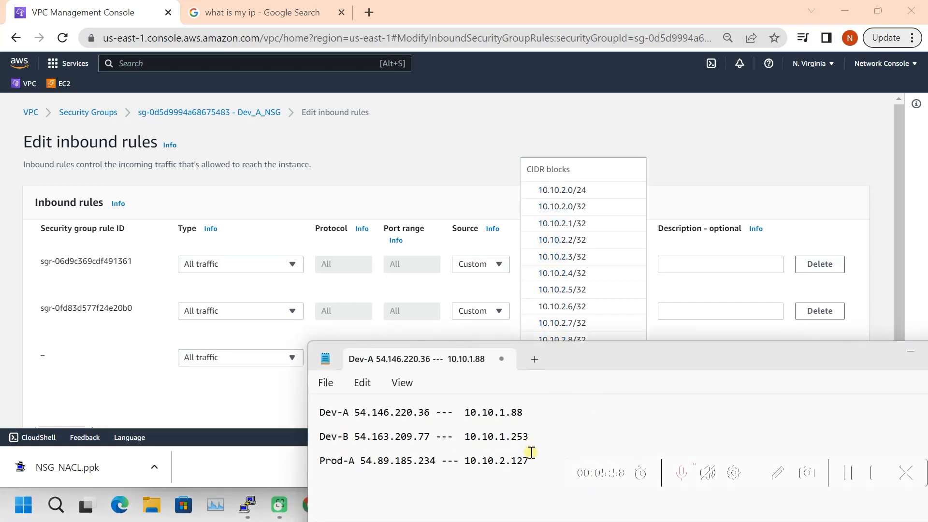
drag(530, 464, 466, 464)
key(ctrl+c)
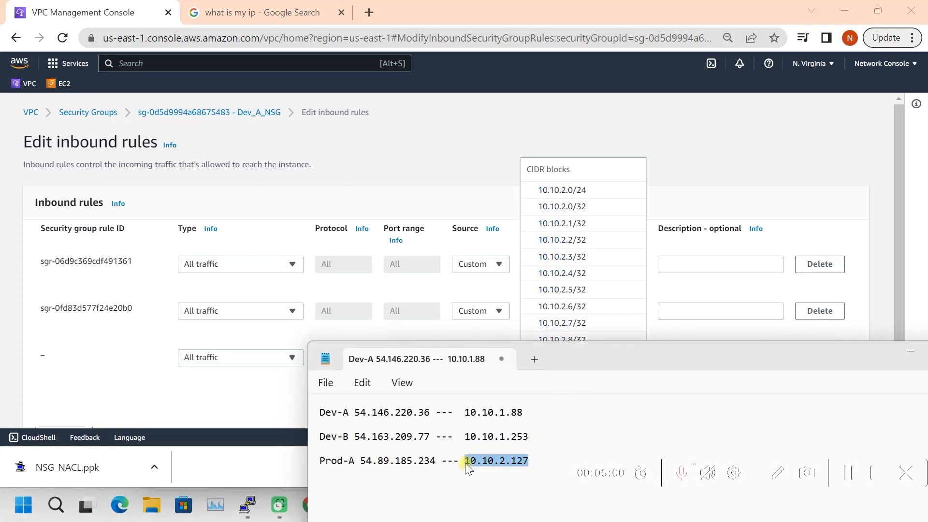
Replace the new Dev_A_NSG rule's partial source with 10.10.2.127/32 and save the inbound rules
click(694, 197)
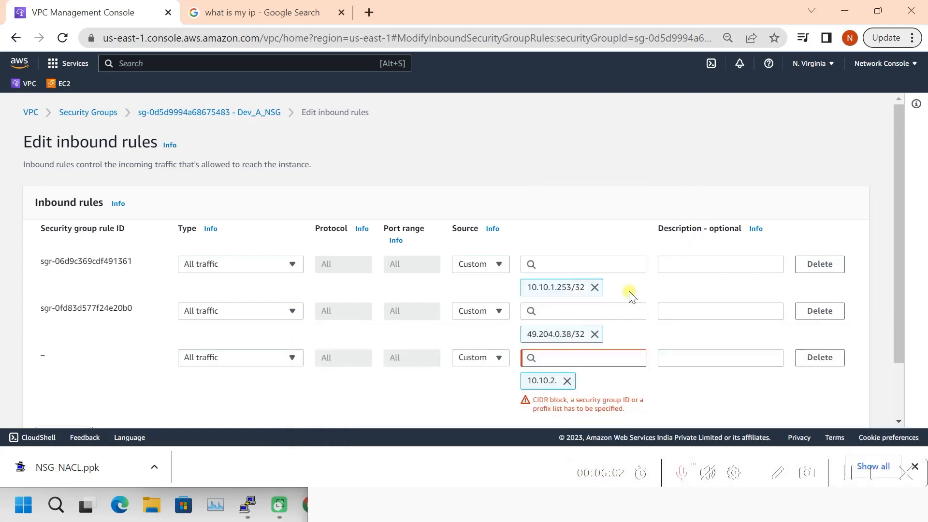
click(544, 365)
click(567, 381)
click(559, 358)
key(ctrl+v)
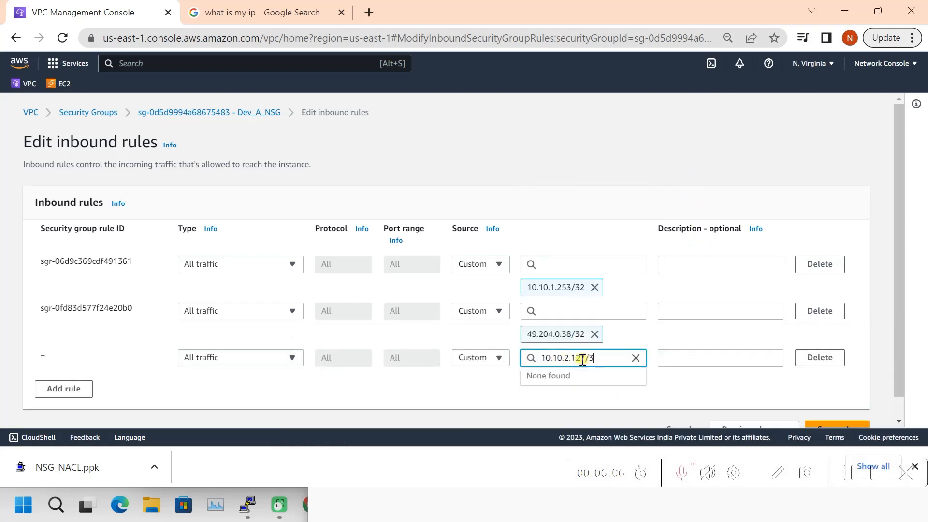
text(/32)
key(Return)
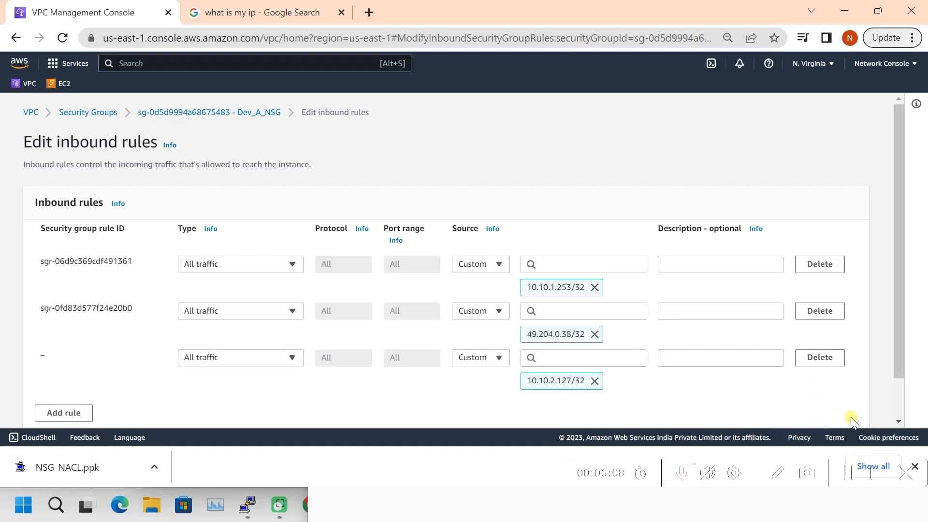
scroll(897, 323, down, 1)
click(844, 414)
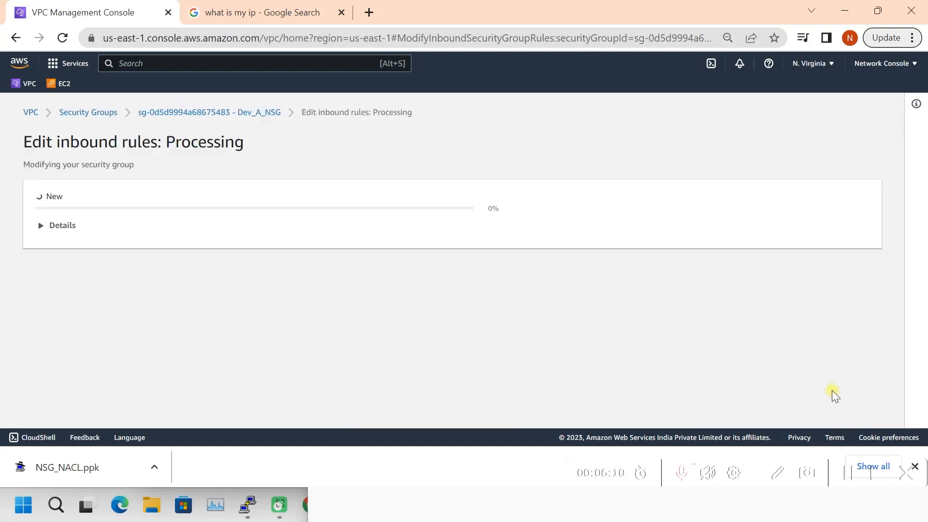
Switch to the PuTTY sessions, stop the Dev-A session's running ping and rerun it to 10.10.2.127
mouse_move(248, 505)
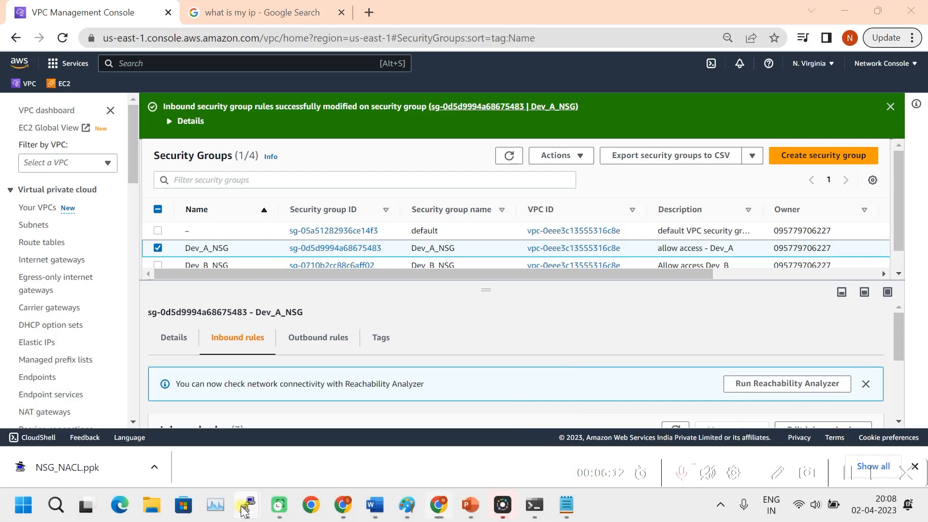
click(37, 424)
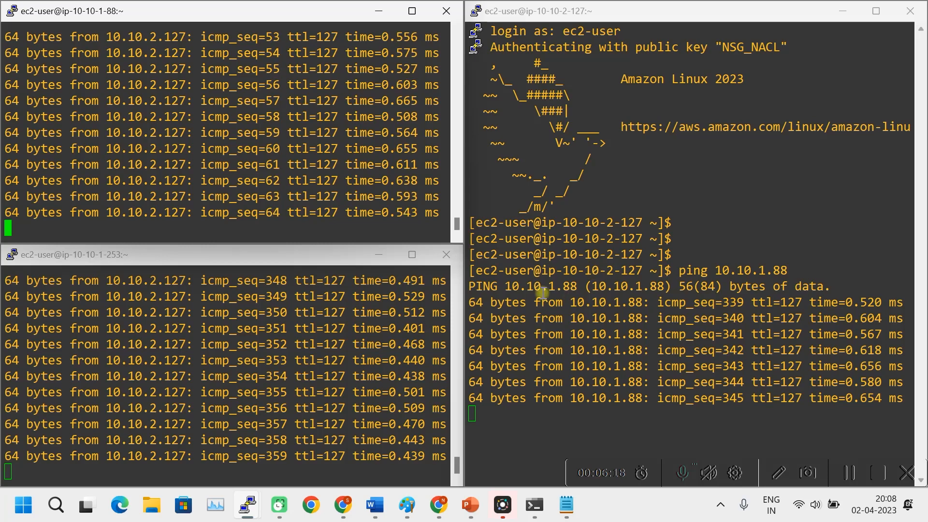
key(ctrl+c)
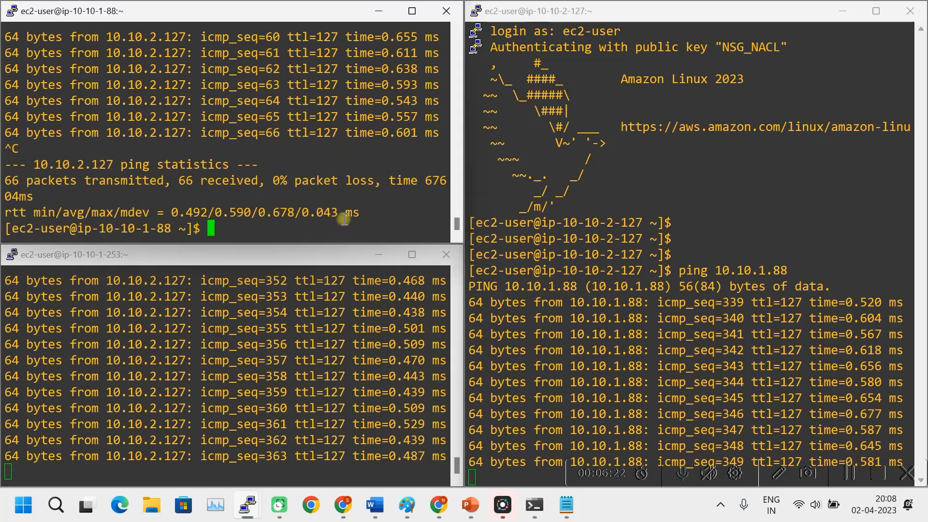
key(Up)
key(Return)
Stop the ping to 10.10.1.88 in the Prod-A session and add several blank prompt lines
click(851, 330)
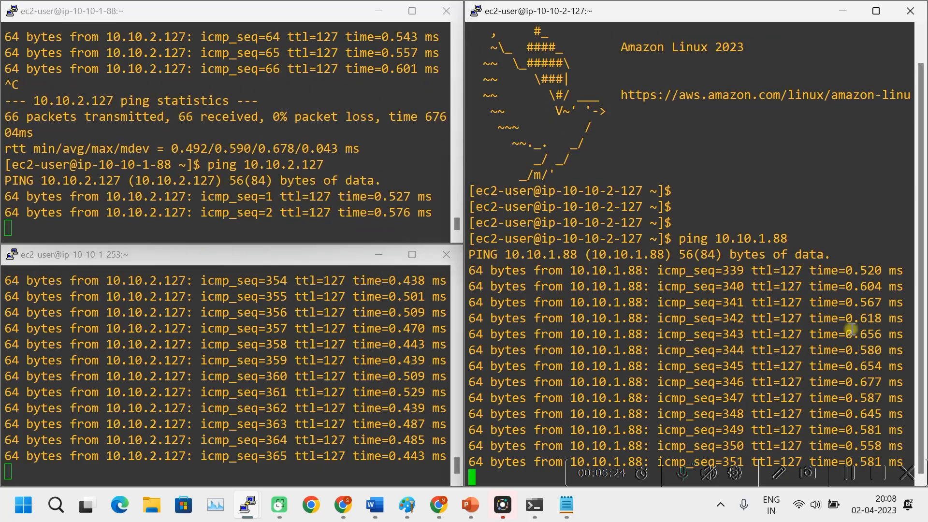
key(ctrl+c)
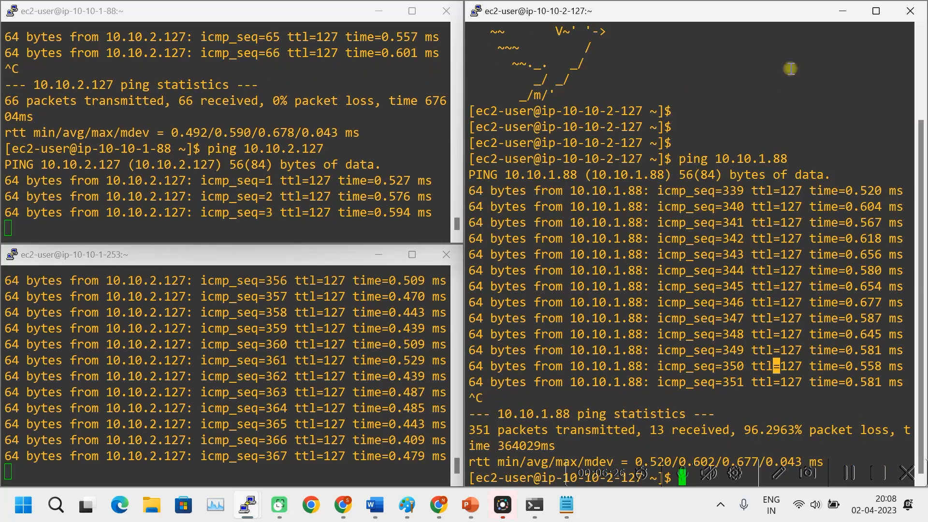
key(Return)
key(Return)
key(Return)
key(Return)
key(Return)
key(Return)
key(Return)
key(Return)
key(Return)
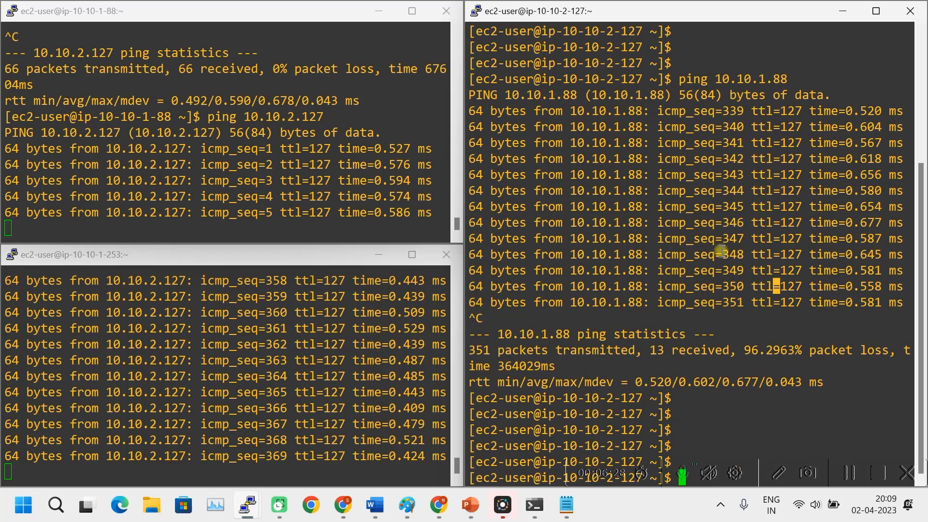
Ping Dev-B at 10.10.1.253 from the Prod-A session
text(ping)
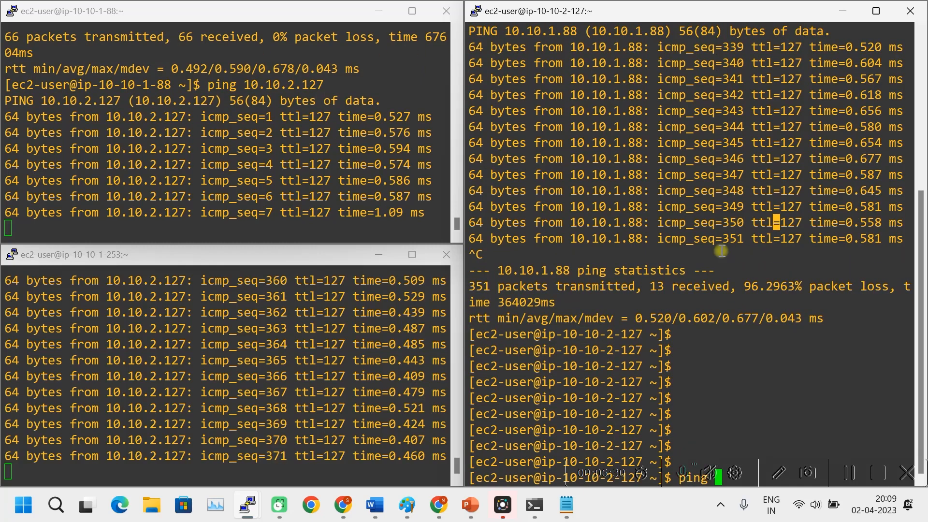
text( 10)
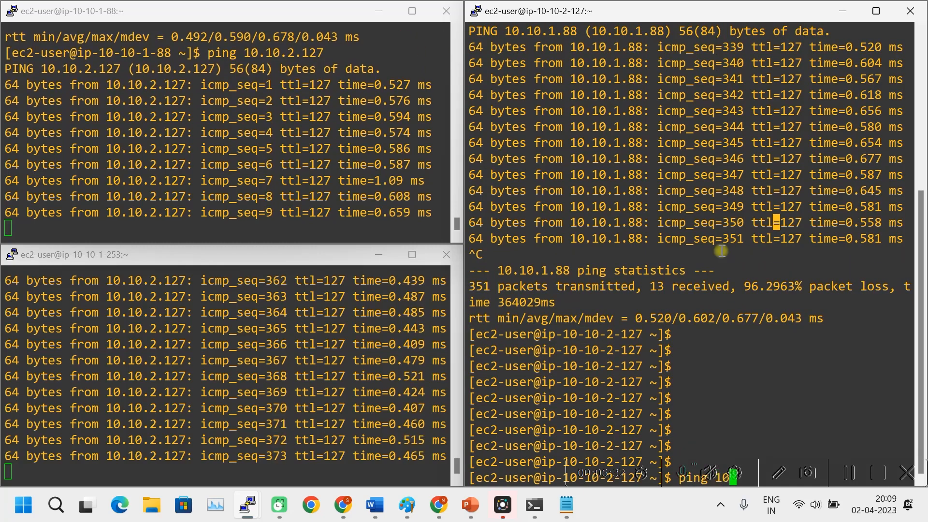
text(.10.)
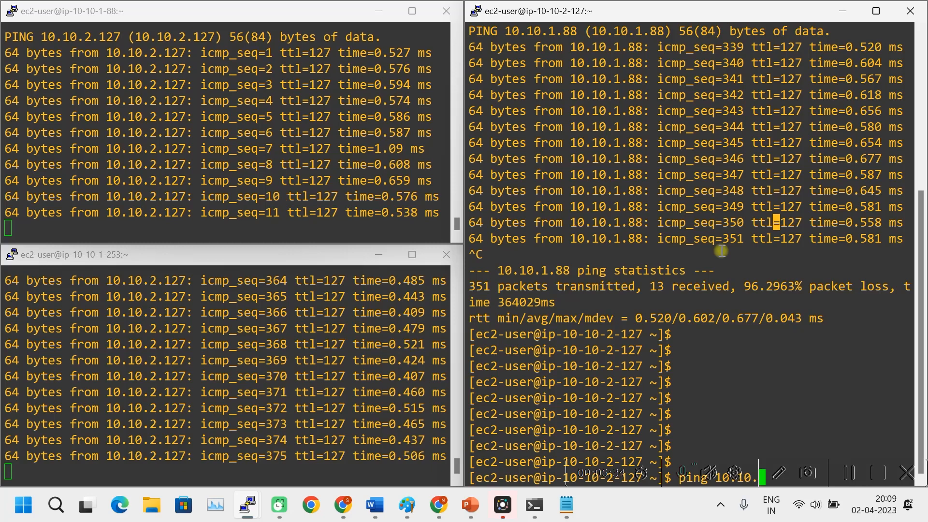
text(1.253)
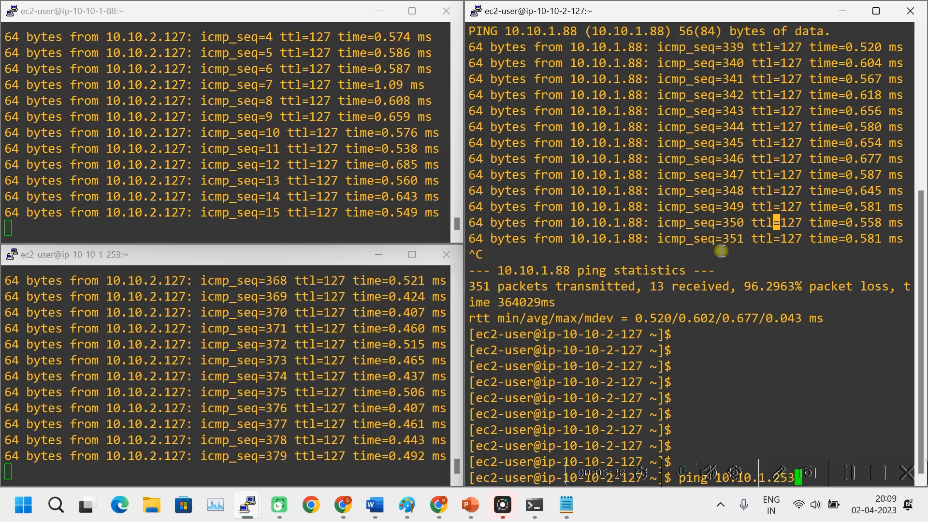
key(Return)
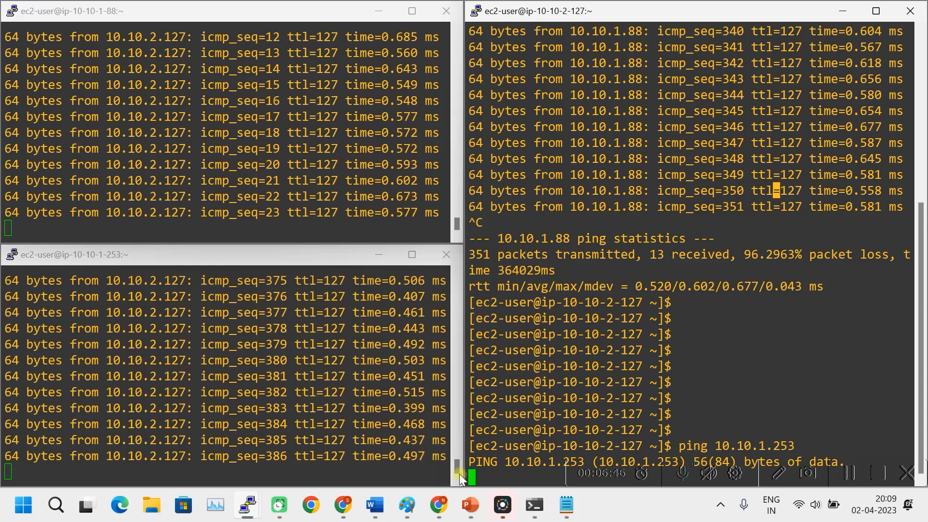
Switch back to the VPC console in Chrome, select only Dev_B_NSG and open its inbound rules for editing
click(442, 510)
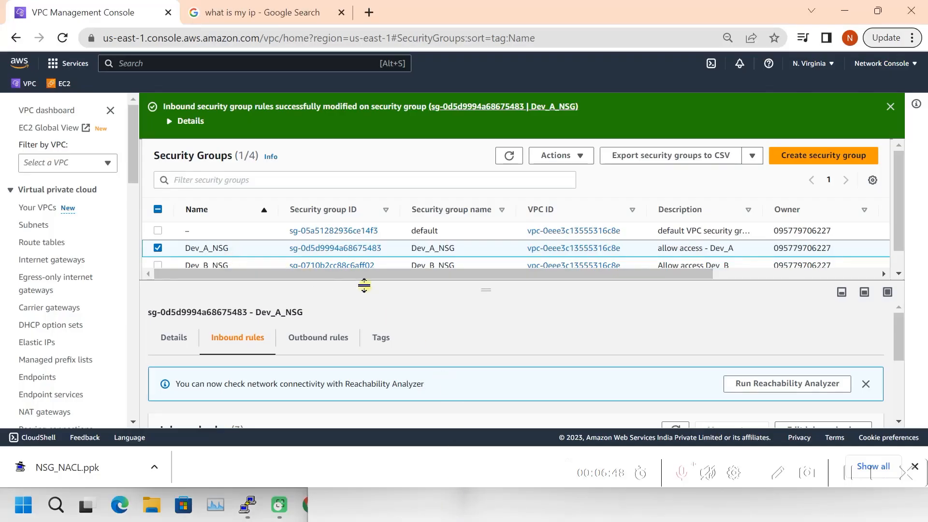
drag(482, 291, 487, 332)
click(157, 248)
click(158, 265)
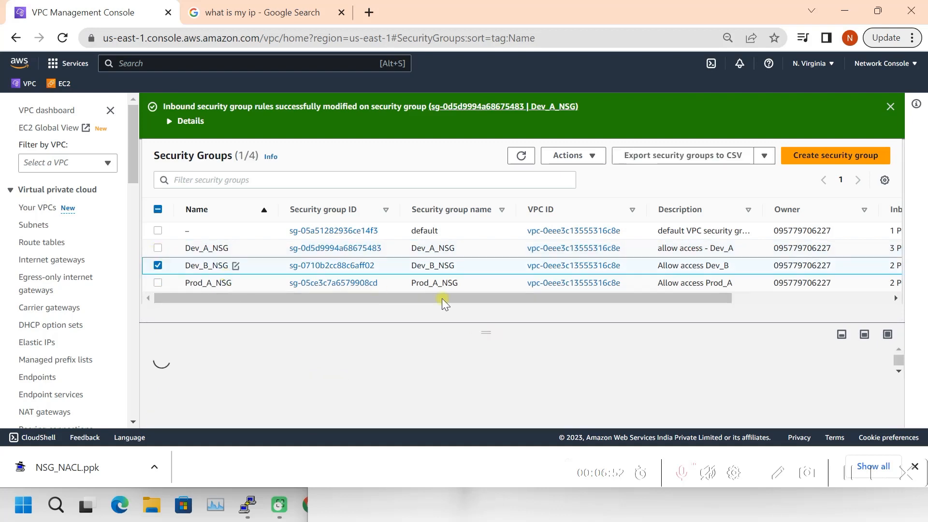
drag(498, 333, 518, 239)
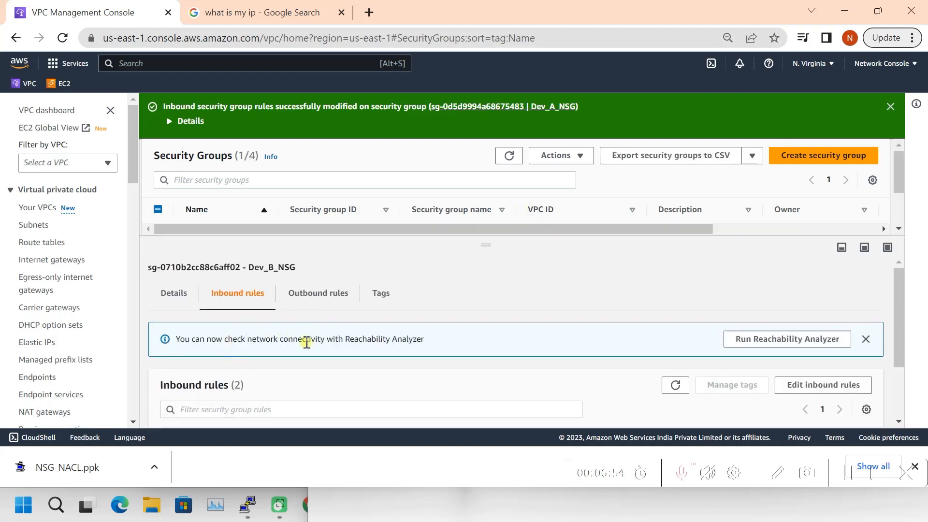
scroll(324, 347, down, 2)
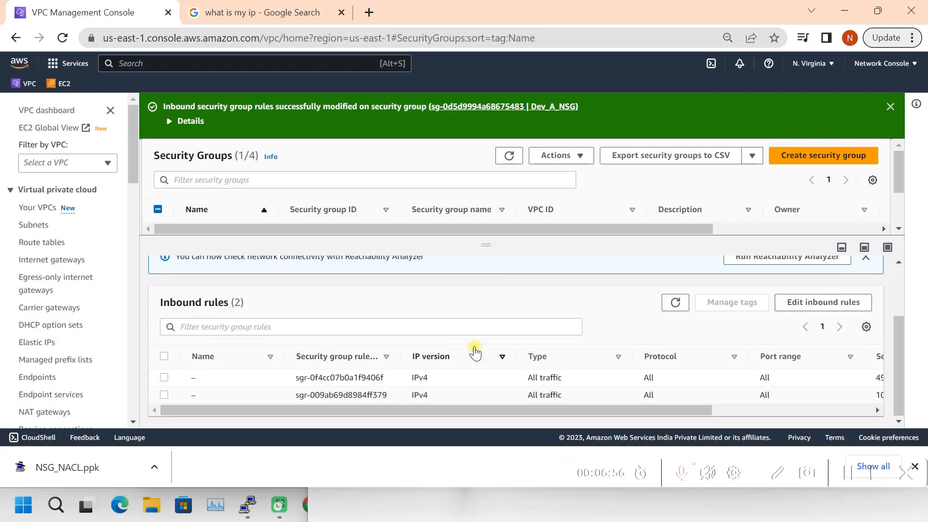
scroll(373, 335, up, 2)
scroll(532, 348, down, 2)
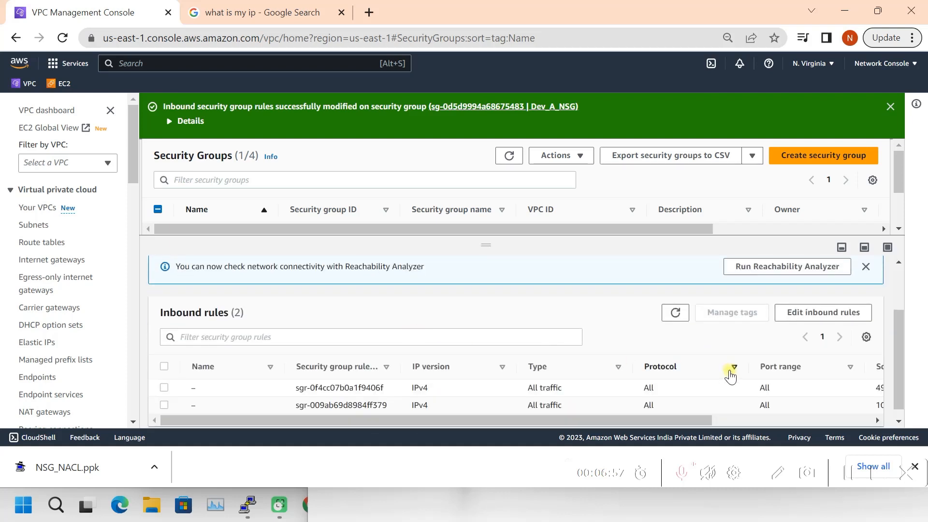
click(818, 314)
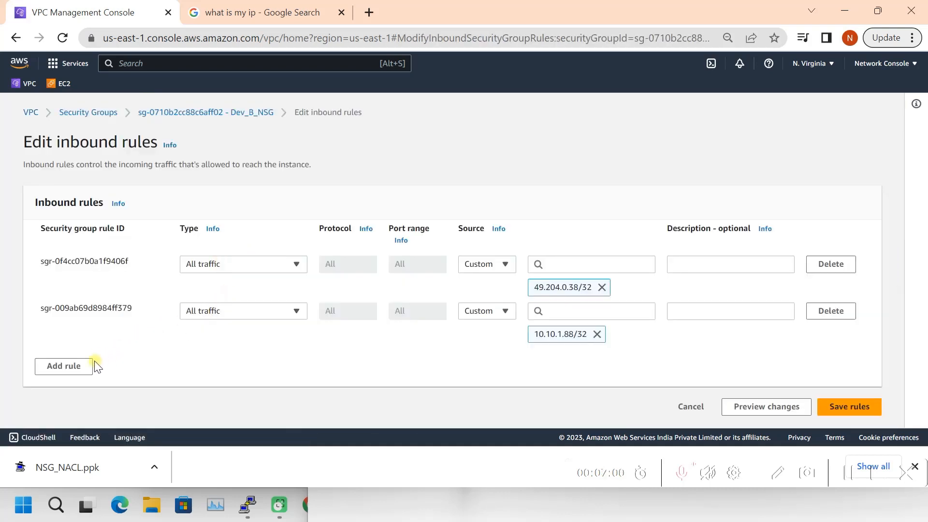
Add an All traffic inbound rule to Dev_B_NSG
click(87, 364)
click(242, 357)
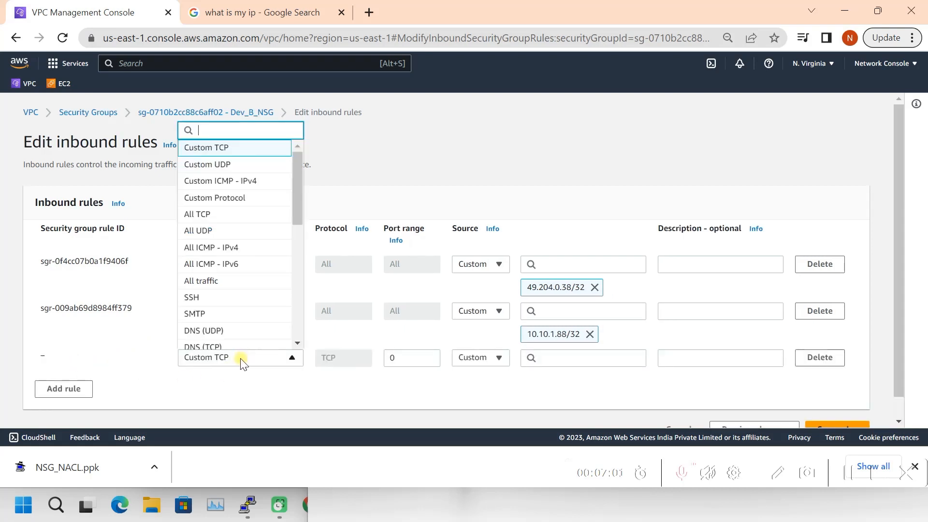
click(212, 285)
click(570, 363)
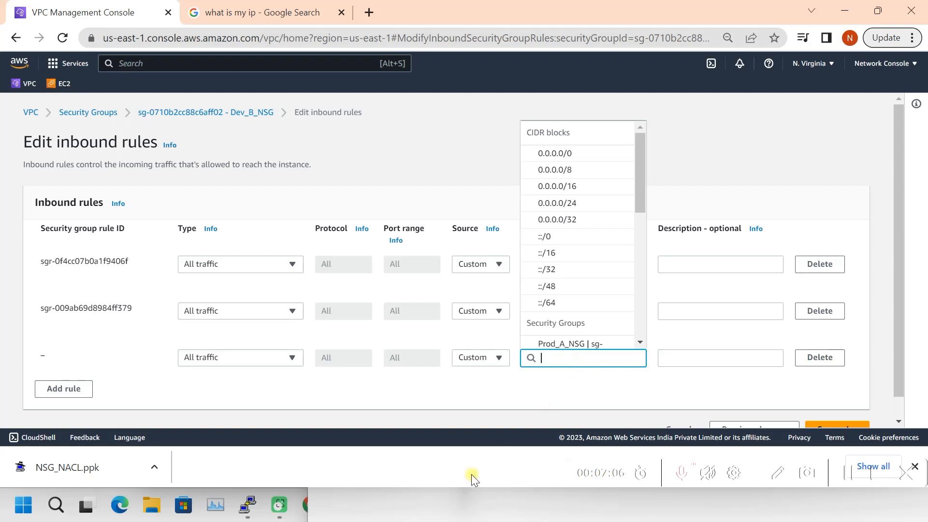
Set the new Dev_B_NSG rule's source to 10.10.2.127/32, using Prod-A's address from the Notepad notes, and save the inbound rules
click(452, 513)
drag(530, 461, 468, 461)
click(669, 286)
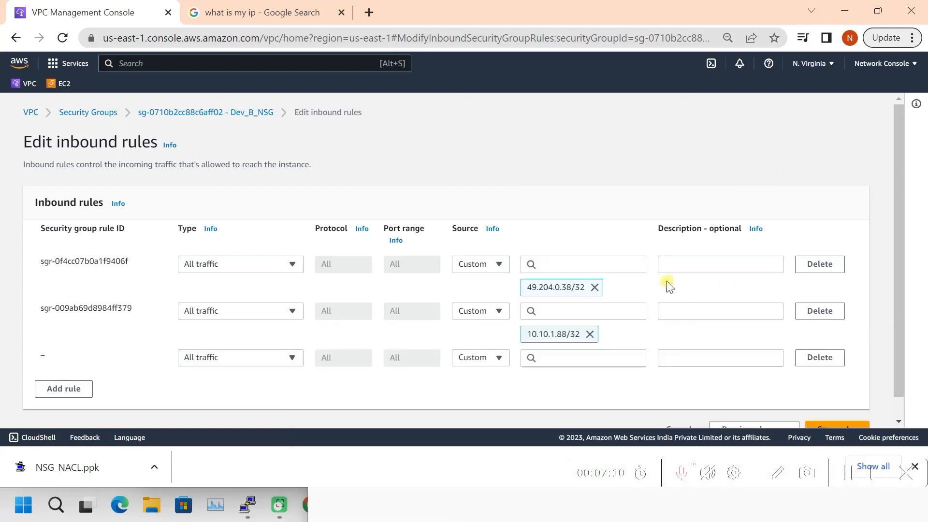
click(557, 363)
key(ctrl+v)
text(/32)
key(Return)
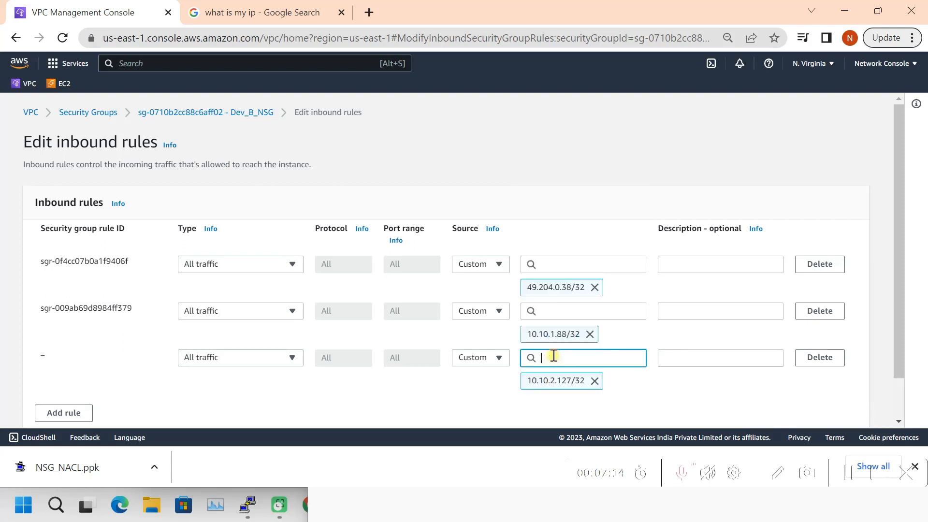
scroll(863, 420, down, 2)
click(855, 409)
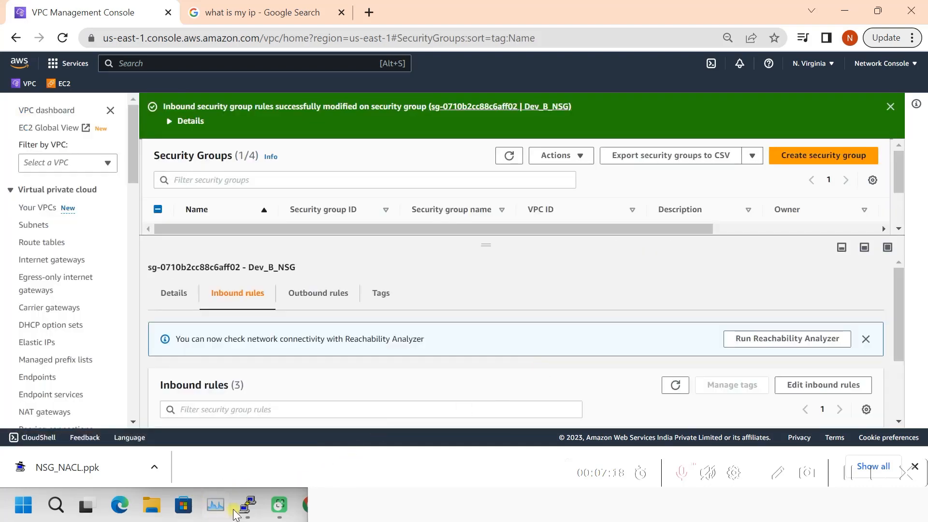
Switch to the PuTTY sessions and stop the Prod-A session's ping to 10.10.1.253
mouse_move(248, 505)
click(65, 437)
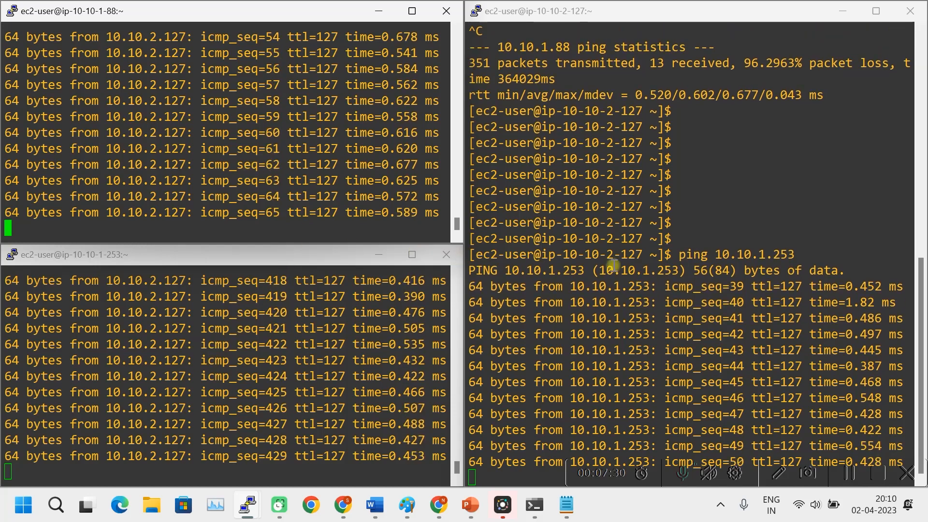
click(800, 261)
key(ctrl+c)
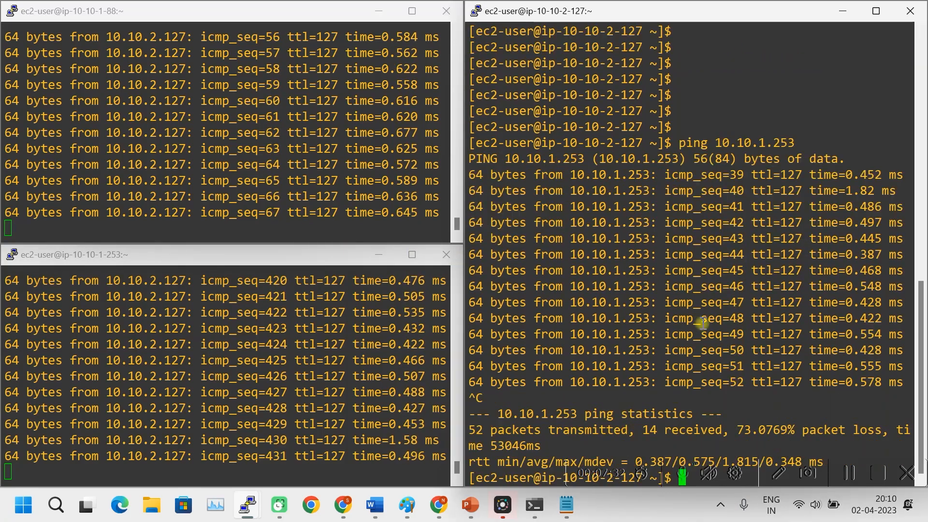